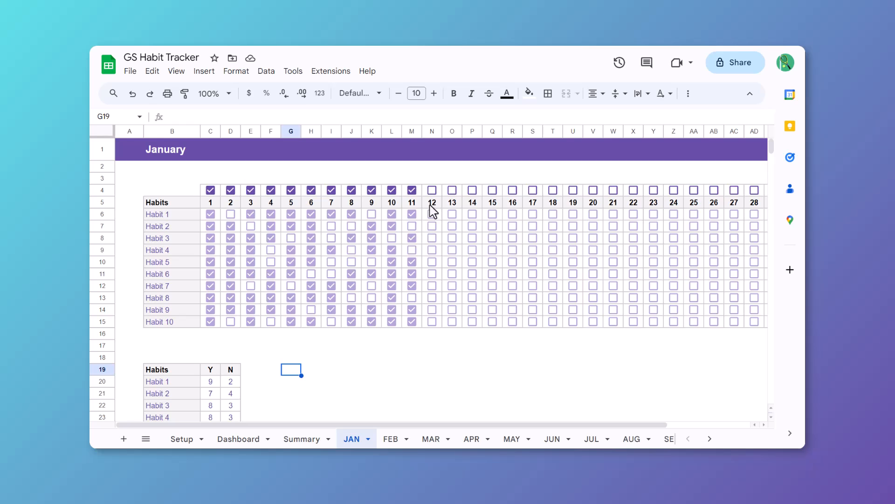
# - Tick day 12 in the January tracker and mark every habit except Habit 3 as done for that day
pyautogui.click(433, 191)
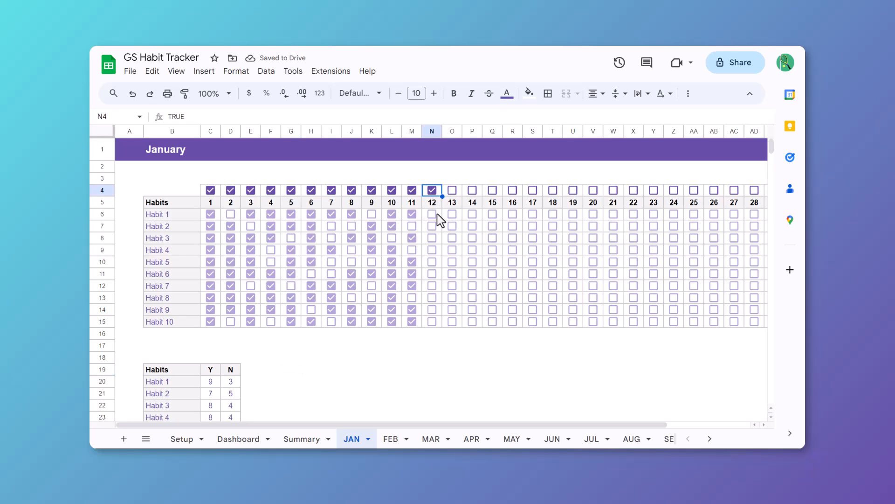
pyautogui.click(432, 214)
pyautogui.click(432, 227)
pyautogui.click(432, 251)
pyautogui.click(433, 262)
pyautogui.click(433, 286)
pyautogui.click(432, 297)
pyautogui.click(433, 310)
pyautogui.click(432, 322)
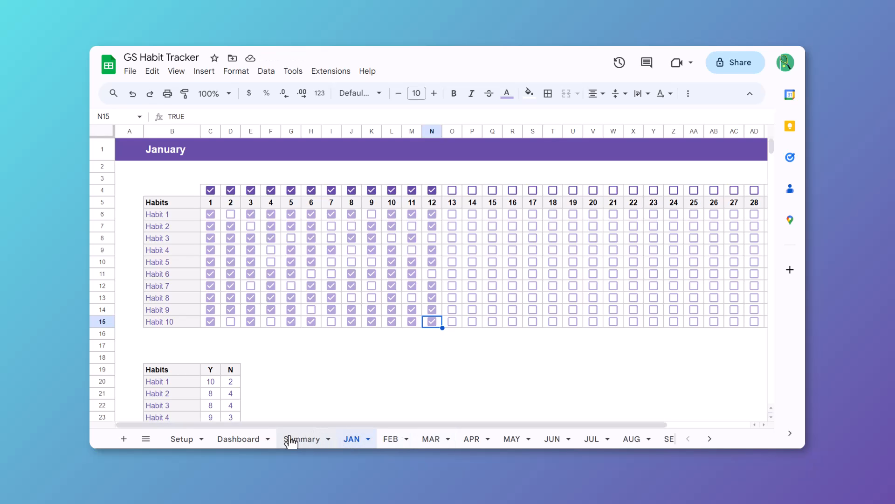
# - On the Dashboard sheet, set the monthly habit table's month to May and clear that month selection again
pyautogui.click(240, 439)
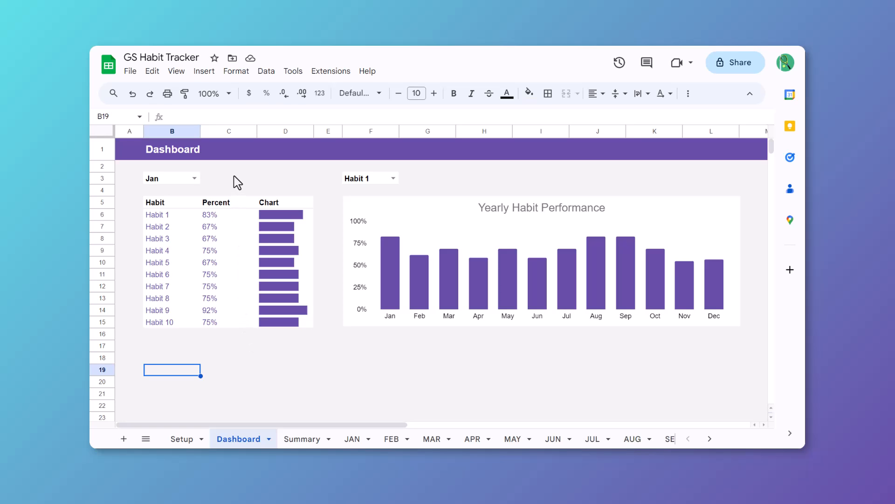
pyautogui.click(196, 178)
pyautogui.click(177, 255)
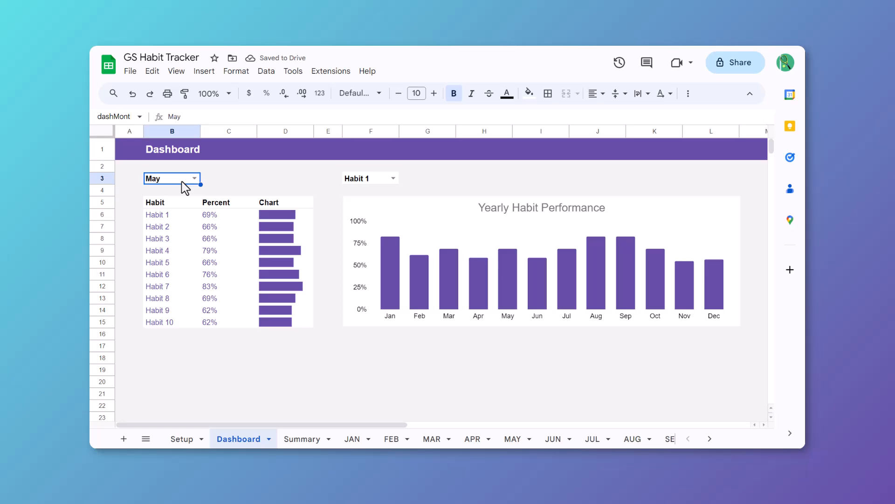
pyautogui.press('Delete')
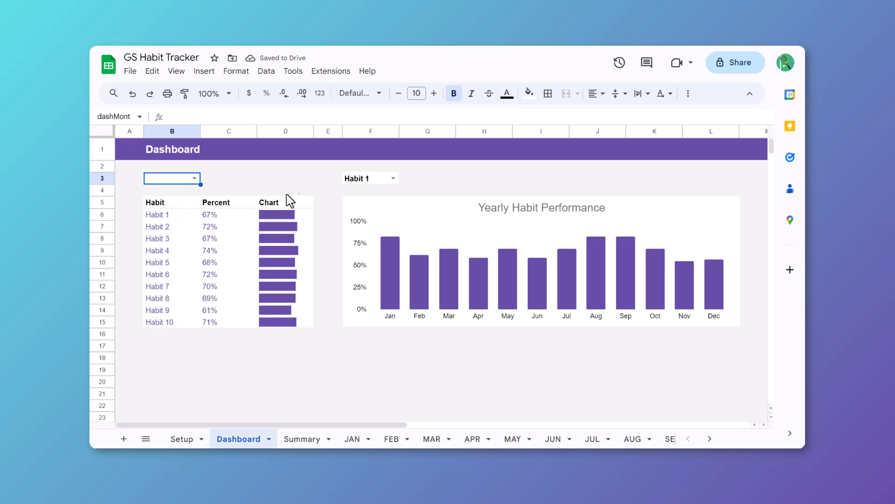
# - Switch the Yearly Habit Performance chart to Habit 4 and clear the habit selection again
pyautogui.click(393, 178)
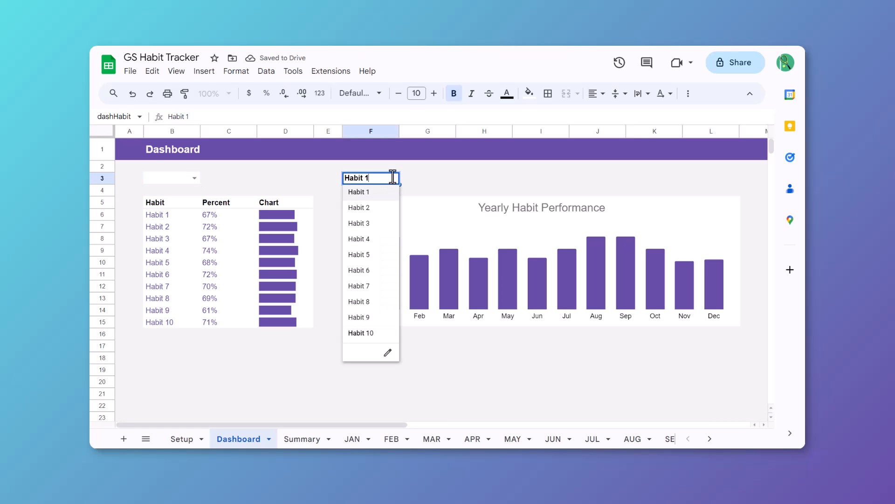
pyautogui.click(371, 238)
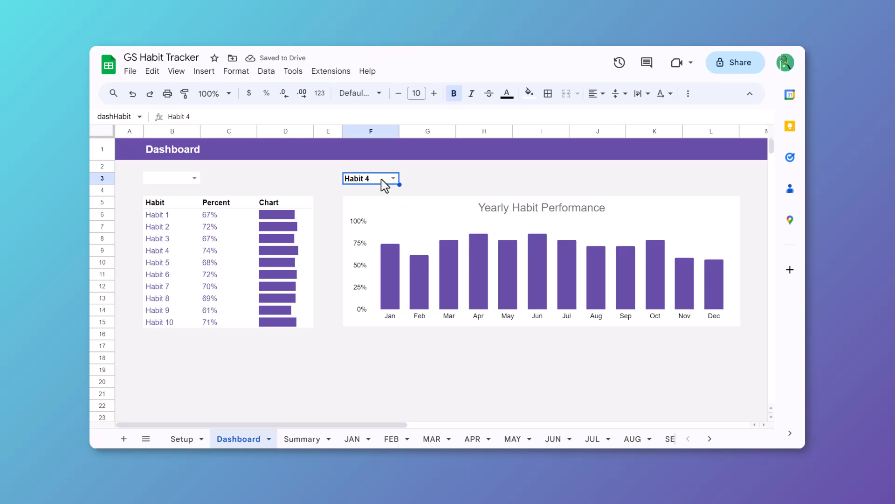
pyautogui.press('Delete')
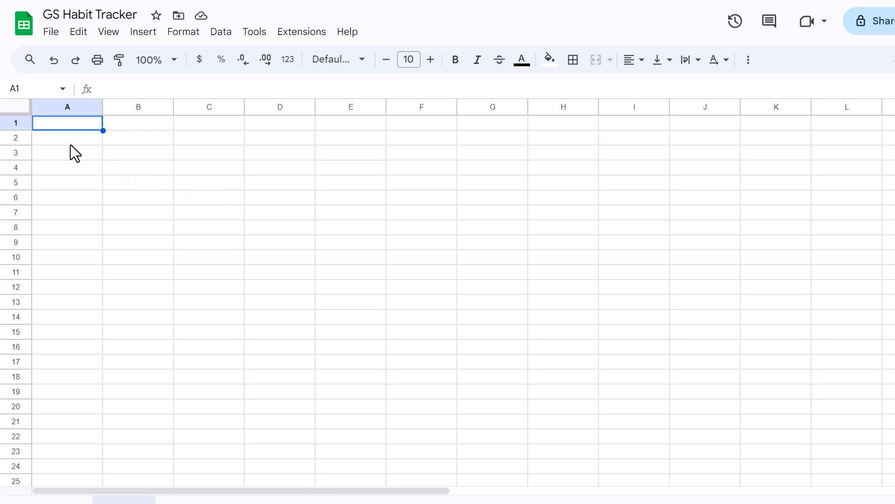
# - Align all cells of the blank sheet to the middle vertically and to the center horizontally
pyautogui.click(13, 107)
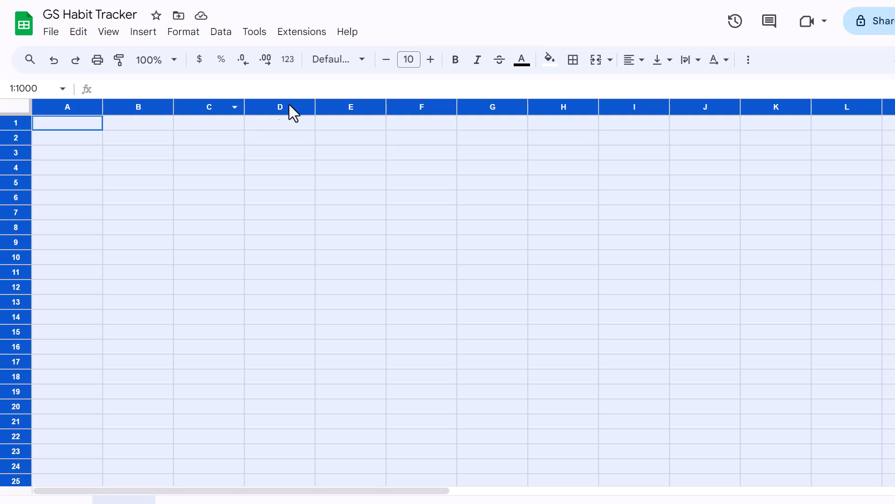
pyautogui.click(663, 62)
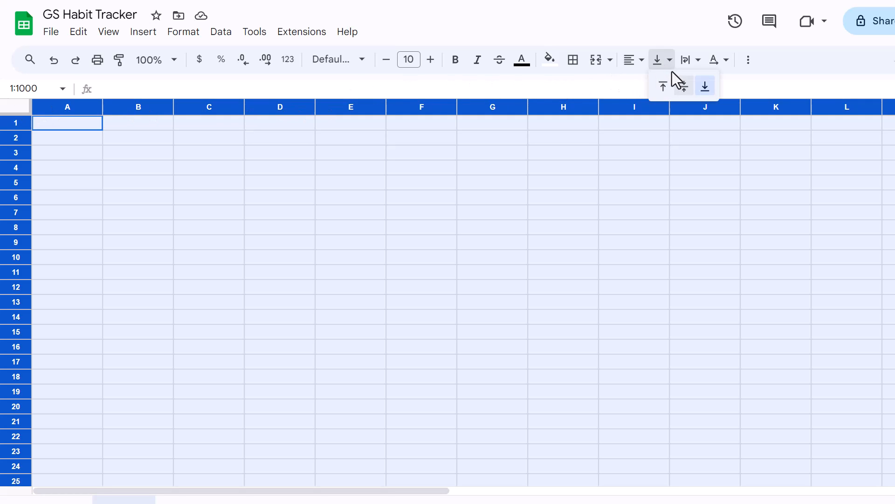
pyautogui.click(682, 87)
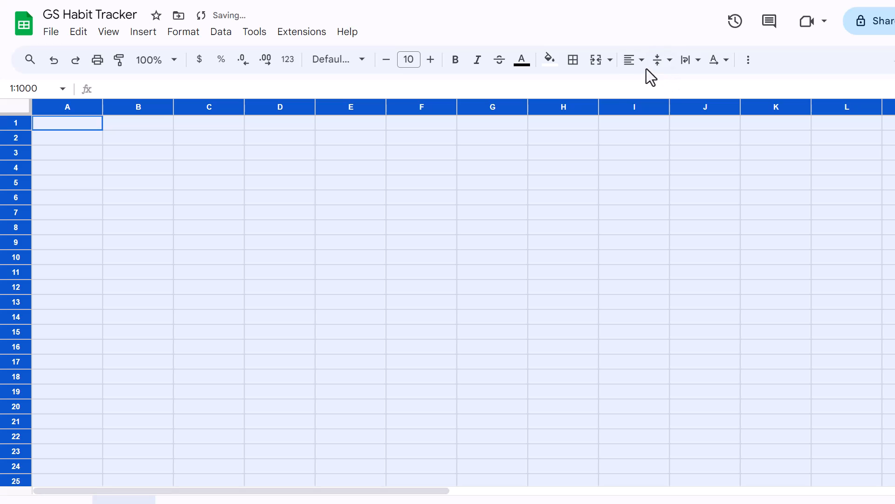
pyautogui.click(635, 60)
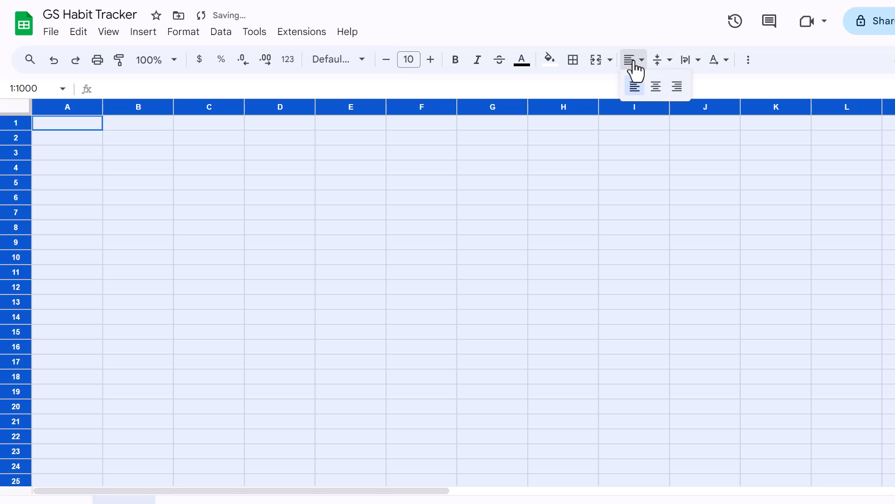
pyautogui.click(657, 88)
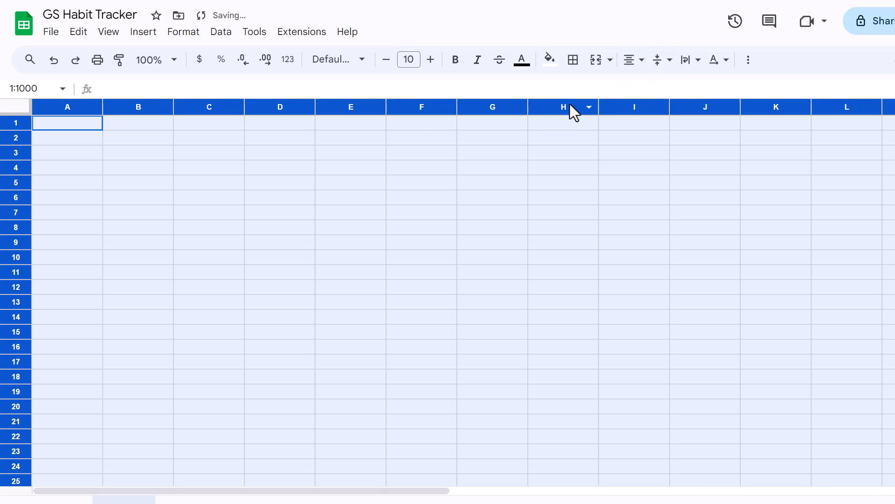
# - Resize column A to a width of 50 pixels
pyautogui.click(70, 105)
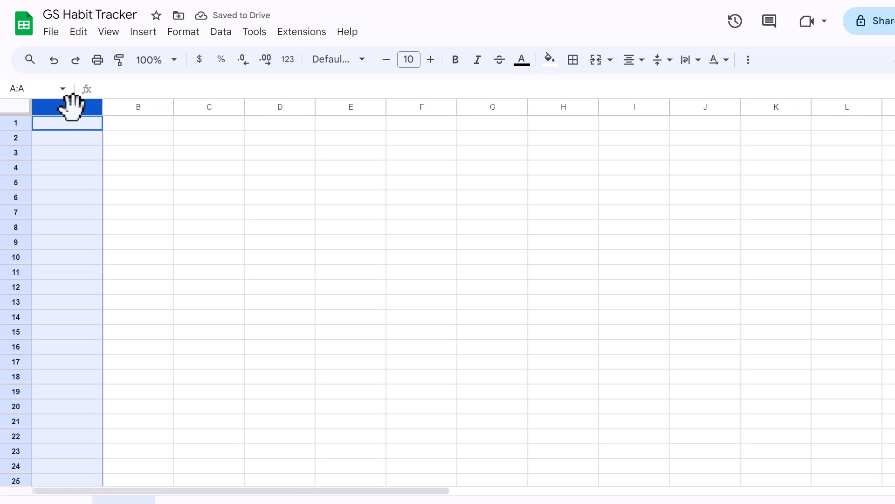
pyautogui.rightClick(70, 105)
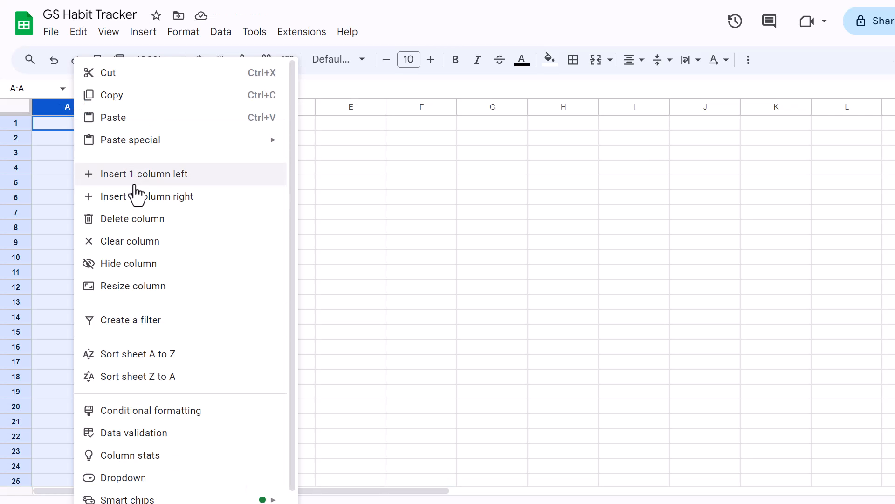
pyautogui.click(136, 290)
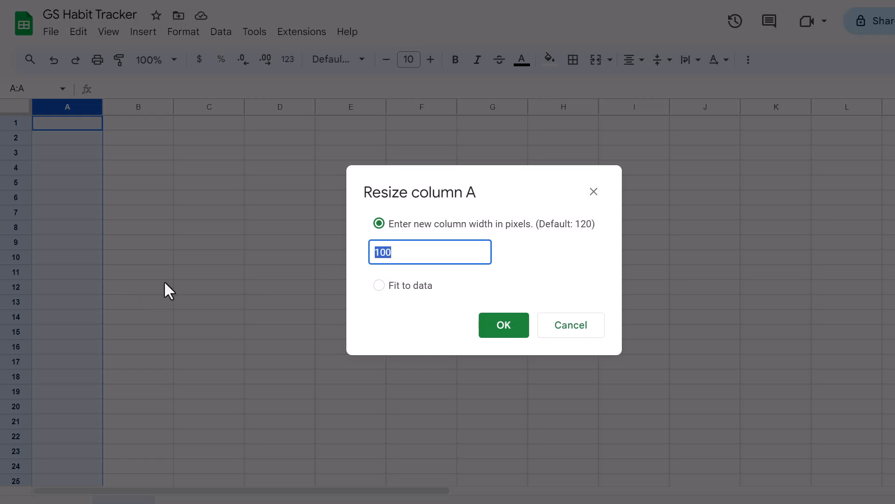
pyautogui.write('50')
pyautogui.click(492, 326)
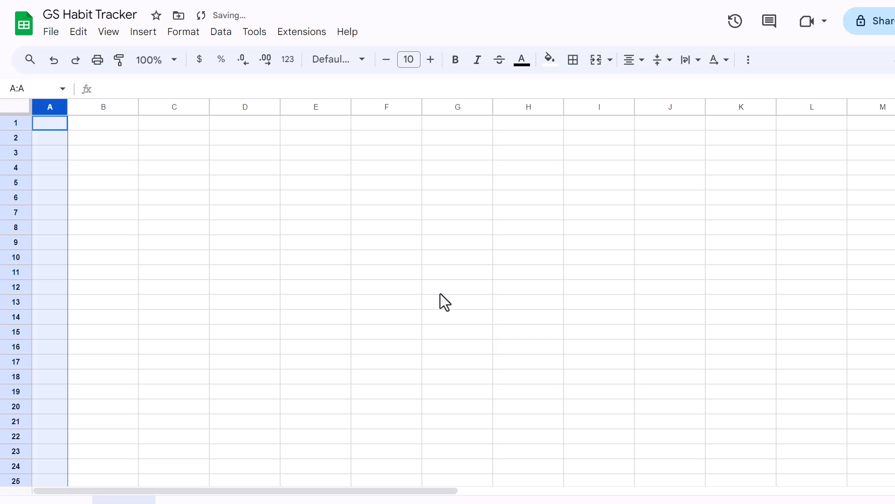
# - Set the horizontal alignment of the whole column B to left
pyautogui.click(107, 107)
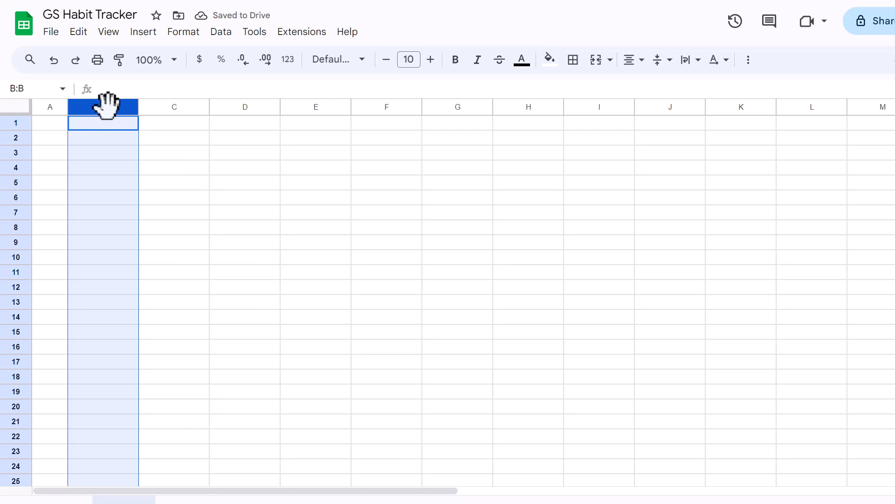
pyautogui.click(633, 62)
pyautogui.click(636, 87)
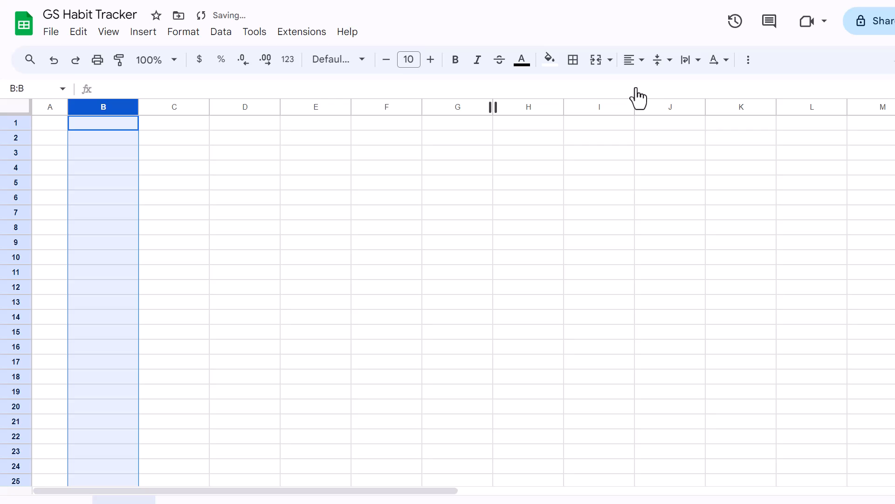
# - Resize row 1 to a height of 40 pixels
pyautogui.click(16, 122)
pyautogui.rightClick(16, 122)
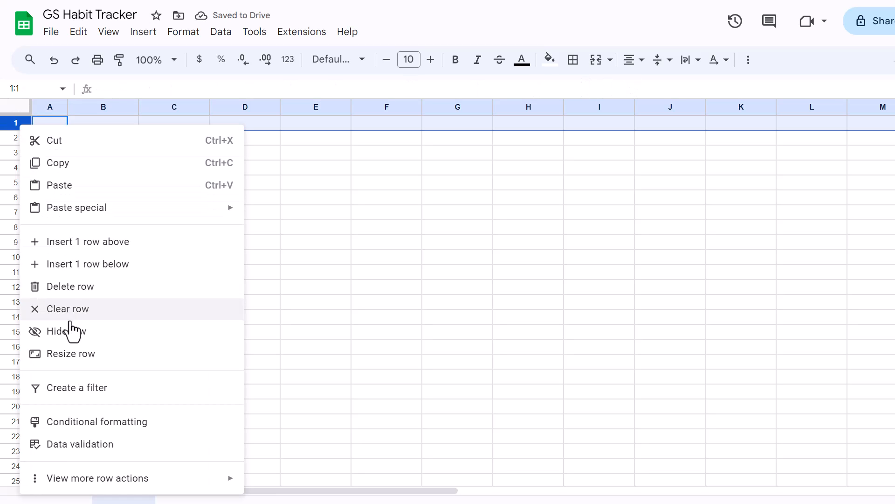
pyautogui.click(74, 354)
pyautogui.click(449, 254)
pyautogui.write('40')
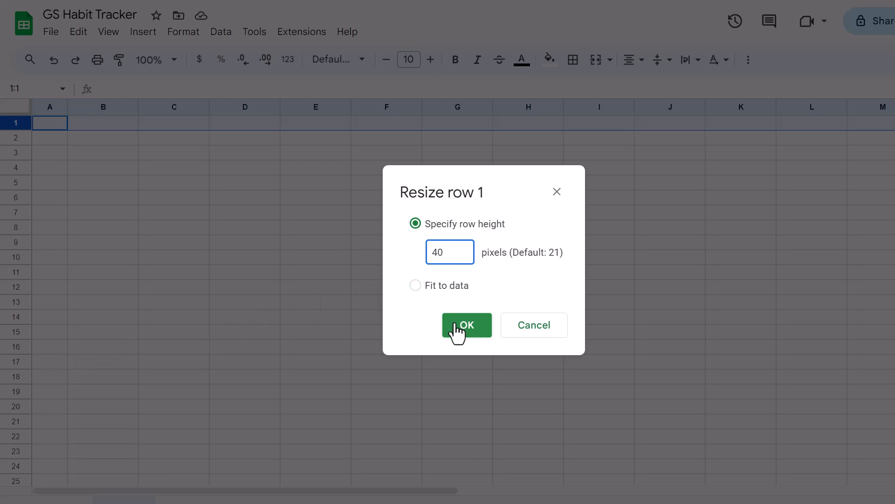
pyautogui.click(457, 326)
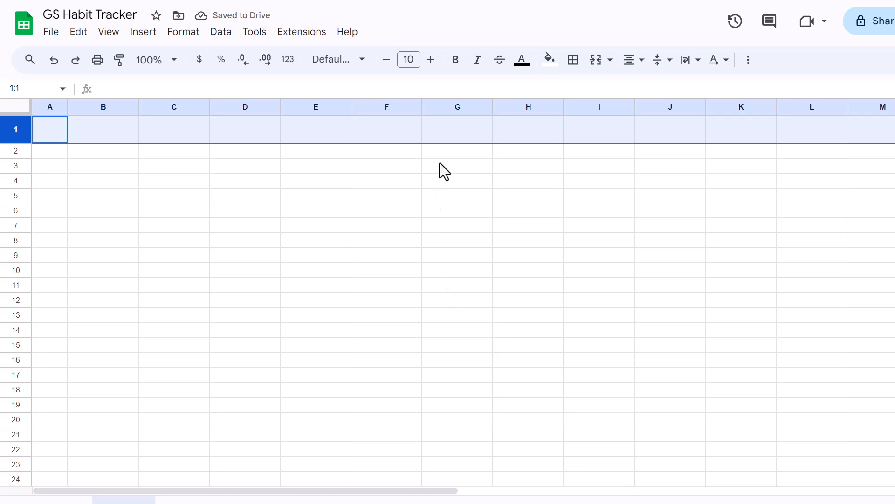
# - Fill row 1 with dark purple and set its text color to white
pyautogui.click(559, 65)
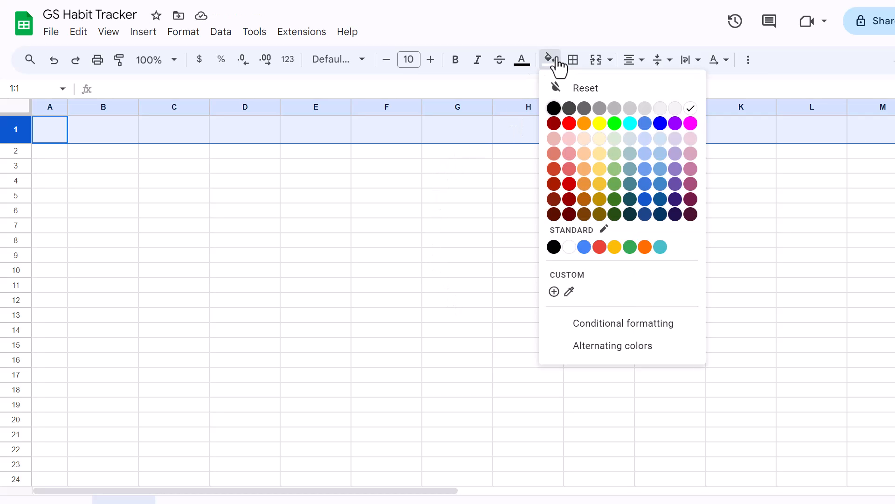
pyautogui.click(675, 184)
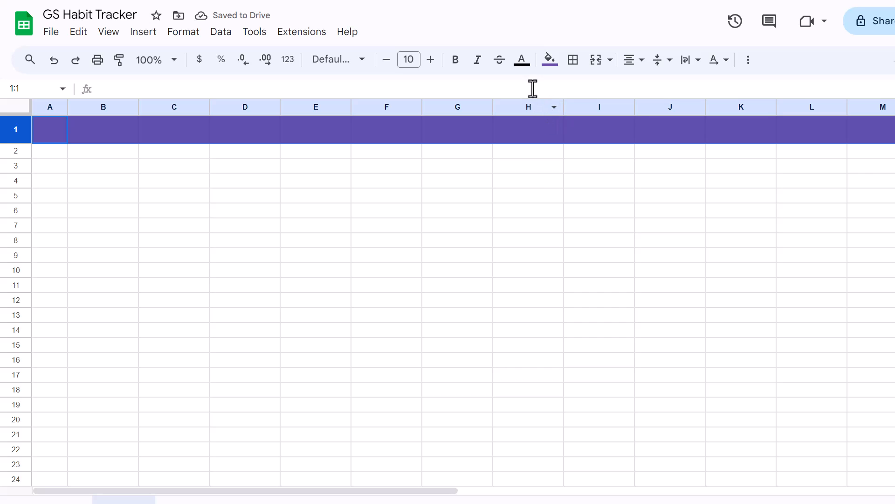
pyautogui.click(521, 66)
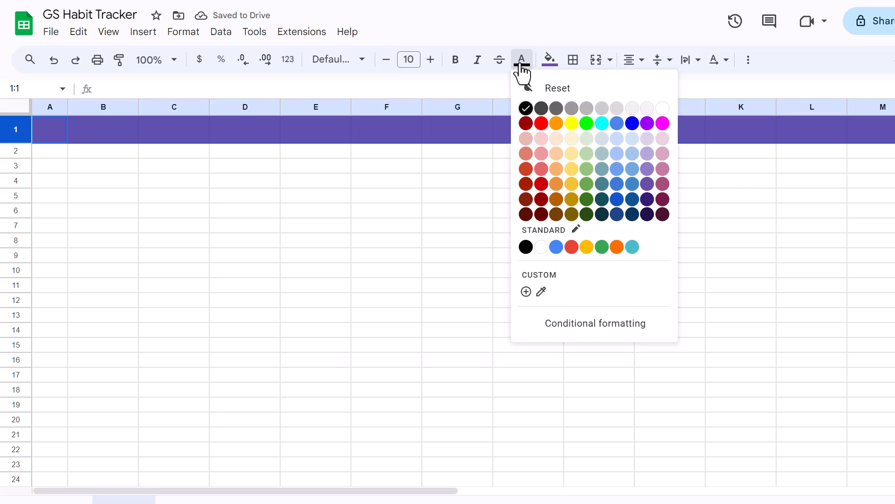
pyautogui.click(661, 108)
# - Set the text in row 1 to font size 14 and bold
pyautogui.click(430, 63)
pyautogui.click(430, 63)
pyautogui.click(430, 63)
pyautogui.click(430, 63)
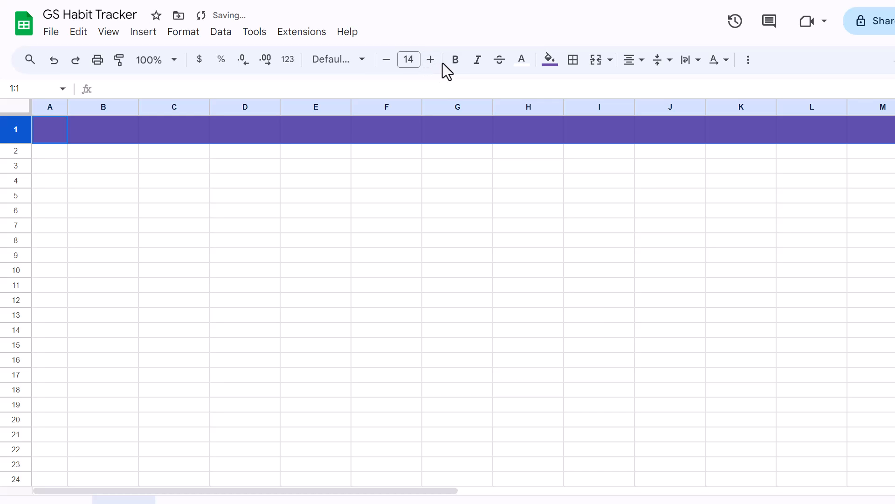
pyautogui.click(457, 62)
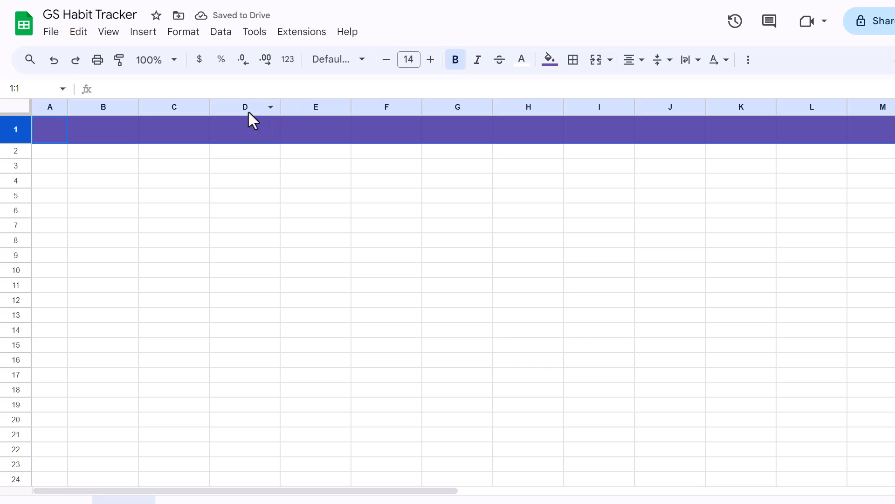
# - Hide the gridlines on the sheet and select cell B3
pyautogui.click(110, 34)
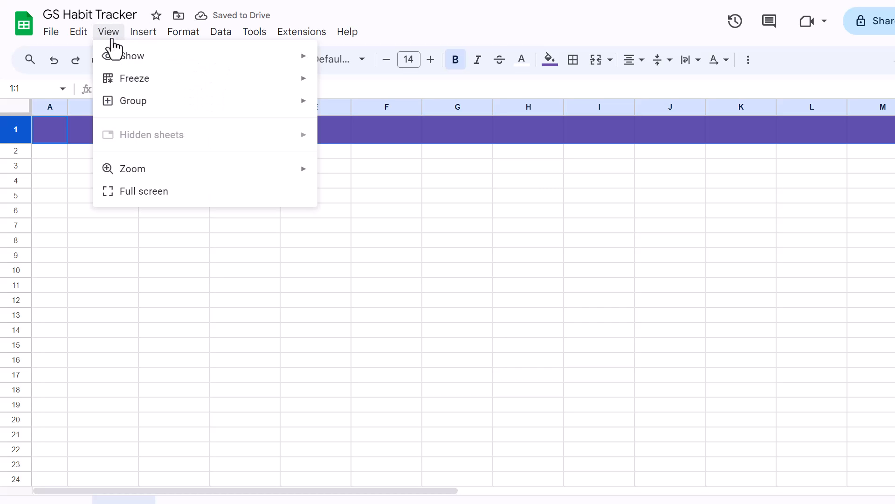
pyautogui.moveTo(140, 64)
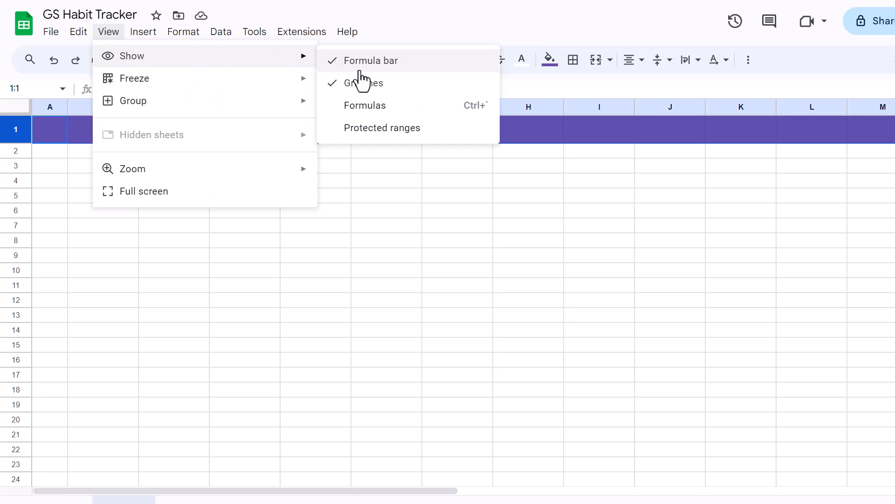
pyautogui.click(367, 84)
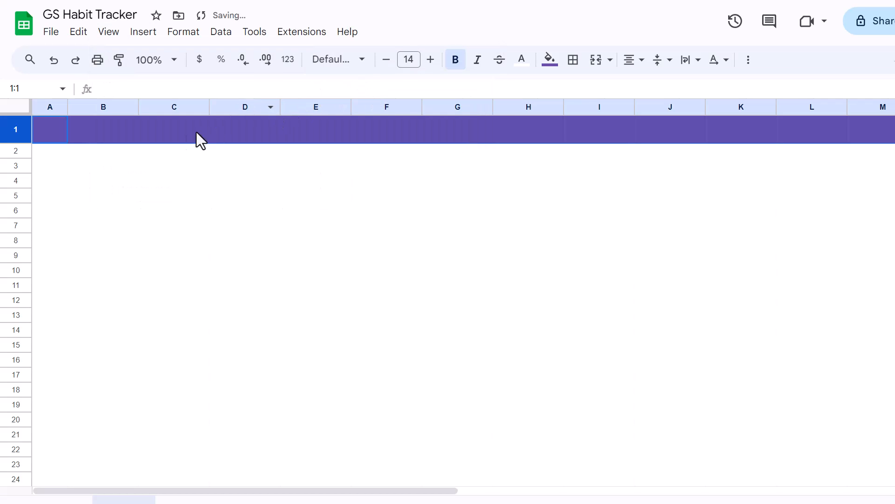
pyautogui.click(105, 168)
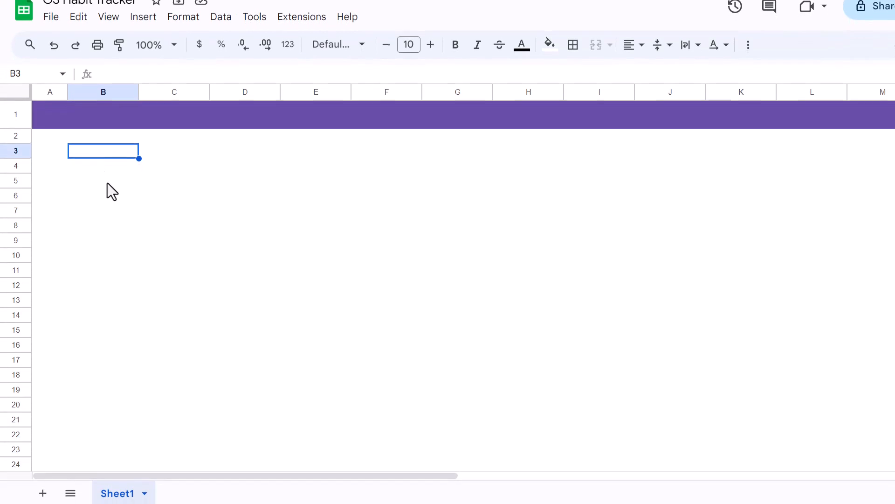
# - Duplicate Sheet1 and rename the copy JAN
pyautogui.rightClick(120, 490)
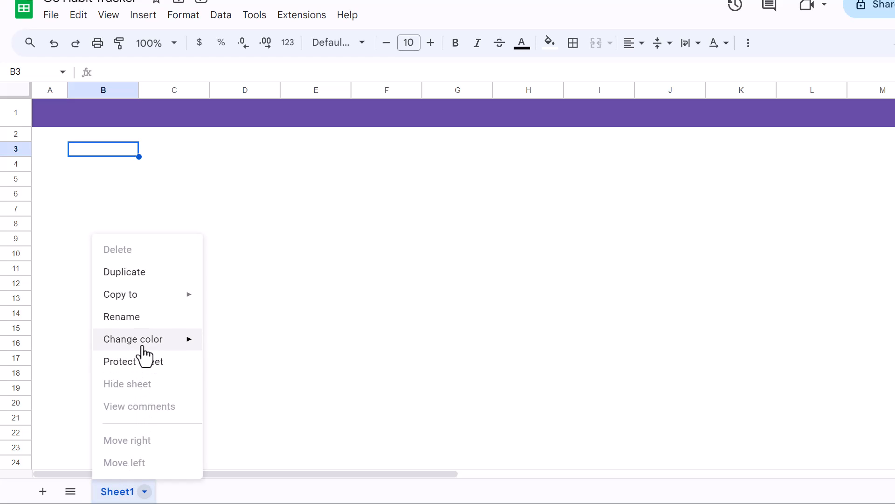
pyautogui.click(142, 289)
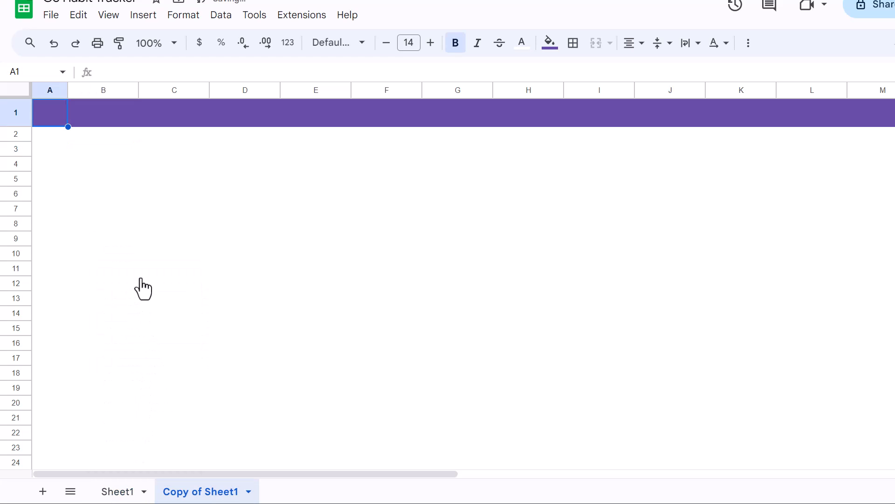
pyautogui.doubleClick(200, 492)
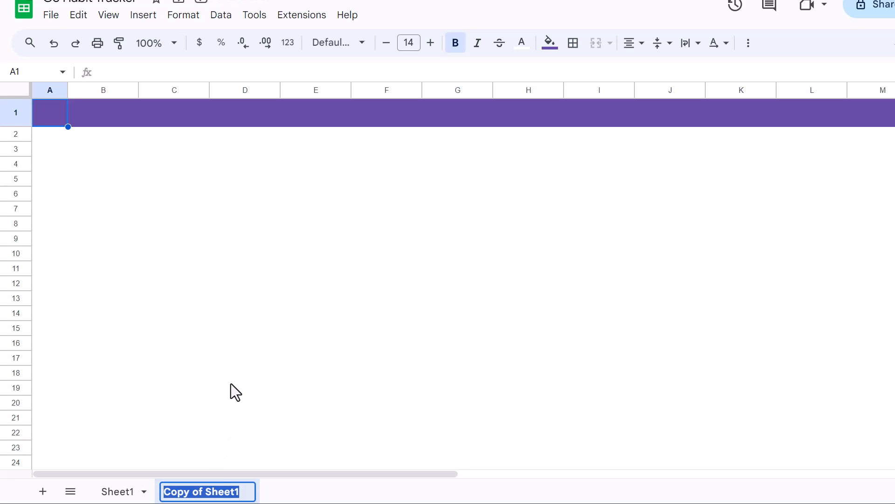
pyautogui.write('JAN')
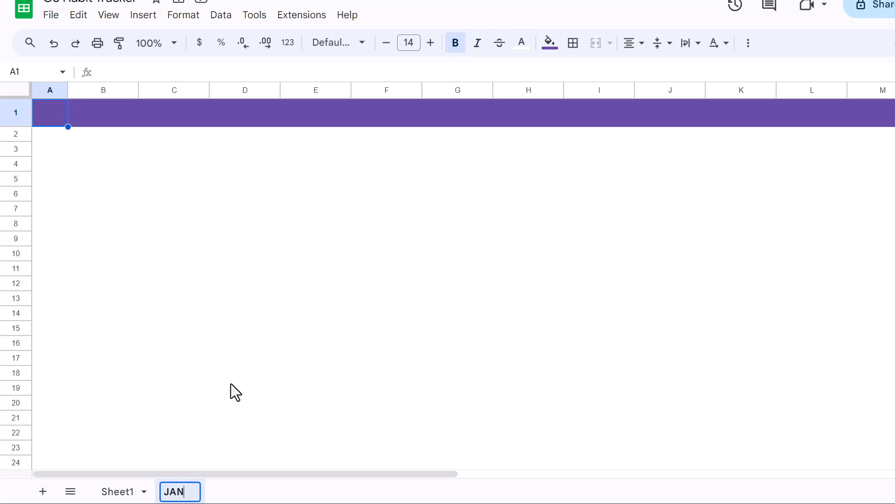
# - Confirm the JAN sheet name and insert nine columns to the right of columns C to K
pyautogui.press('Return')
pyautogui.moveTo(190, 91); pyautogui.dragTo(721, 88)
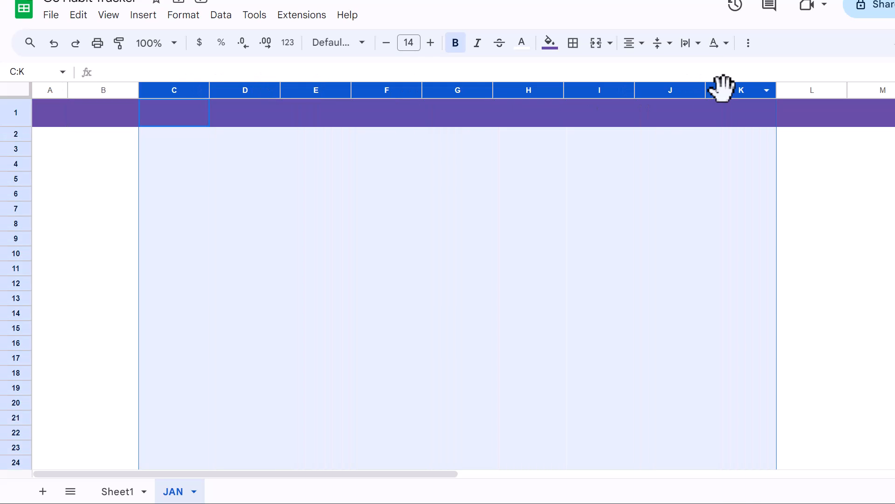
pyautogui.rightClick(722, 89)
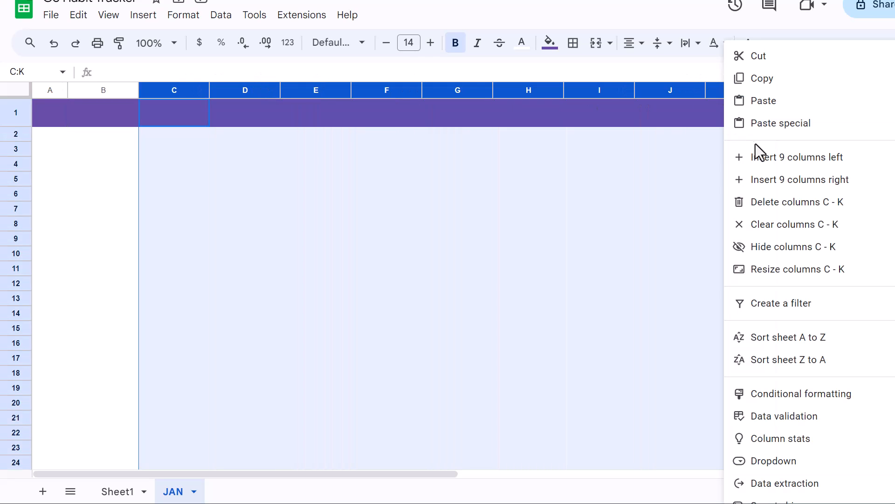
pyautogui.click(766, 182)
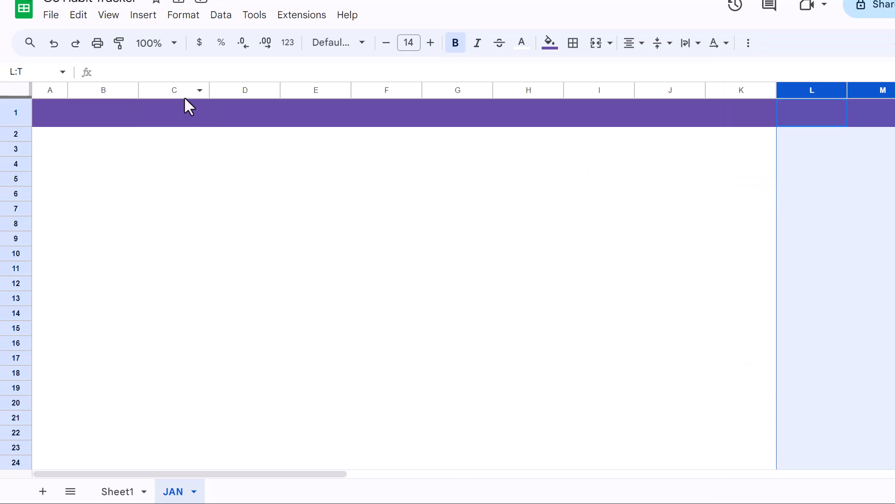
# - Resize columns C through AI to a width of 35 pixels
pyautogui.click(182, 90)
pyautogui.moveTo(182, 90); pyautogui.dragTo(800, 114)
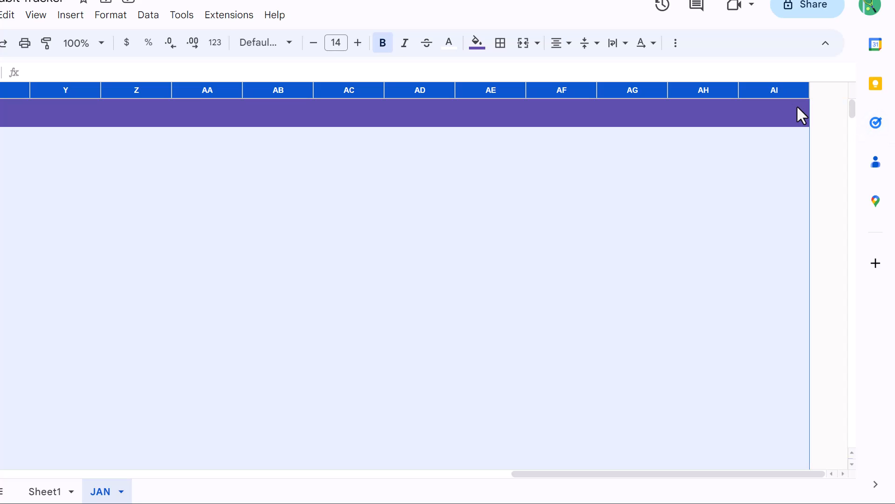
pyautogui.rightClick(773, 87)
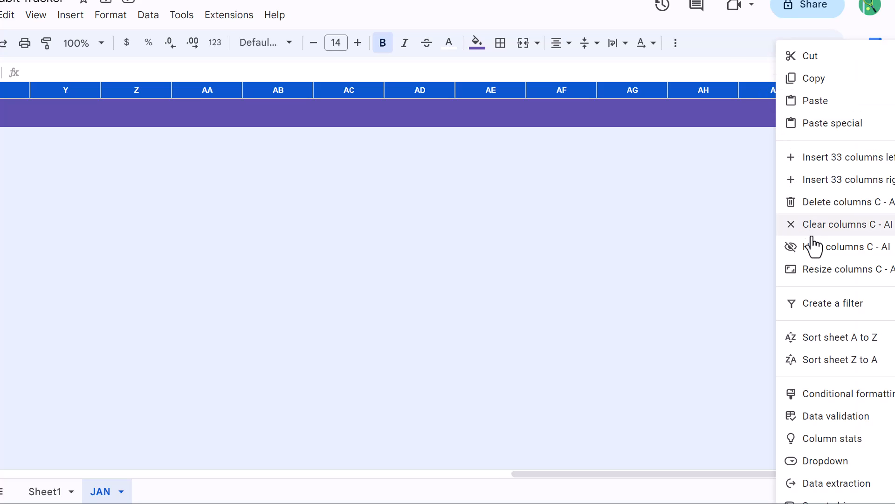
pyautogui.click(820, 275)
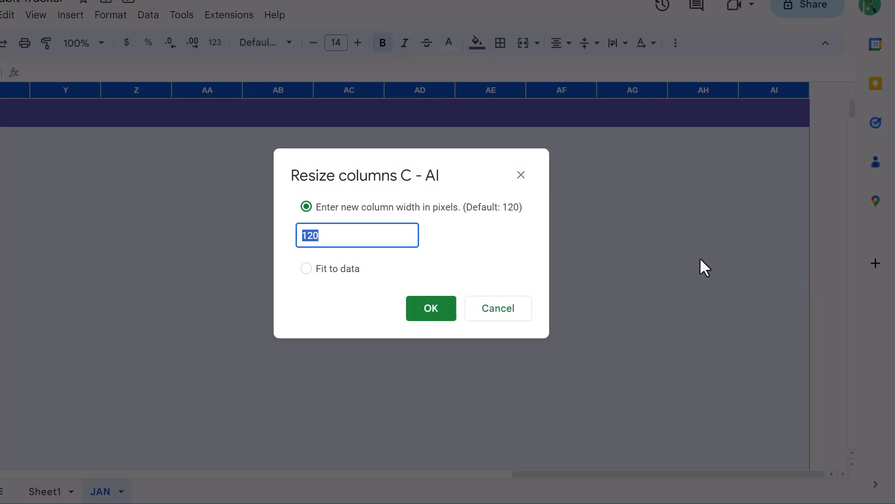
pyautogui.write('35')
pyautogui.click(444, 312)
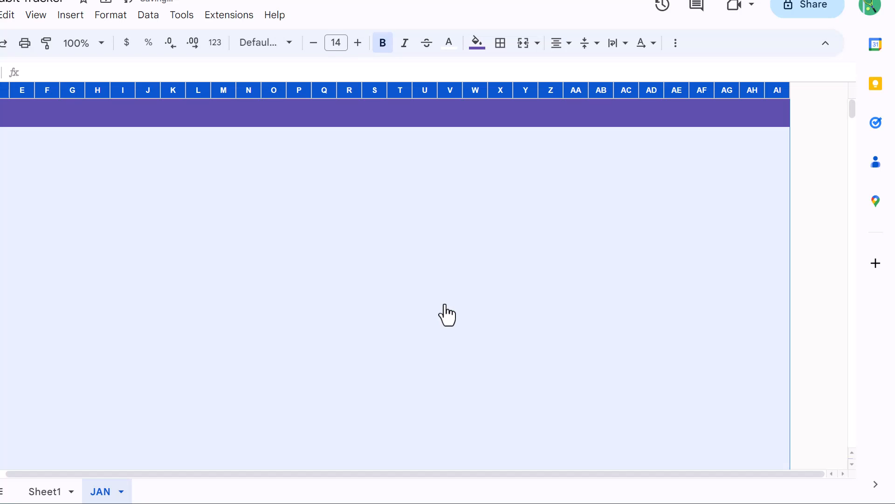
# - Apply gray borders to all cells in the range B5:AG15
pyautogui.moveTo(422, 474); pyautogui.dragTo(333, 482)
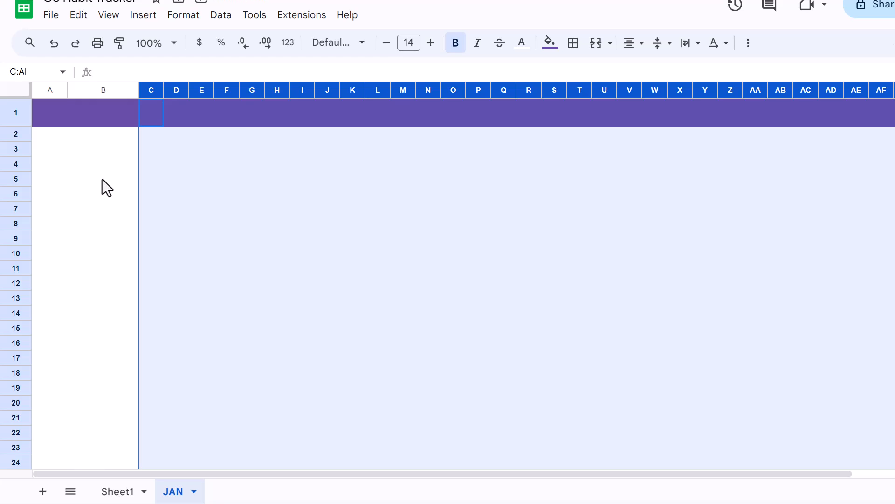
pyautogui.moveTo(102, 179); pyautogui.dragTo(824, 213)
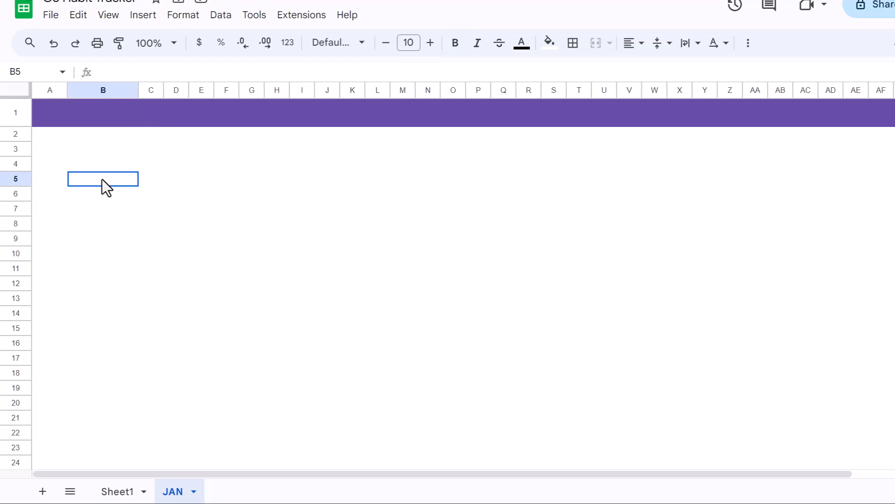
pyautogui.moveTo(835, 214); pyautogui.dragTo(828, 329)
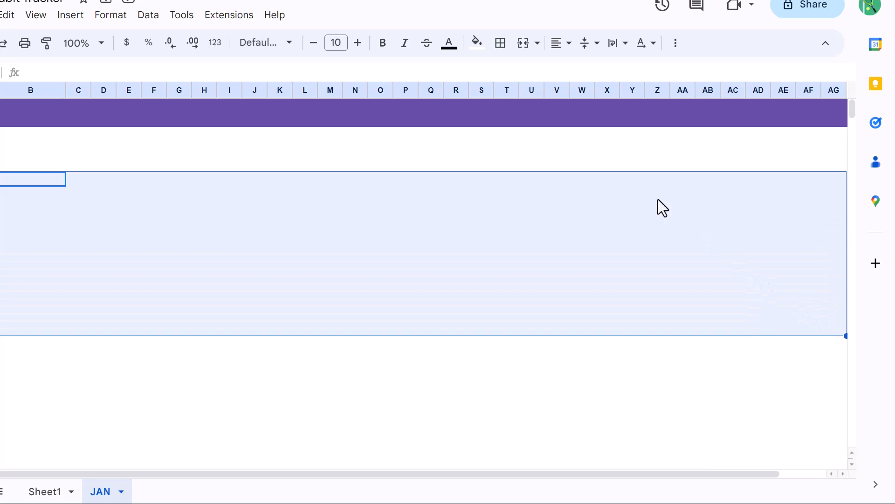
pyautogui.click(503, 47)
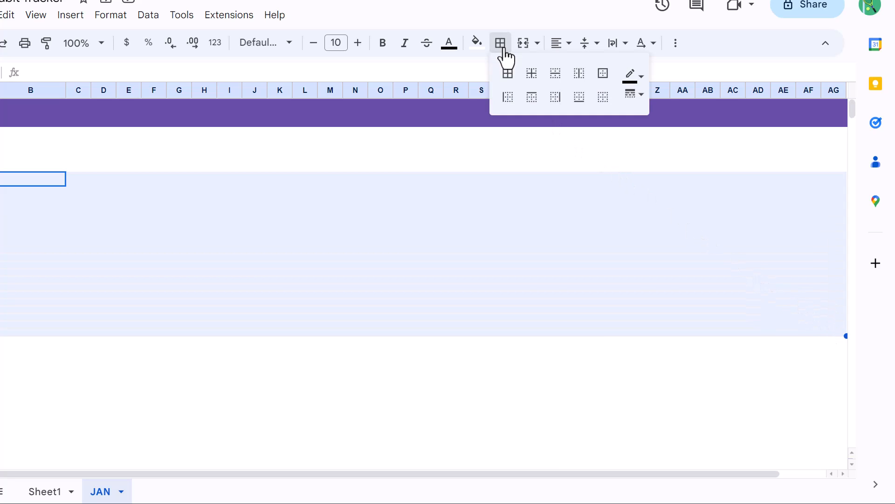
pyautogui.click(631, 76)
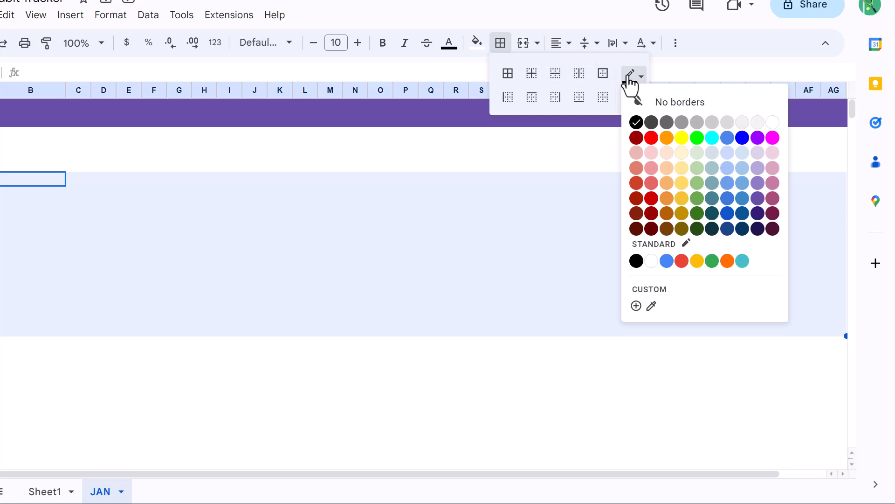
pyautogui.click(713, 123)
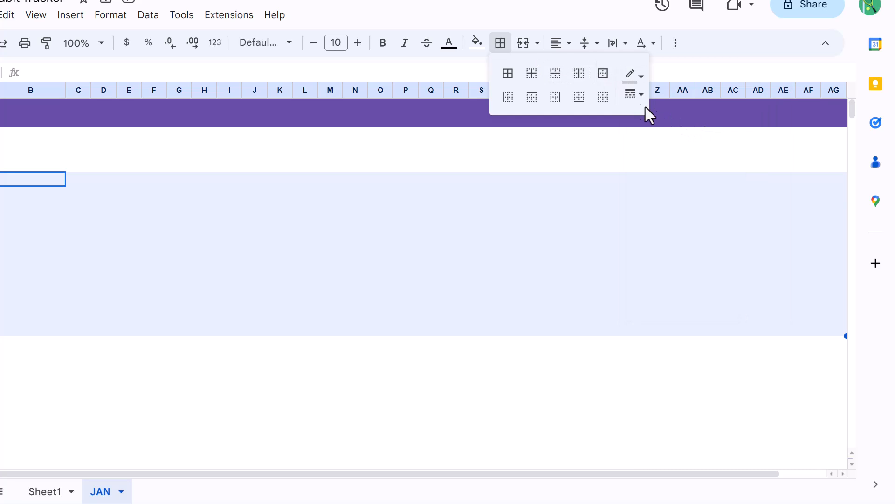
pyautogui.click(507, 73)
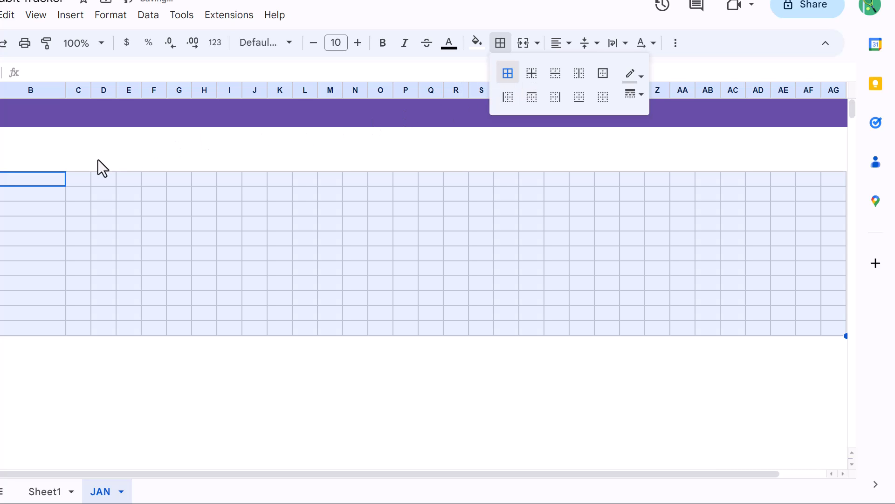
# - Add the same gray borders to all cells in C4:AG4, directly above the main grid
pyautogui.moveTo(82, 163); pyautogui.dragTo(831, 167)
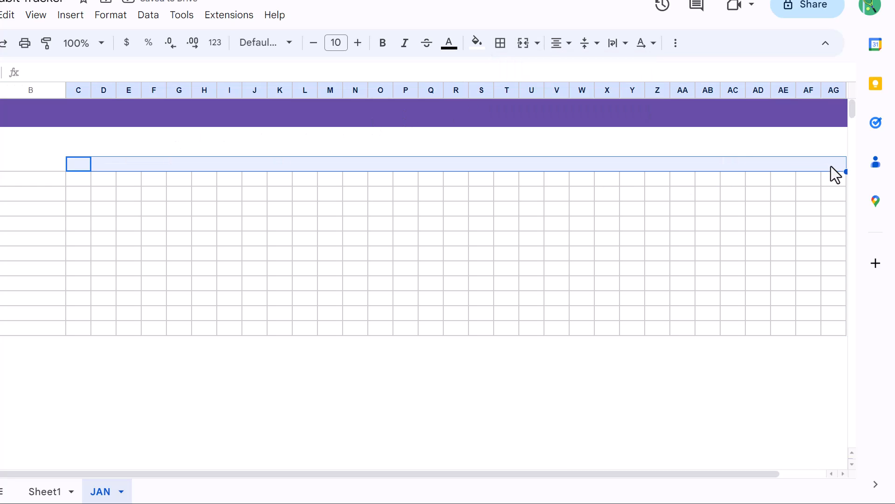
pyautogui.click(500, 46)
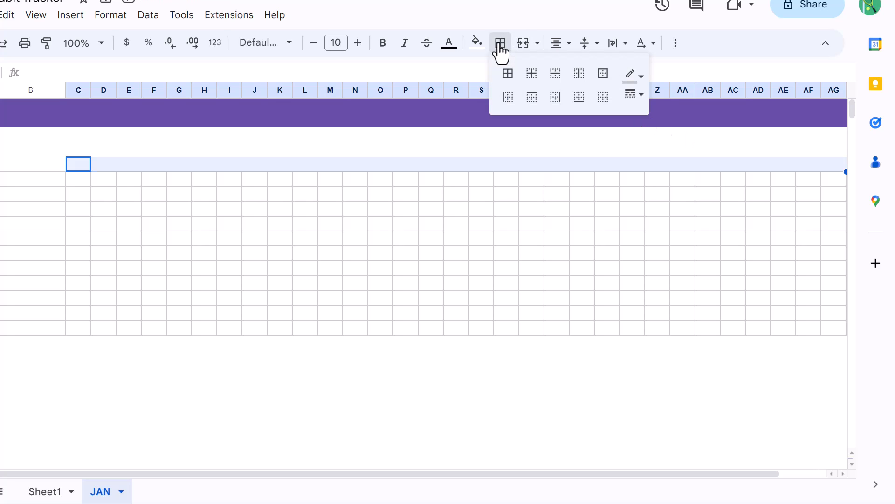
pyautogui.click(508, 77)
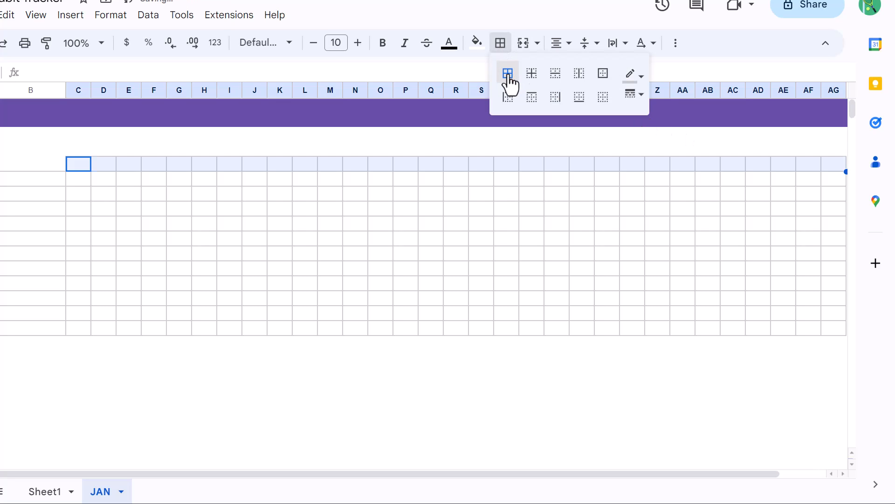
# - Create a second bordered table by applying all borders to the range B19:D29
pyautogui.click(110, 241)
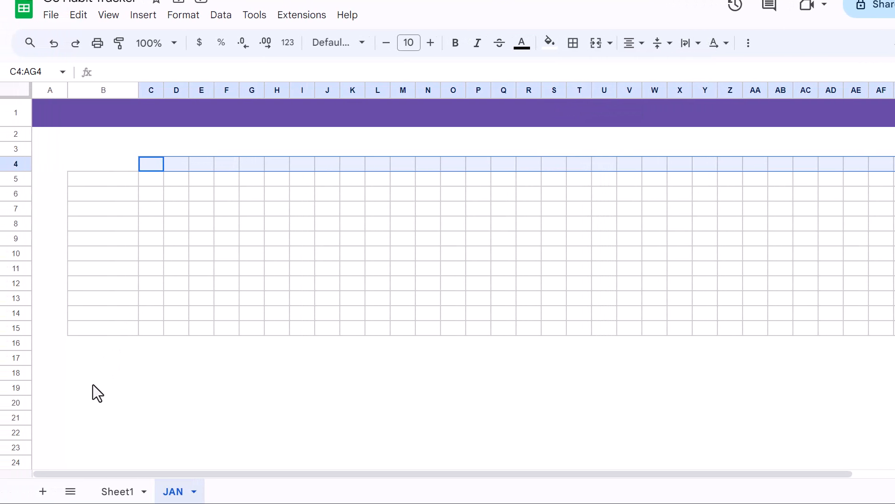
pyautogui.click(26, 387)
pyautogui.moveTo(99, 387); pyautogui.dragTo(179, 426)
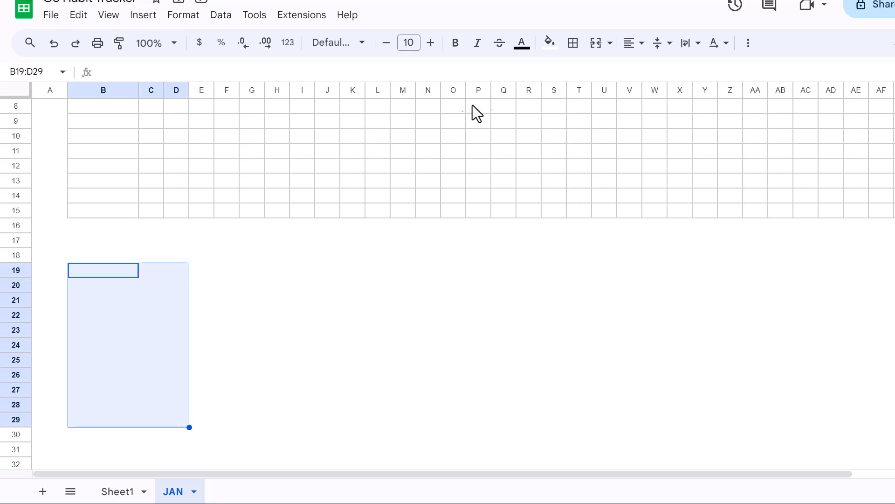
pyautogui.click(571, 50)
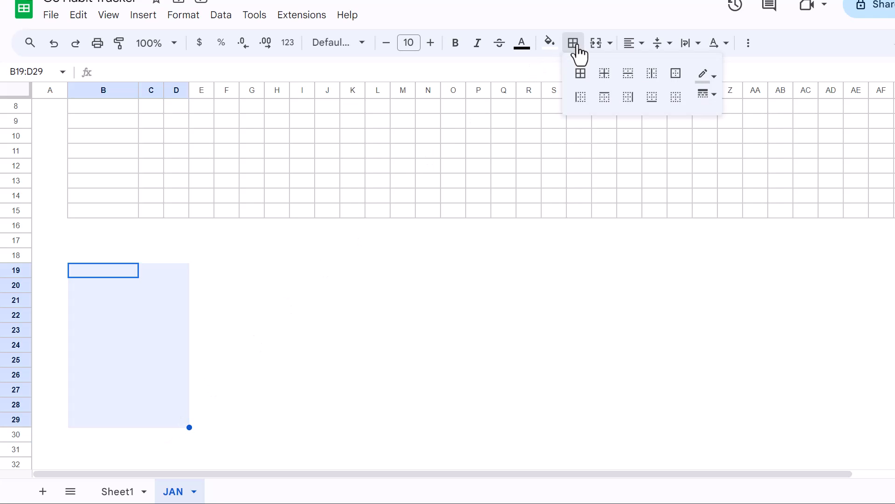
pyautogui.click(581, 75)
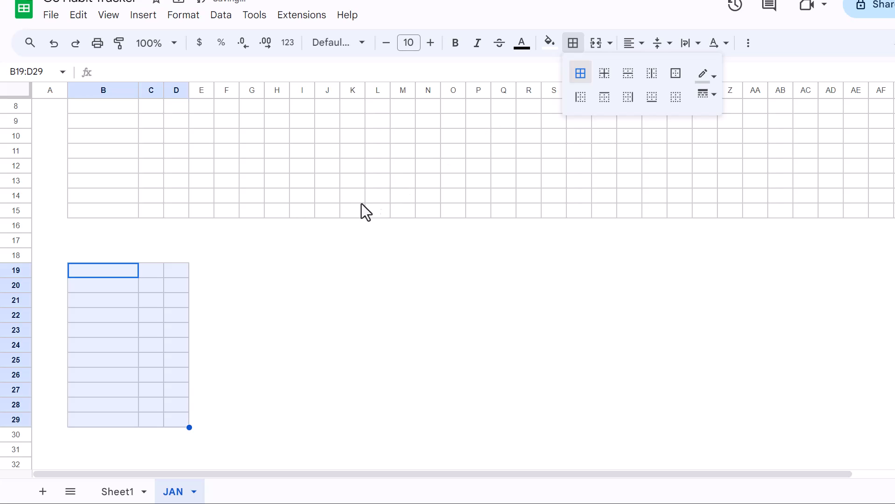
# - Fill the first column of the lower table, B20:B29, with the lightest gray
pyautogui.click(122, 289)
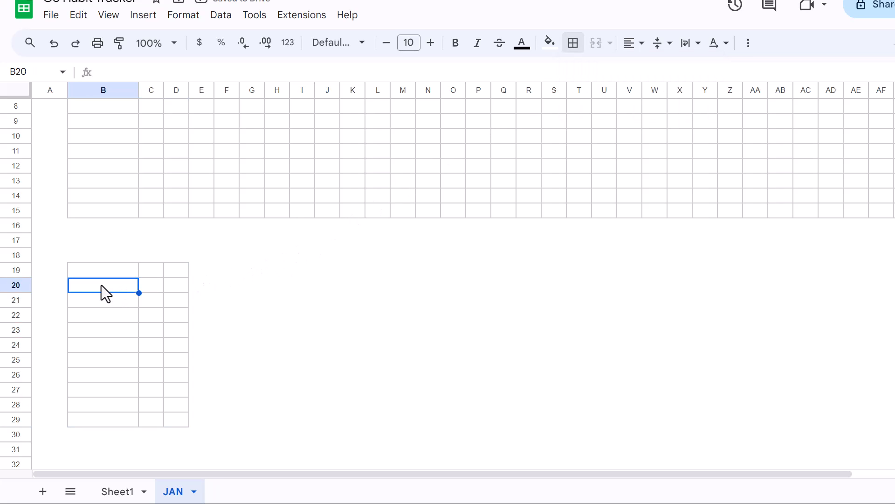
pyautogui.moveTo(85, 285); pyautogui.dragTo(98, 421)
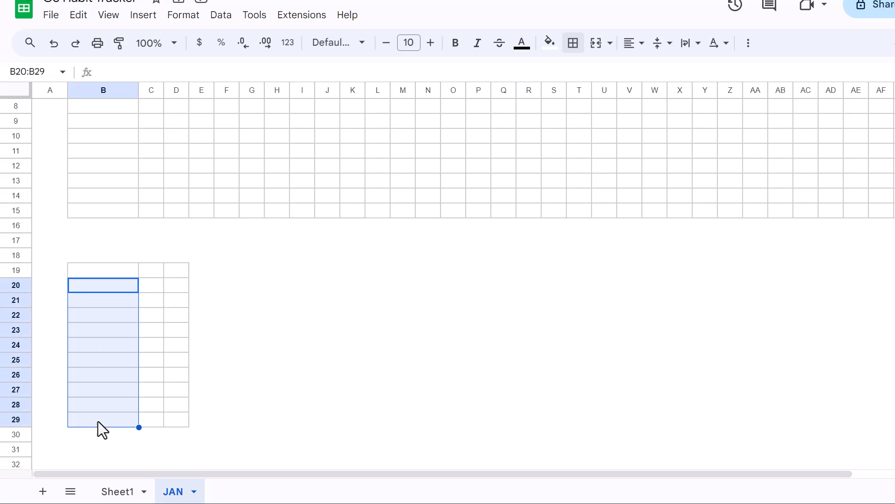
pyautogui.click(550, 45)
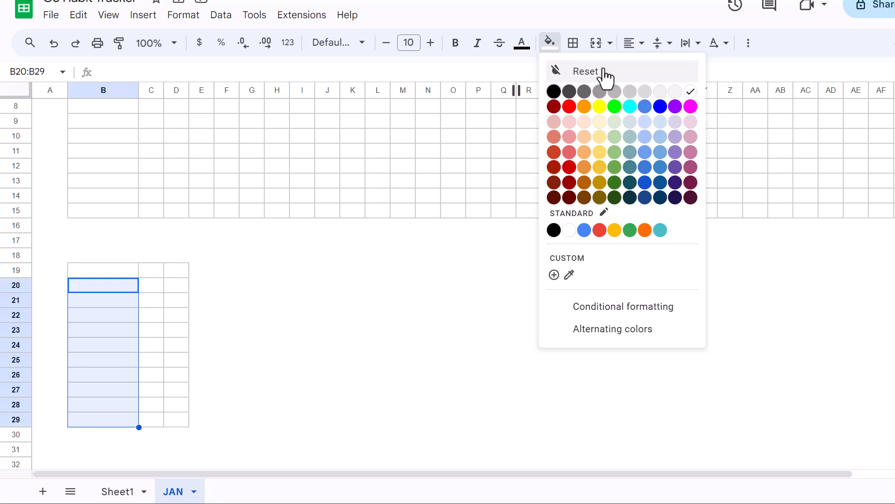
pyautogui.click(674, 94)
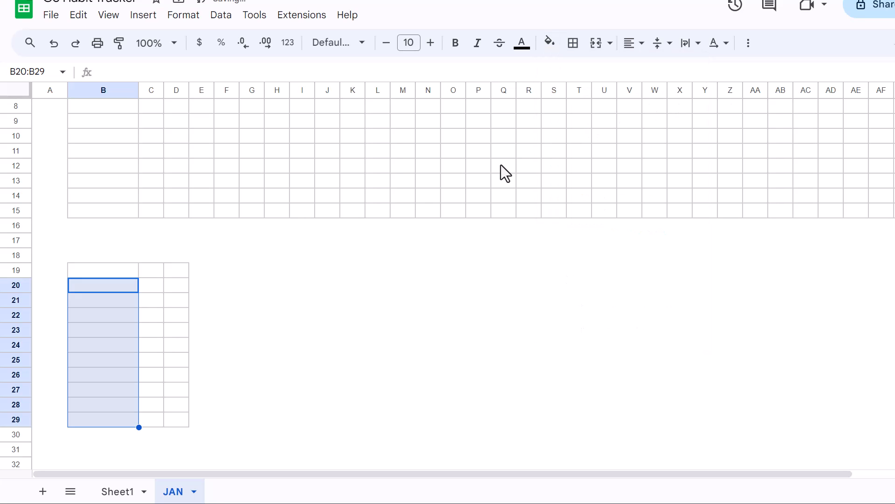
# - Fill the lower table's header row, B19:D19, with the lightest gray and make it bold
pyautogui.moveTo(112, 273); pyautogui.dragTo(177, 273)
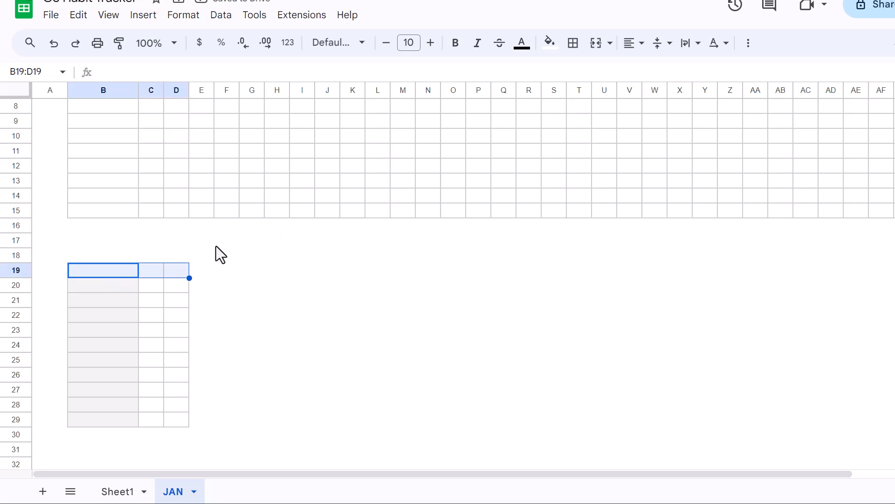
pyautogui.click(550, 43)
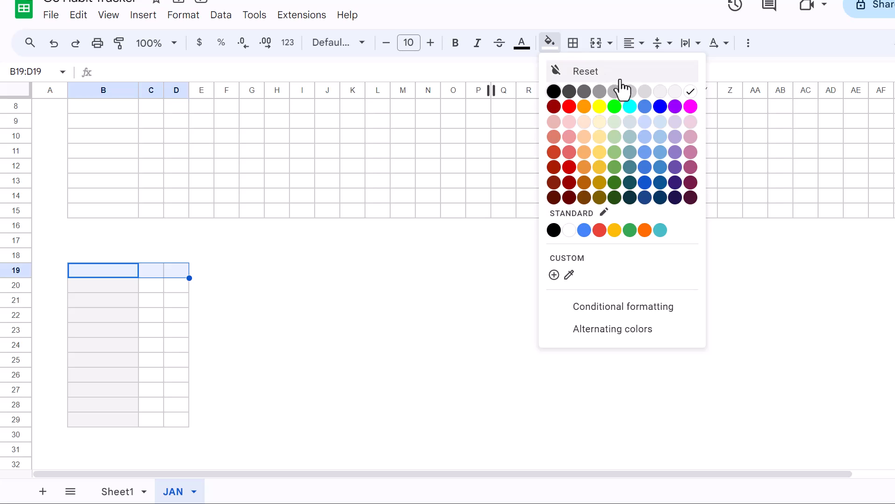
pyautogui.click(675, 91)
pyautogui.scroll(1, 230, 160)
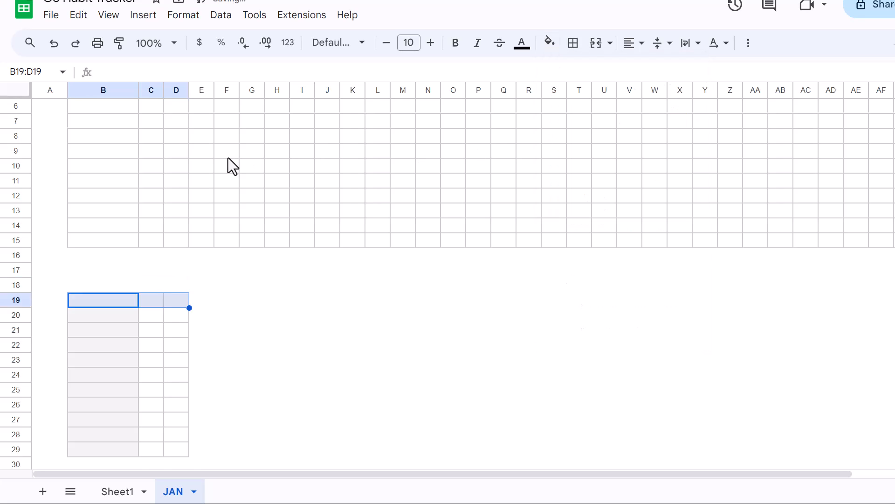
pyautogui.scroll(2, 229, 158)
pyautogui.click(456, 43)
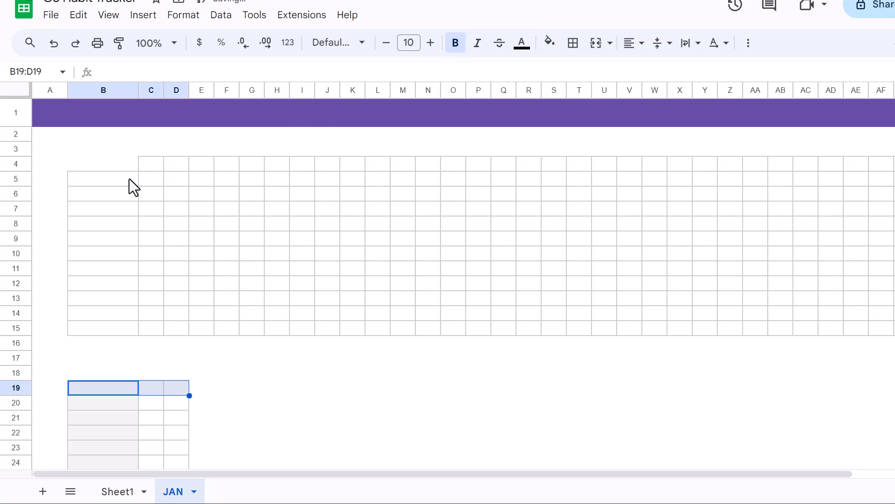
# - Fill the main grid's first column, B6:B15, with the lightest gray
pyautogui.moveTo(113, 189); pyautogui.dragTo(106, 332)
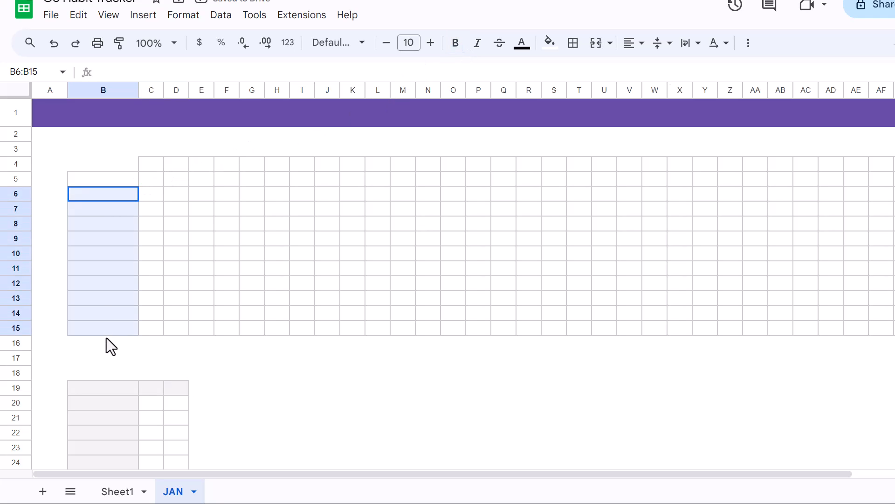
pyautogui.click(549, 42)
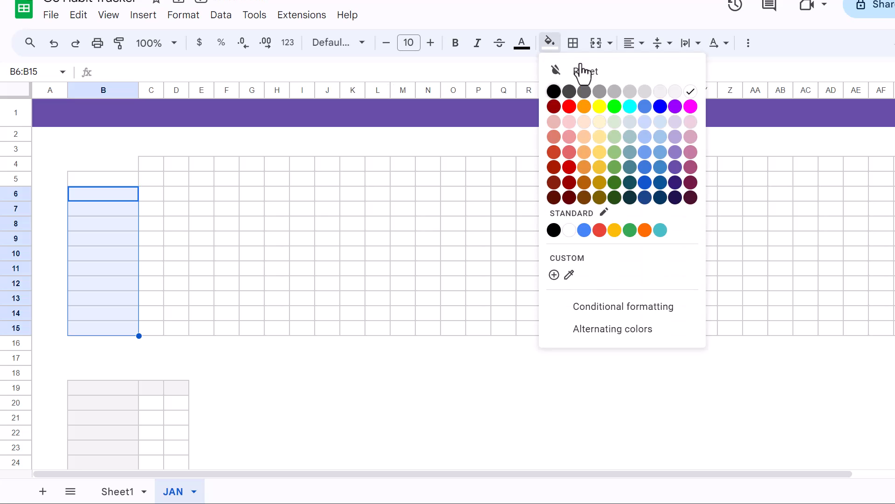
pyautogui.click(675, 91)
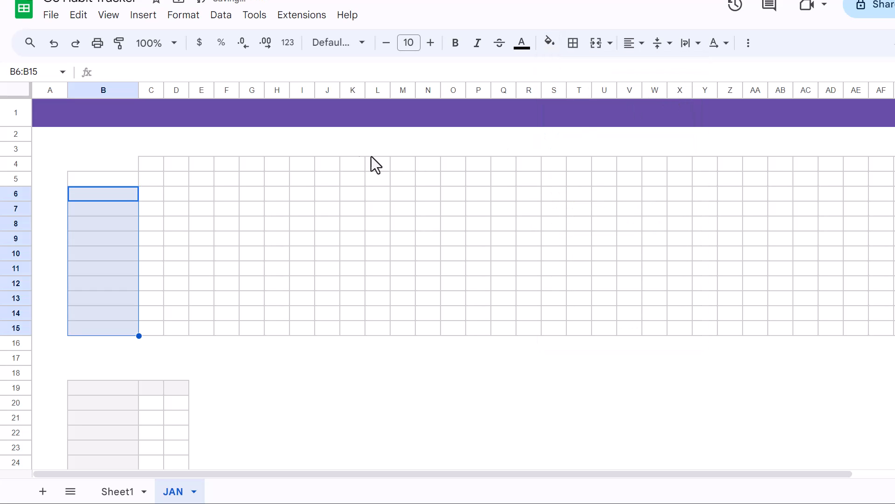
# - Fill the main grid's header row, B5:AG5, with the lightest gray and make it bold
pyautogui.moveTo(124, 184); pyautogui.dragTo(804, 178)
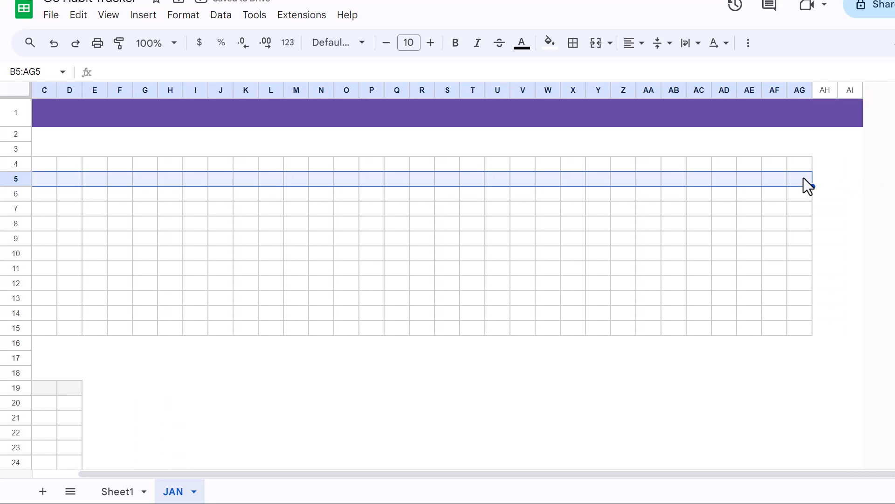
pyautogui.click(550, 43)
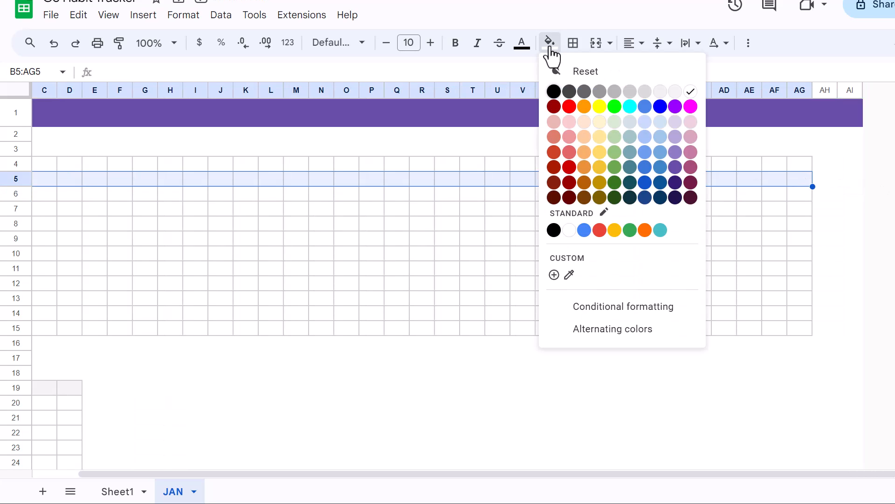
pyautogui.click(675, 91)
pyautogui.click(456, 43)
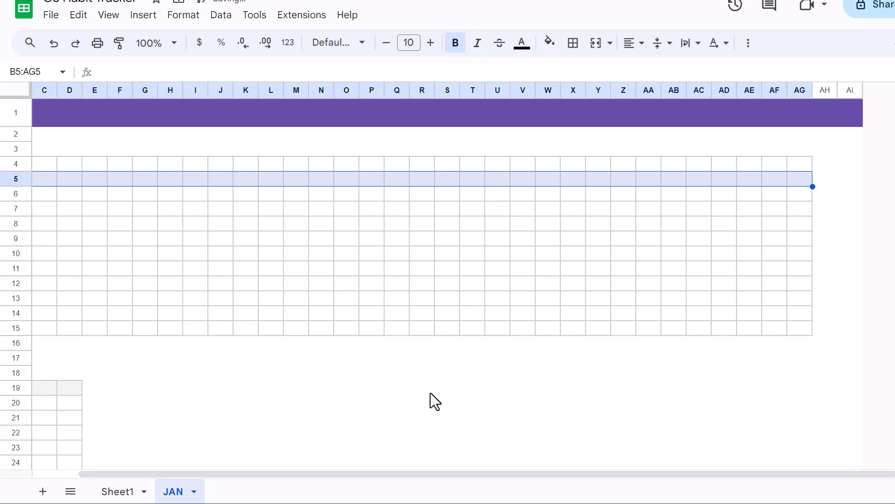
# - Enter the heading Habits in B5, the first cell of the main grid's header row
pyautogui.moveTo(419, 474); pyautogui.dragTo(333, 473)
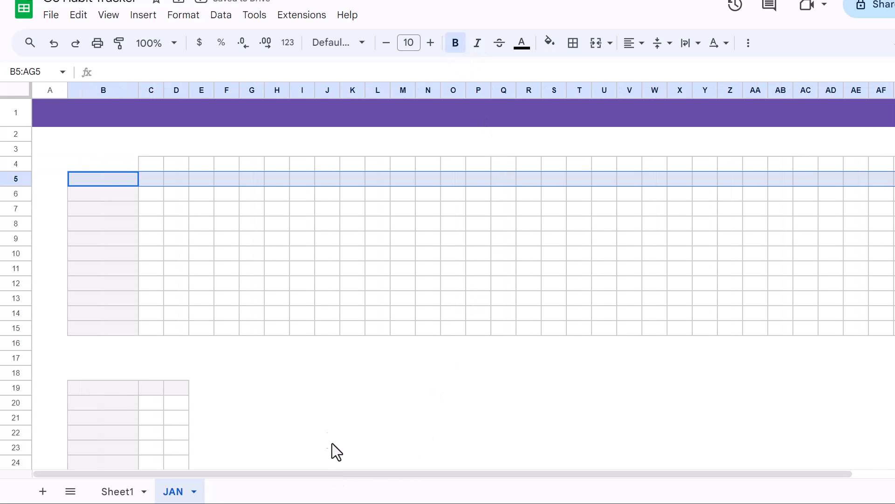
pyautogui.click(104, 163)
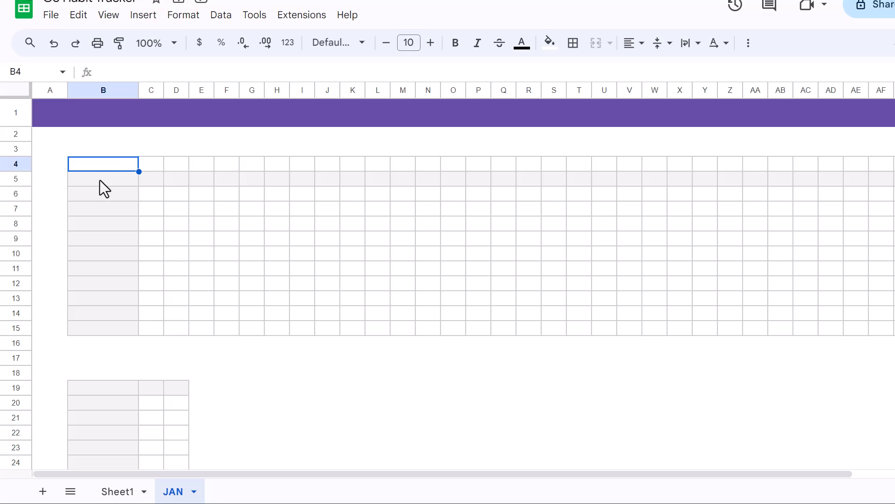
pyautogui.click(100, 180)
pyautogui.write('Habits')
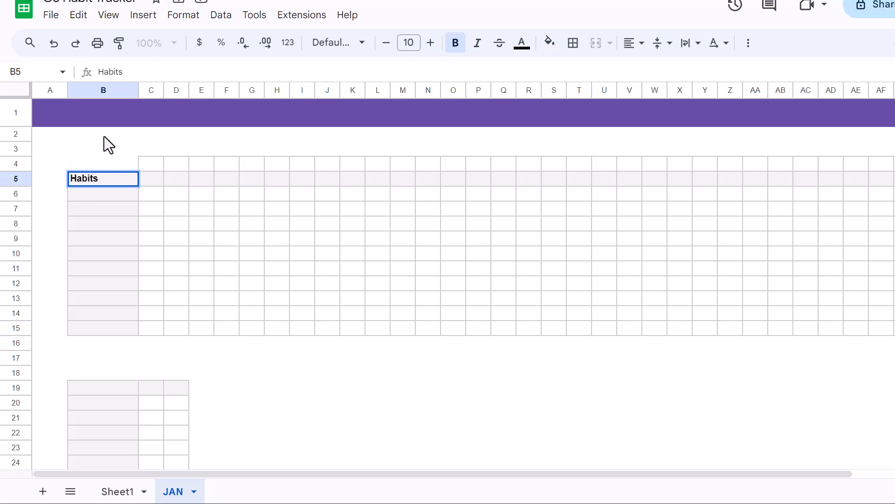
pyautogui.press('Tab')
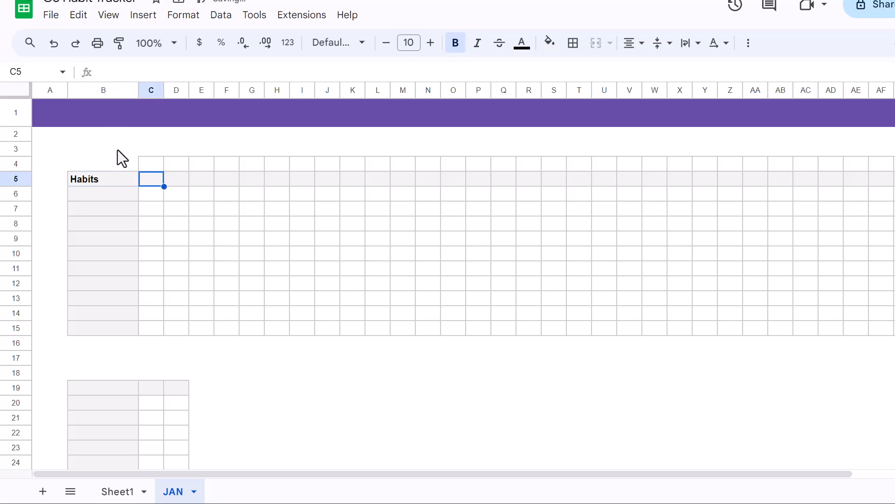
# - Number the main grid's header cells C5:AG5 with the days 1 to 31 by extending a 1, 2 series
pyautogui.write('1')
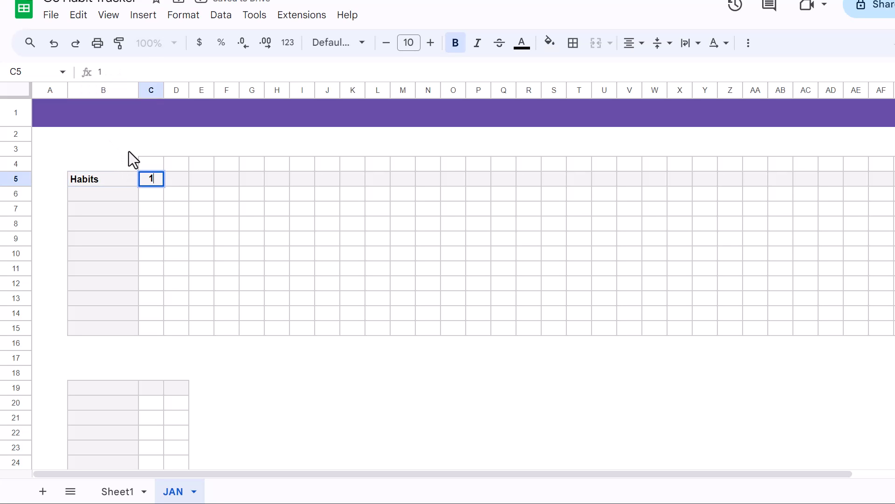
pyautogui.press('Tab')
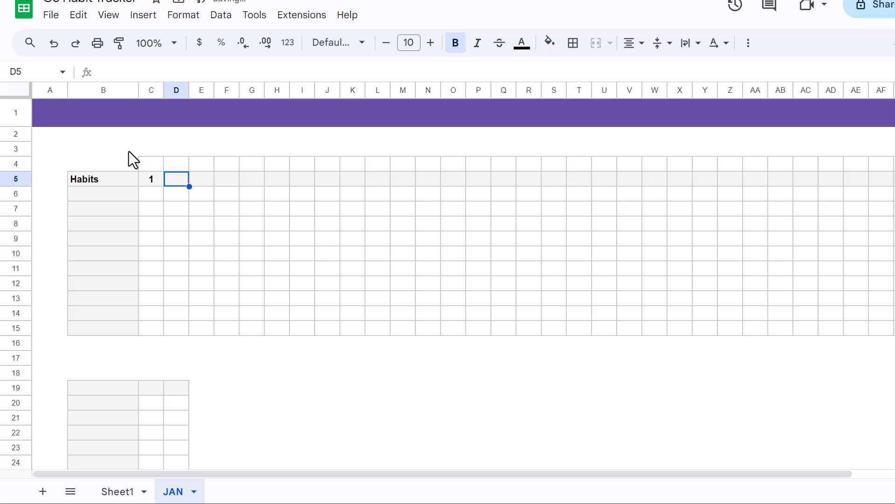
pyautogui.write('2')
pyautogui.press('Tab')
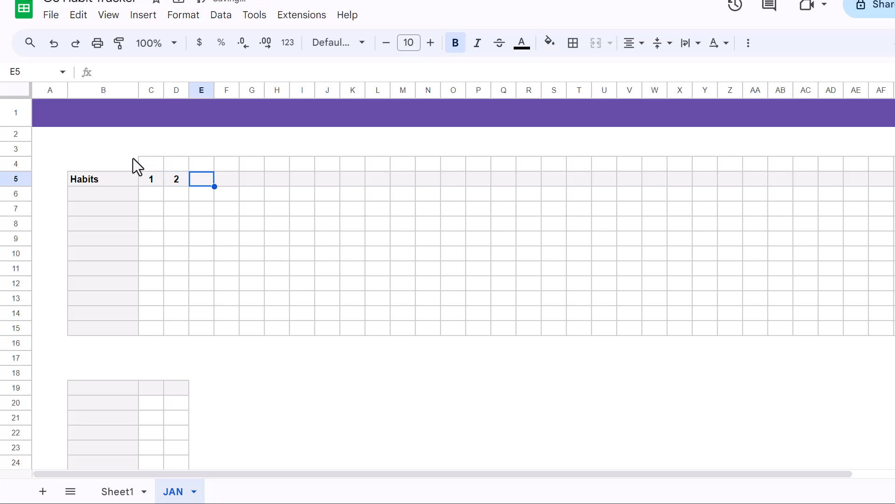
pyautogui.moveTo(148, 176); pyautogui.dragTo(808, 188)
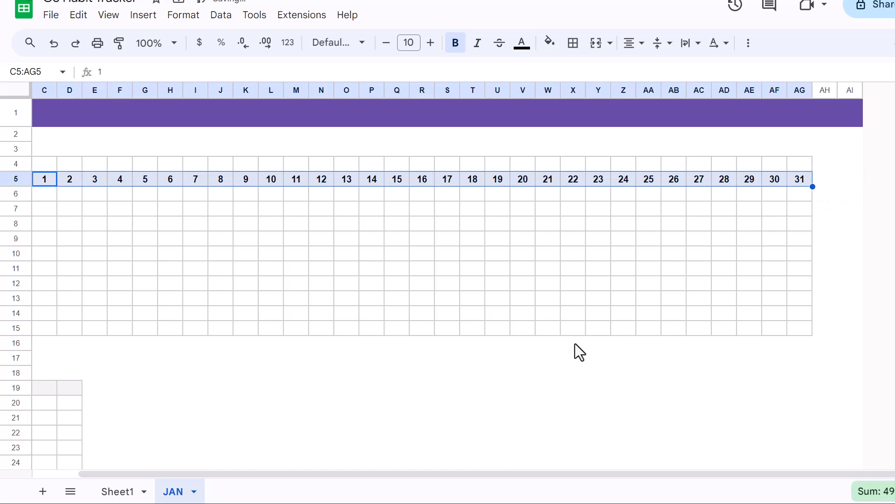
# - Enter the headings Habits, Y and N in the lower table's header cells B19:D19
pyautogui.moveTo(493, 476); pyautogui.dragTo(344, 482)
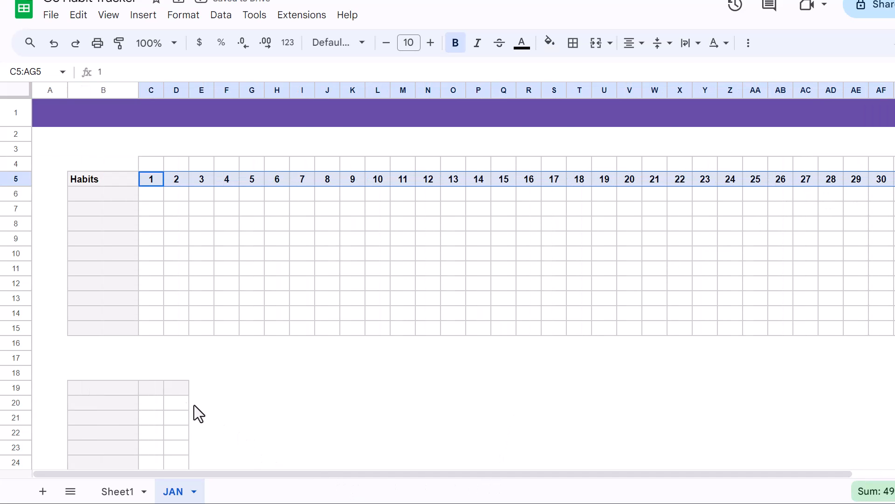
pyautogui.click(130, 389)
pyautogui.write('Habits')
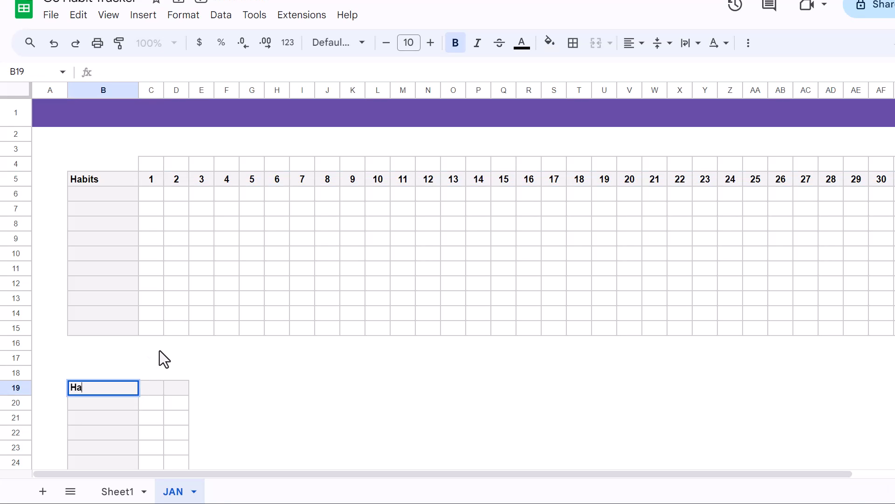
pyautogui.press('Return')
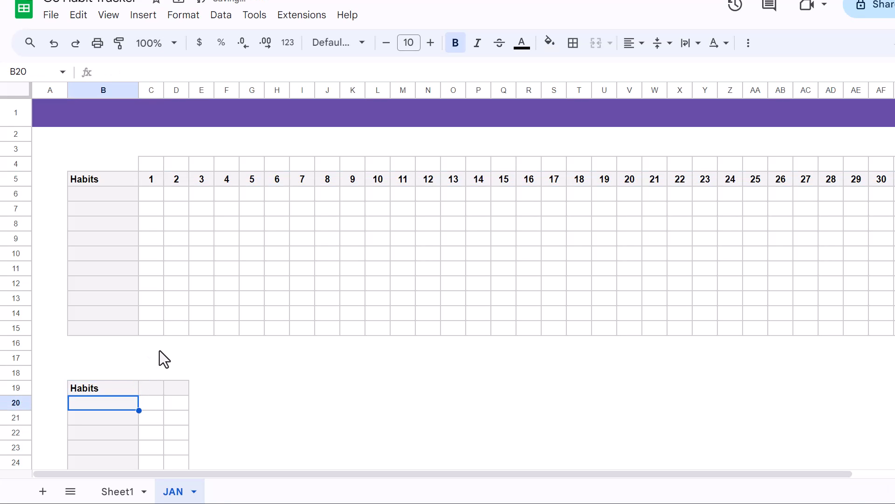
pyautogui.click(153, 388)
pyautogui.write('Y')
pyautogui.click(181, 389)
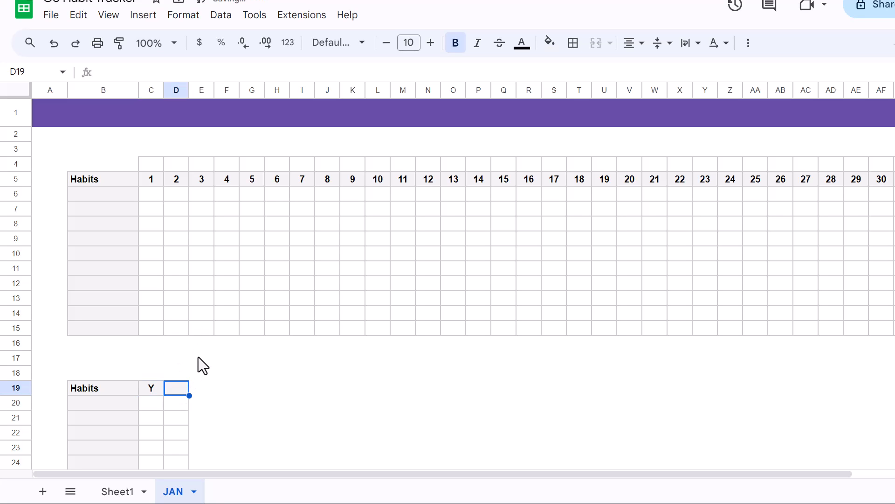
pyautogui.write('N')
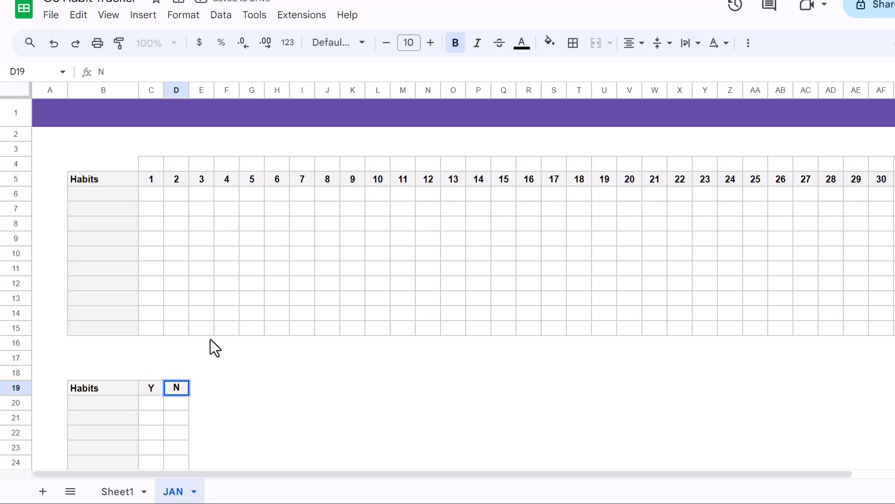
pyautogui.click(228, 388)
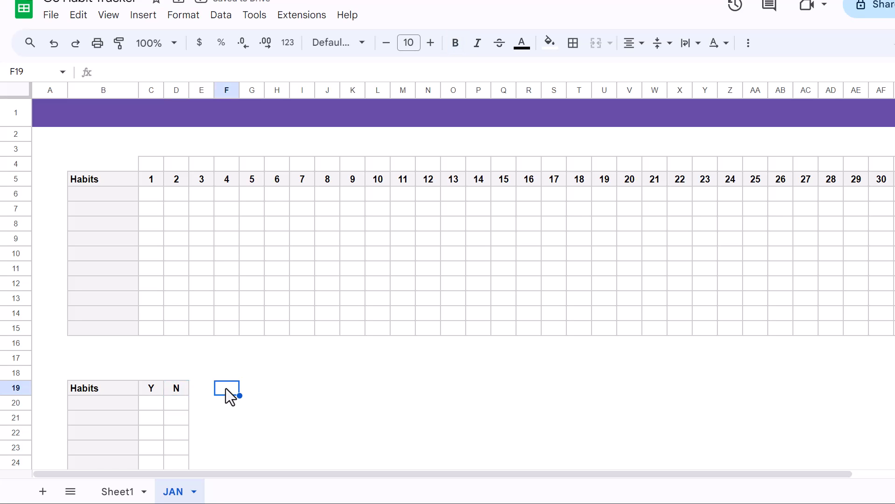
# - Insert checkboxes in the main grid's day cells, C6:AG15
pyautogui.moveTo(152, 199); pyautogui.dragTo(894, 327)
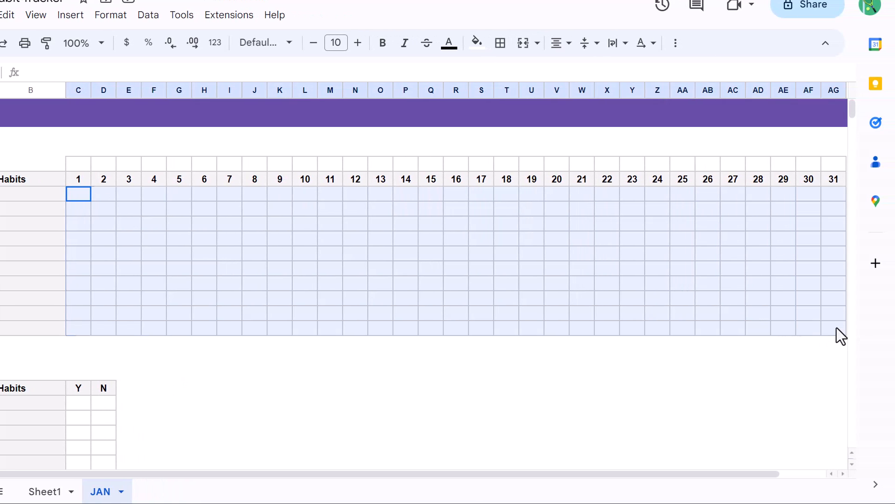
pyautogui.moveTo(836, 327); pyautogui.dragTo(830, 335)
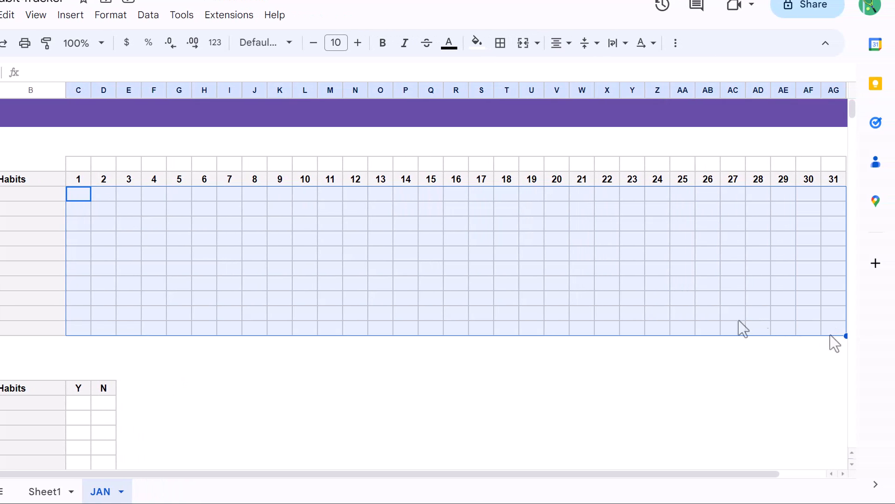
pyautogui.click(71, 21)
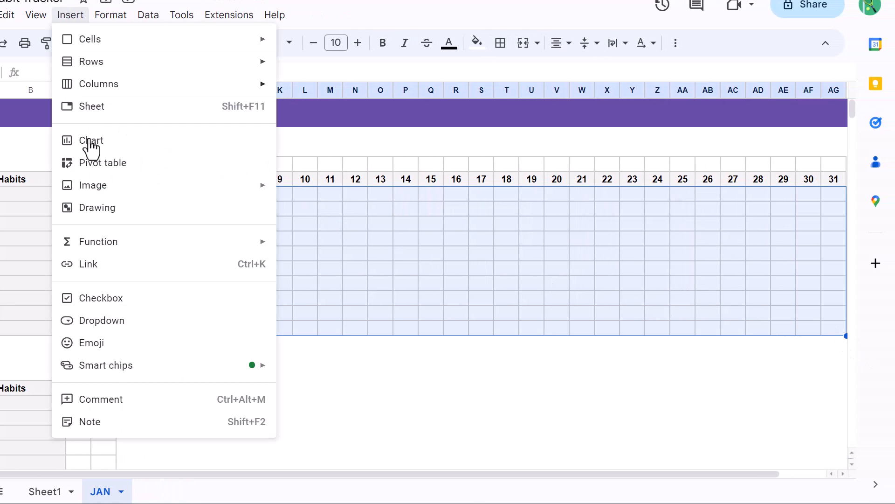
pyautogui.click(98, 304)
# - Insert checkboxes in C4:AG4 above the day numbers and set their color to dark purple 1
pyautogui.moveTo(79, 164); pyautogui.dragTo(824, 166)
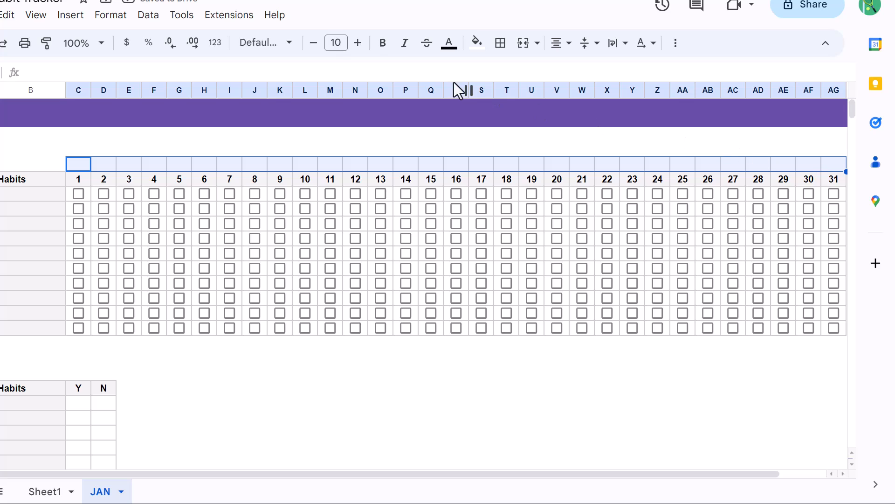
pyautogui.click(70, 16)
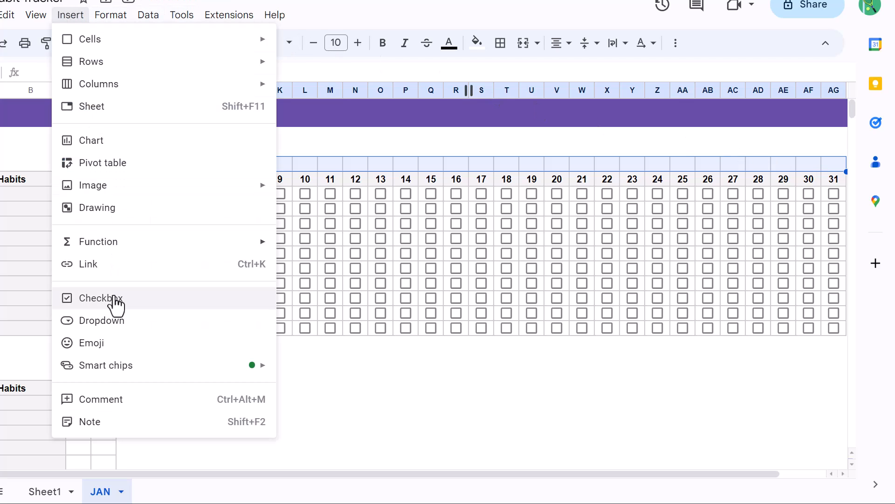
pyautogui.click(114, 301)
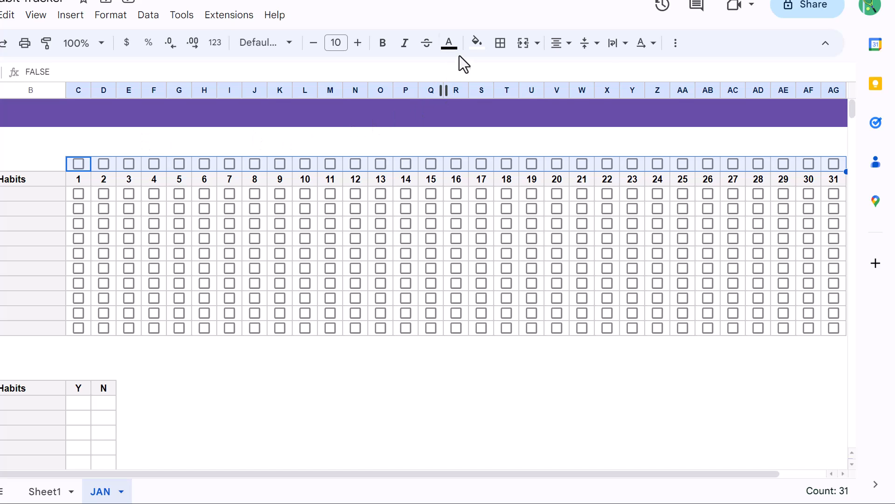
pyautogui.click(450, 44)
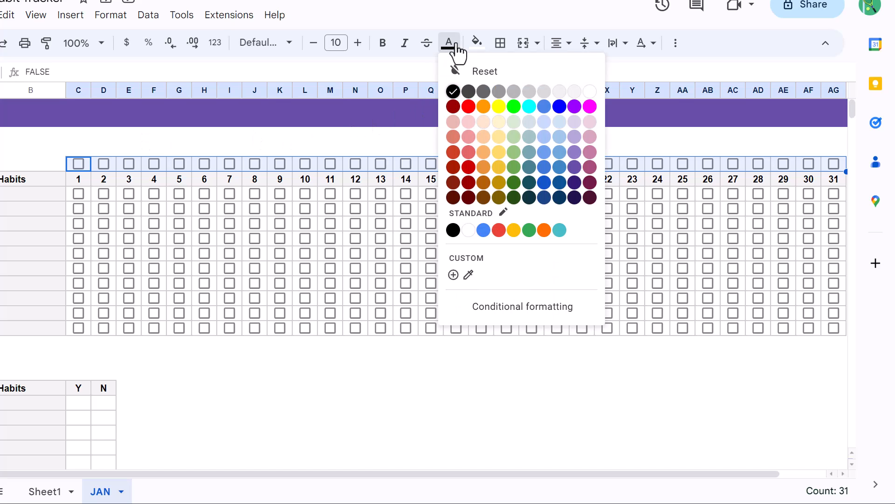
pyautogui.click(574, 167)
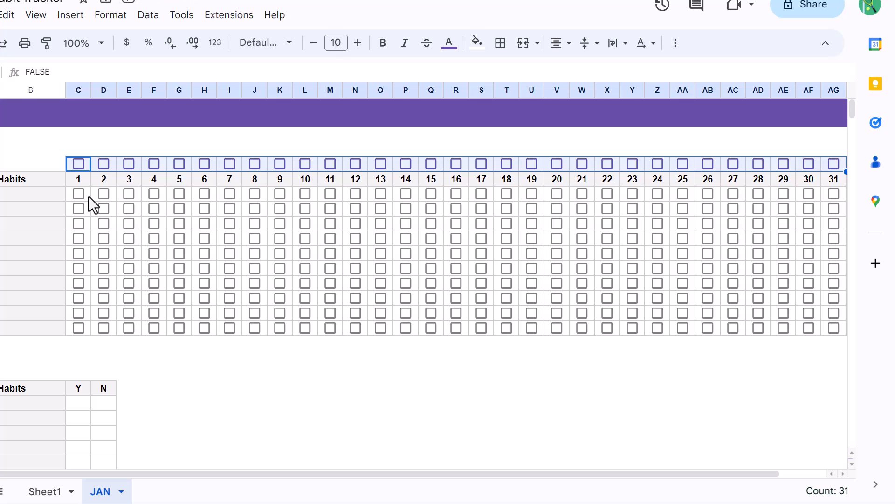
# - Set the color of the main grid's checkboxes, C6:AG15, to light purple 2
pyautogui.moveTo(87, 195); pyautogui.dragTo(825, 329)
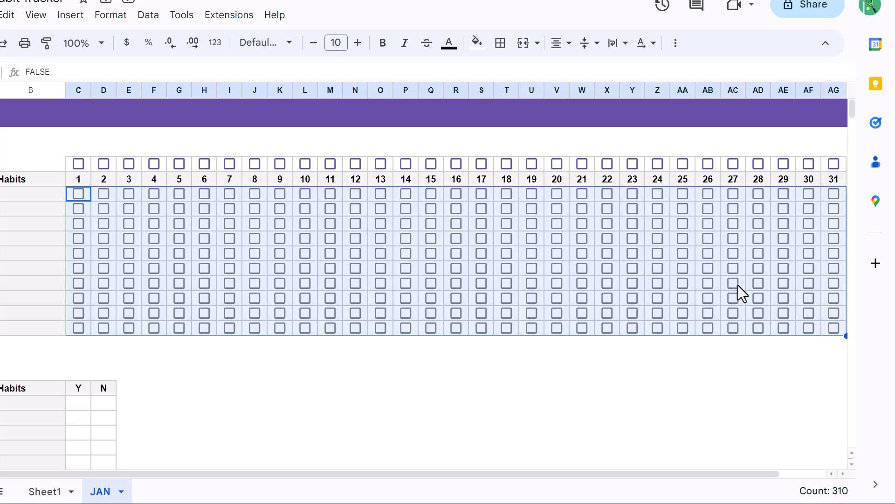
pyautogui.click(449, 43)
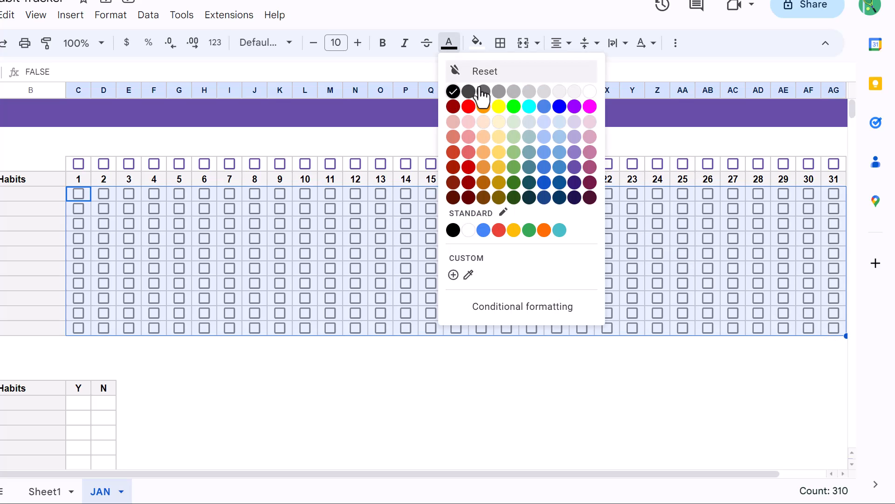
pyautogui.click(575, 139)
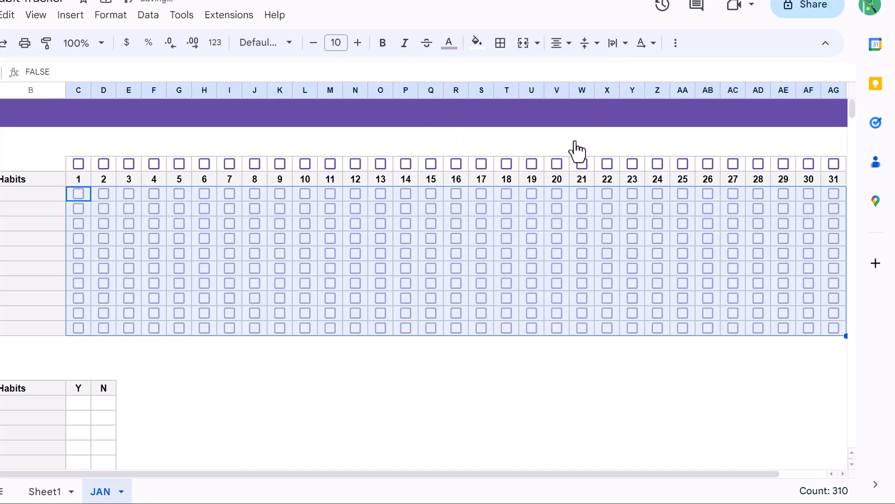
pyautogui.click(359, 144)
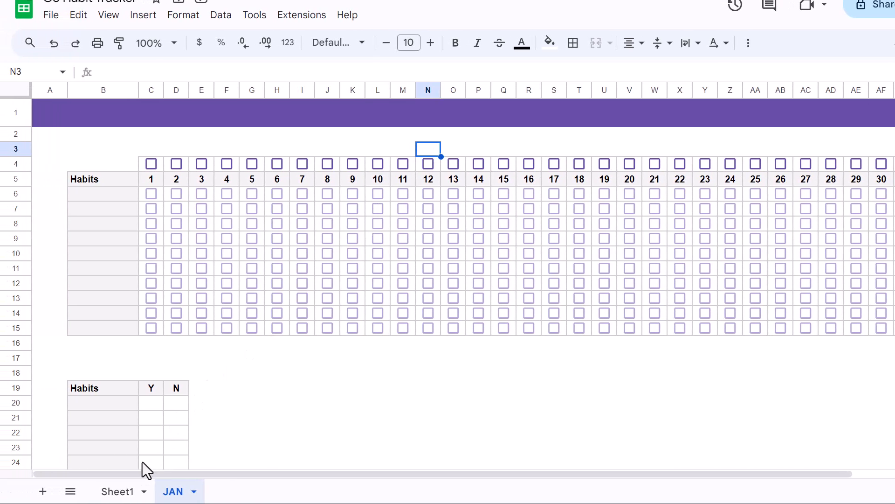
# - Duplicate Sheet1 and rename the copy as Setup
pyautogui.rightClick(117, 493)
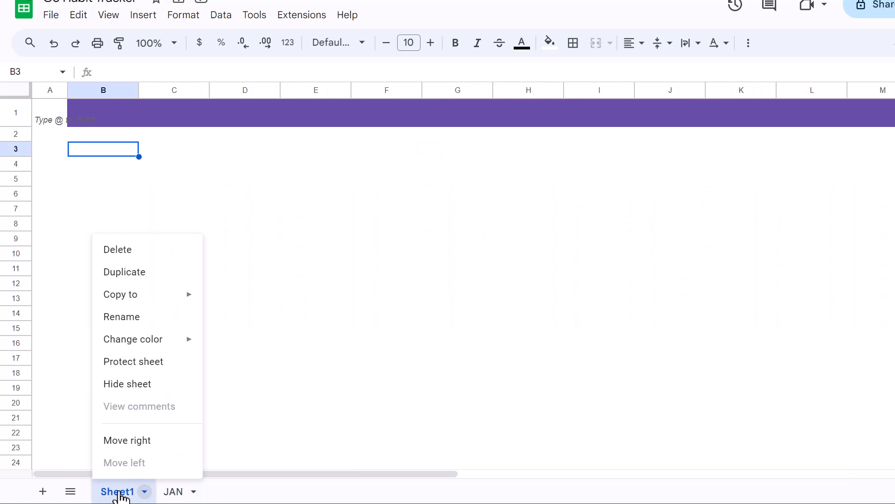
pyautogui.click(161, 282)
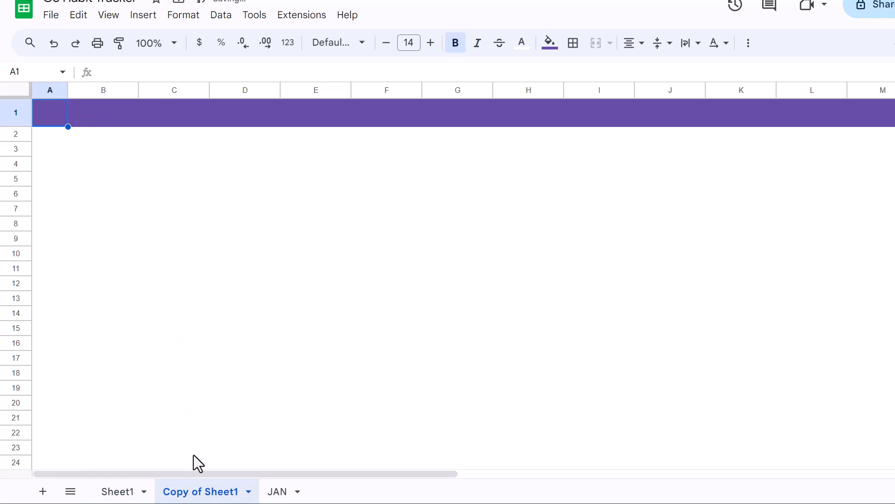
pyautogui.doubleClick(199, 491)
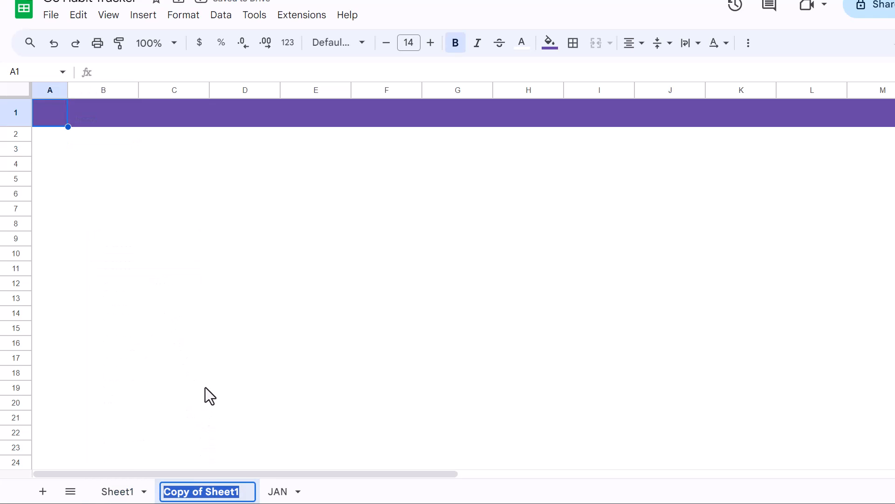
pyautogui.write('Setup')
pyautogui.press('Return')
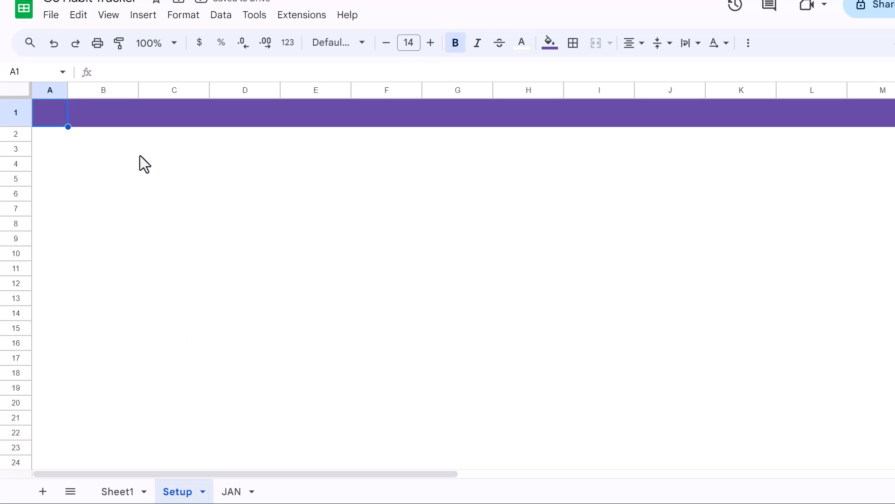
# - Enter the title Setup in B1 of the Setup sheet's purple banner
pyautogui.click(120, 114)
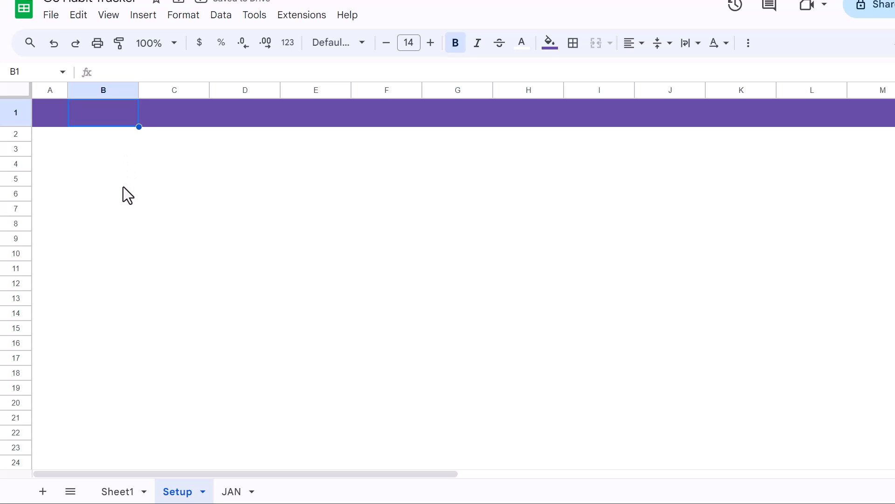
pyautogui.write('Setup')
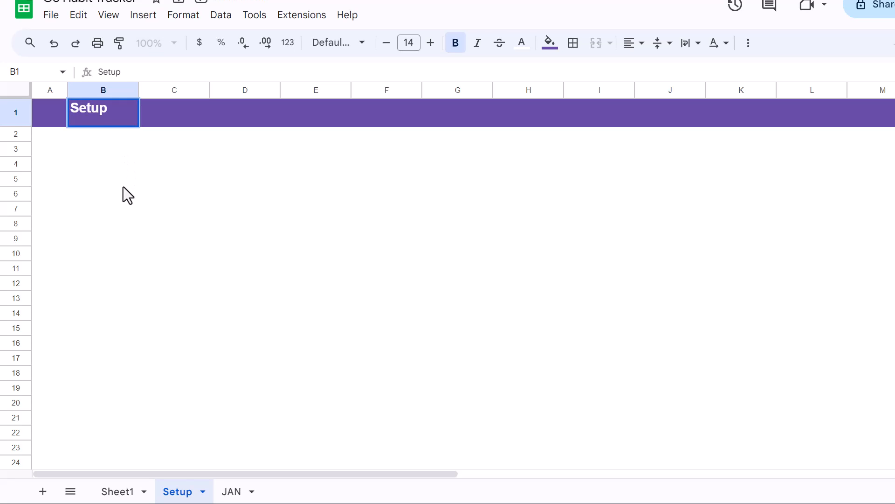
pyautogui.press('Return')
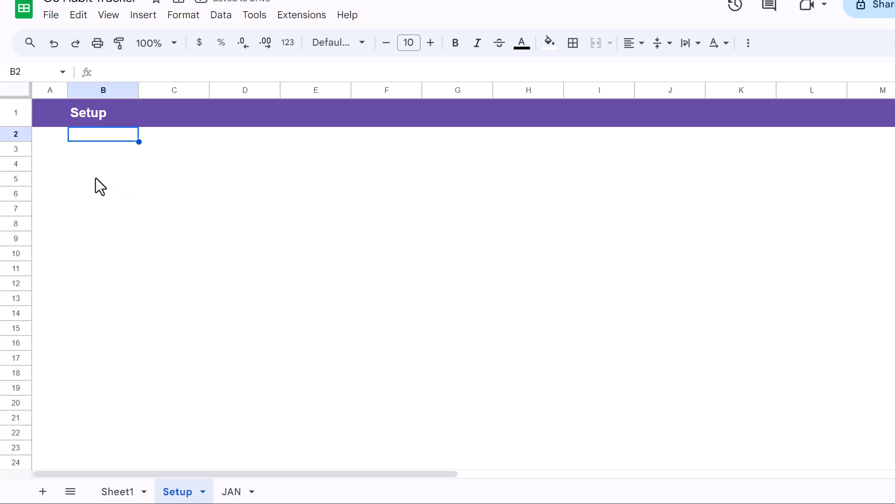
# - Apply all borders to B4:B14 on the Setup sheet
pyautogui.moveTo(95, 164); pyautogui.dragTo(97, 313)
pyautogui.click(576, 52)
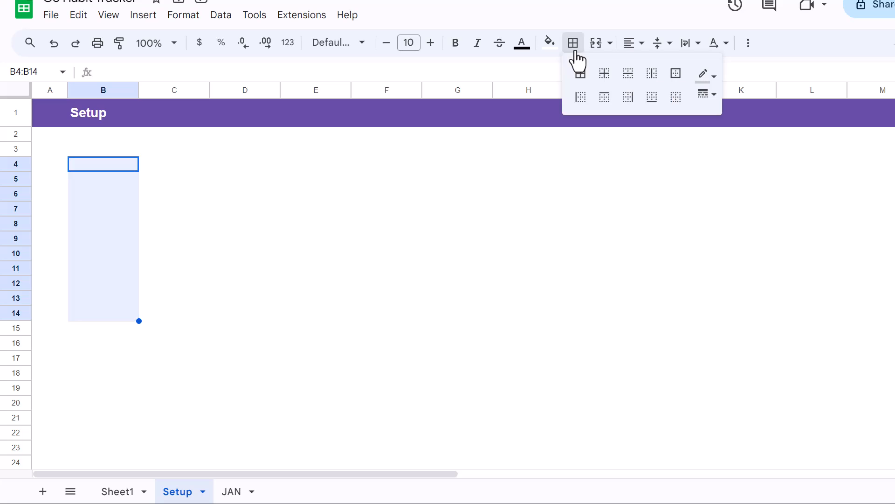
pyautogui.click(581, 75)
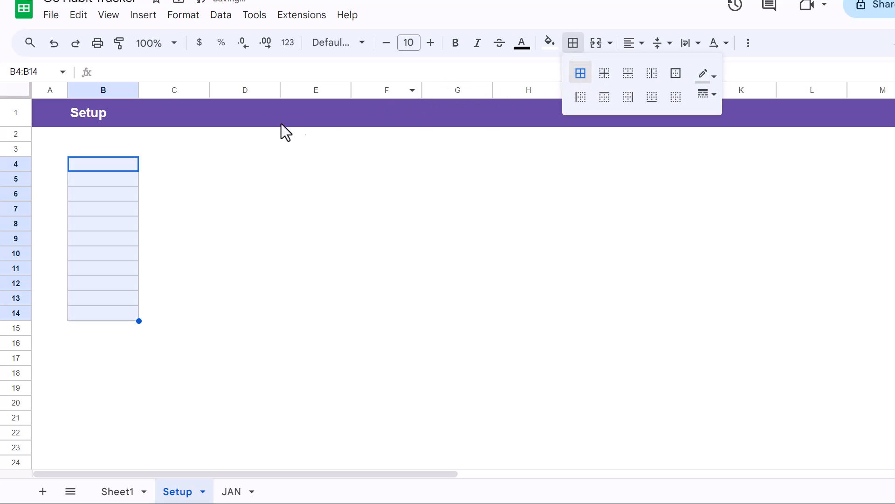
# - Fill B4 on the Setup sheet with light gray and enter the bold header Habit List
pyautogui.click(124, 163)
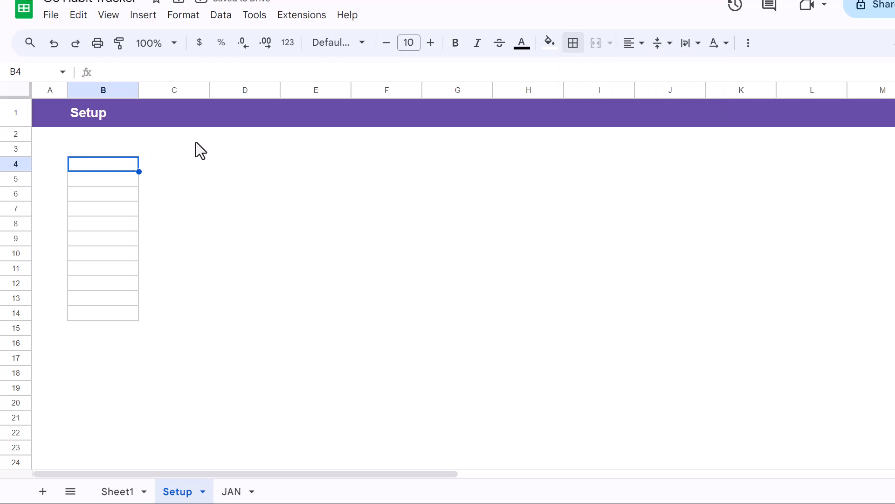
pyautogui.click(550, 44)
pyautogui.click(677, 92)
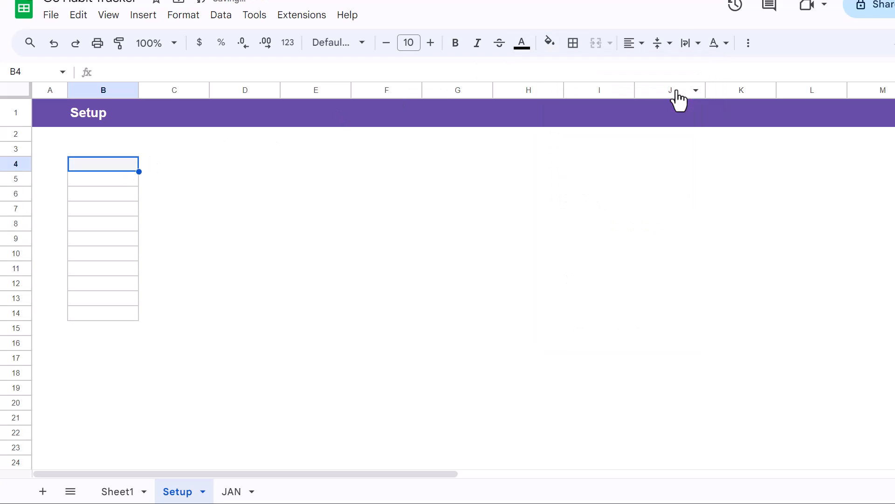
pyautogui.click(456, 43)
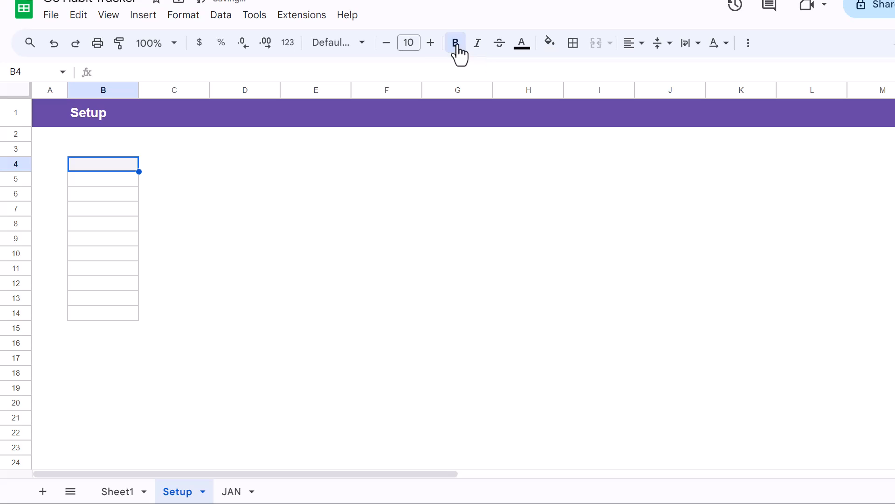
pyautogui.write('Habit List')
pyautogui.press('Return')
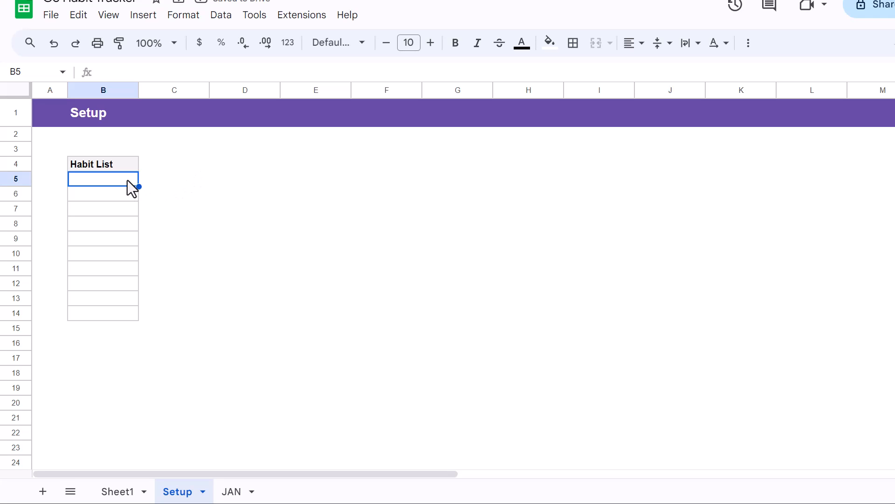
# - Enter Habit 1 in B5 and extend the numbered series through B14 to Habit 10
pyautogui.write('Habit 1')
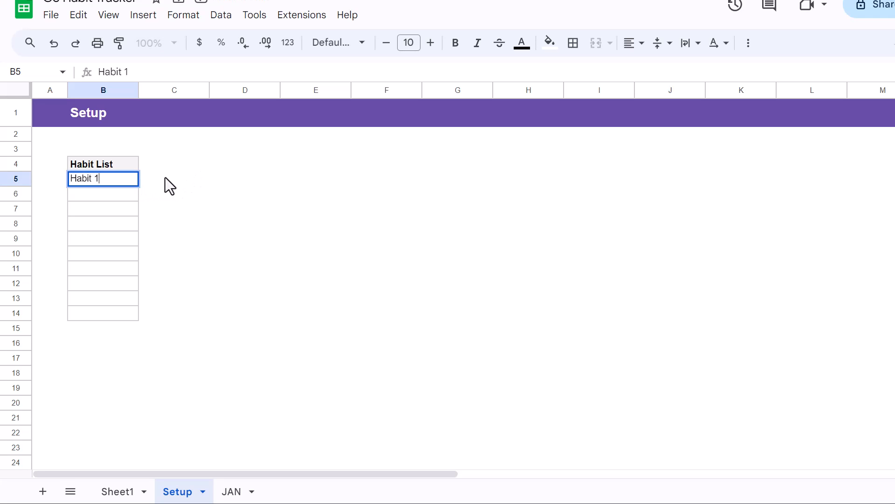
pyautogui.press('Return')
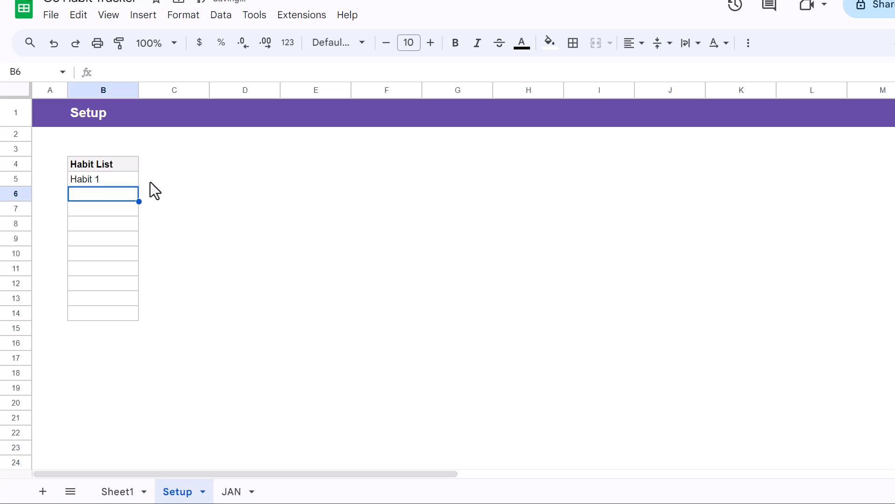
pyautogui.click(129, 180)
pyautogui.moveTo(139, 186); pyautogui.dragTo(137, 320)
pyautogui.click(129, 317)
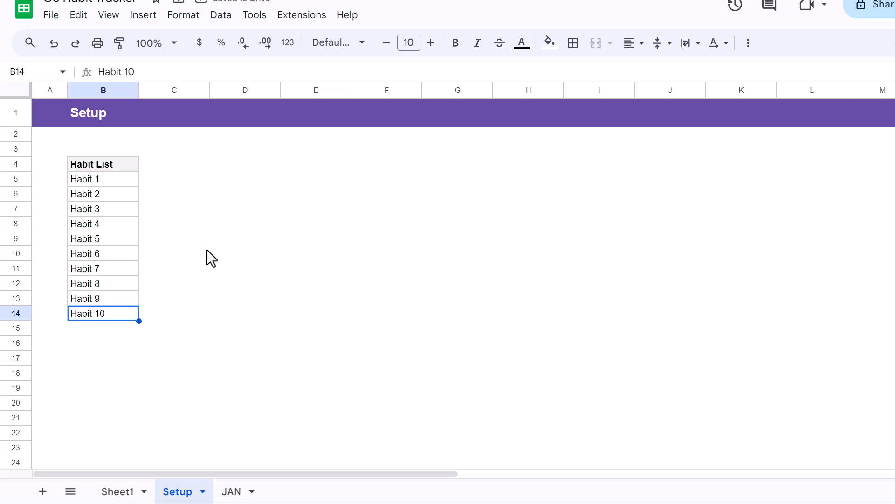
# - Link B6 on the JAN sheet to the first habit with the formula =Setup!B5
pyautogui.click(231, 491)
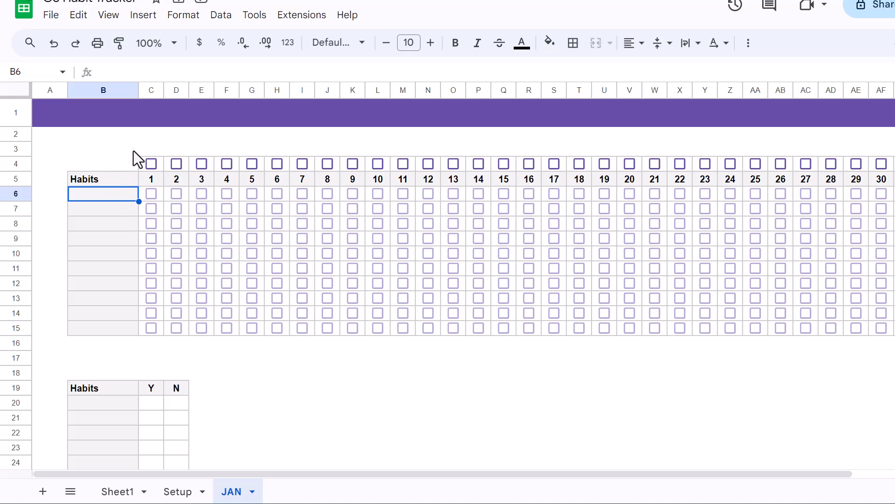
pyautogui.write('=')
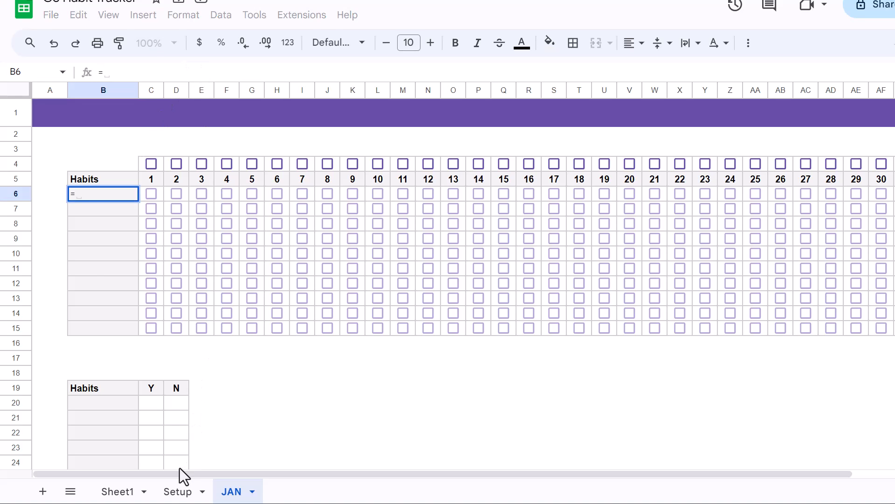
pyautogui.click(178, 491)
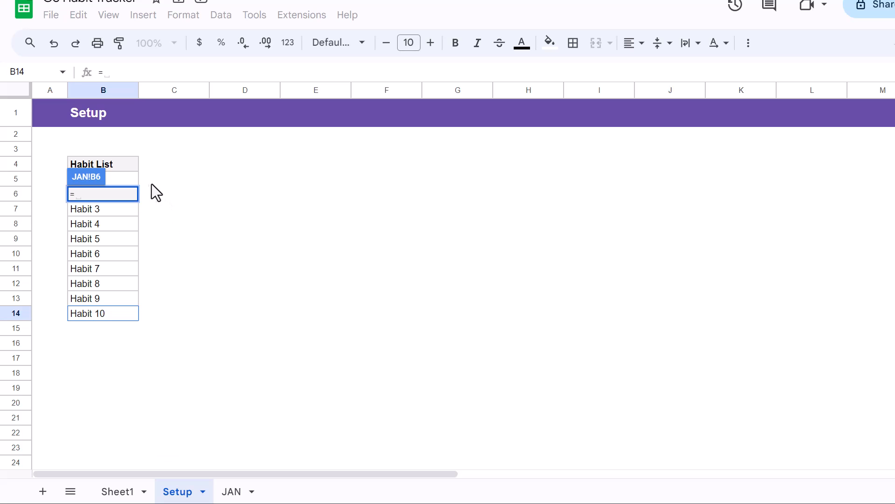
pyautogui.click(128, 179)
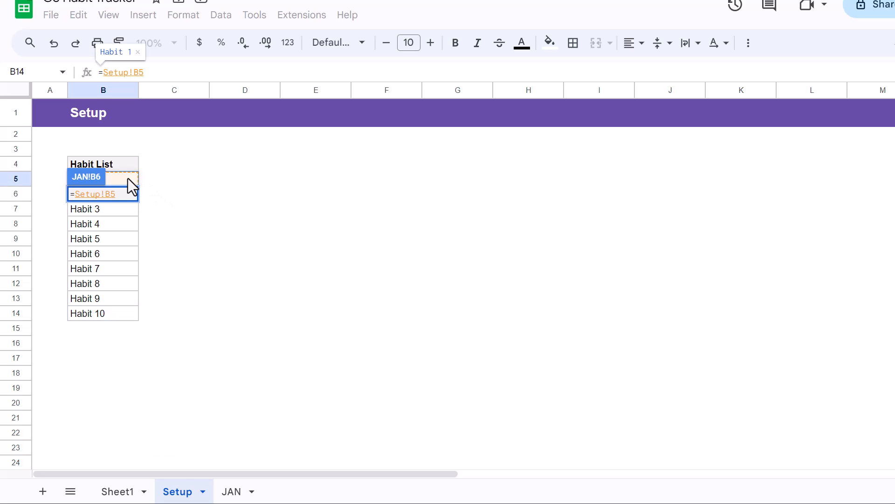
pyautogui.press('Return')
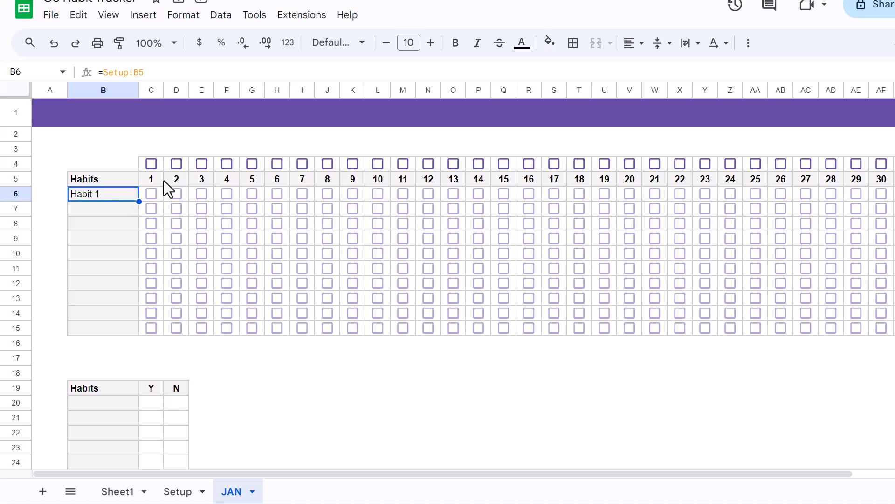
# - Color the text of B6 dark purple 1 and fill its formula down through B15
pyautogui.click(522, 42)
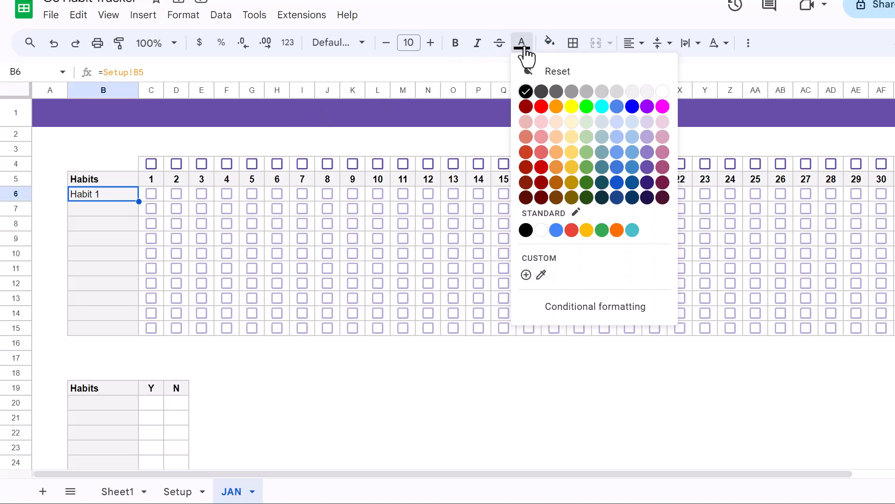
pyautogui.click(647, 169)
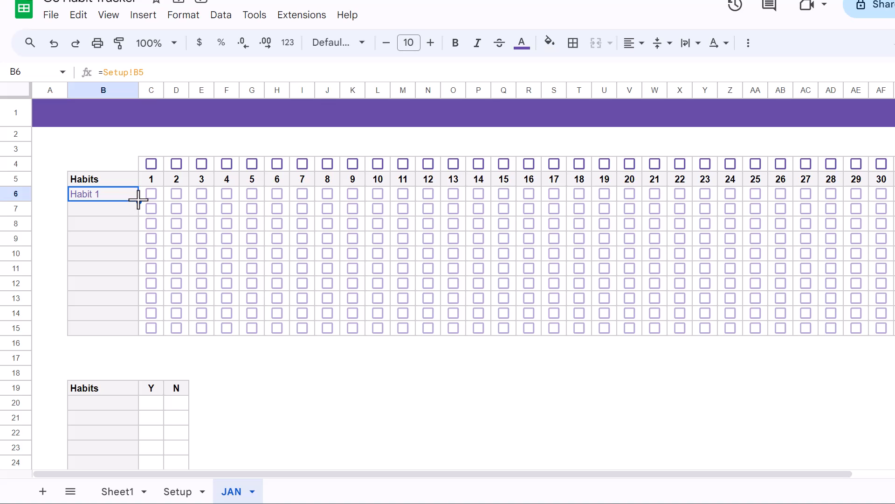
pyautogui.moveTo(138, 200); pyautogui.dragTo(132, 337)
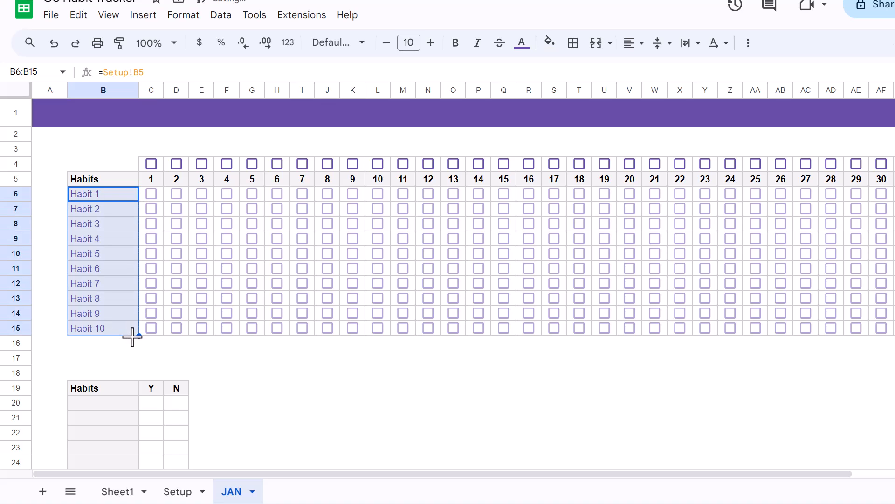
pyautogui.click(111, 325)
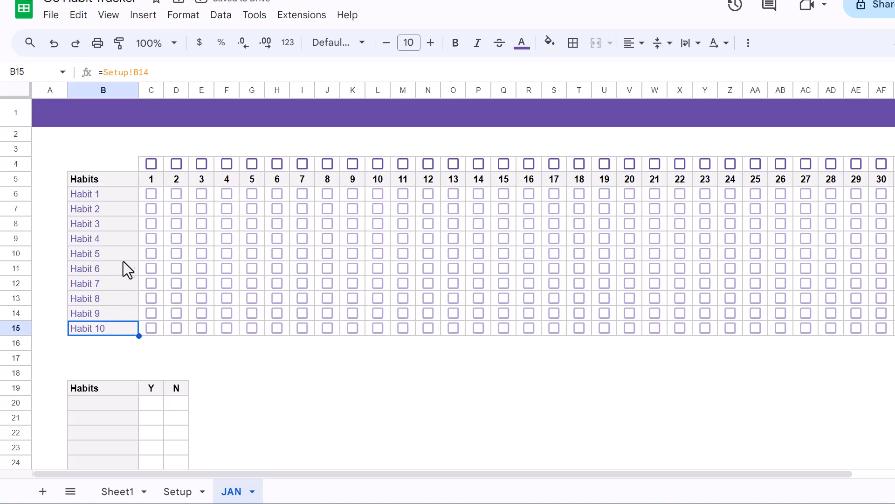
# - Copy B6 into B20 of the lower Habits table and correct its formula to =Setup!B5
pyautogui.click(119, 194)
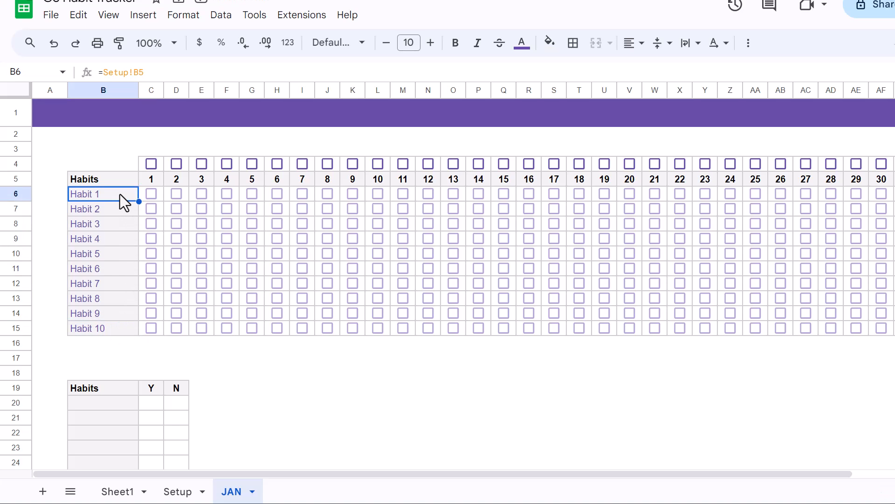
pyautogui.hotkey('ctrl', 'c')
pyautogui.click(119, 403)
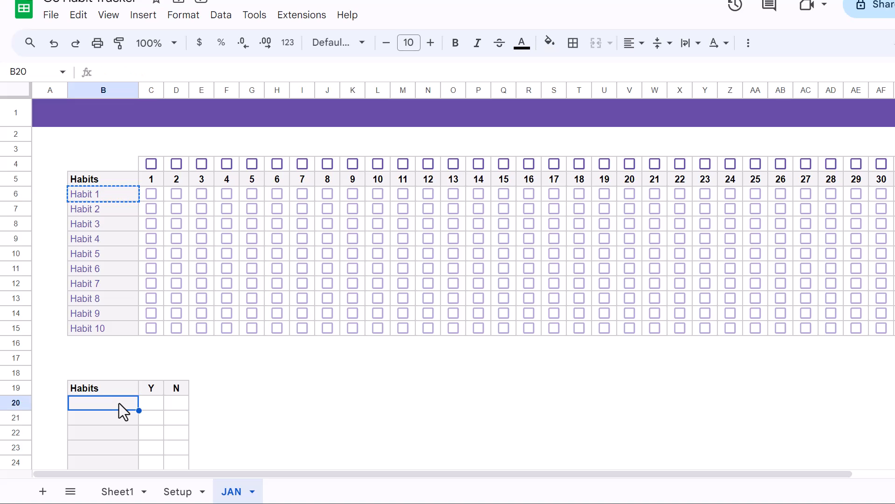
pyautogui.hotkey('ctrl', 'v')
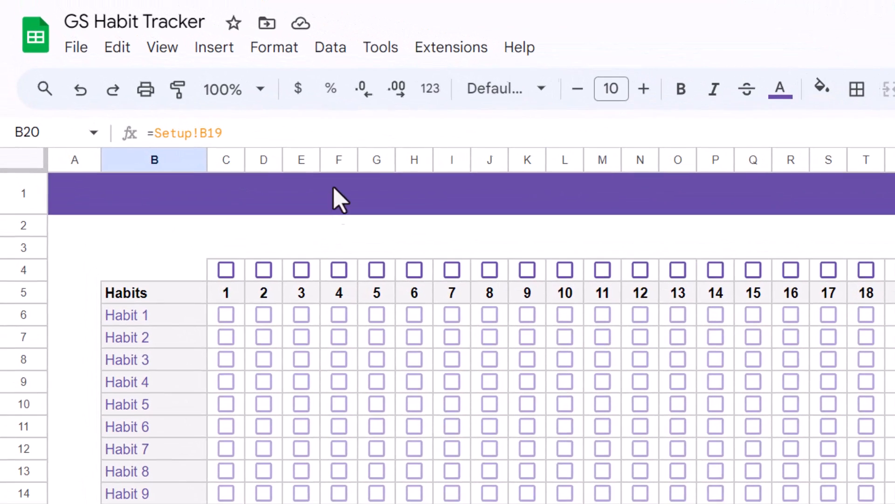
pyautogui.click(250, 135)
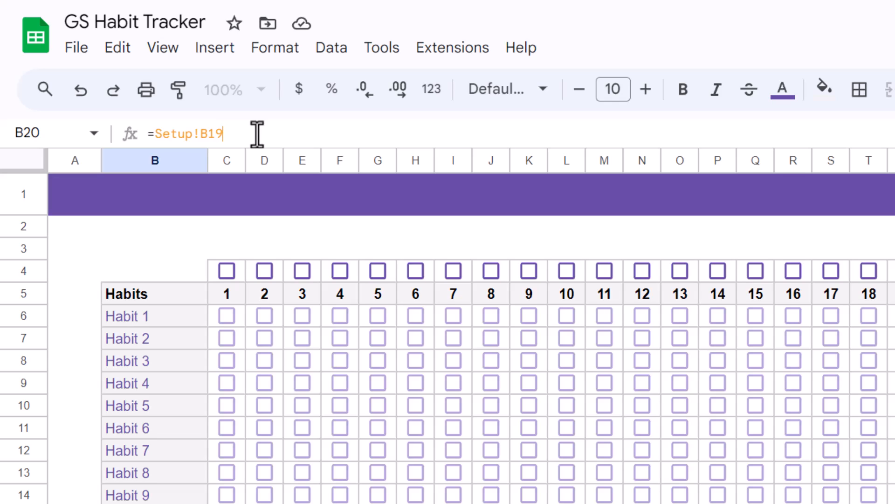
pyautogui.press('BackSpace')
pyautogui.press('BackSpace')
pyautogui.write('5')
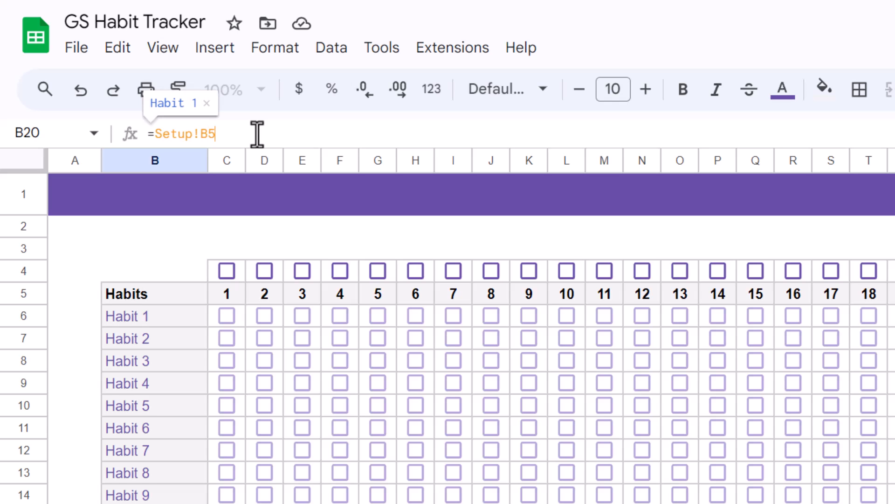
pyautogui.press('Return')
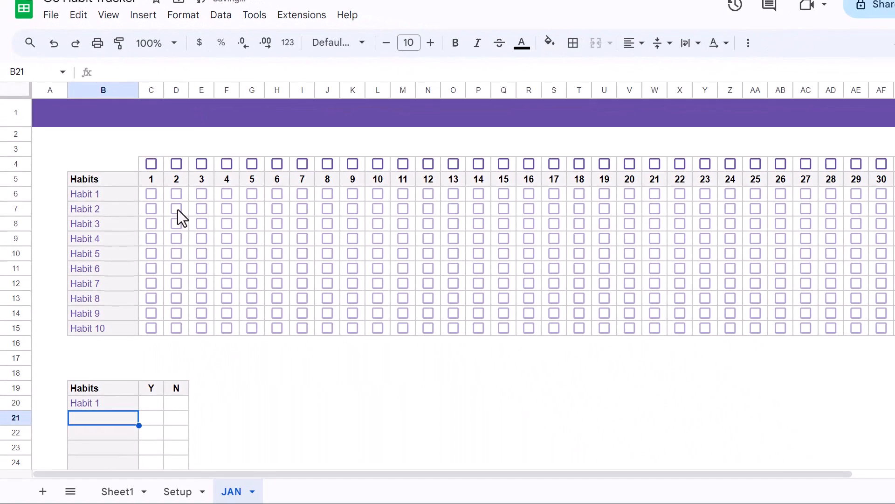
# - Fill the habit formula from B20 down through B29 in the lower table
pyautogui.scroll(-2, 144, 302)
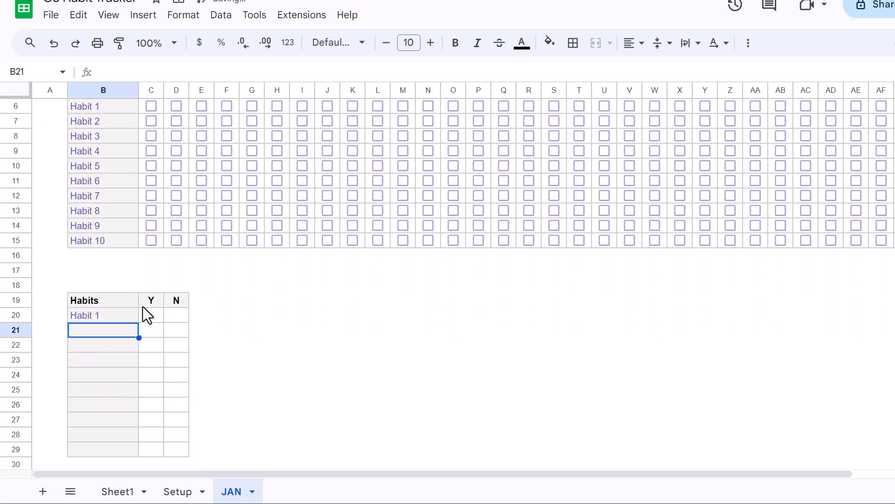
pyautogui.click(111, 316)
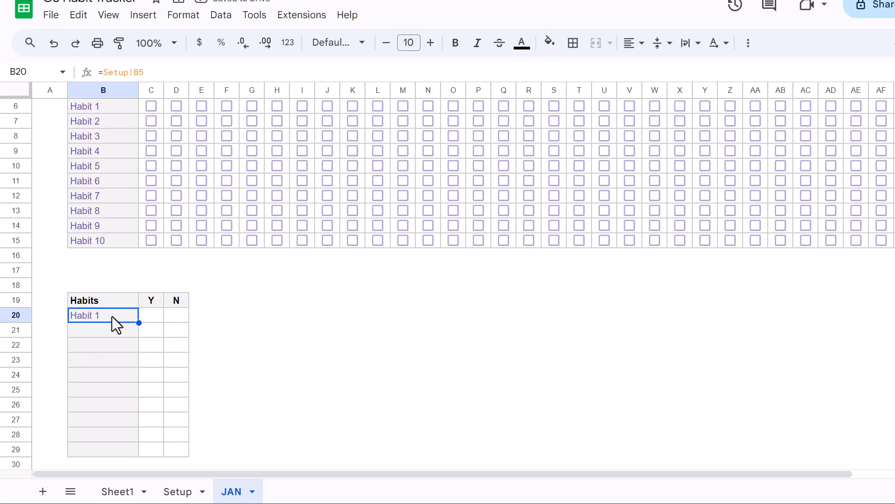
pyautogui.moveTo(138, 322); pyautogui.dragTo(129, 449)
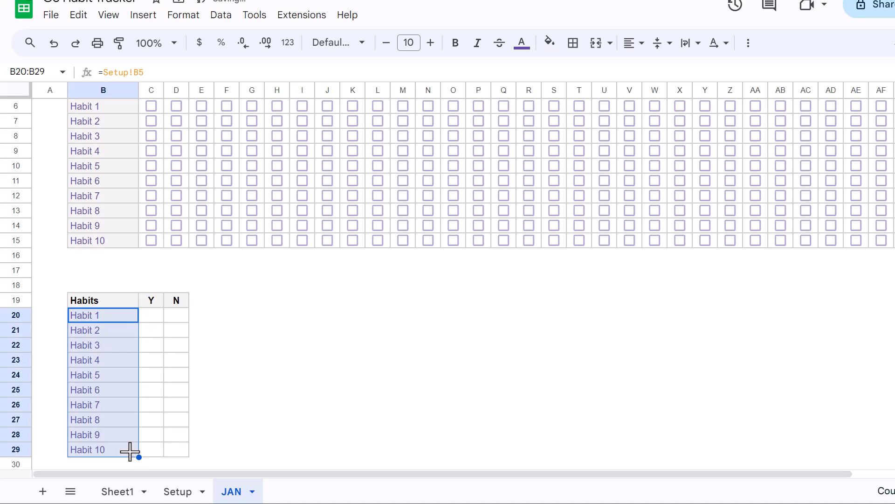
pyautogui.click(119, 449)
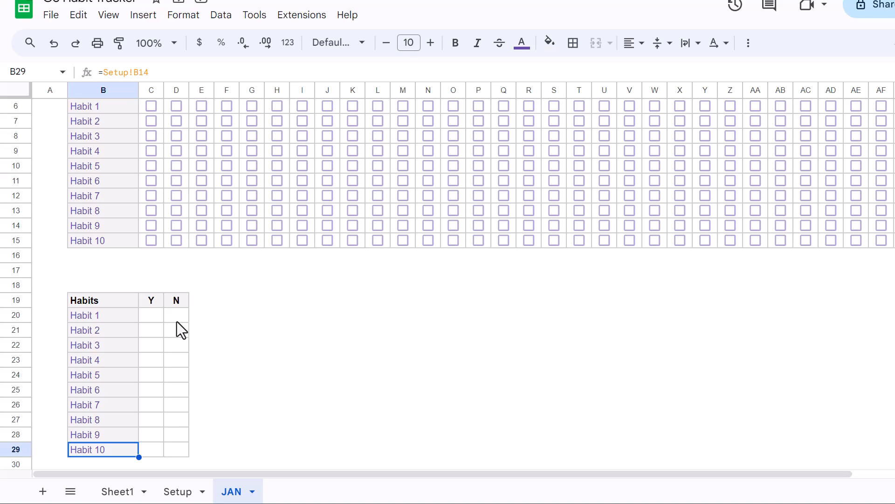
# - Check the boxes above days 1, 2 and 3 in C4:E4 on the JAN sheet
pyautogui.scroll(2, 175, 321)
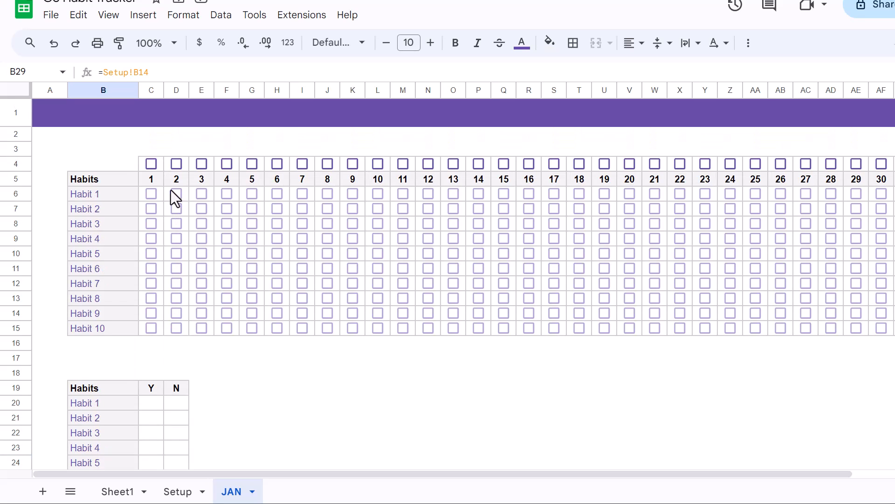
pyautogui.click(150, 163)
pyautogui.click(176, 163)
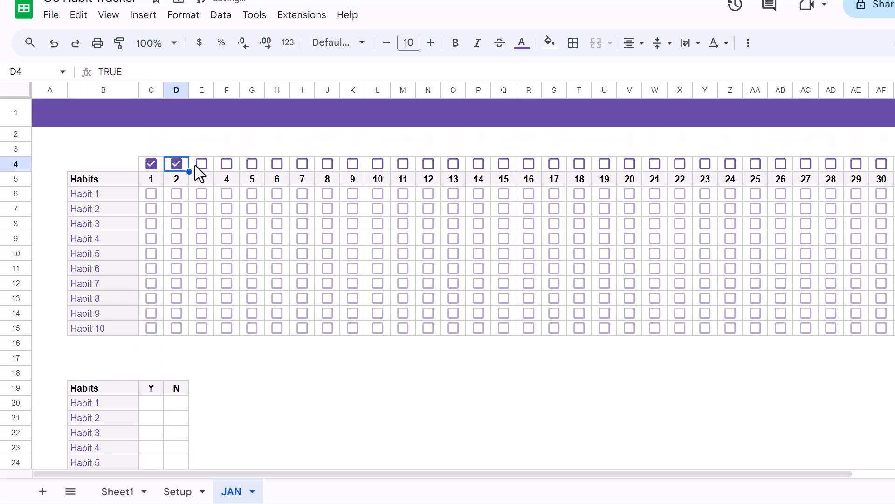
pyautogui.click(201, 163)
# - Check sample boxes for Habits 1 to 5 in C6:E6, C7:D7, D8:E8, D9 and D10:E10
pyautogui.click(202, 193)
pyautogui.click(175, 193)
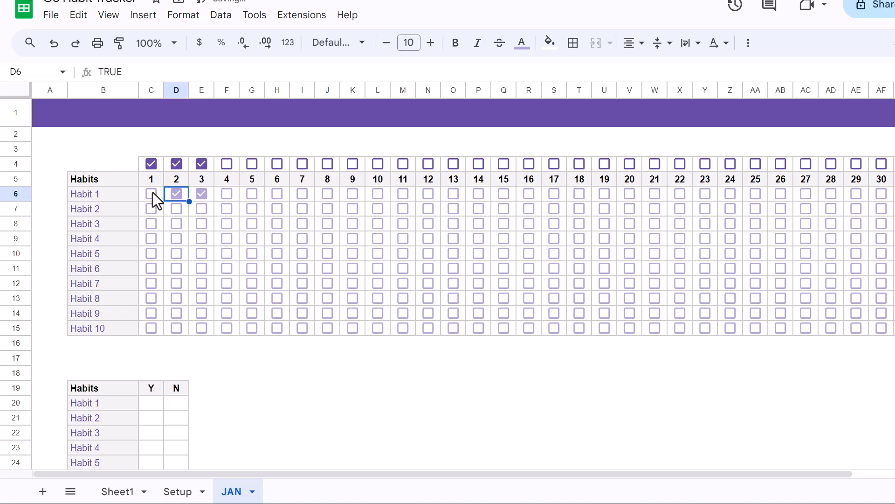
pyautogui.click(151, 193)
pyautogui.click(150, 208)
pyautogui.click(175, 209)
pyautogui.click(177, 224)
pyautogui.click(202, 223)
pyautogui.click(176, 238)
pyautogui.click(177, 253)
pyautogui.click(202, 253)
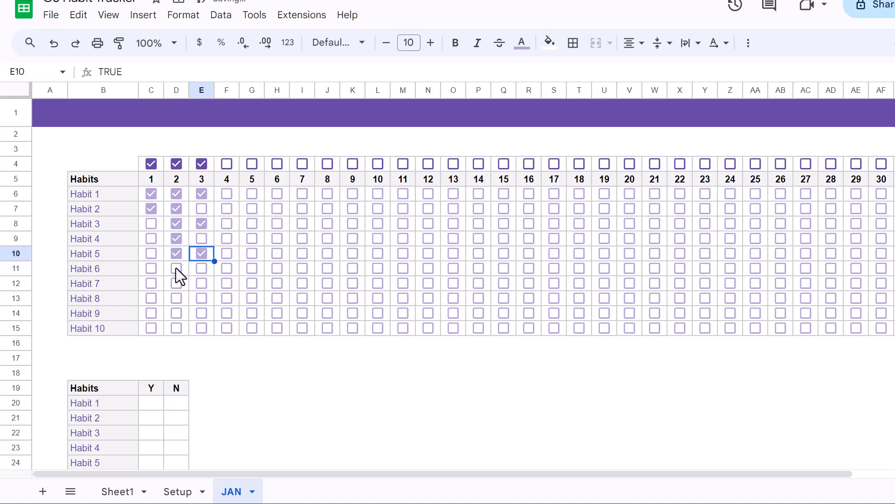
# - Check sample boxes for Habits 6 to 10 in D11, D12, C13:D13, C14:E14 and D15:E15
pyautogui.click(176, 268)
pyautogui.click(175, 283)
pyautogui.click(176, 298)
pyautogui.click(150, 298)
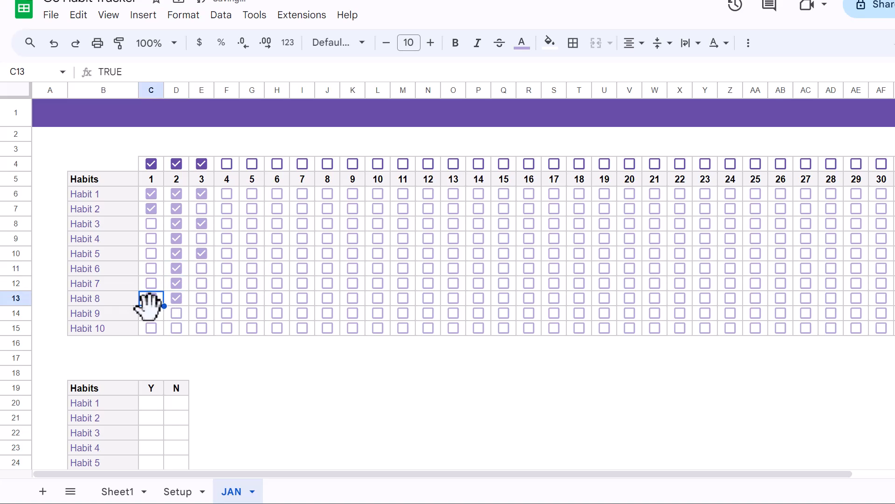
pyautogui.click(151, 313)
pyautogui.click(176, 312)
pyautogui.click(201, 313)
pyautogui.click(201, 328)
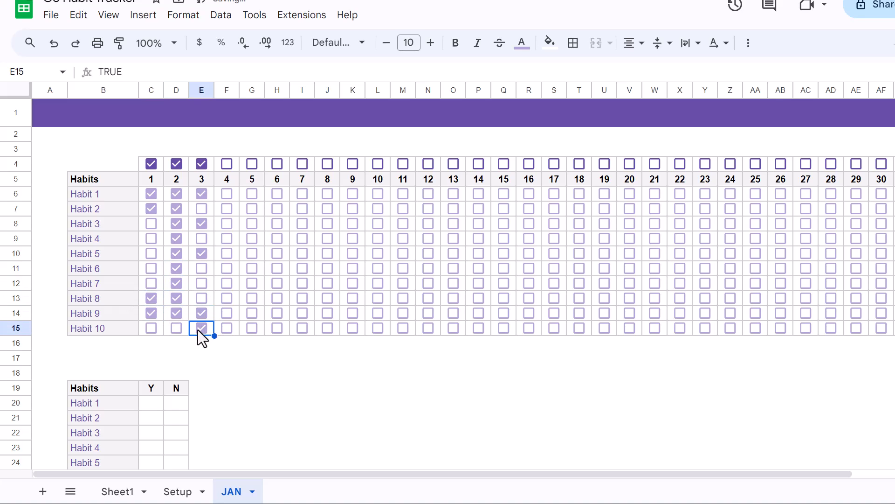
pyautogui.click(173, 327)
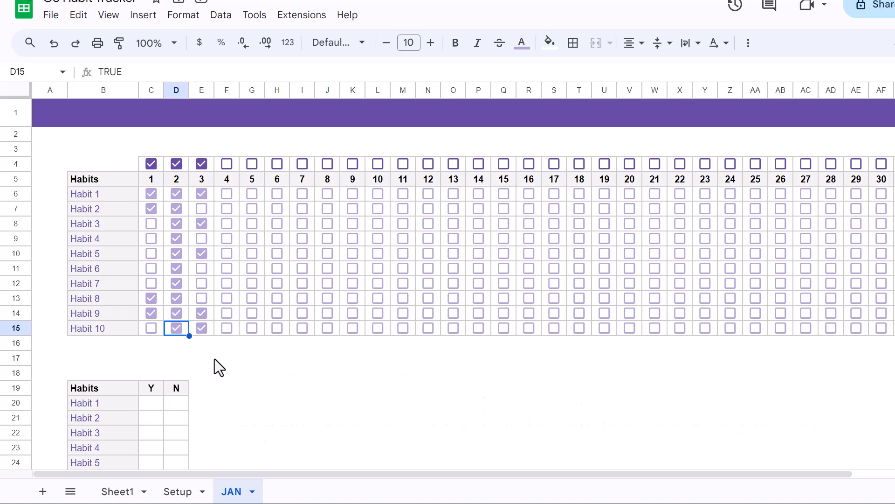
# - Start a COUNTIFS formula in C20 with the absolute range $C$4:$AG$4 and TRUE as its first criterion
pyautogui.click(155, 402)
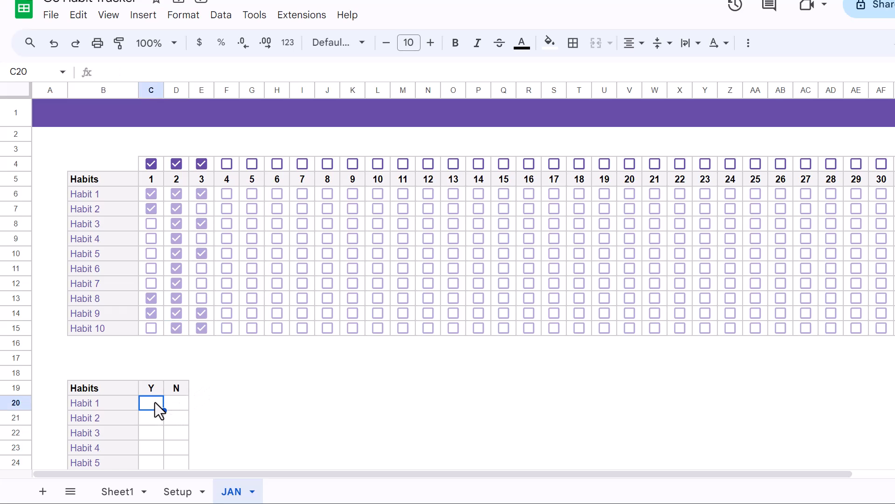
pyautogui.click(405, 73)
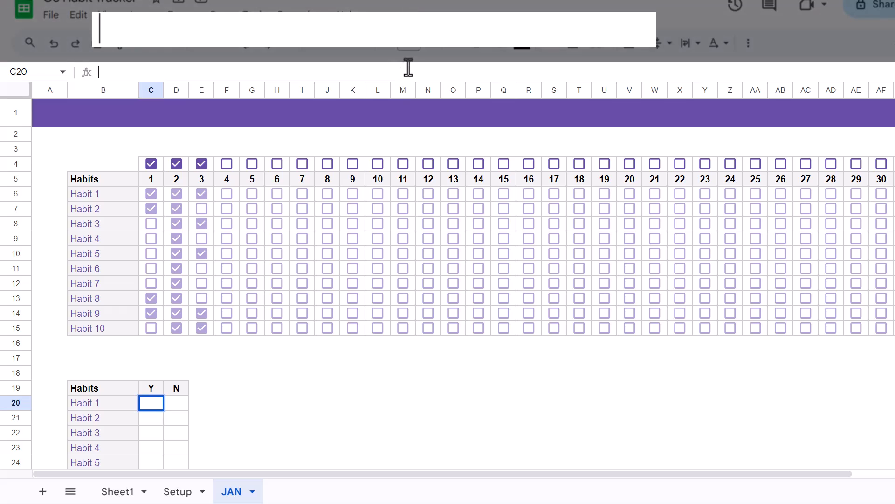
pyautogui.write('=')
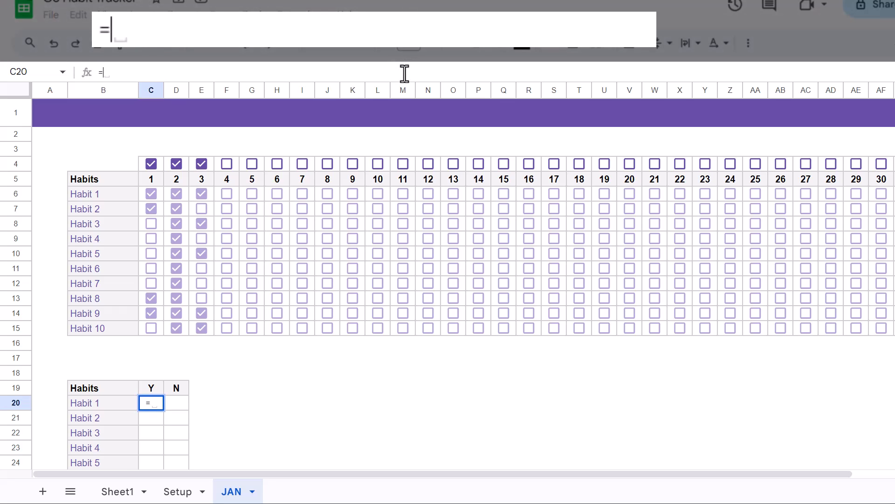
pyautogui.write('countifs(')
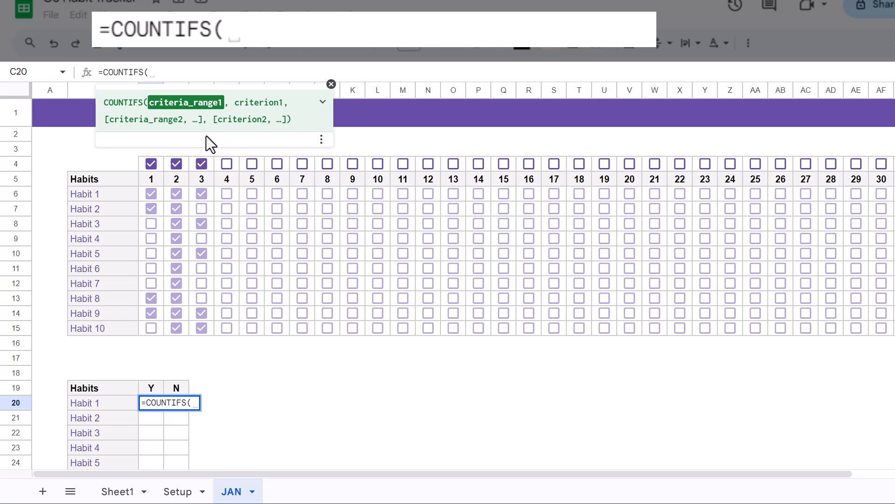
pyautogui.moveTo(151, 163); pyautogui.dragTo(893, 164)
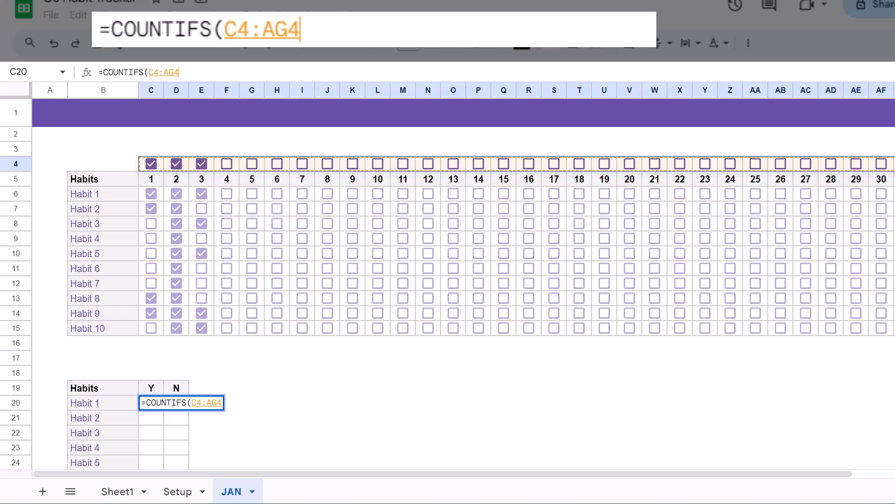
pyautogui.press('F4')
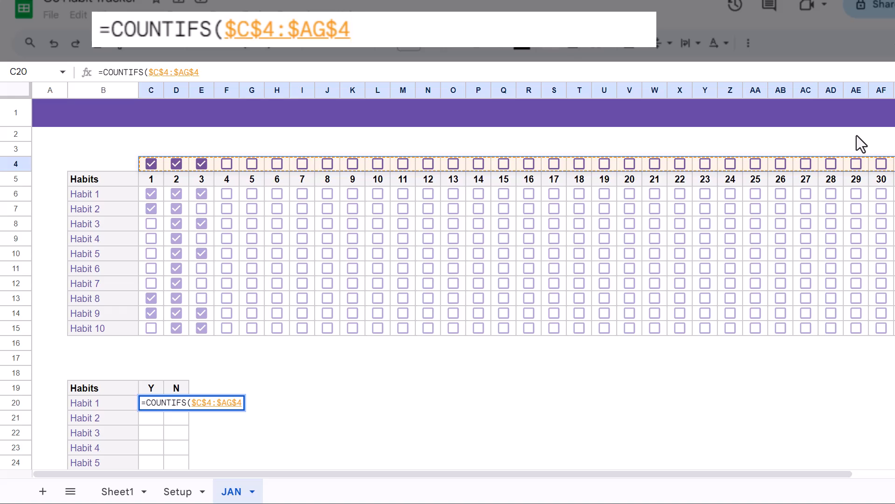
pyautogui.write(',')
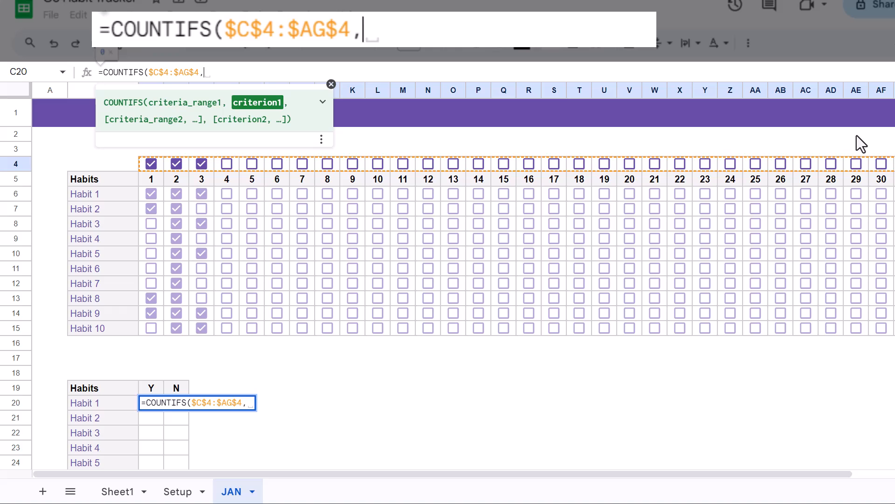
pyautogui.write('TR')
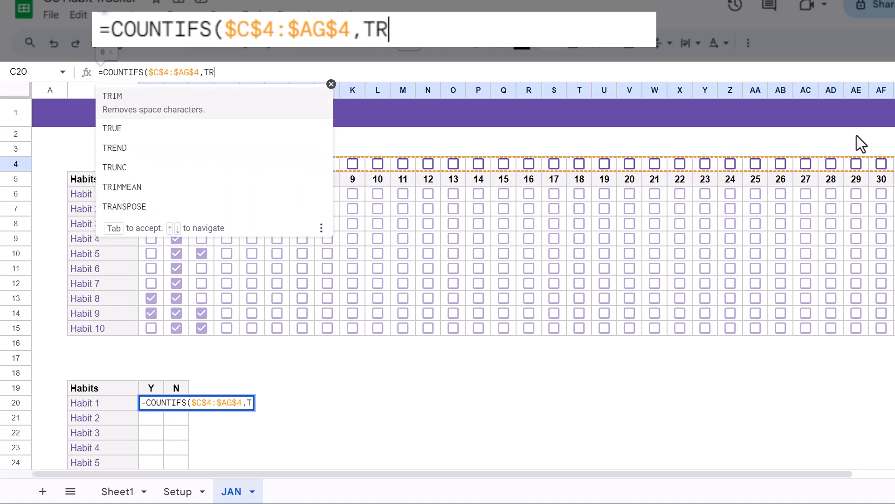
pyautogui.write('UE,')
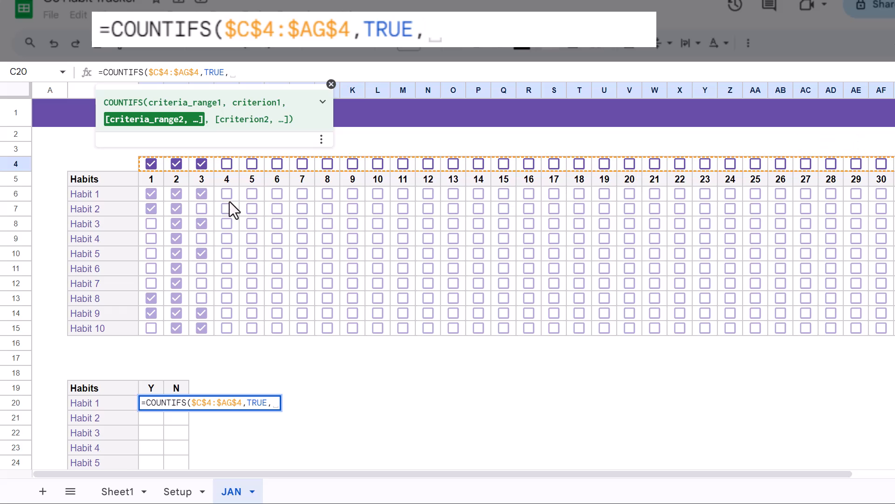
# - Complete the C20 formula with the column-locked Habit 1 range $C6:$AG6 and TRUE as the second criterion
pyautogui.moveTo(158, 194); pyautogui.dragTo(893, 196)
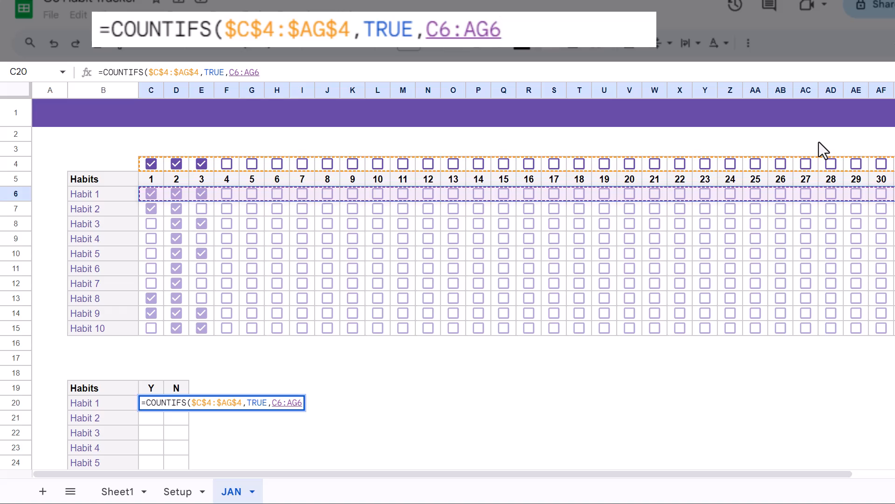
pyautogui.press('F4')
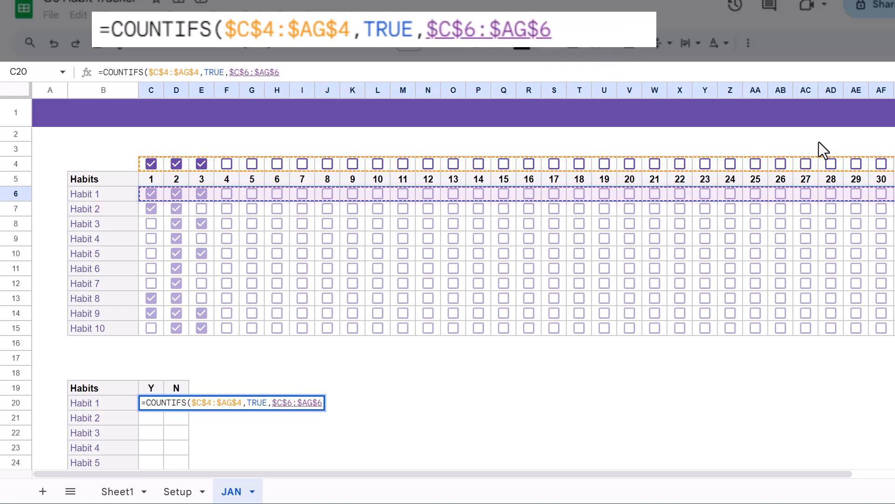
pyautogui.press('F4')
pyautogui.press('F4')
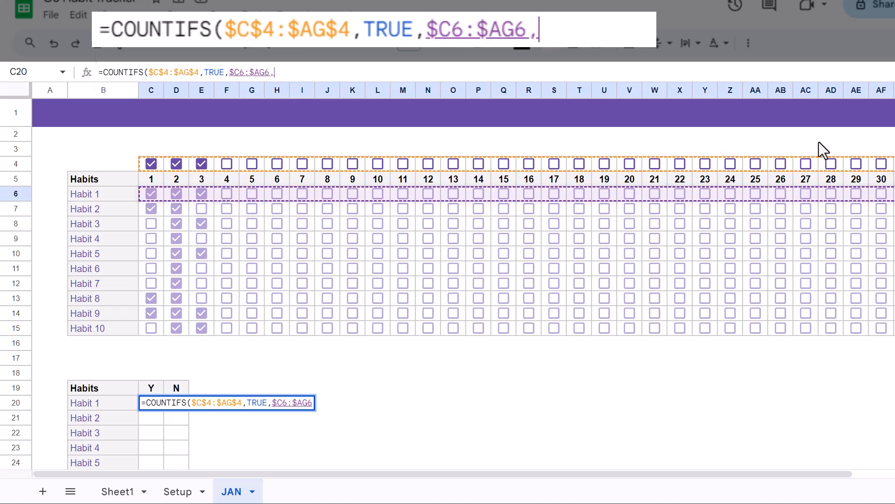
pyautogui.write(',TRU')
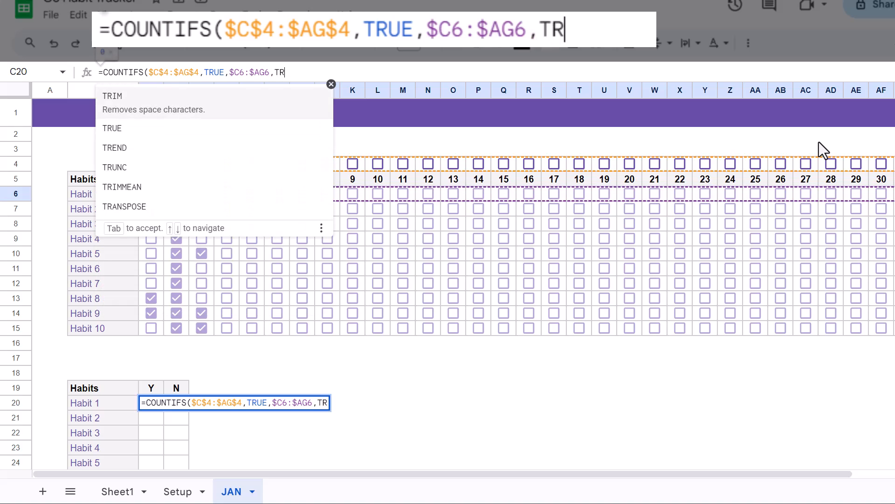
pyautogui.press('Tab')
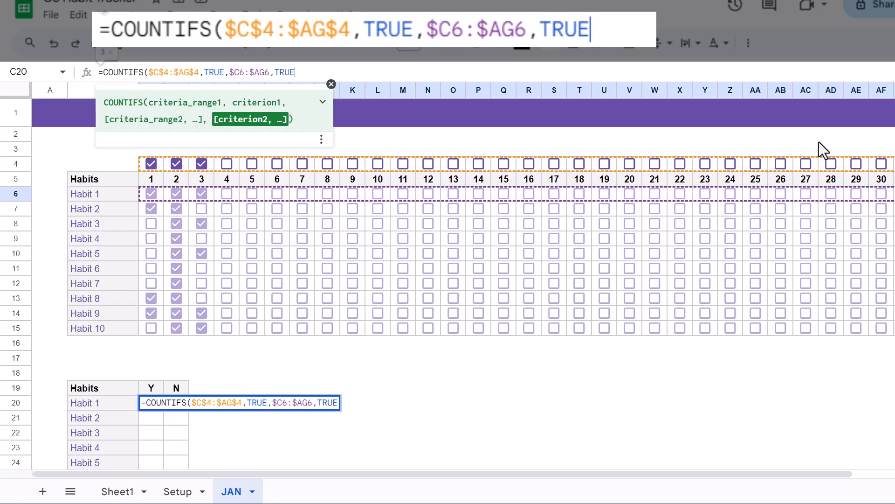
pyautogui.write(')')
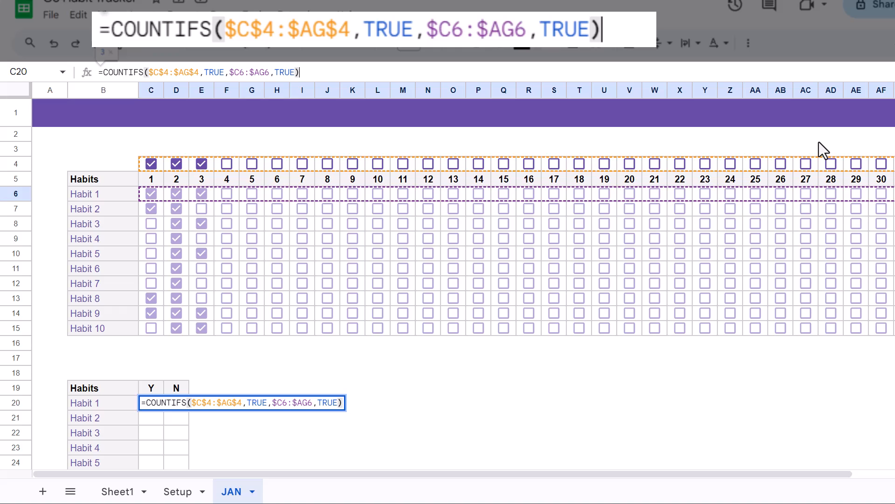
pyautogui.press('Return')
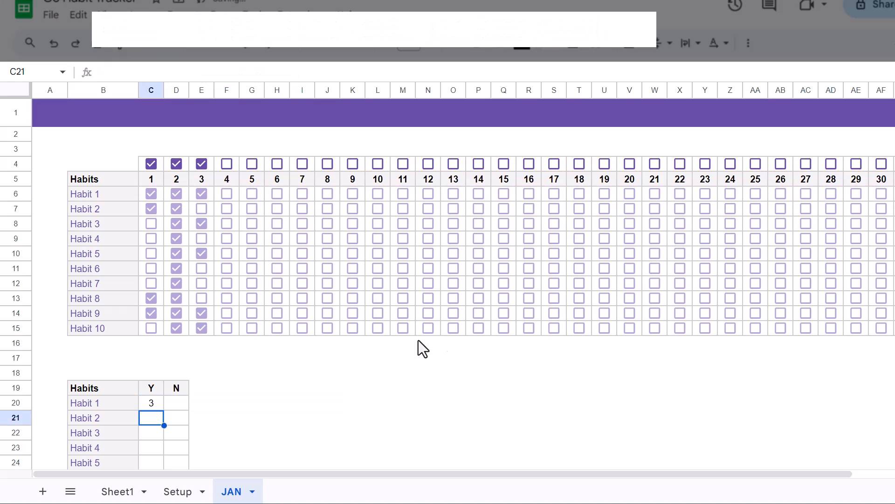
# - Set the text colour of C20 to dark purple and fill its formula down through C29
pyautogui.click(156, 404)
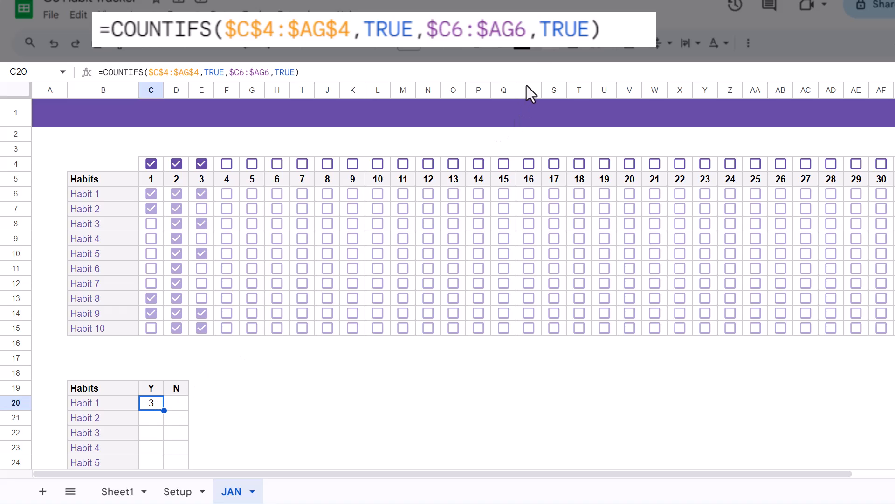
pyautogui.click(526, 46)
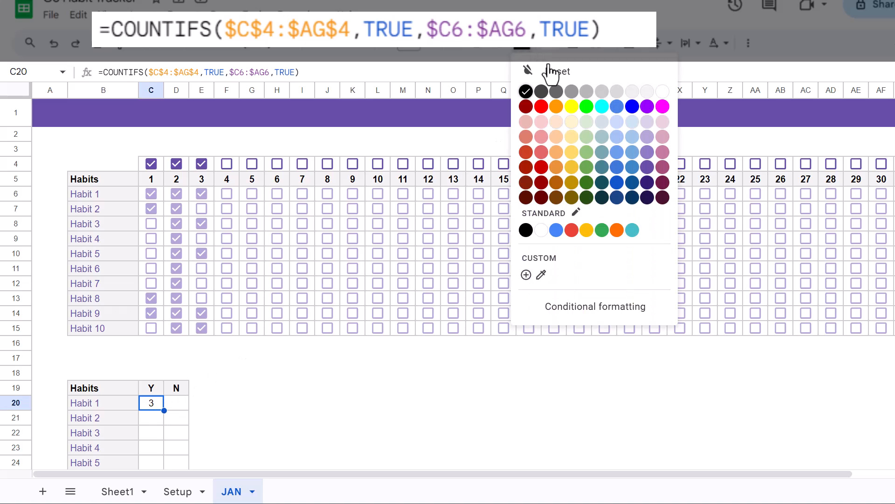
pyautogui.click(648, 168)
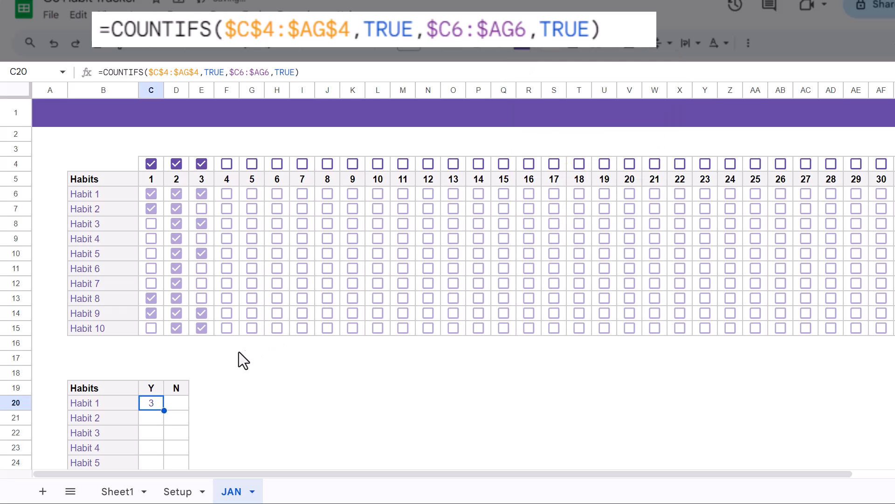
pyautogui.scroll(-2, 206, 360)
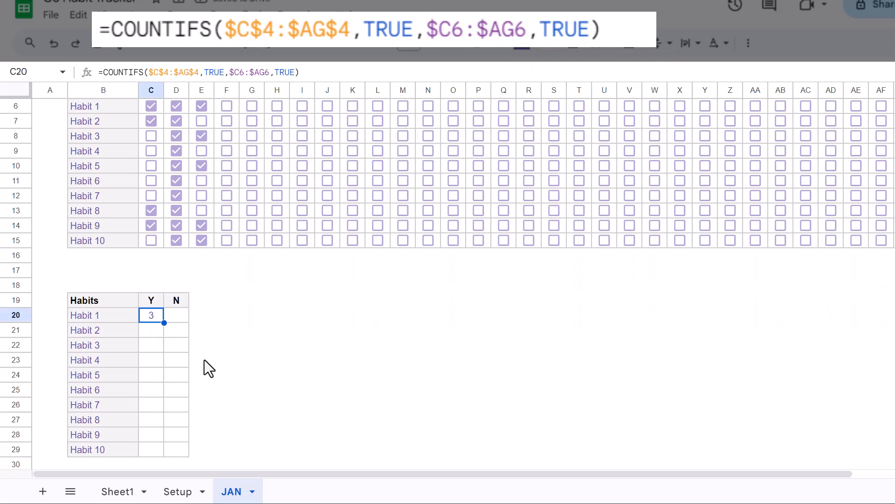
pyautogui.moveTo(164, 322); pyautogui.dragTo(163, 454)
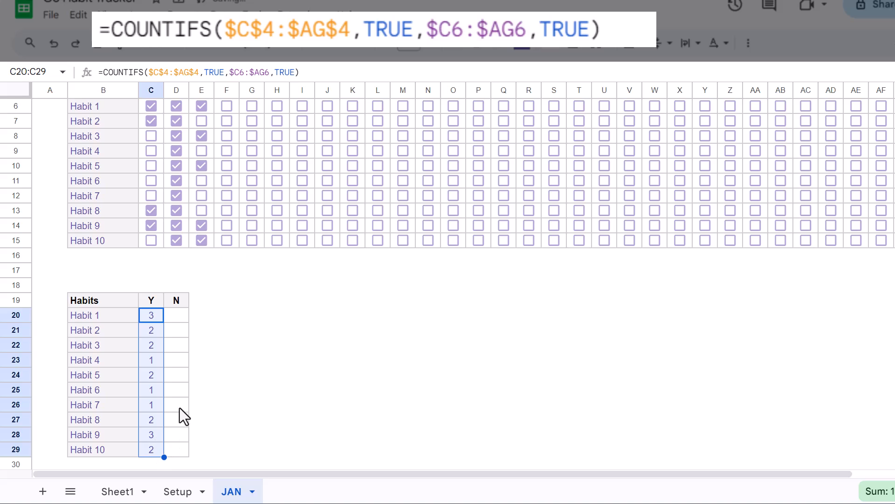
# - Copy the Habit 1 count formula from C20 into D20 and change its second criterion to FALSE
pyautogui.click(158, 314)
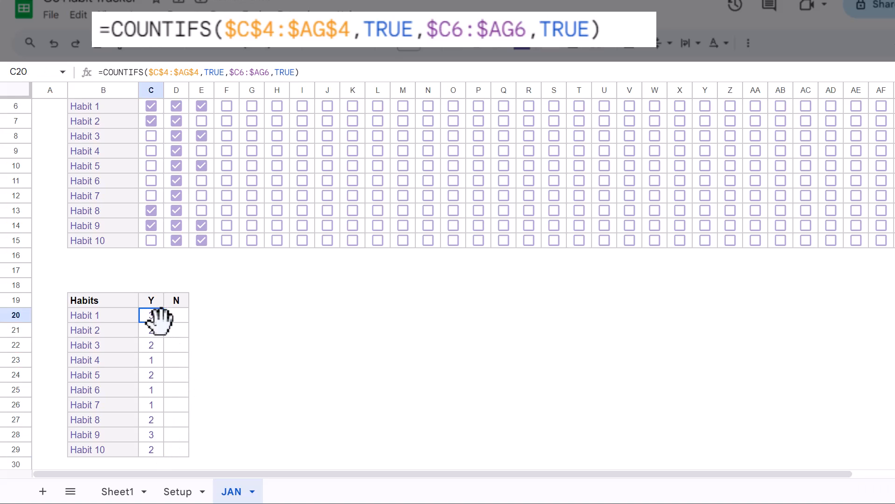
pyautogui.moveTo(165, 322); pyautogui.dragTo(180, 323)
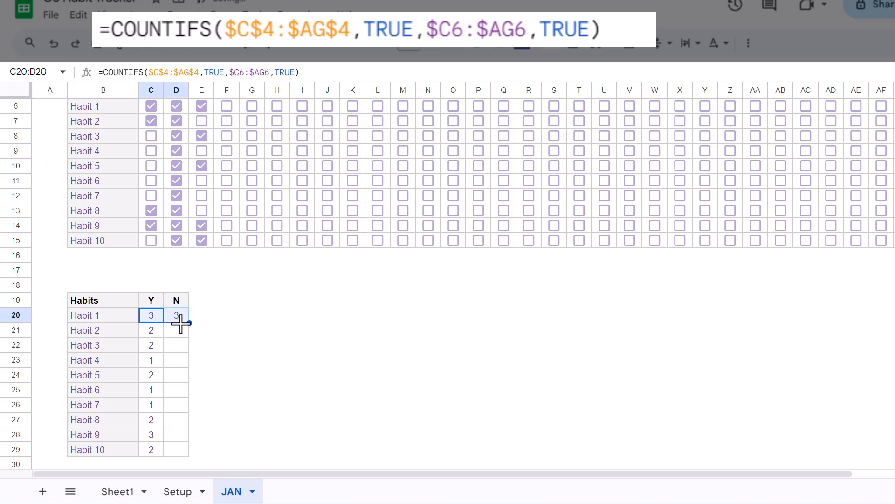
pyautogui.click(183, 316)
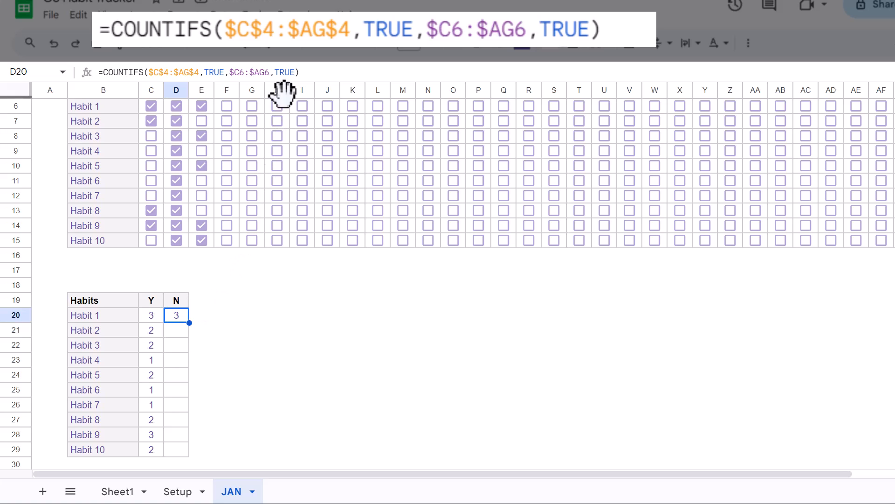
pyautogui.click(299, 72)
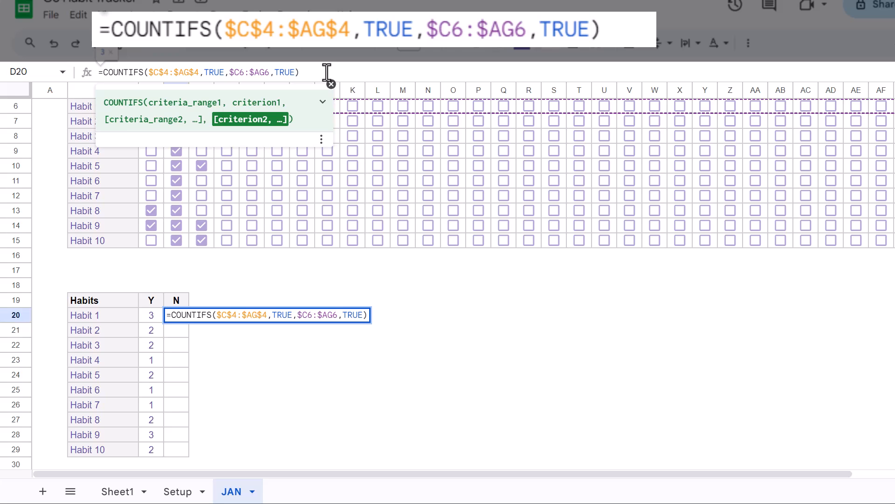
pyautogui.press('BackSpace')
pyautogui.press('BackSpace')
pyautogui.press('BackSpace')
pyautogui.press('BackSpace')
pyautogui.write('FALSE')
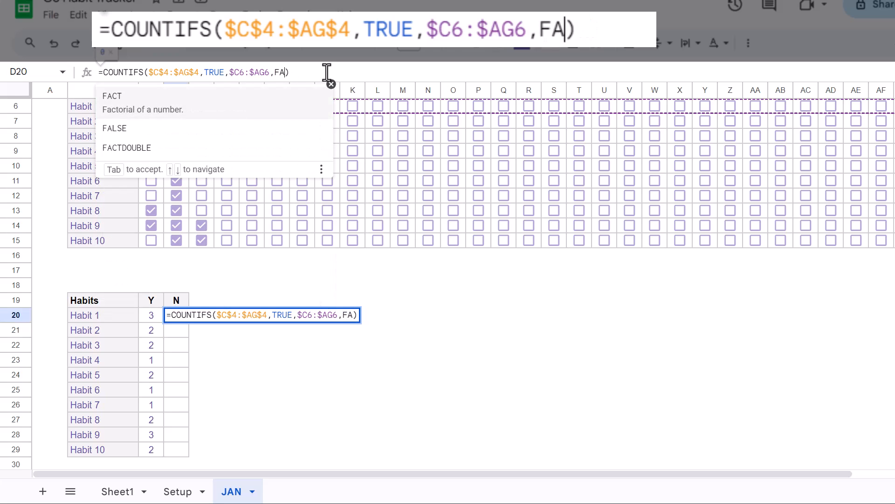
pyautogui.press('Return')
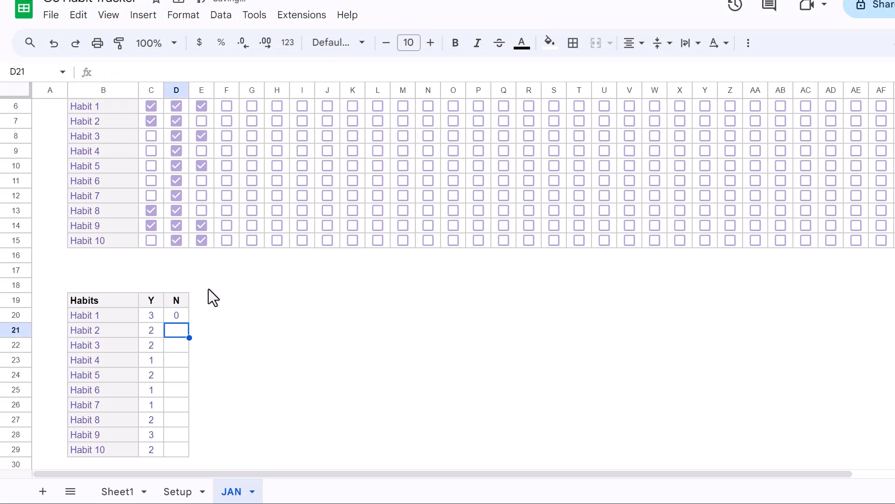
# - Fill the D20 formula down the N column through D29
pyautogui.click(183, 315)
pyautogui.moveTo(189, 326); pyautogui.dragTo(186, 452)
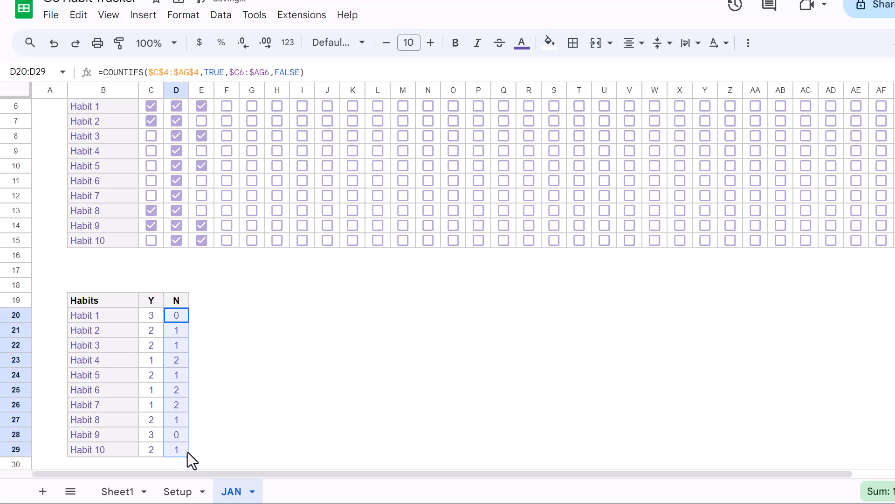
pyautogui.click(221, 299)
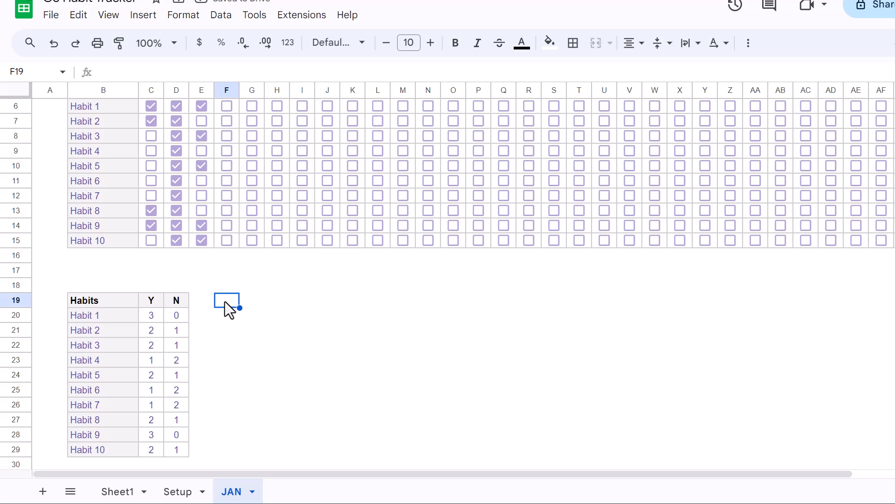
# - Enter the title January in cell B1 of the purple header band
pyautogui.scroll(3, 225, 302)
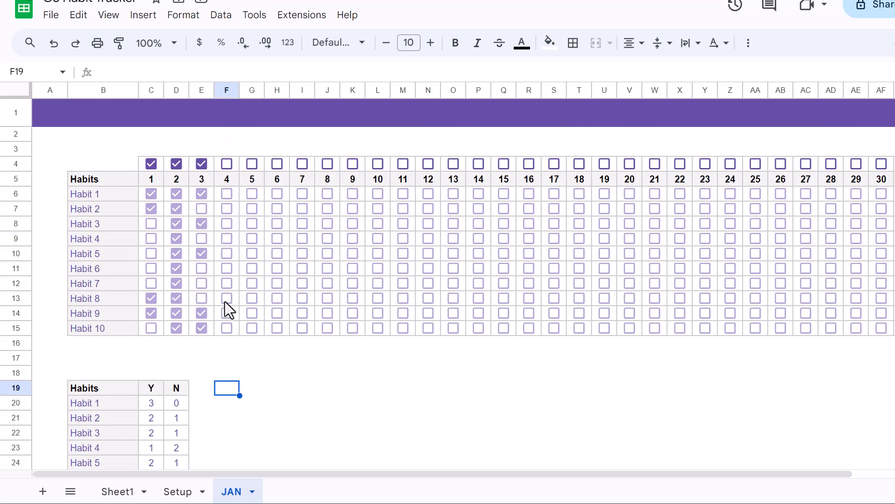
pyautogui.click(115, 119)
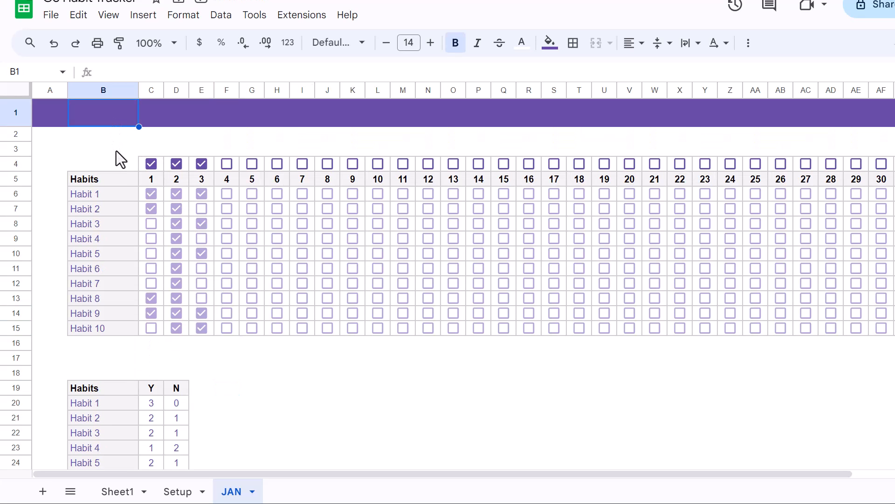
pyautogui.write('January')
pyautogui.press('Return')
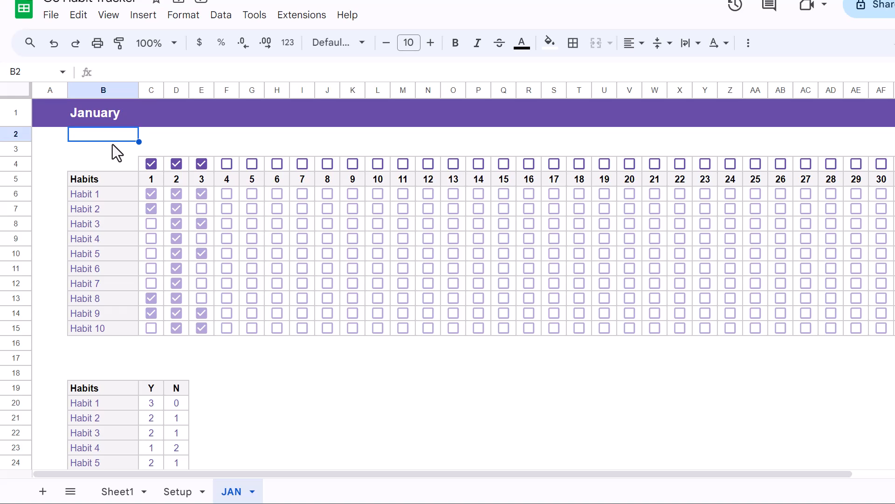
# - Uncheck the boxes above days 1, 2 and 3 in C4:E4
pyautogui.click(151, 163)
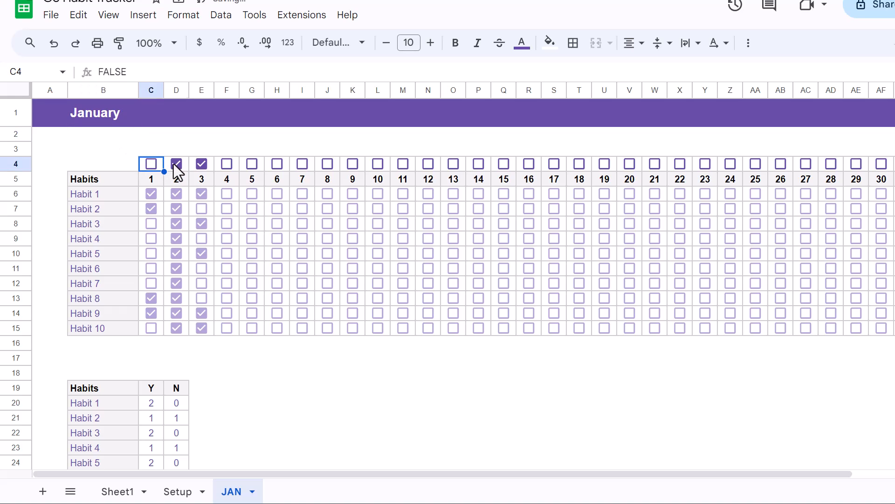
pyautogui.click(176, 163)
pyautogui.click(202, 163)
# - Uncheck the sample boxes for Habits 1 to 5 in C6:E6, C7:D7, D8:E8, D9 and D10:E10
pyautogui.click(202, 192)
pyautogui.click(175, 193)
pyautogui.click(151, 193)
pyautogui.click(152, 208)
pyautogui.click(176, 208)
pyautogui.click(176, 223)
pyautogui.click(201, 224)
pyautogui.click(176, 238)
pyautogui.click(176, 253)
pyautogui.click(202, 253)
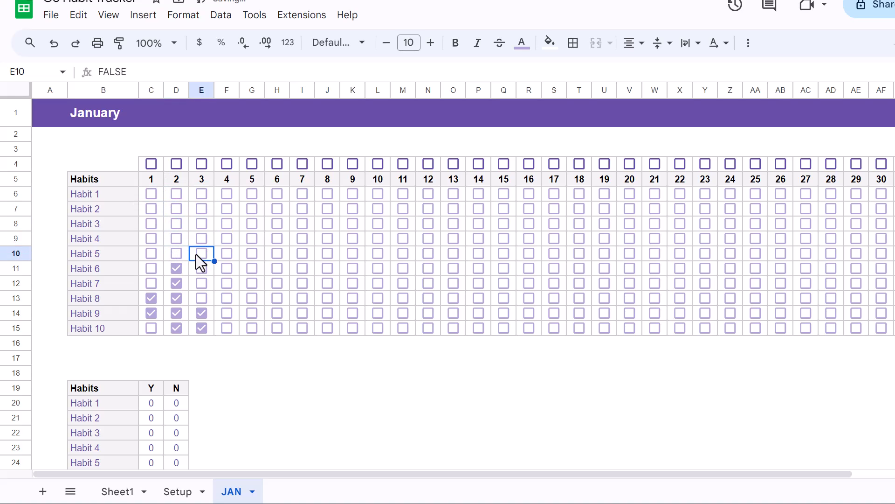
# - Uncheck the remaining sample boxes for Habits 6 to 10 in D11, D12, C13:D13, C14:E14 and D15:E15
pyautogui.click(177, 268)
pyautogui.click(176, 283)
pyautogui.click(176, 298)
pyautogui.click(151, 298)
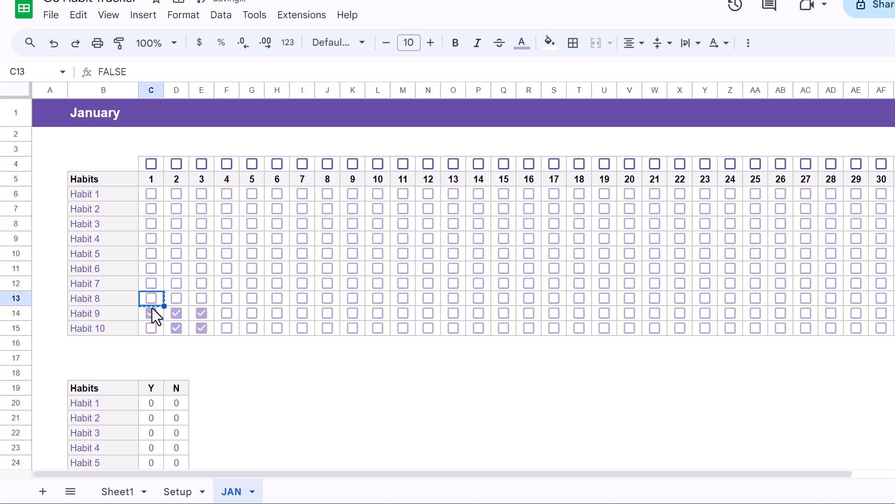
pyautogui.click(151, 313)
pyautogui.click(176, 312)
pyautogui.click(201, 313)
pyautogui.click(202, 327)
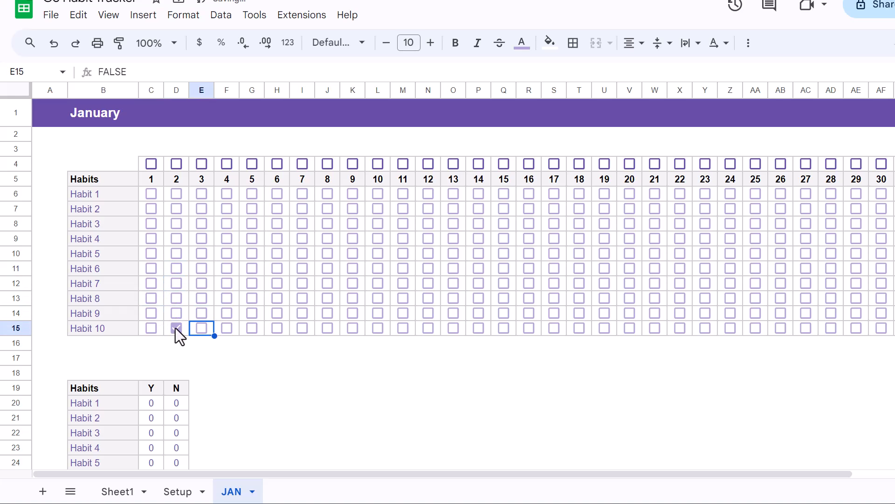
pyautogui.click(176, 328)
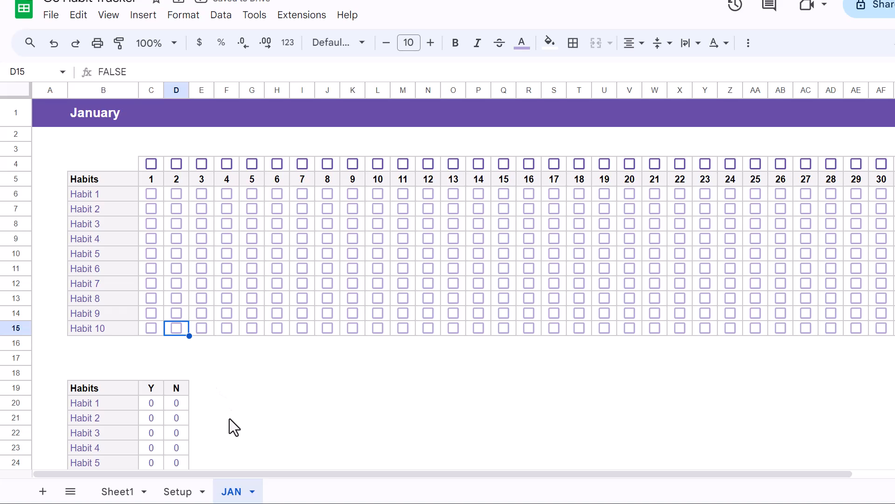
# - Duplicate the JAN sheet and change the copy's title in cell B1 to February
pyautogui.rightClick(232, 495)
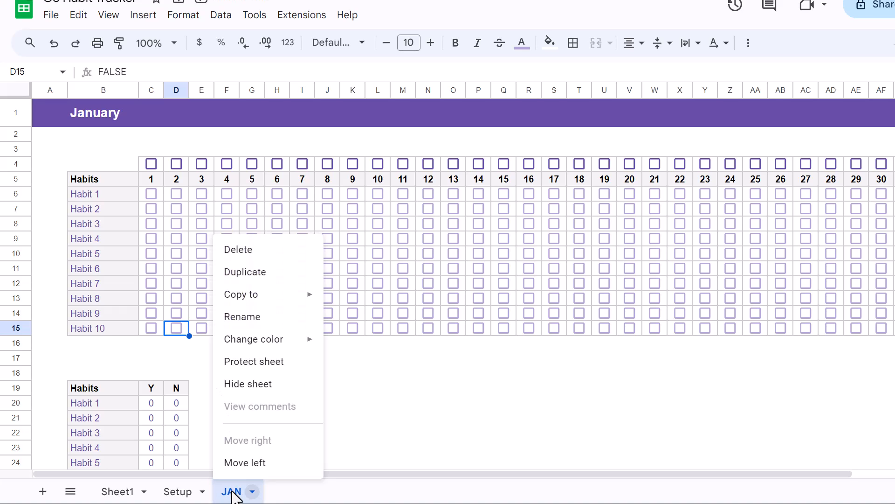
pyautogui.click(270, 282)
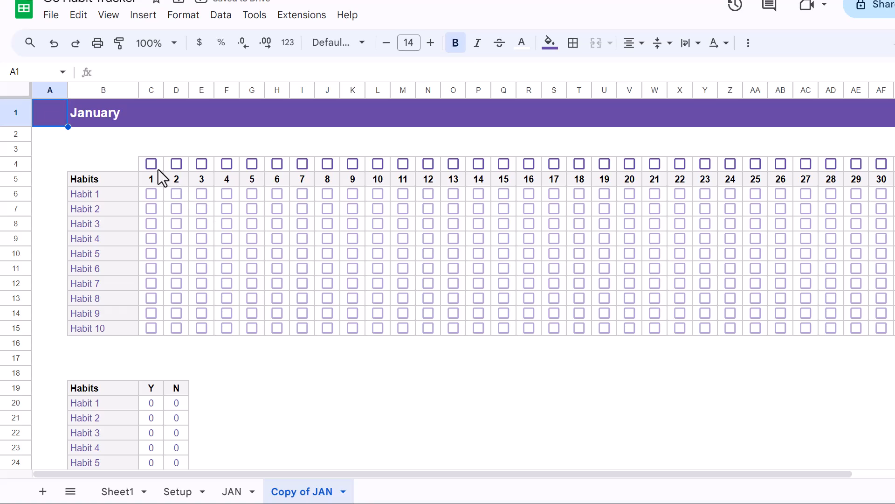
pyautogui.click(117, 120)
pyautogui.write('Febru')
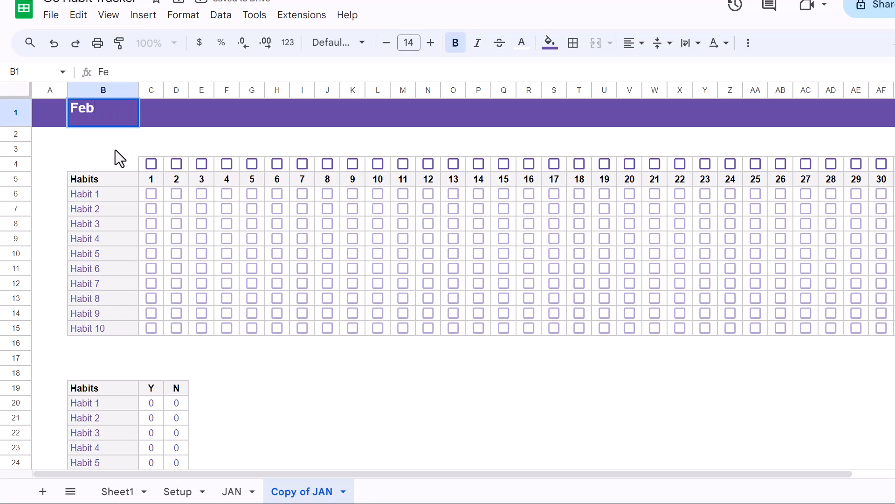
pyautogui.write('ary')
pyautogui.press('Return')
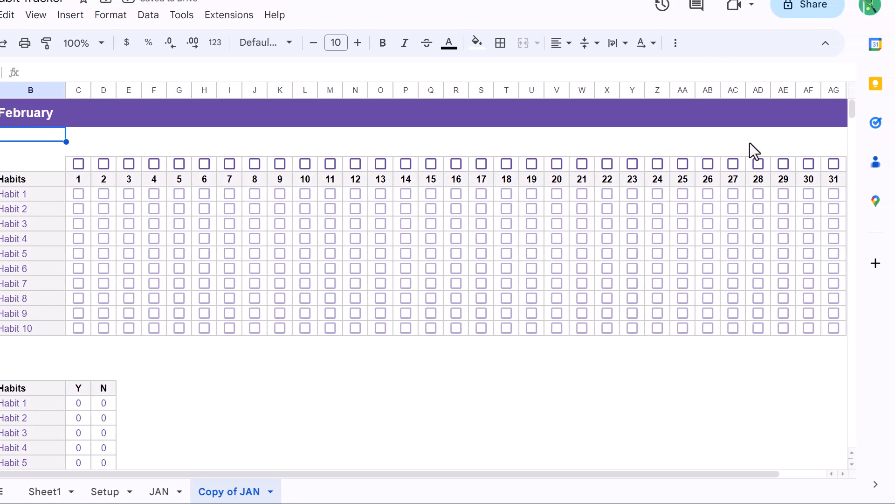
# - Delete columns AF and AG, holding days 30 and 31, from the February sheet
pyautogui.click(809, 89)
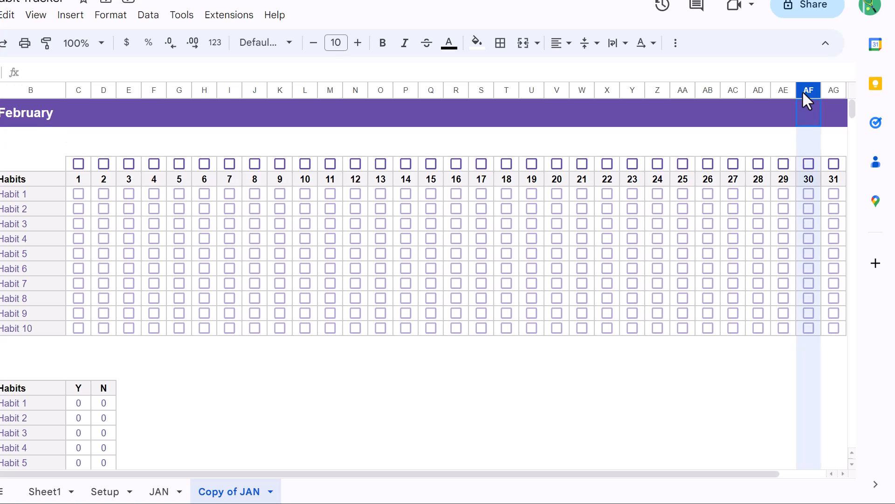
pyautogui.keyDown('shift'); pyautogui.click(825, 89); pyautogui.keyUp('shift')
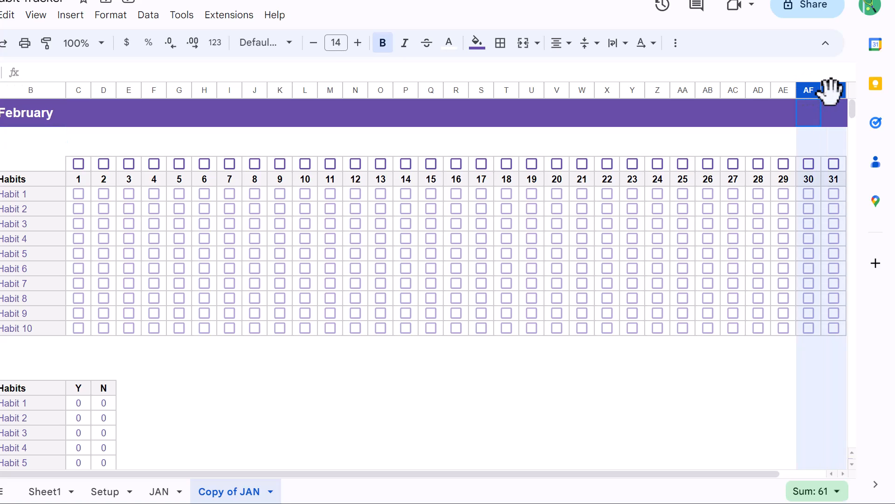
pyautogui.rightClick(805, 88)
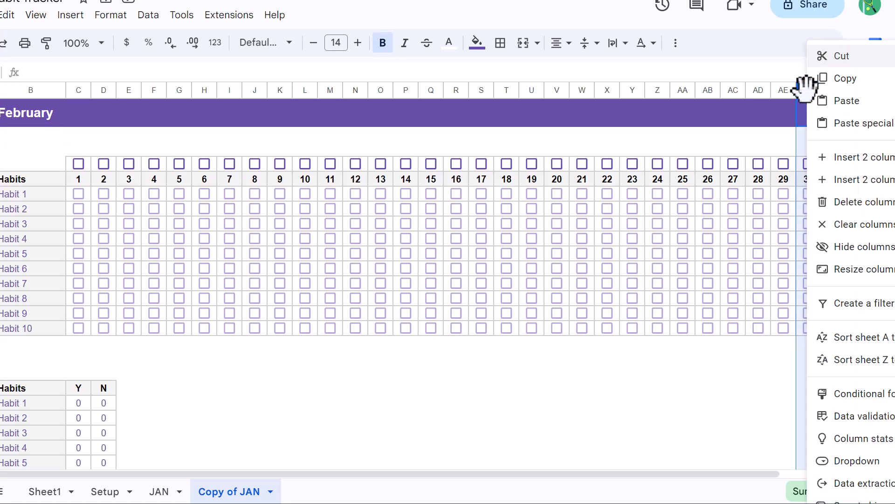
pyautogui.click(844, 205)
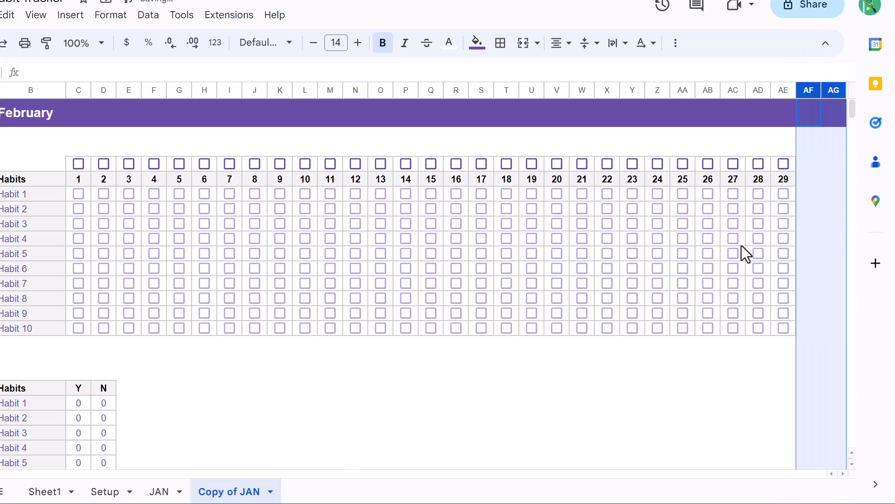
# - Rename the February sheet, Copy of JAN, as FEB
pyautogui.doubleClick(242, 492)
pyautogui.write('FEB')
pyautogui.press('Return')
pyautogui.click(259, 390)
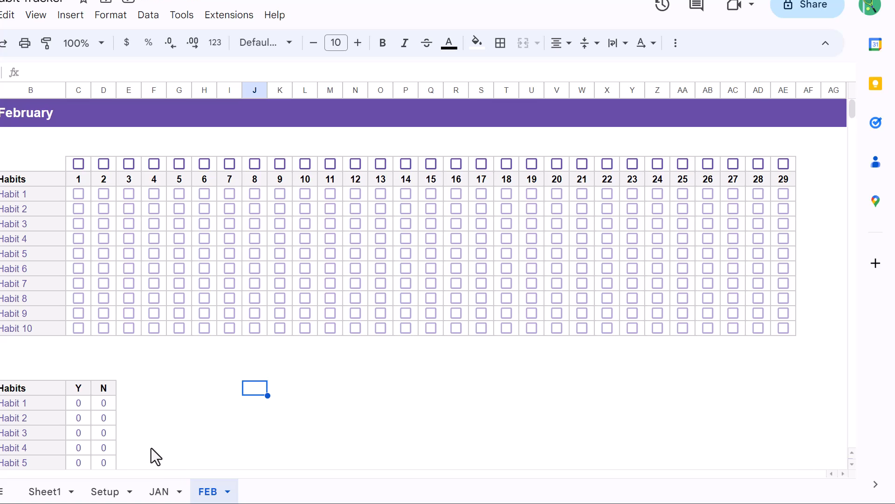
# - Duplicate the JAN sheet, placing the copy after FEB with the sheet name MAR
pyautogui.rightClick(159, 496)
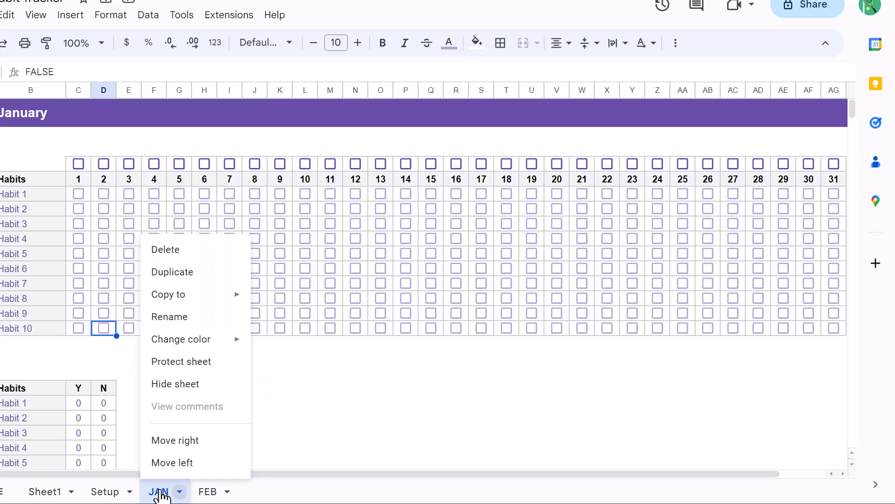
pyautogui.click(194, 280)
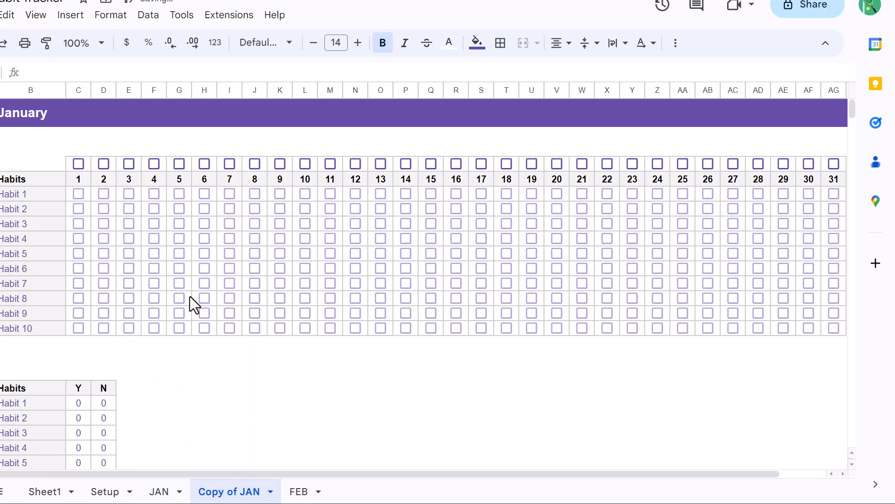
pyautogui.moveTo(224, 485); pyautogui.dragTo(284, 489)
pyautogui.doubleClick(284, 489)
pyautogui.write('MA')
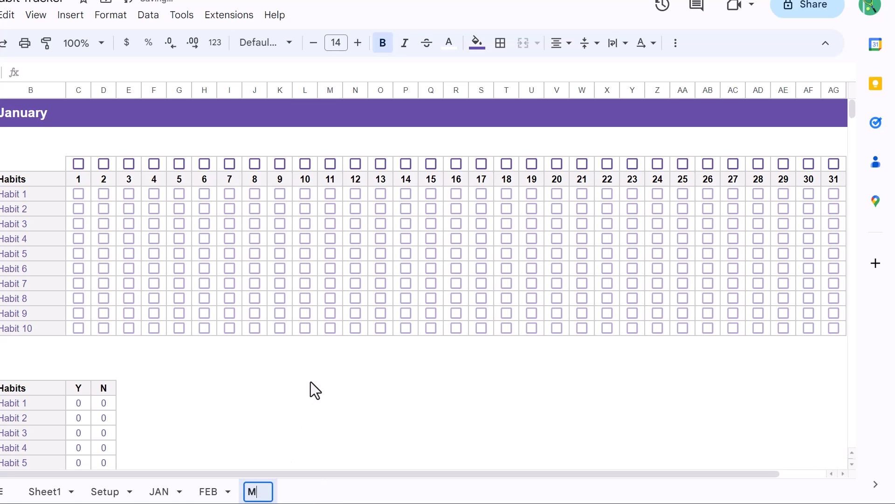
pyautogui.write('R')
pyautogui.press('Return')
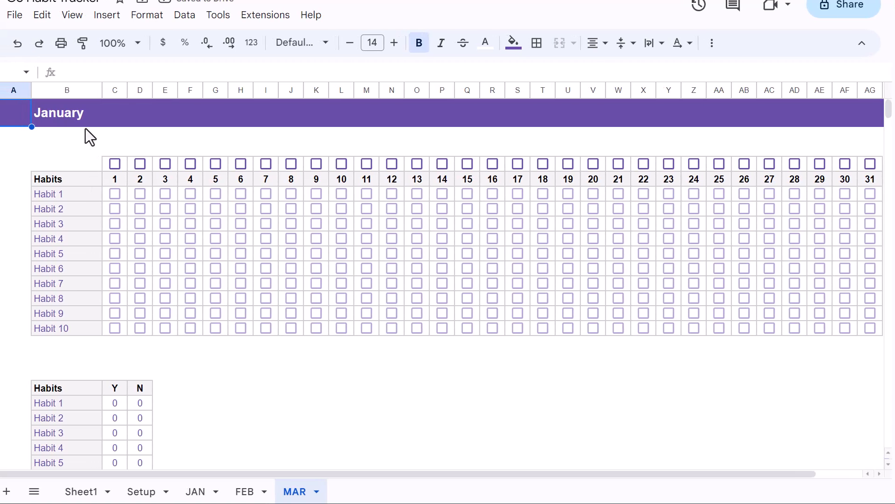
# - Change the title in cell B1 of the MAR sheet to March
pyautogui.click(45, 121)
pyautogui.write('March')
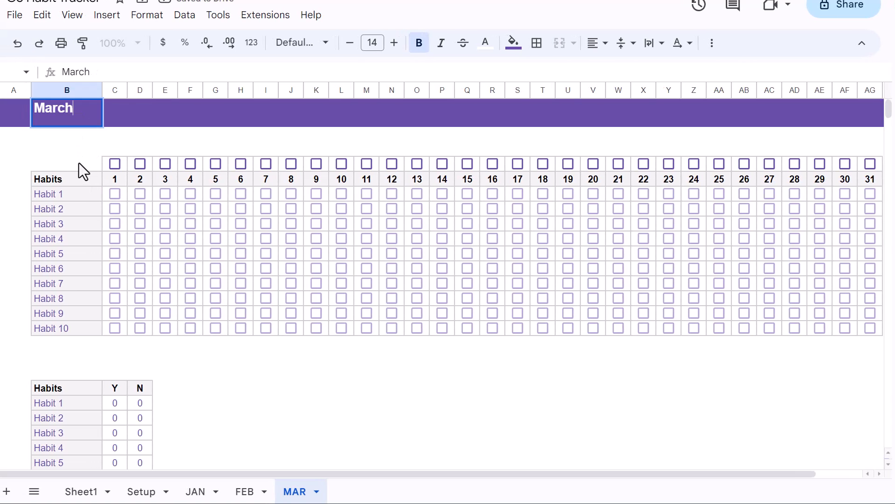
pyautogui.press('Return')
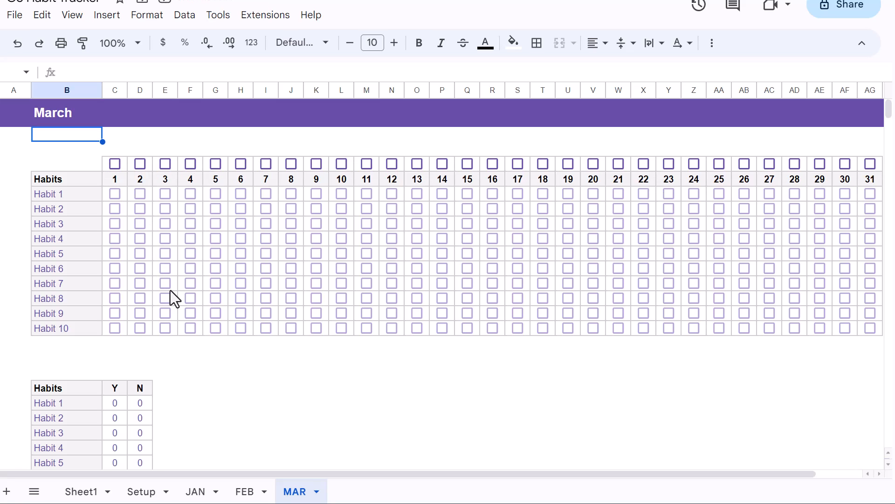
# - Duplicate the JAN sheet, placing the copy after MAR with the sheet name APR
pyautogui.rightClick(196, 490)
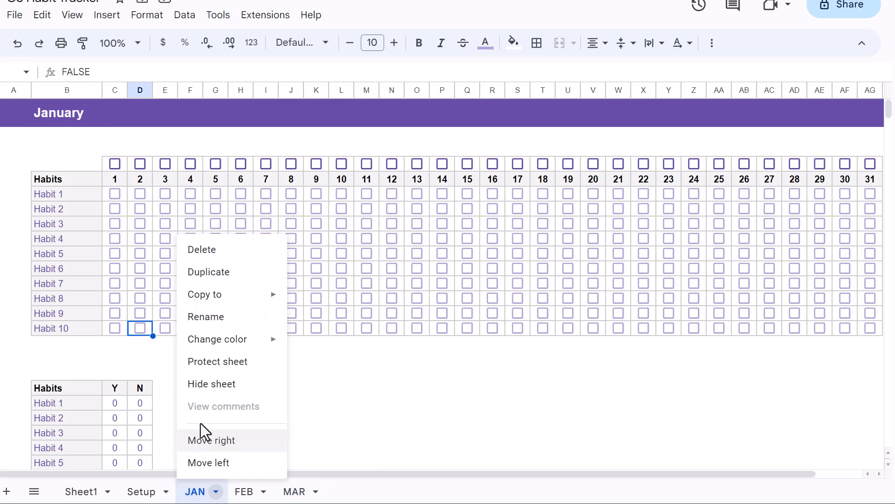
pyautogui.click(237, 280)
pyautogui.moveTo(264, 480); pyautogui.dragTo(377, 487)
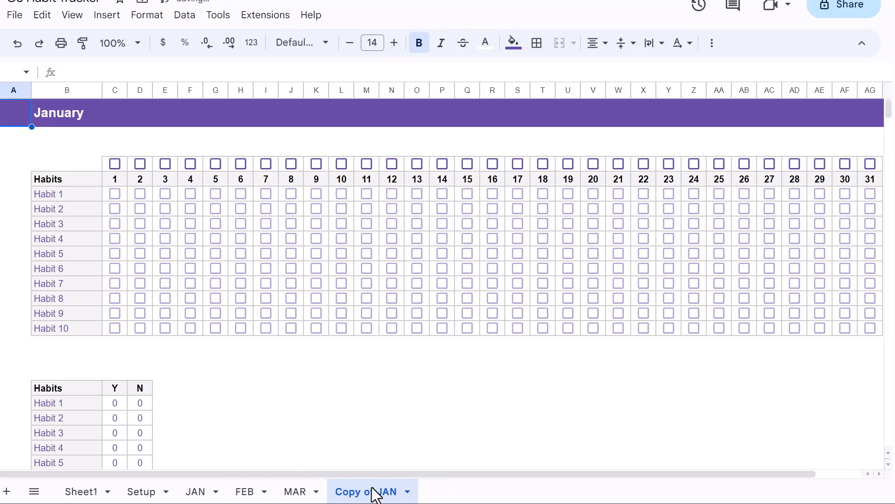
pyautogui.doubleClick(366, 493)
pyautogui.write('APR')
pyautogui.press('Return')
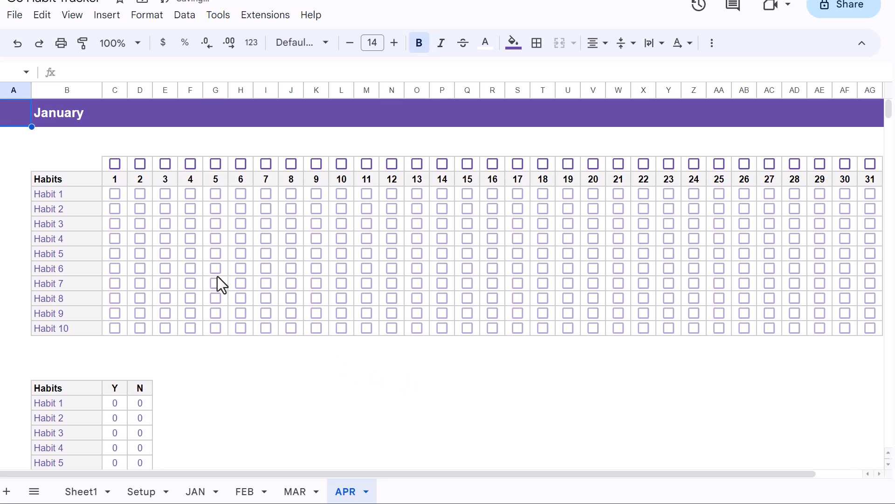
# - Change the title in cell B1 of the APR sheet to April
pyautogui.click(67, 125)
pyautogui.write('April')
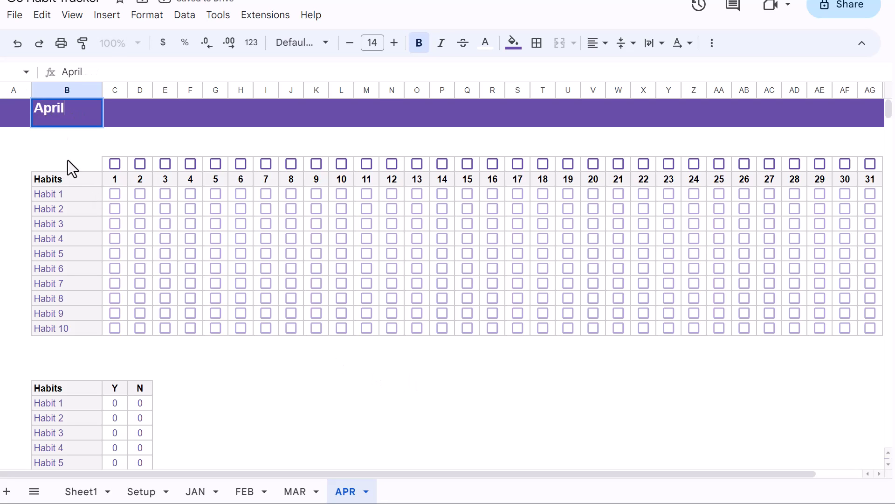
pyautogui.press('Return')
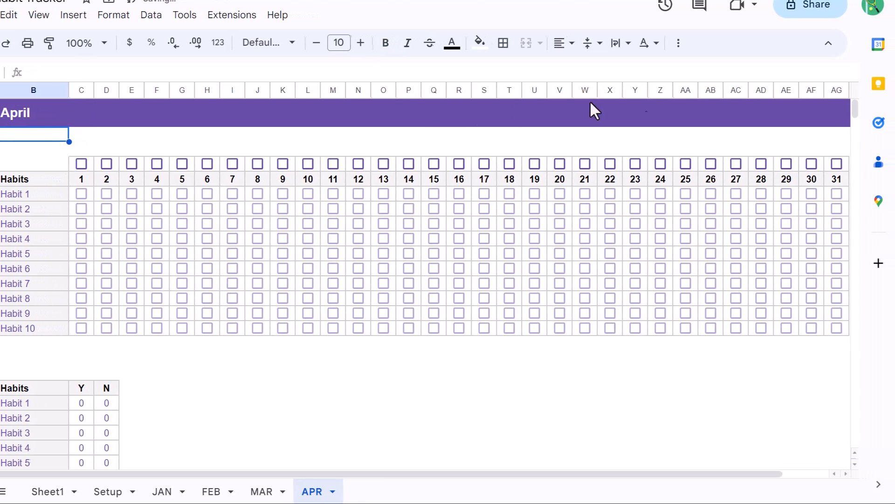
# - Delete column AG, holding day 31, from the APR sheet
pyautogui.click(831, 90)
pyautogui.rightClick(830, 89)
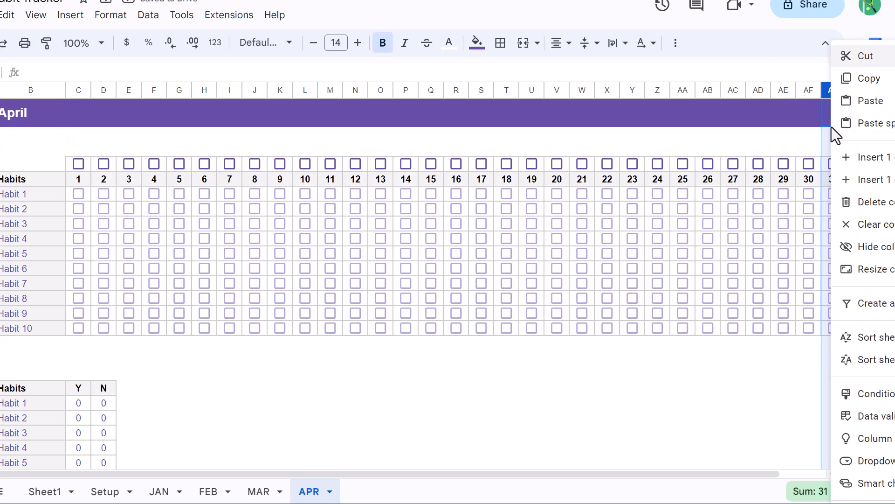
pyautogui.click(852, 202)
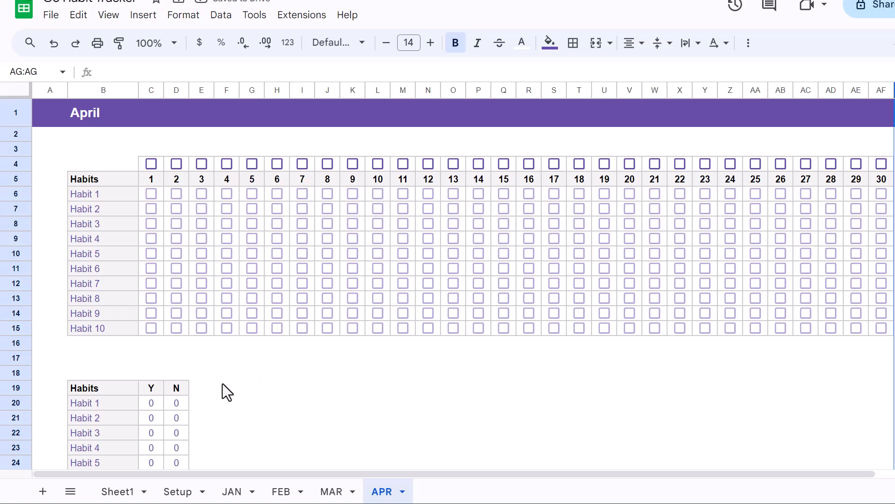
pyautogui.click(150, 387)
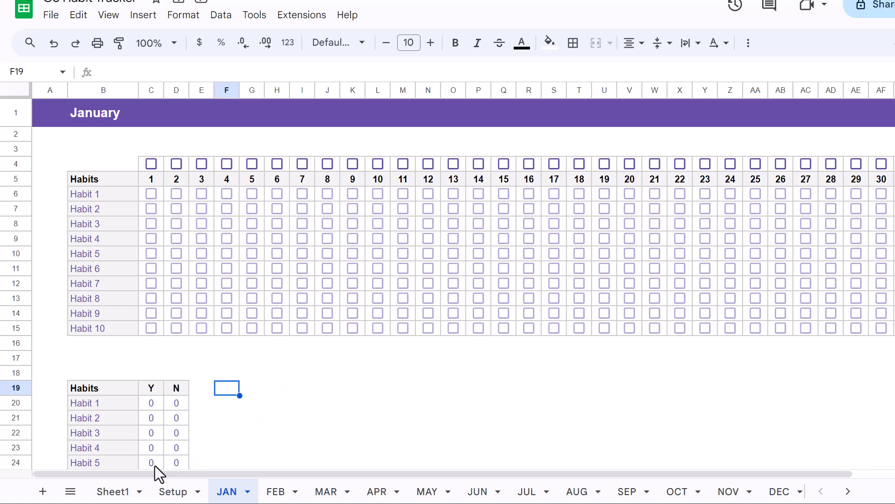
# - Duplicate the blank Sheet1 template and rename the copy as Summary
pyautogui.rightClick(120, 494)
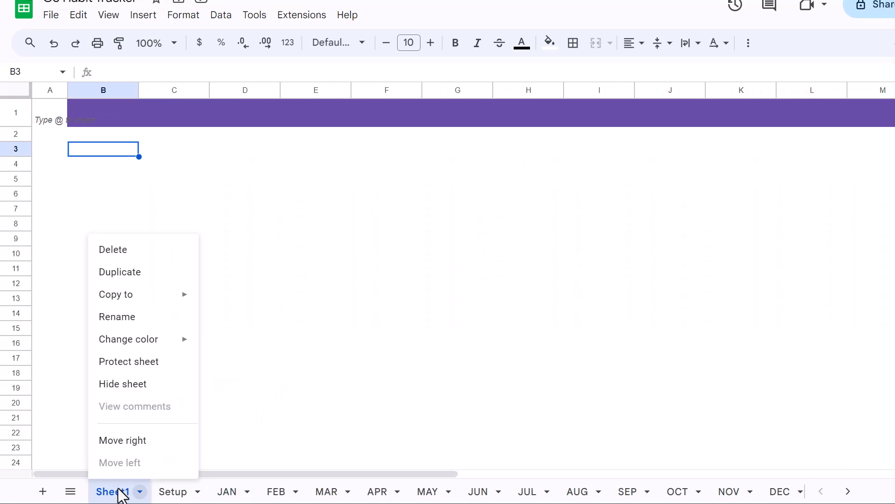
pyautogui.click(141, 275)
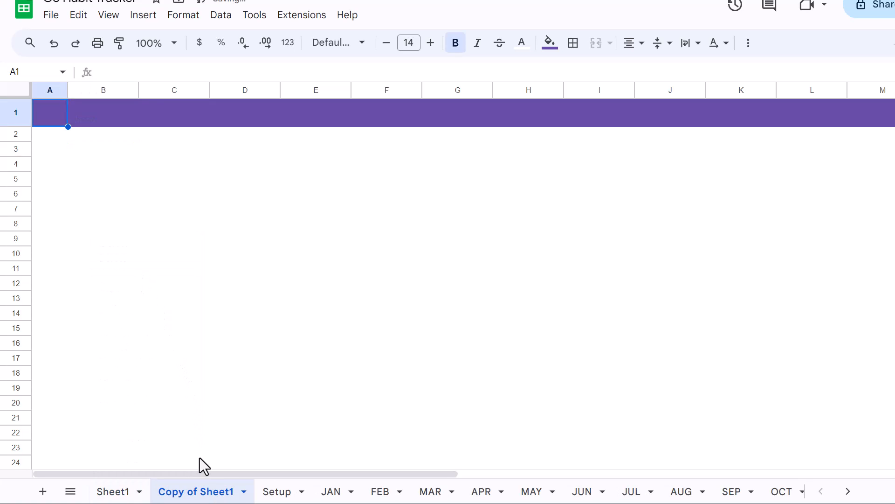
pyautogui.doubleClick(206, 492)
pyautogui.write('Summary')
pyautogui.press('Return')
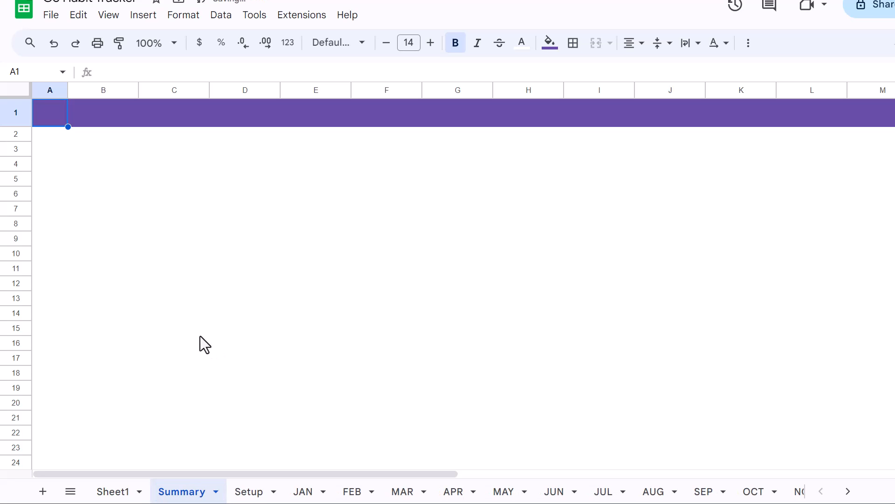
# - Enter the title Summary in cell B1 of the Summary sheet's purple header band
pyautogui.click(116, 116)
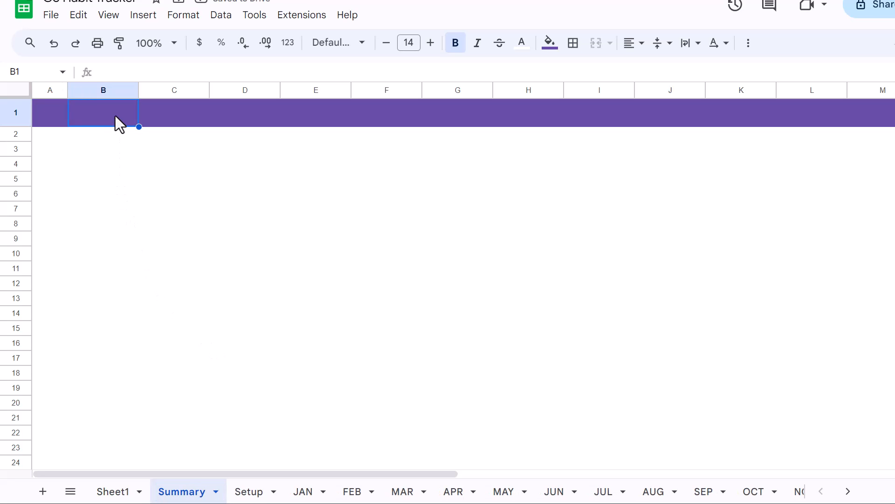
pyautogui.write('Summary')
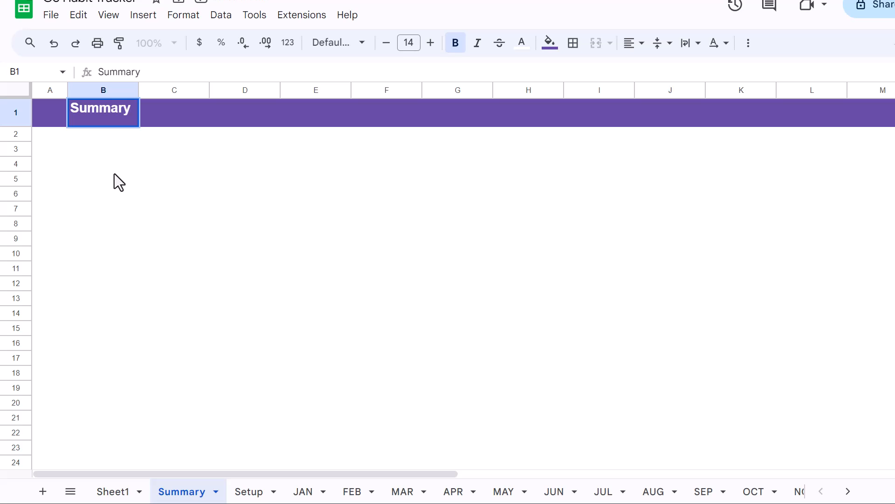
pyautogui.press('Return')
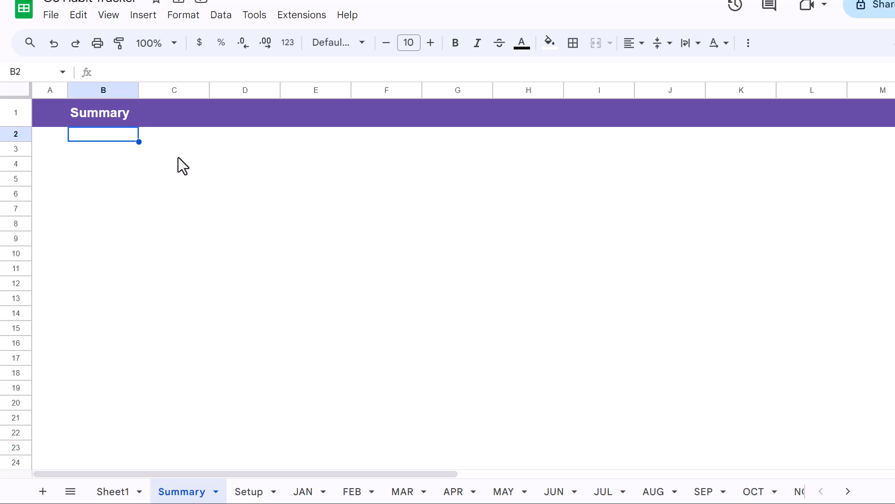
# - Resize columns C through P of the Summary sheet to a width of 60 pixels
pyautogui.moveTo(180, 85); pyautogui.dragTo(496, 84)
pyautogui.rightClick(495, 85)
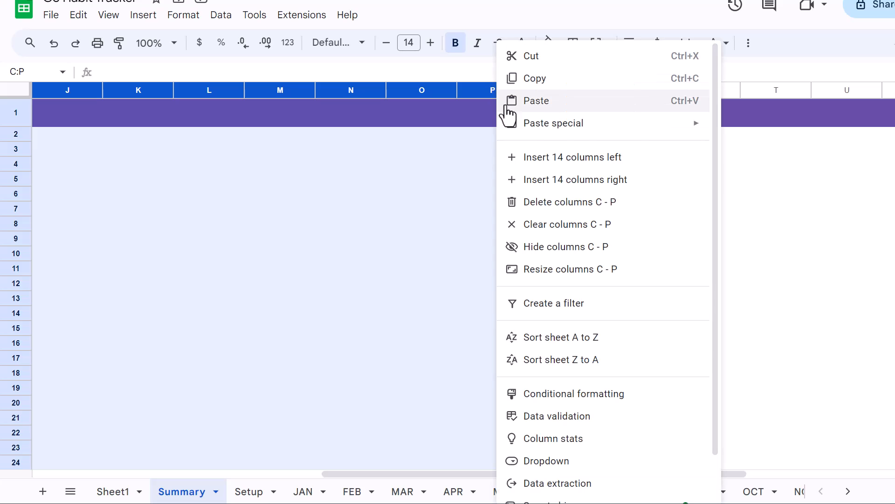
pyautogui.click(559, 273)
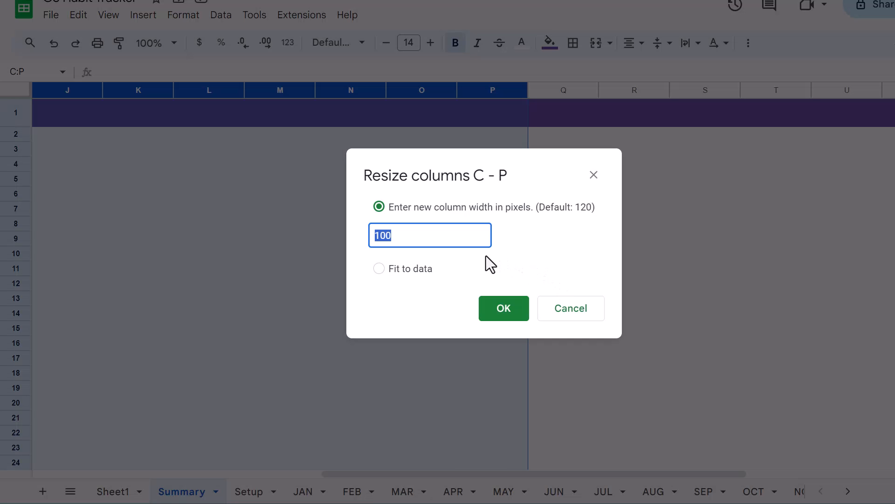
pyautogui.write('60')
pyautogui.click(494, 311)
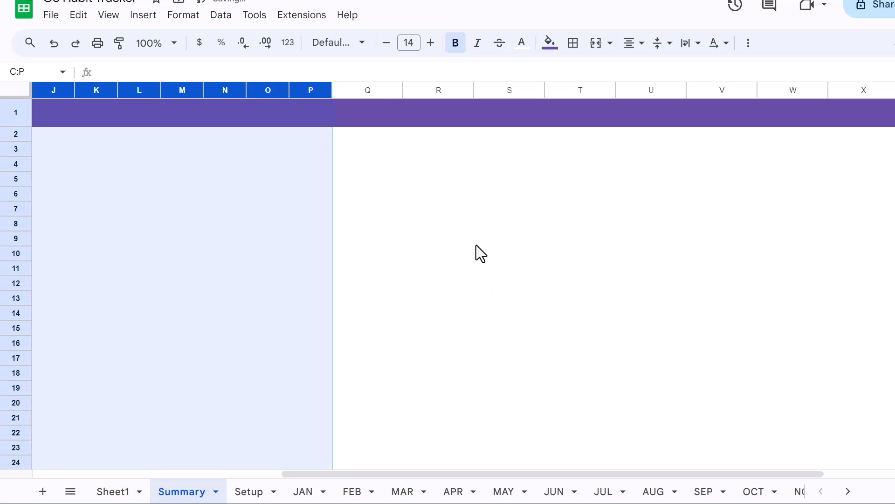
# - Resize column R of the Summary sheet to a width of 60 pixels
pyautogui.click(447, 90)
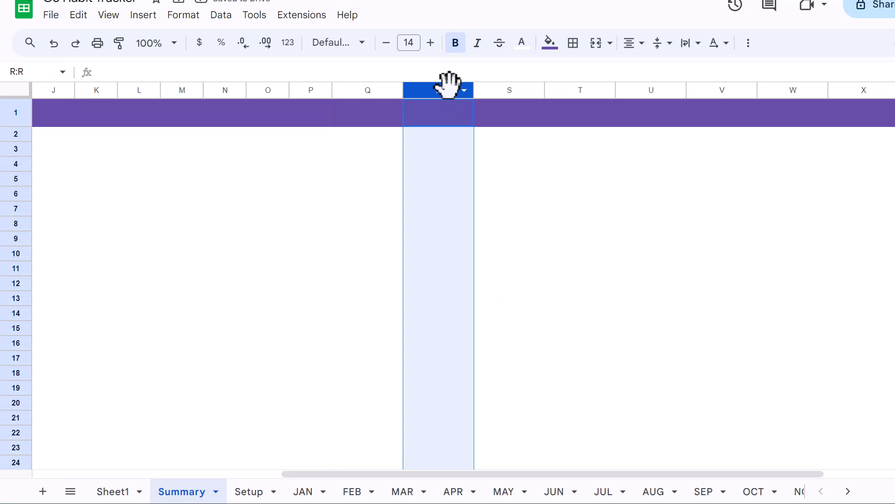
pyautogui.rightClick(448, 86)
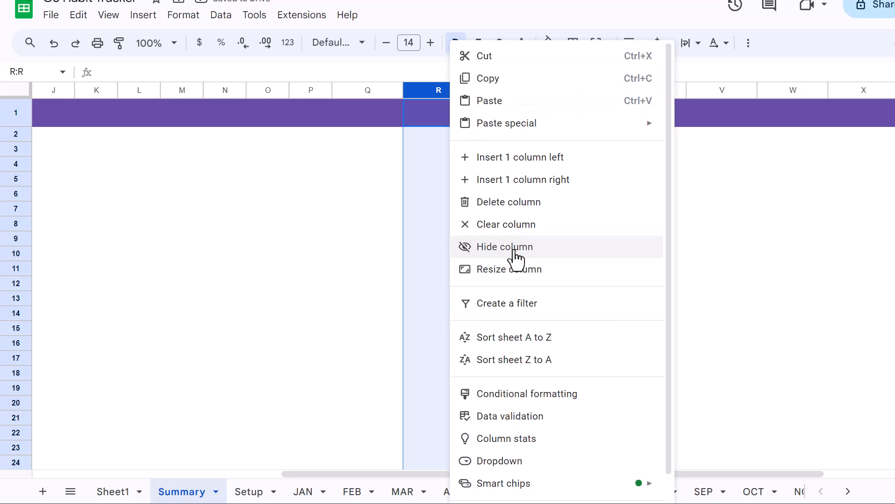
pyautogui.click(514, 270)
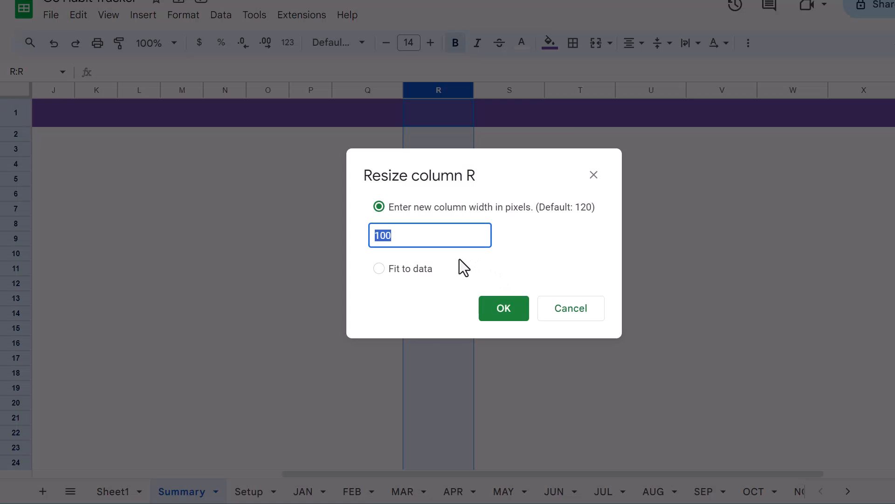
pyautogui.write('60')
pyautogui.click(504, 313)
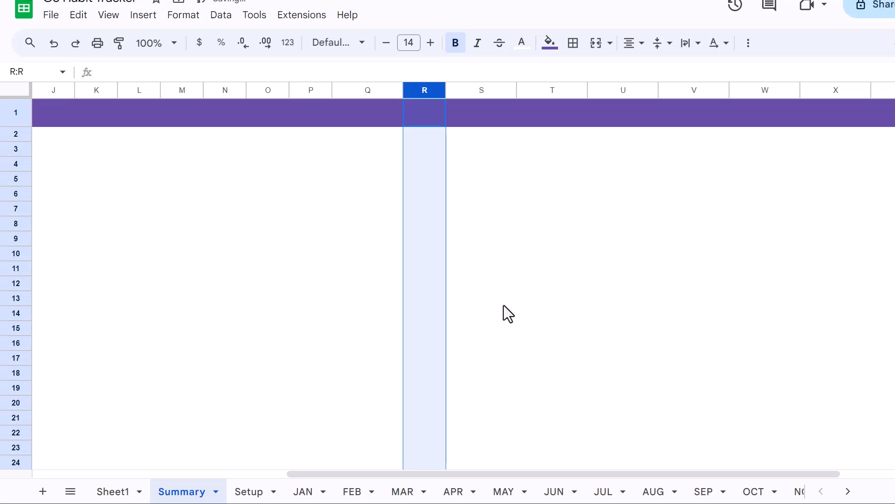
# - Apply all borders to the ranges B4:O14 and B15:N15 on the Summary sheet
pyautogui.hscroll(-10, 270, 350)
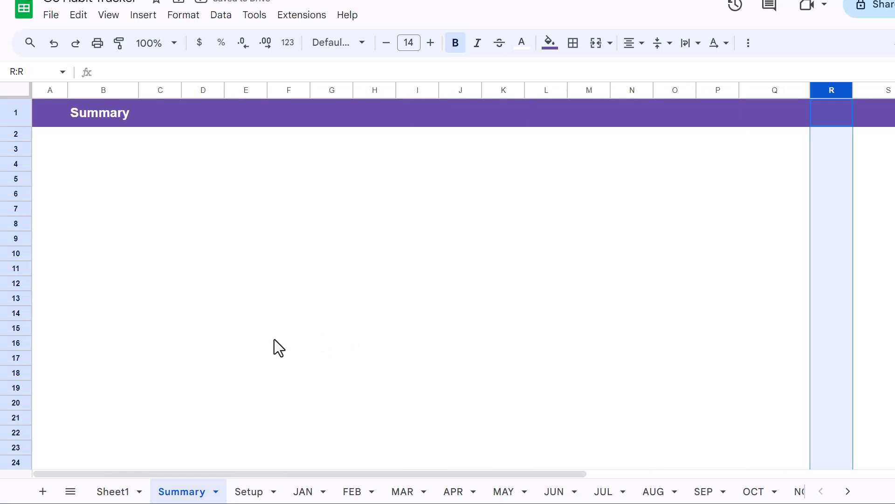
pyautogui.moveTo(110, 168); pyautogui.dragTo(673, 310)
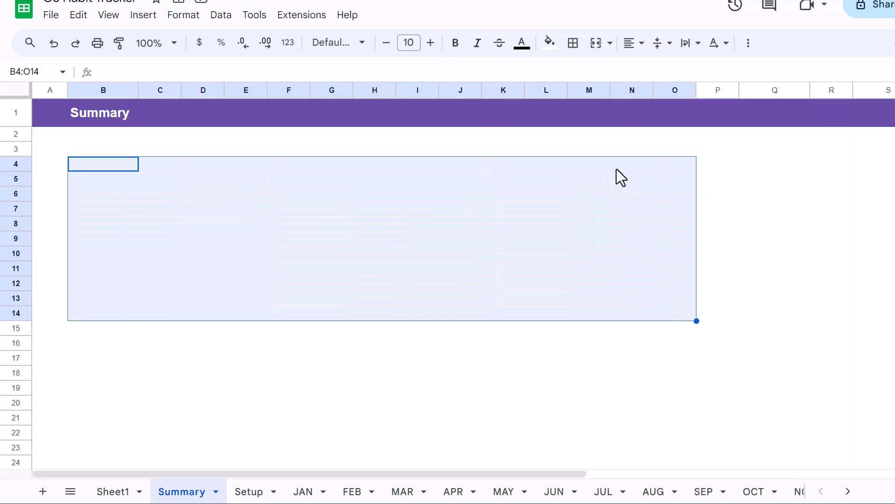
pyautogui.click(576, 46)
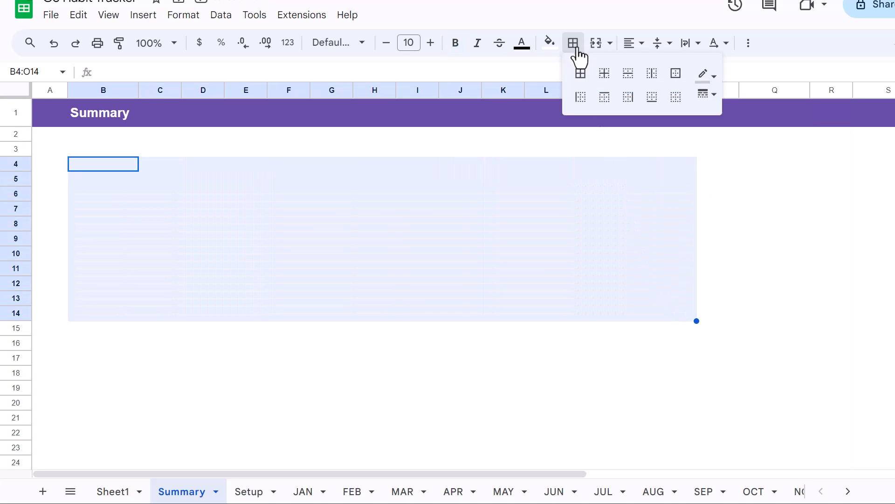
pyautogui.click(580, 73)
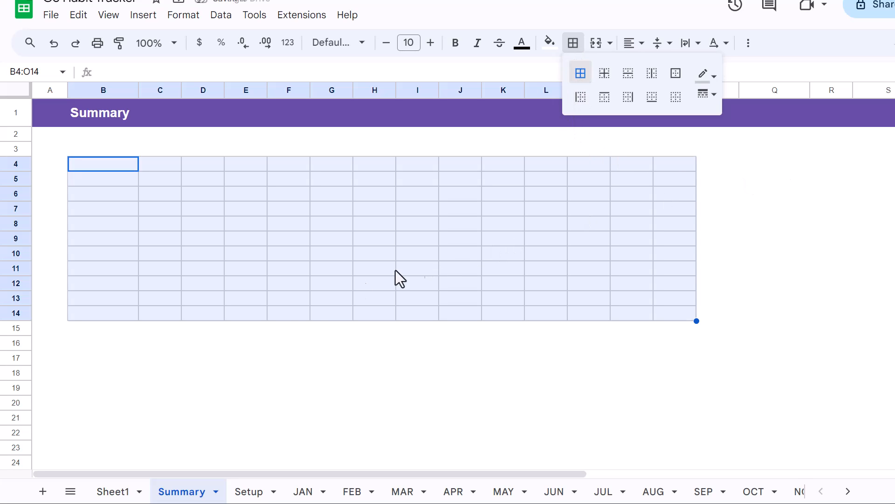
pyautogui.click(100, 329)
pyautogui.moveTo(100, 329); pyautogui.dragTo(622, 328)
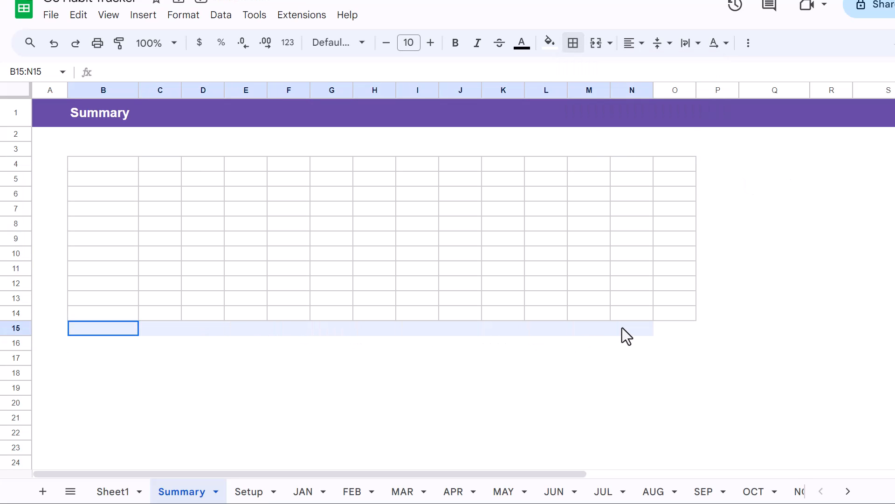
pyautogui.click(573, 45)
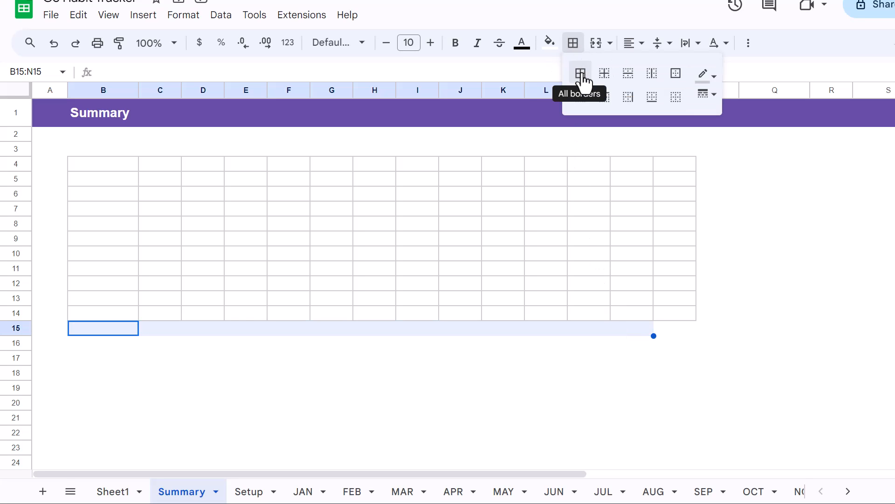
pyautogui.click(581, 74)
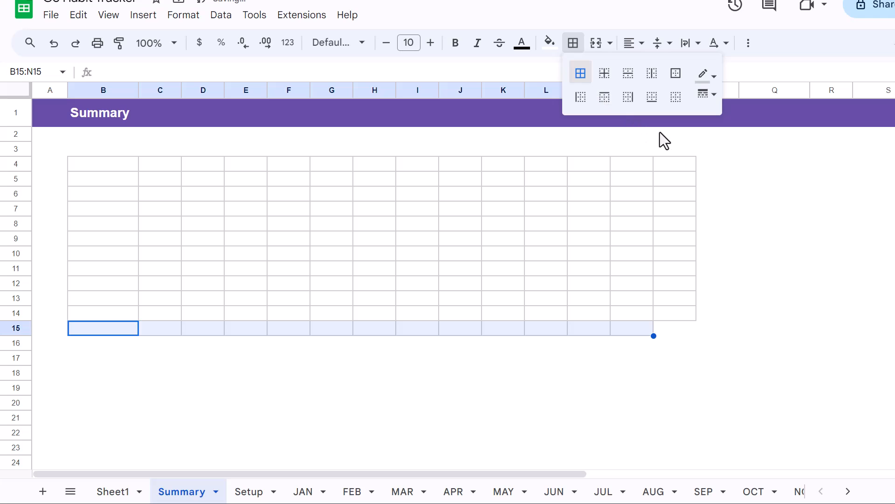
# - Apply all borders to the ranges Q4:Q14 and S4:T16 for two side tables
pyautogui.moveTo(755, 163); pyautogui.dragTo(756, 320)
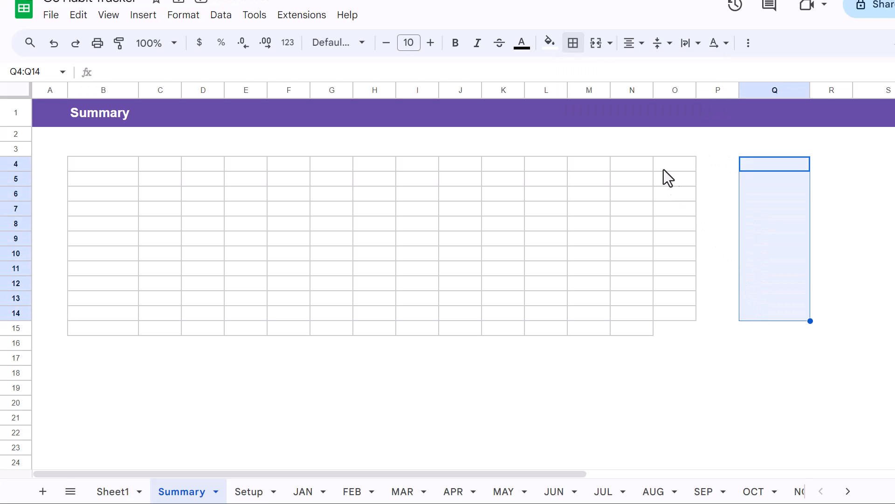
pyautogui.click(573, 44)
pyautogui.click(581, 75)
pyautogui.hscroll(5, 709, 201)
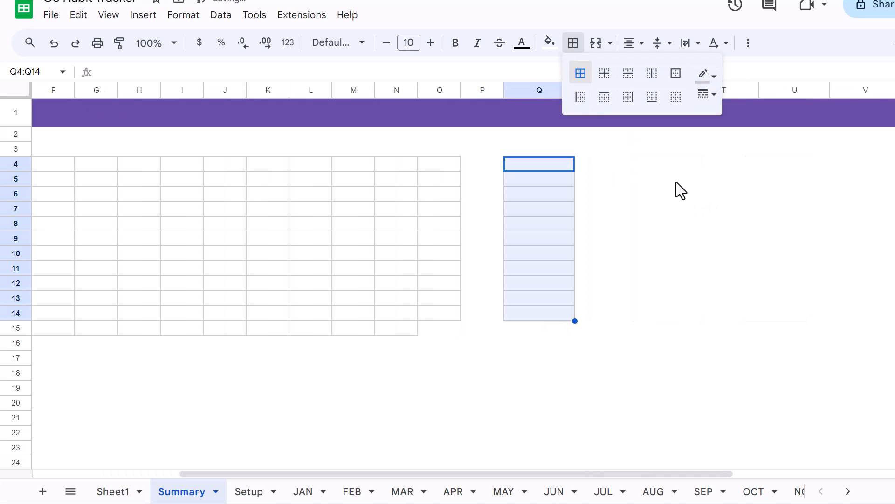
pyautogui.moveTo(633, 166); pyautogui.dragTo(716, 343)
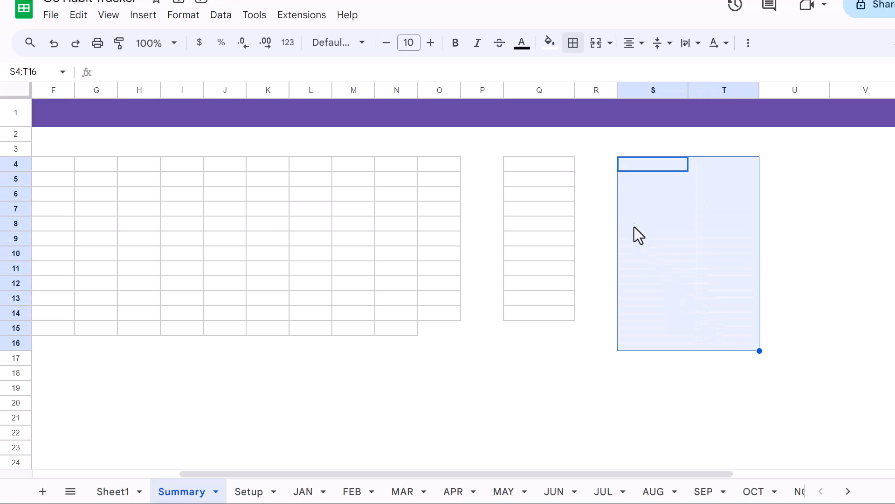
pyautogui.click(574, 43)
pyautogui.click(580, 74)
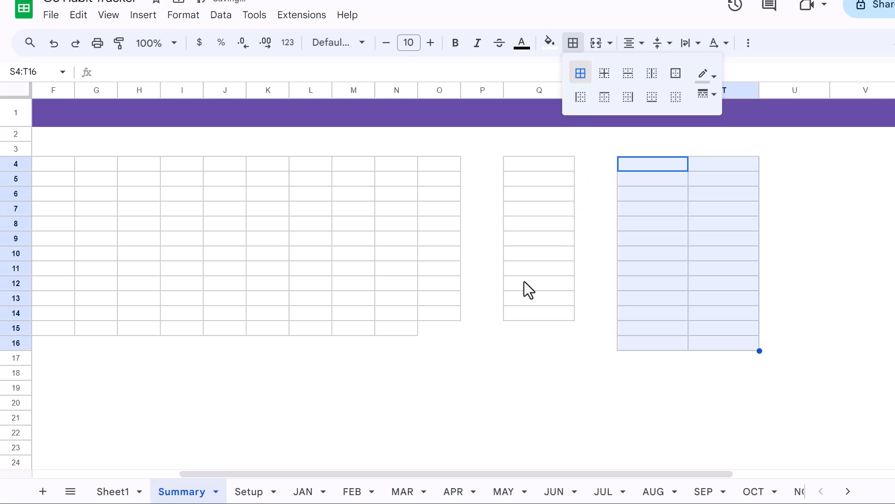
# - Fill the main table's header row B4:O4 with the lightest grey and make it bold
pyautogui.hscroll(-5, 525, 281)
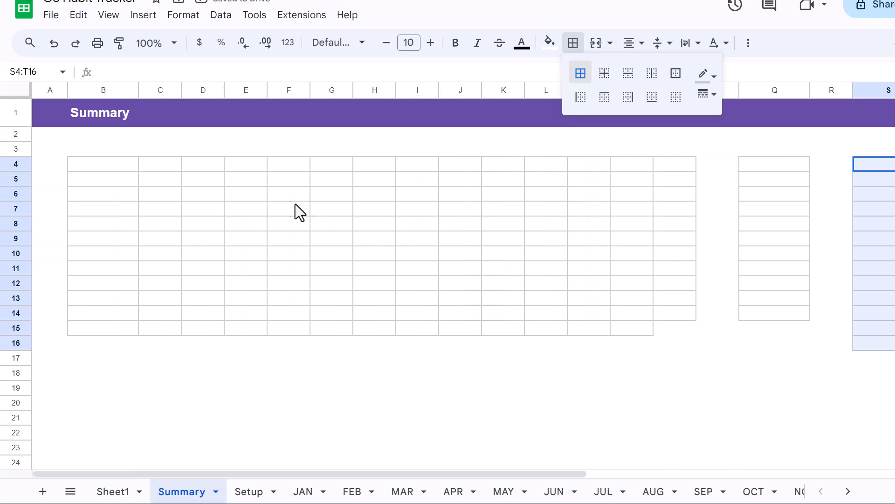
pyautogui.moveTo(107, 165); pyautogui.dragTo(673, 163)
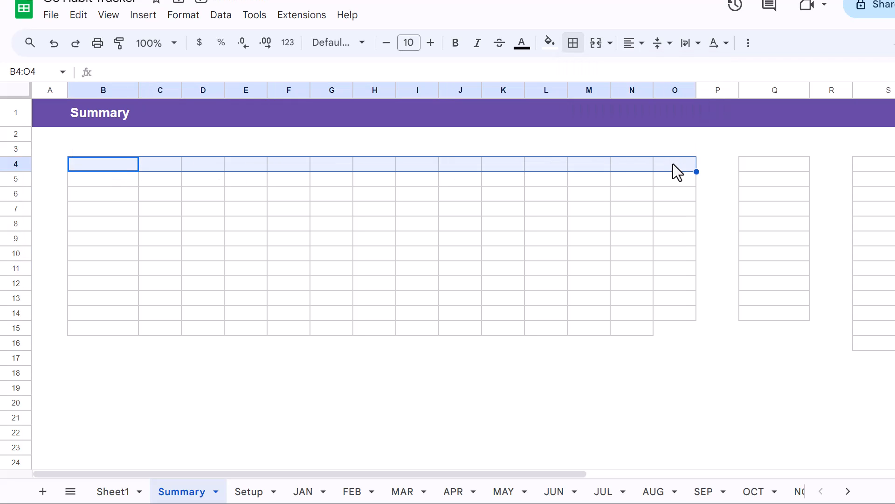
pyautogui.click(550, 43)
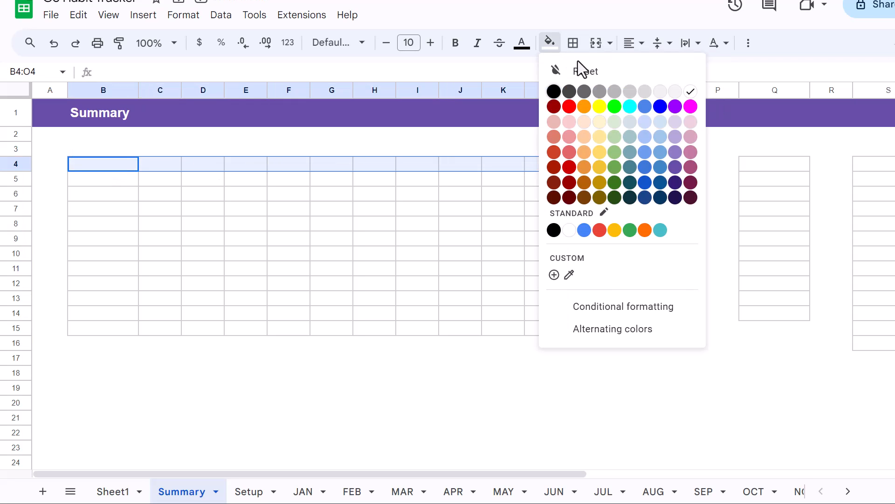
pyautogui.click(678, 92)
pyautogui.click(456, 45)
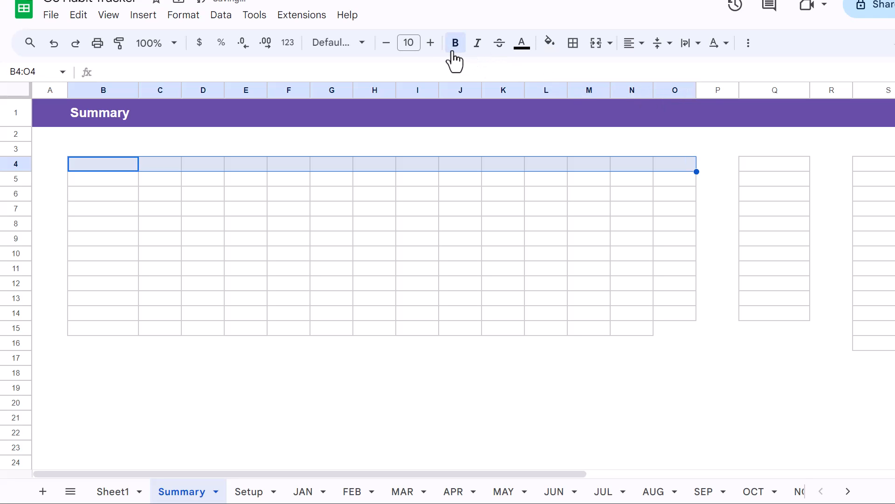
# - Fill cell B15 below the main table's first column with the lightest grey and make it bold
pyautogui.click(130, 327)
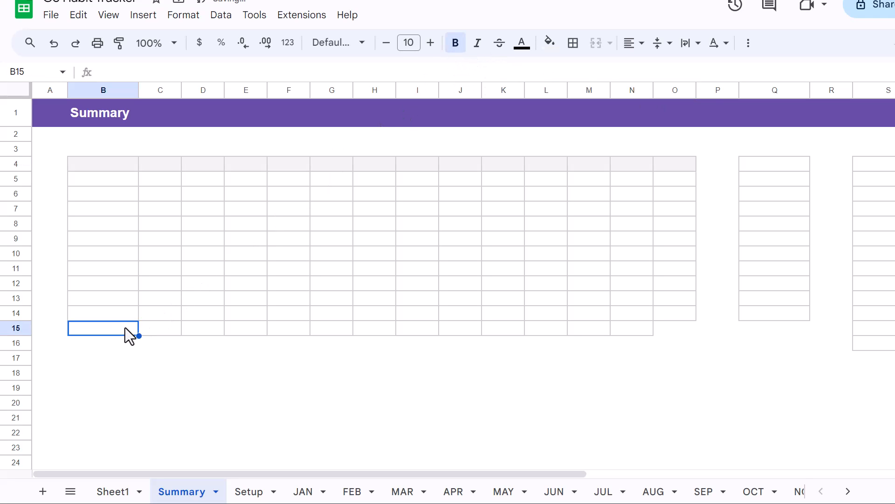
pyautogui.click(550, 43)
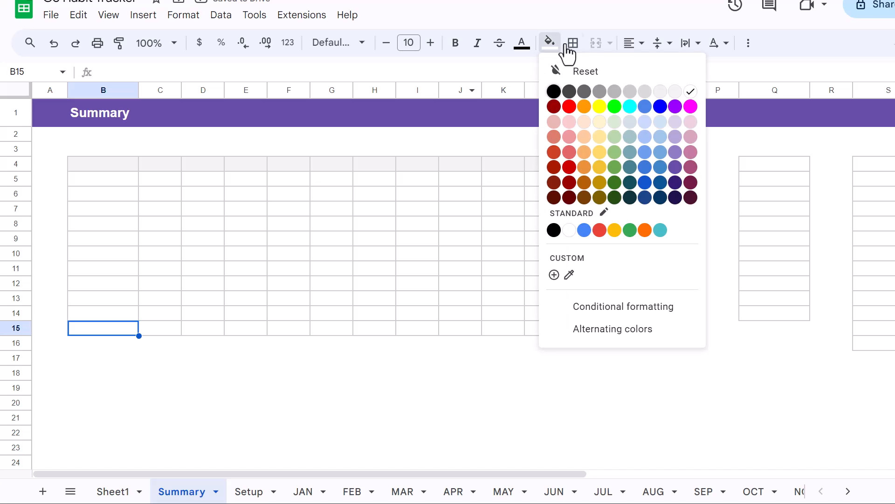
pyautogui.click(678, 111)
pyautogui.click(456, 44)
# - Fill header cell Q4 of the single-column table with the lightest grey and make it bold
pyautogui.click(762, 168)
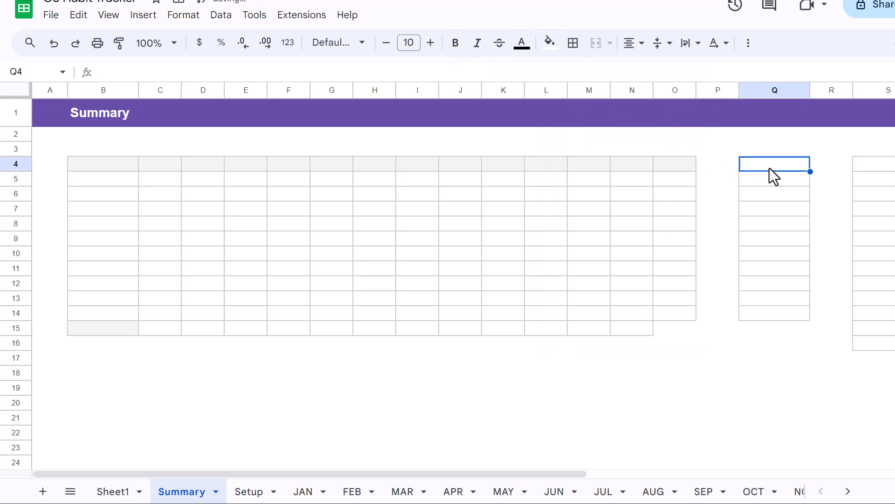
pyautogui.click(550, 43)
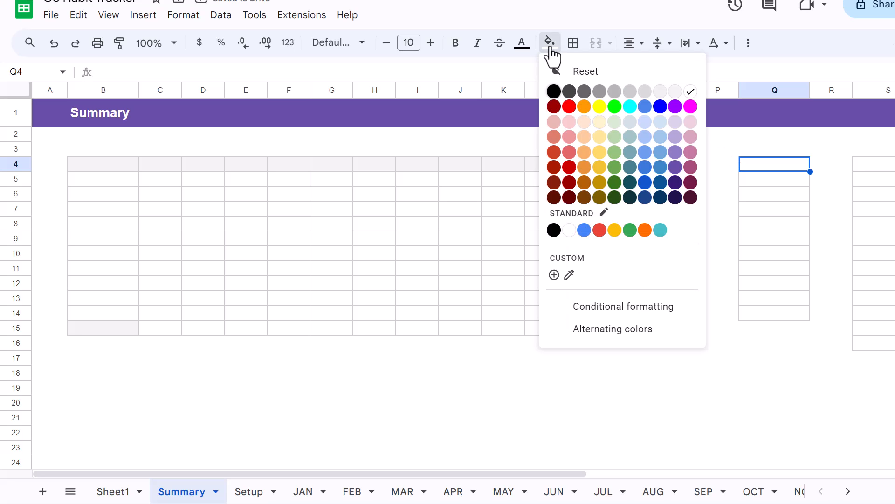
pyautogui.click(678, 100)
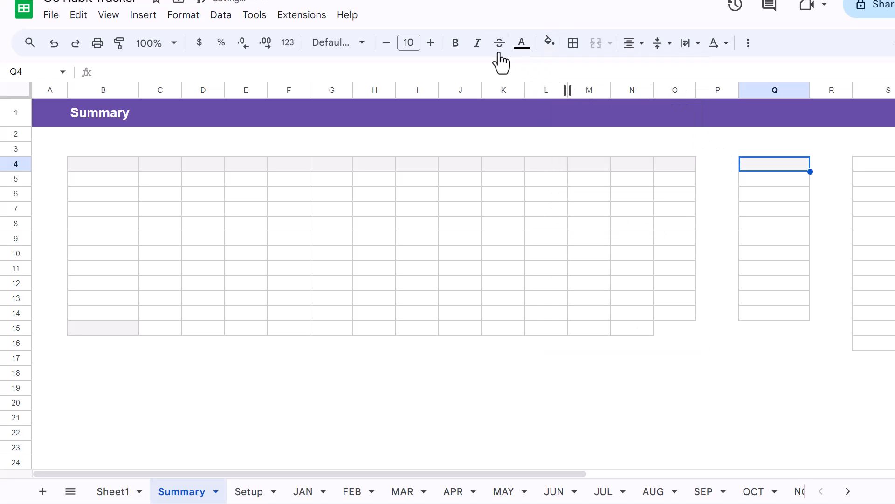
pyautogui.click(456, 43)
# - Fill the header cells S4:T4 of the two-column table with the lightest grey and make them bold
pyautogui.hscroll(5, 721, 154)
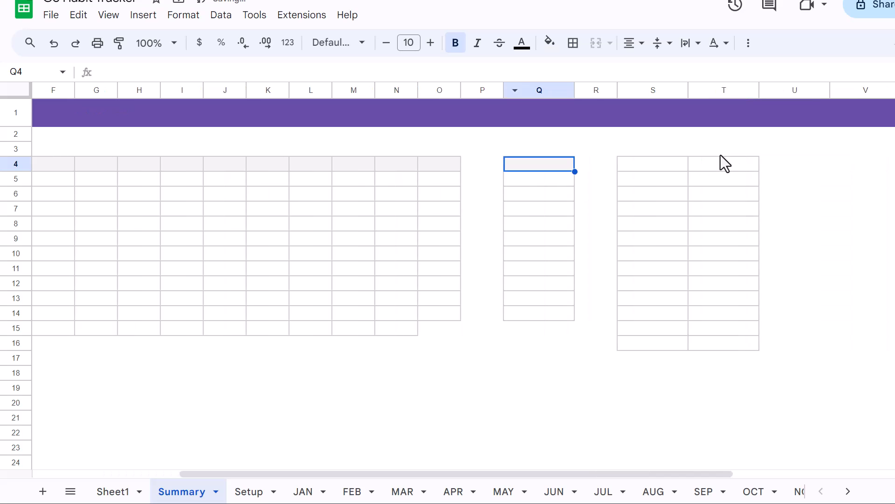
pyautogui.click(667, 163)
pyautogui.keyDown('shift'); pyautogui.click(704, 161); pyautogui.keyUp('shift')
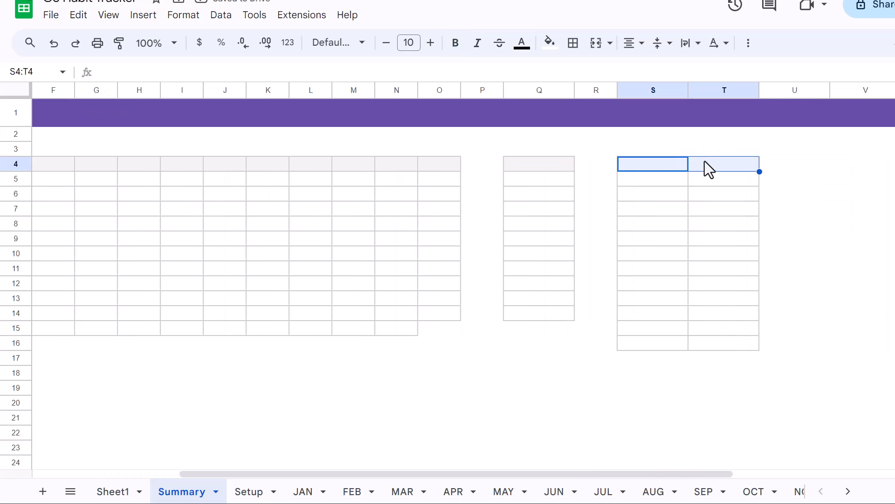
pyautogui.click(549, 43)
pyautogui.click(676, 93)
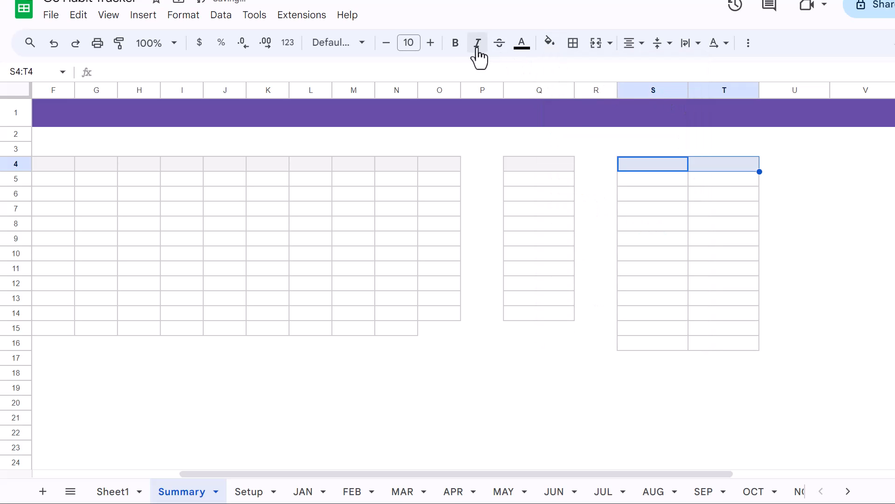
pyautogui.click(456, 43)
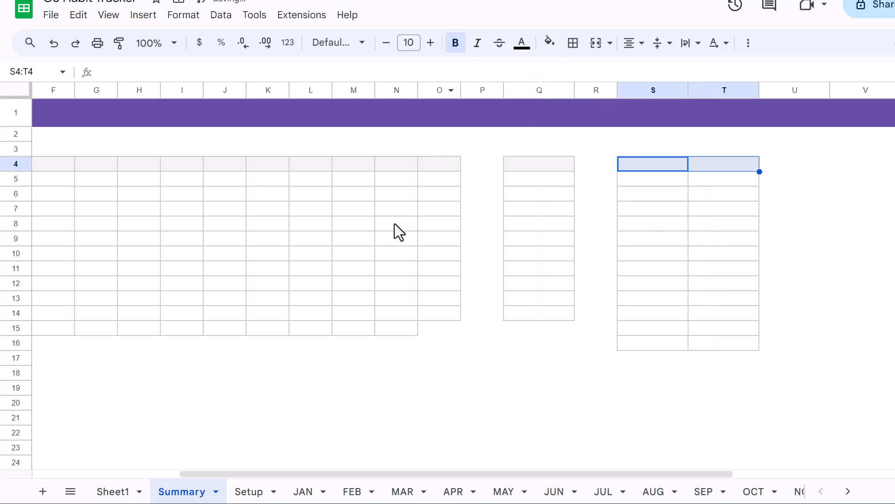
# - Enter Jan in cell C4 and autofill the month headers across to Dec in N4
pyautogui.hscroll(-5, 394, 223)
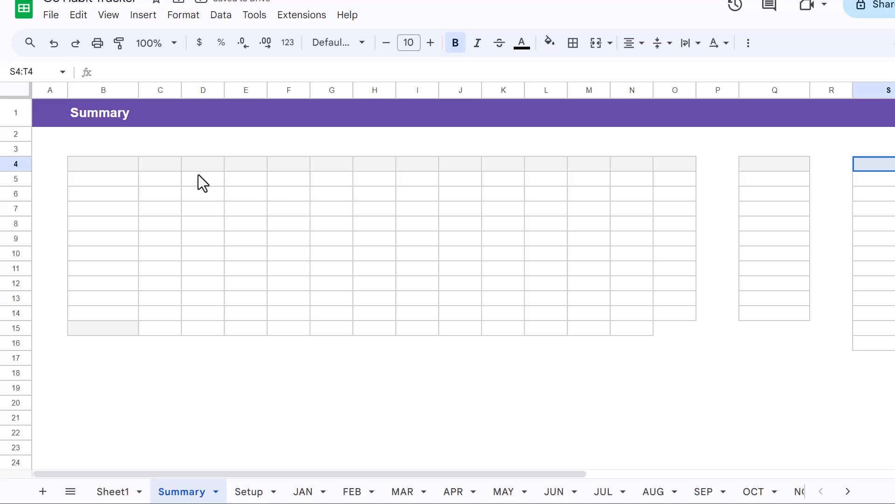
pyautogui.click(166, 169)
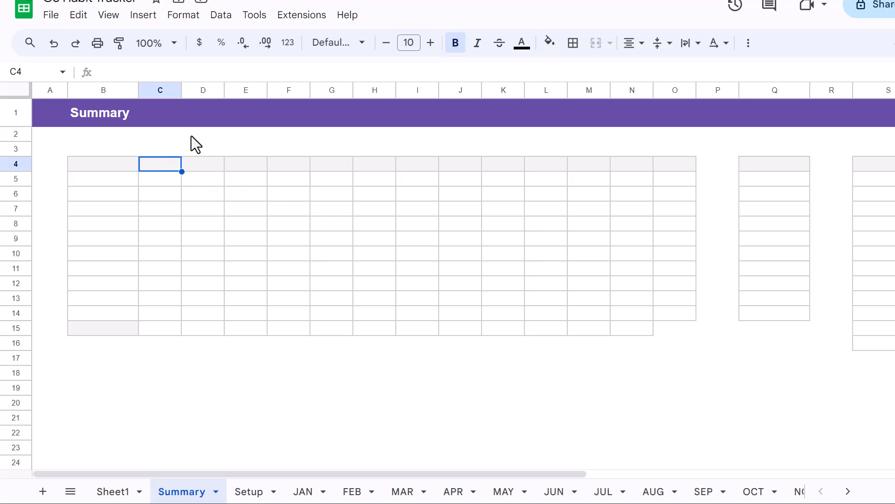
pyautogui.write('Jan')
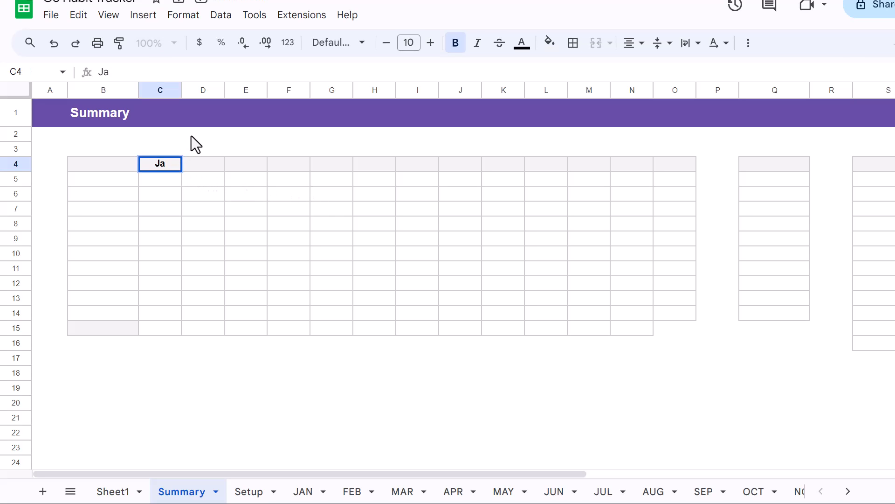
pyautogui.press('Tab')
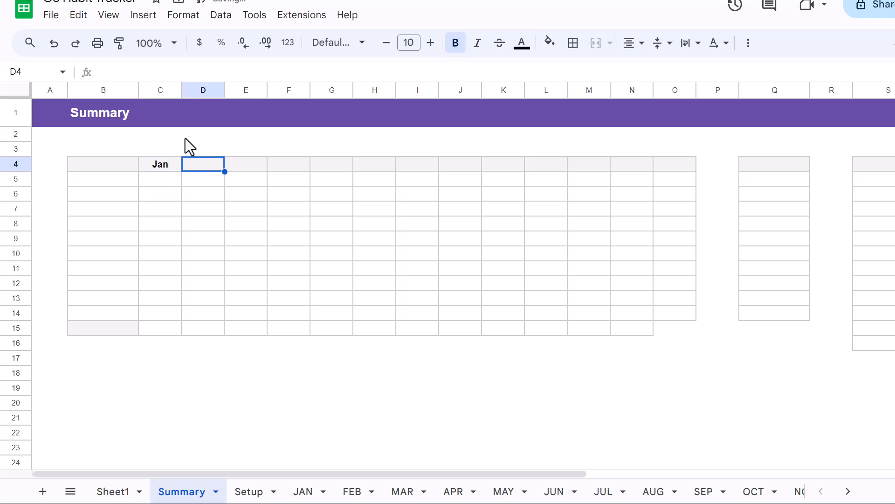
pyautogui.click(162, 166)
pyautogui.moveTo(181, 171); pyautogui.dragTo(628, 164)
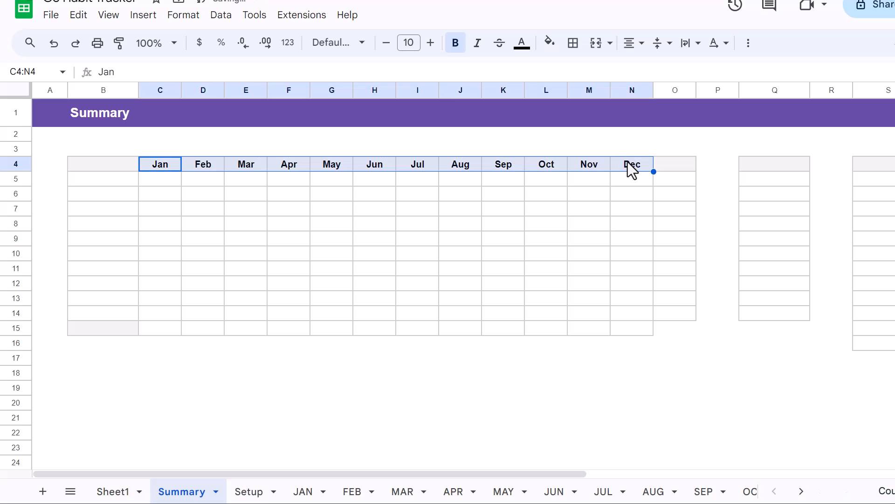
# - Enter the header Total in cell O4, after the Dec column
pyautogui.click(676, 164)
pyautogui.write('Total')
pyautogui.press('Return')
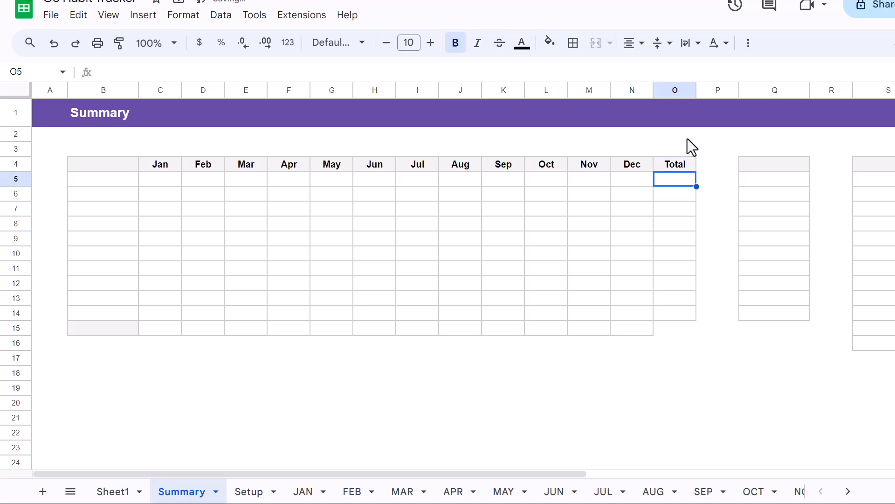
# - Enter the label Total in cell B15, the last row of the monthly table
pyautogui.click(112, 327)
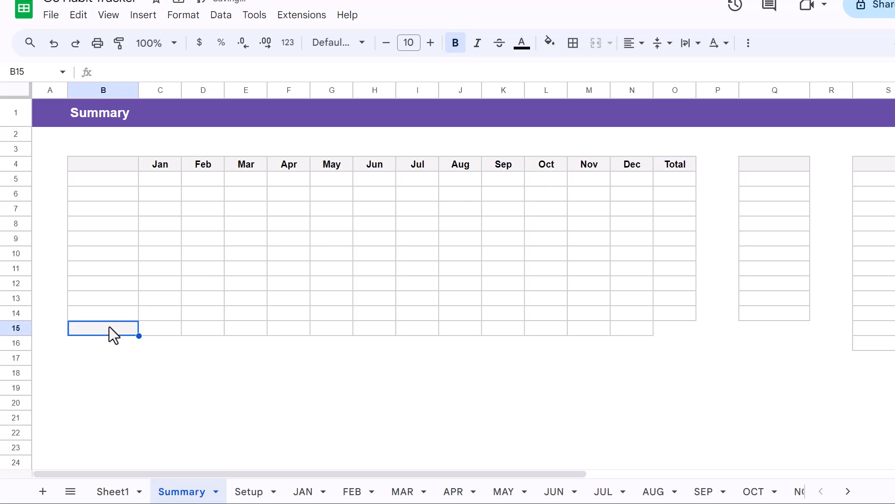
pyautogui.write('Total')
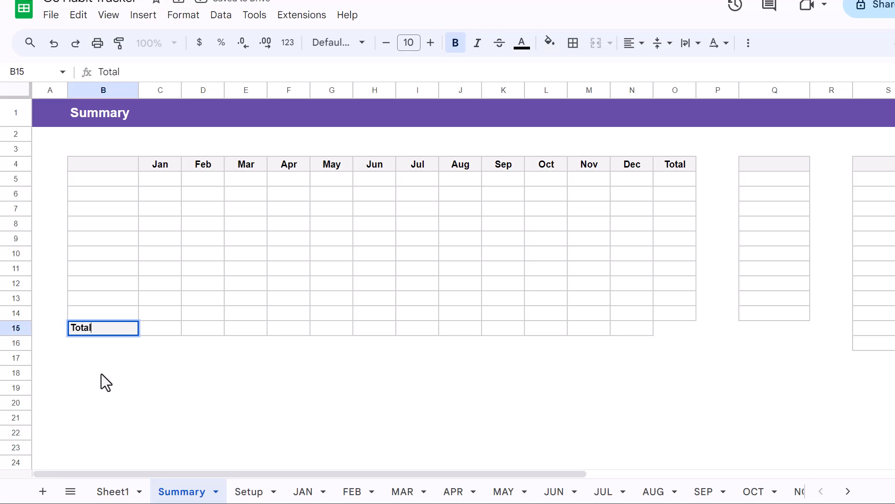
pyautogui.press('Return')
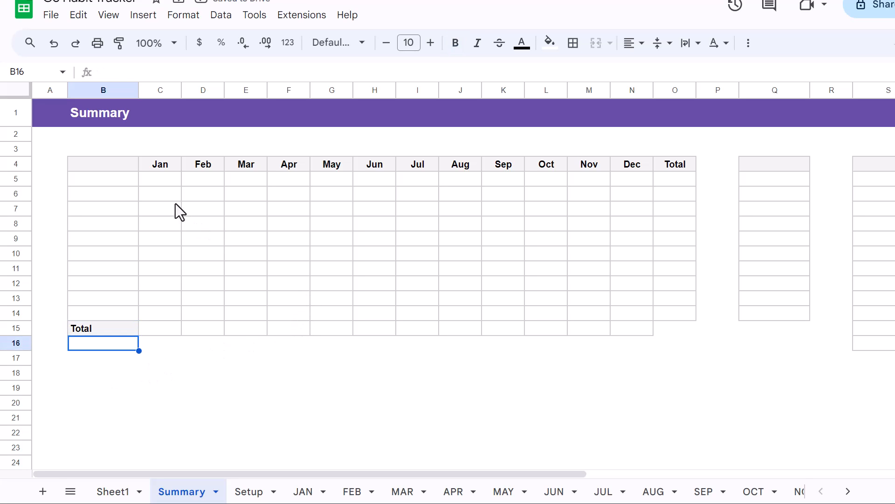
# - Copy the monthly table B4:O15 and paste it below twice, starting at B17 and at B30
pyautogui.moveTo(127, 166); pyautogui.dragTo(657, 334)
pyautogui.hotkey('ctrl', 'c')
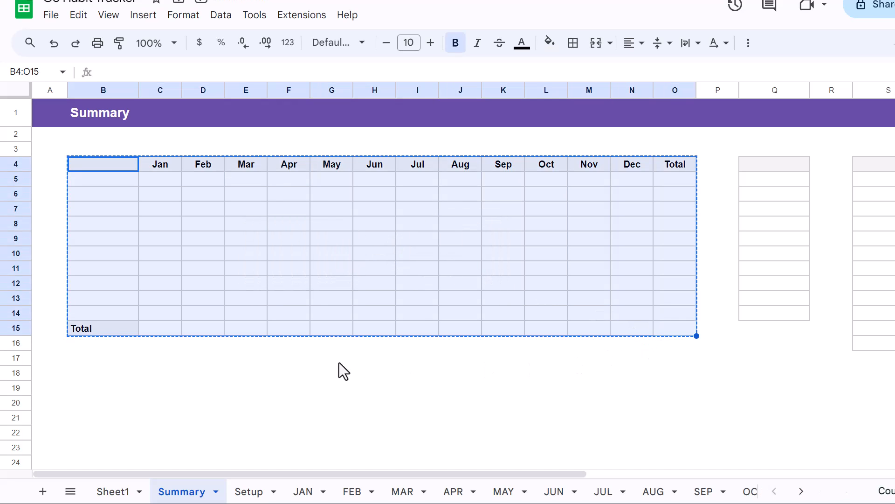
pyautogui.click(87, 362)
pyautogui.hotkey('ctrl', 'v')
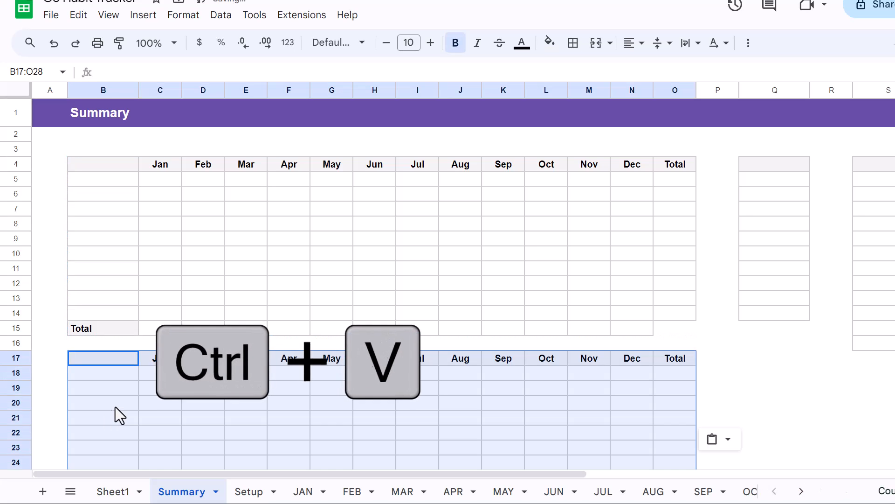
pyautogui.scroll(-2, 115, 408)
pyautogui.scroll(-2, 119, 405)
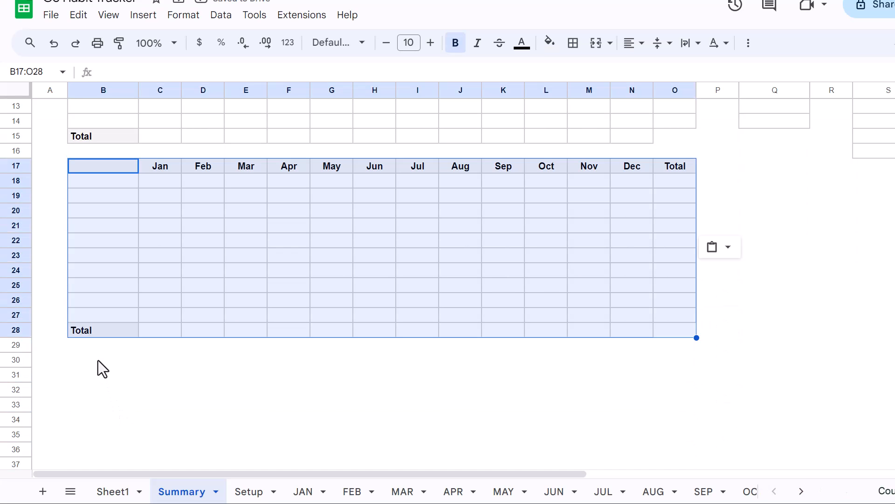
pyautogui.click(98, 360)
pyautogui.hotkey('ctrl', 'v')
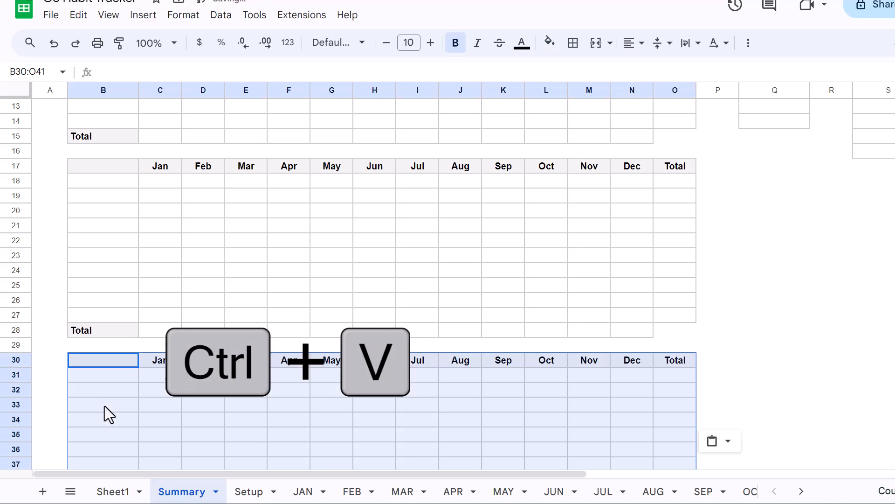
pyautogui.scroll(-1, 106, 402)
pyautogui.scroll(-1, 108, 398)
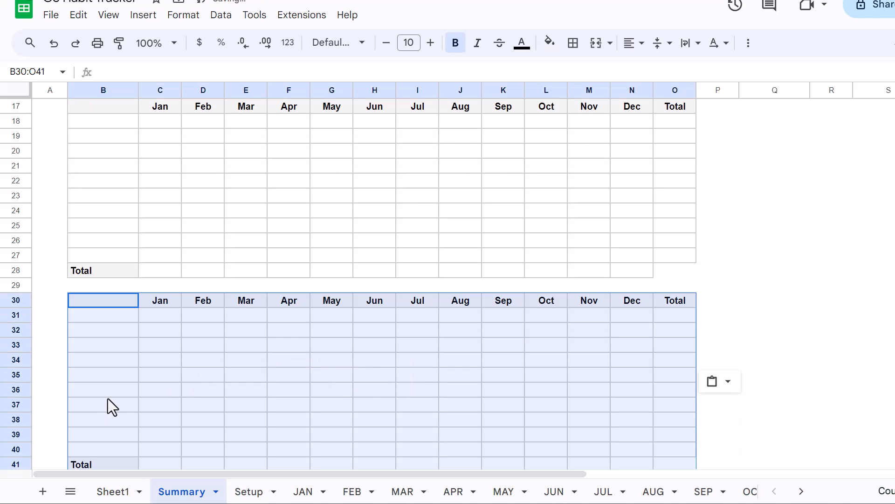
pyautogui.click(114, 366)
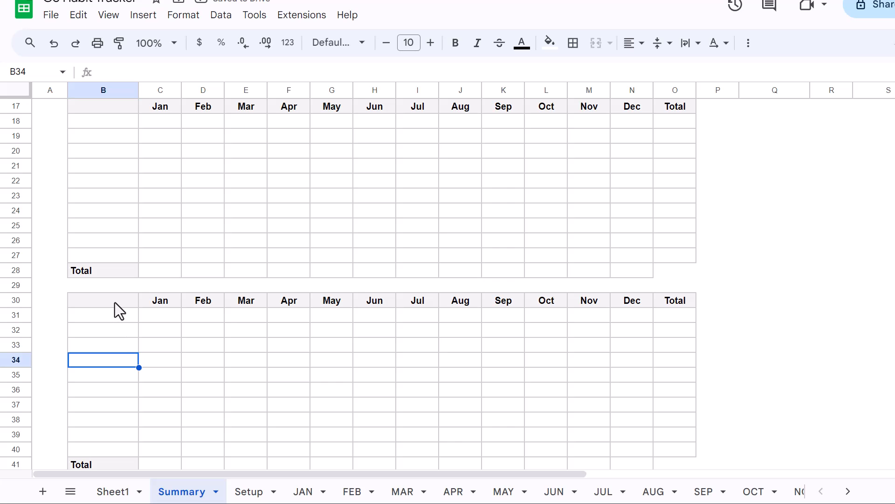
# - Label the first monthly table Percent in its header cell B4
pyautogui.scroll(5, 121, 310)
pyautogui.scroll(3, 128, 152)
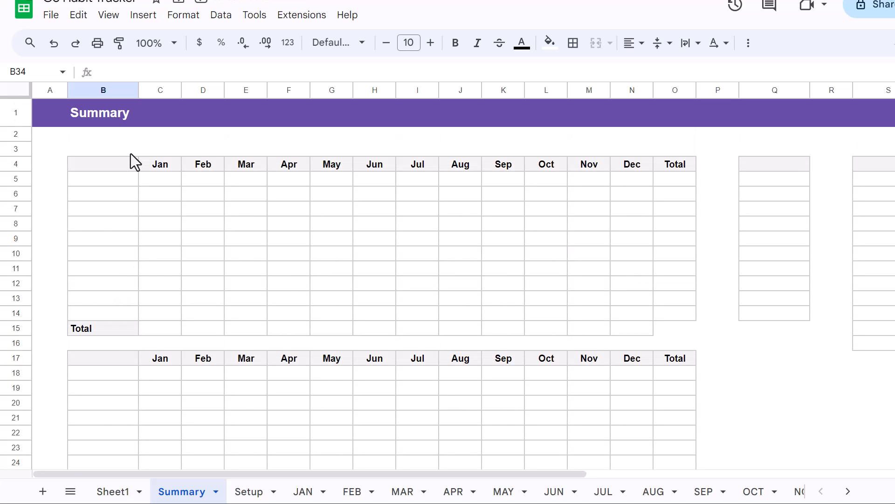
pyautogui.click(127, 164)
pyautogui.write('Percent')
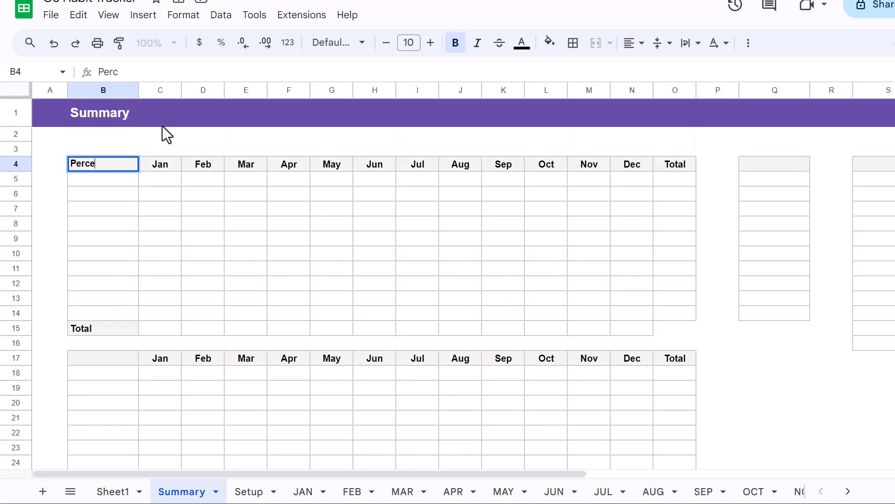
pyautogui.press('Return')
# - Label the second monthly table Yes in B17 and the third one No in B30
pyautogui.click(121, 367)
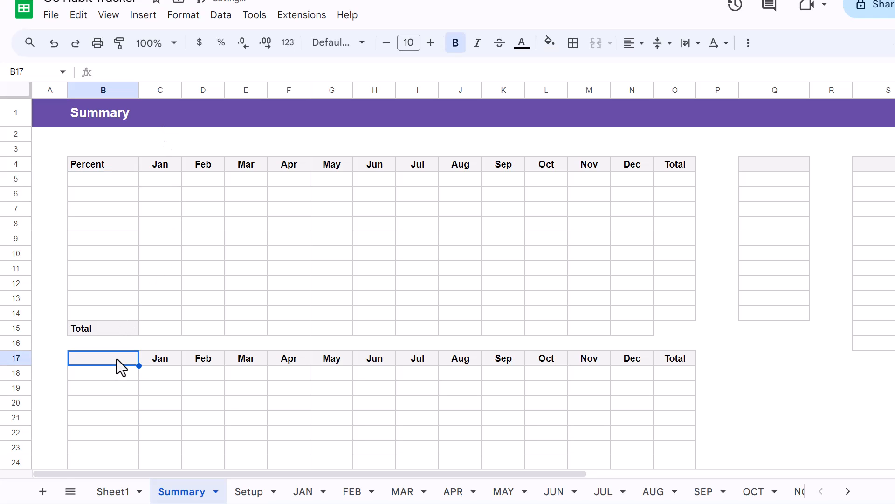
pyautogui.write('Yes')
pyautogui.press('Return')
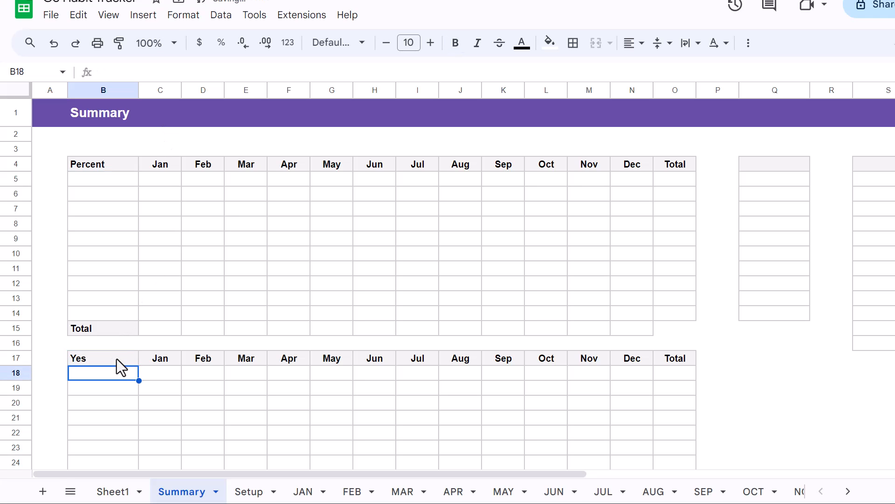
pyautogui.scroll(-2, 126, 360)
pyautogui.scroll(-1, 130, 359)
pyautogui.click(97, 435)
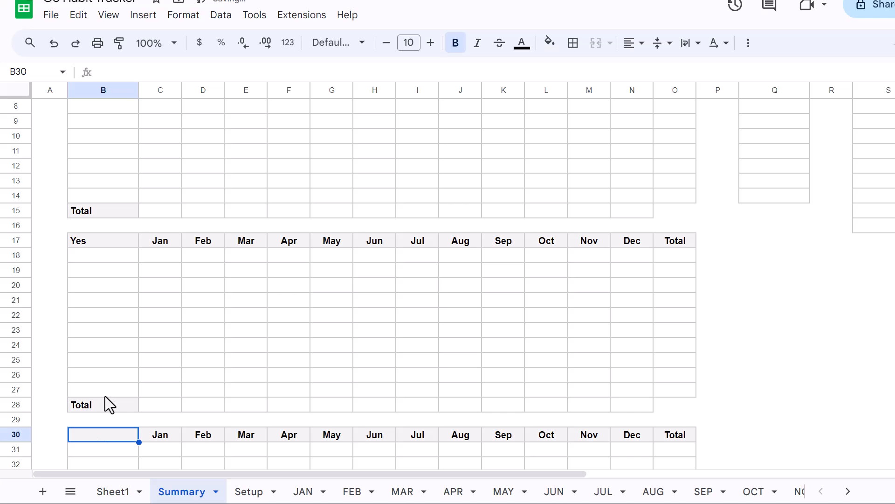
pyautogui.write('No')
pyautogui.press('Return')
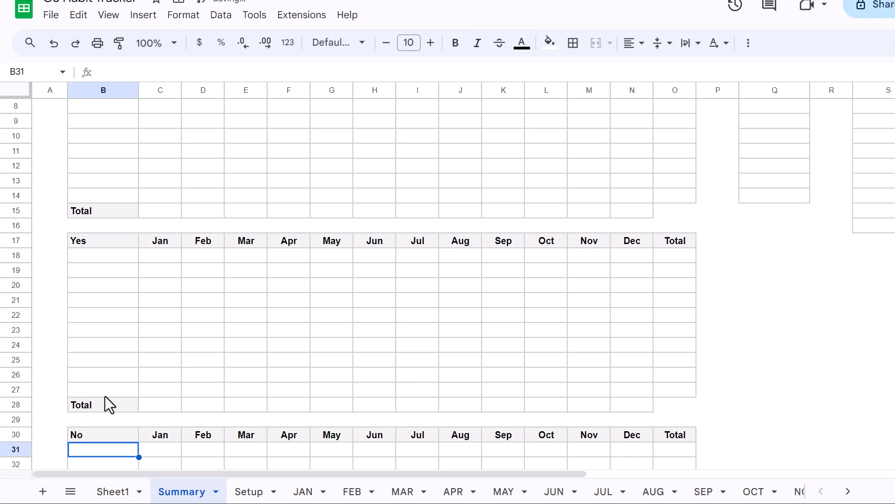
# - Enter the header Dashboard in cell Q4 of the single-column table
pyautogui.scroll(3, 212, 351)
pyautogui.click(774, 161)
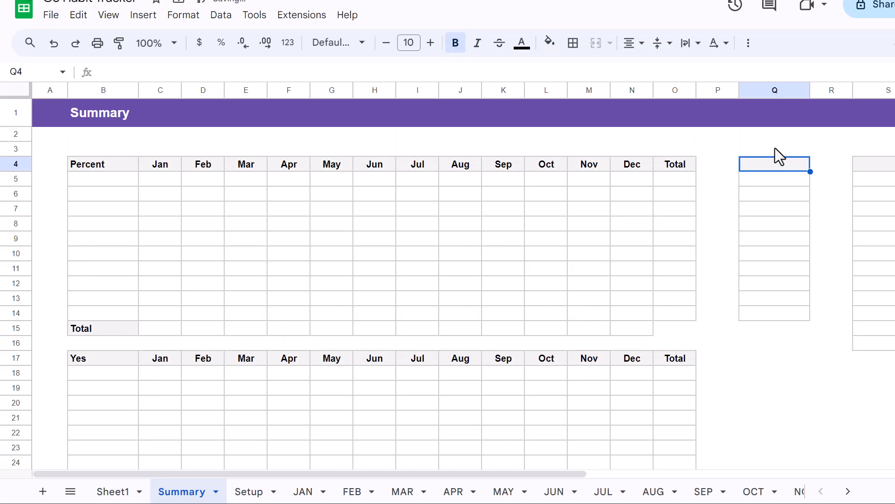
pyautogui.write('Dashboard')
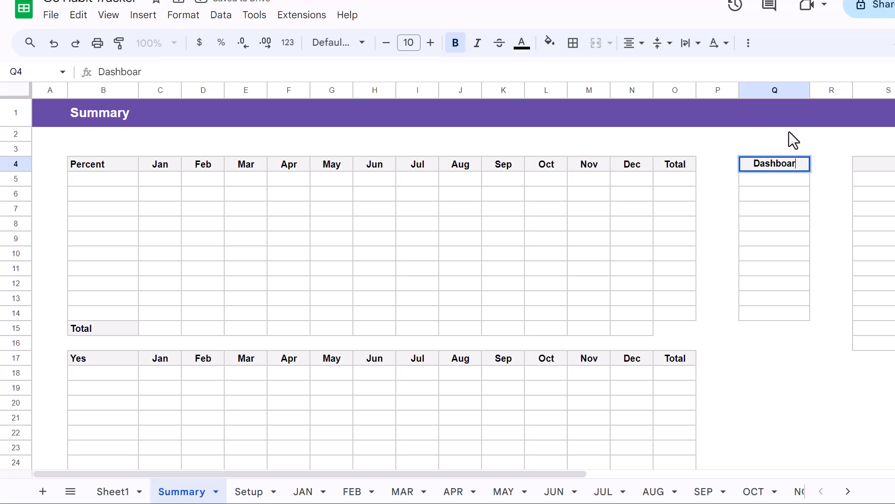
pyautogui.press('Return')
# - Enter the headers Month in S4 and Dashboard in T4 of the two-column table
pyautogui.hscroll(5, 824, 148)
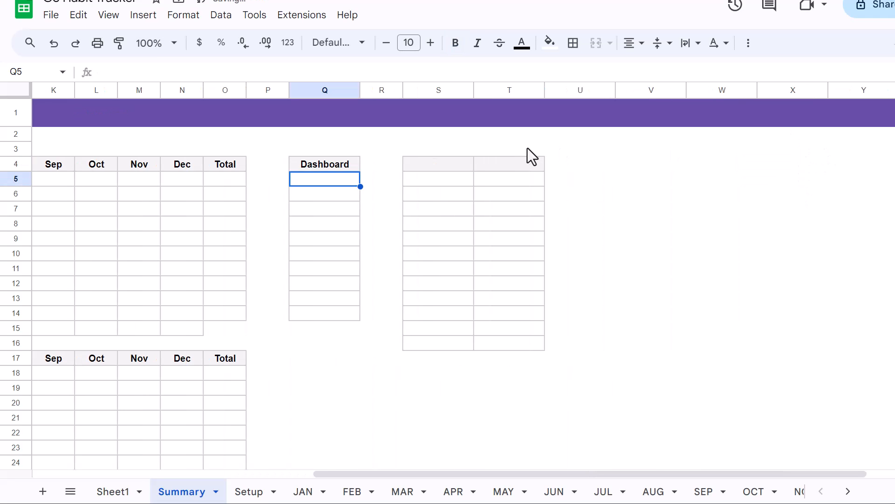
pyautogui.click(429, 168)
pyautogui.write('Month')
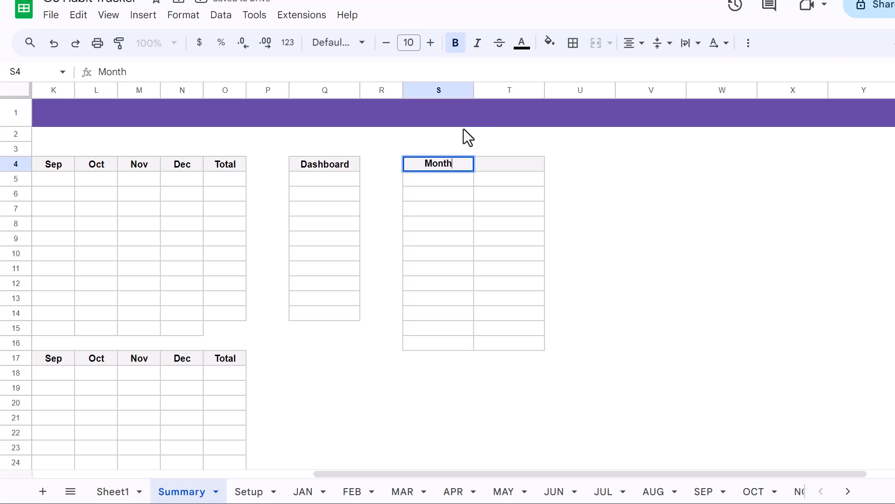
pyautogui.press('Tab')
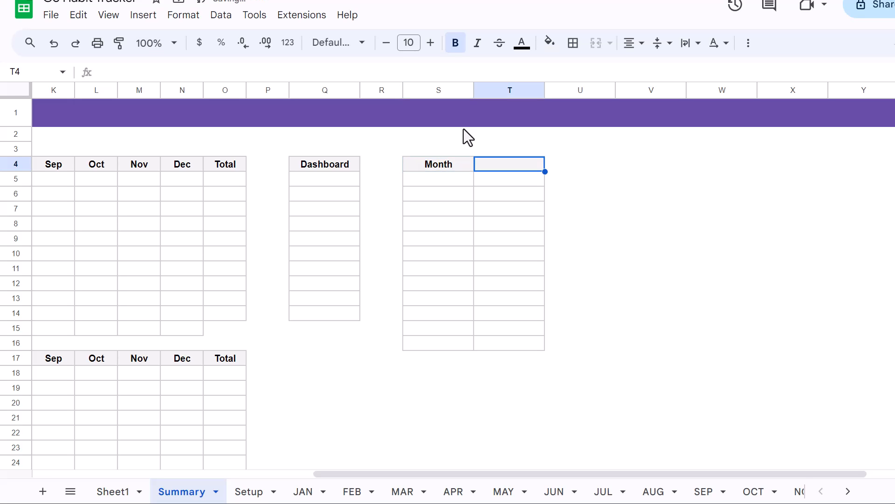
pyautogui.write('Dash')
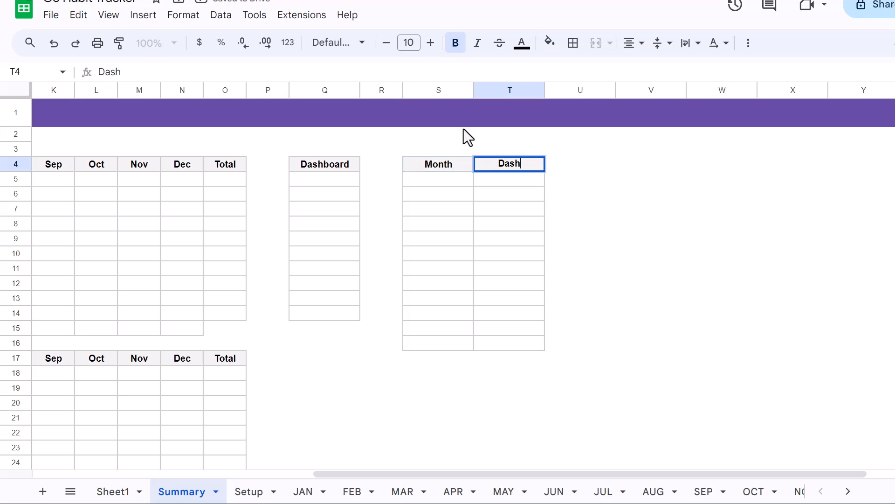
pyautogui.write('board')
pyautogui.press('Return')
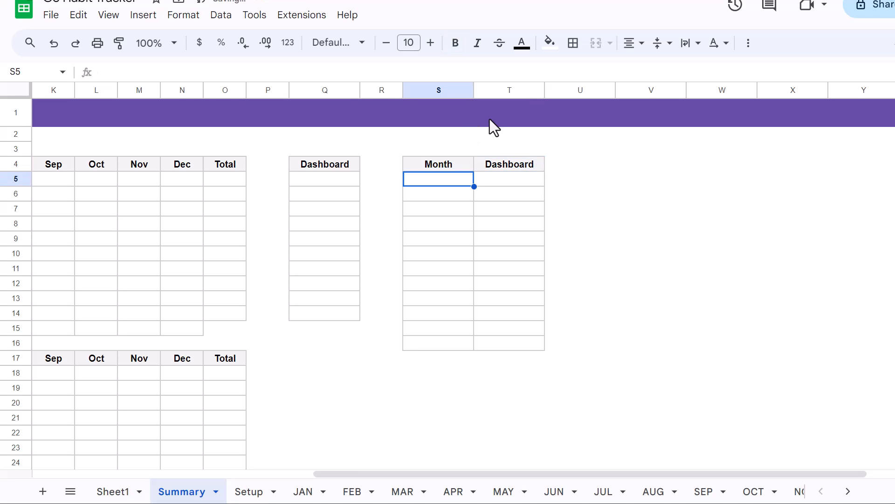
# - Start an HSTACK formula in cell C18 of the Yes table with JAN!C20, Habit 1's January Y count, as first range
pyautogui.hscroll(-8, 481, 134)
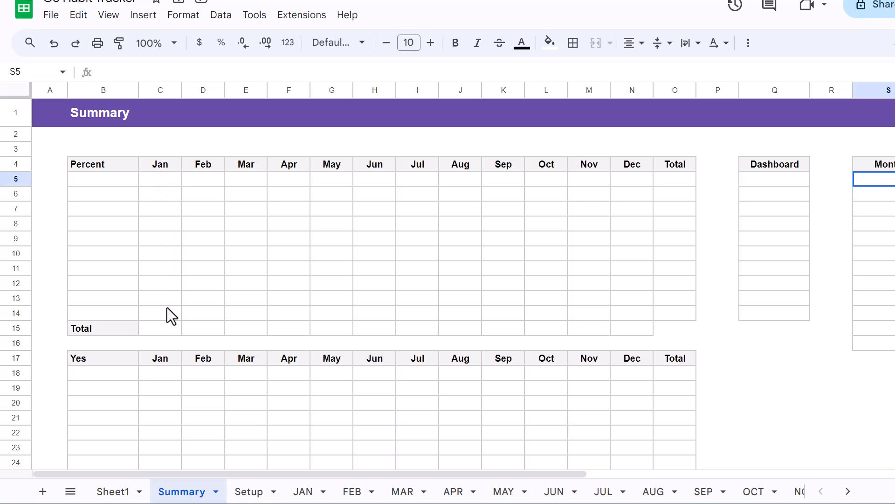
pyautogui.click(161, 373)
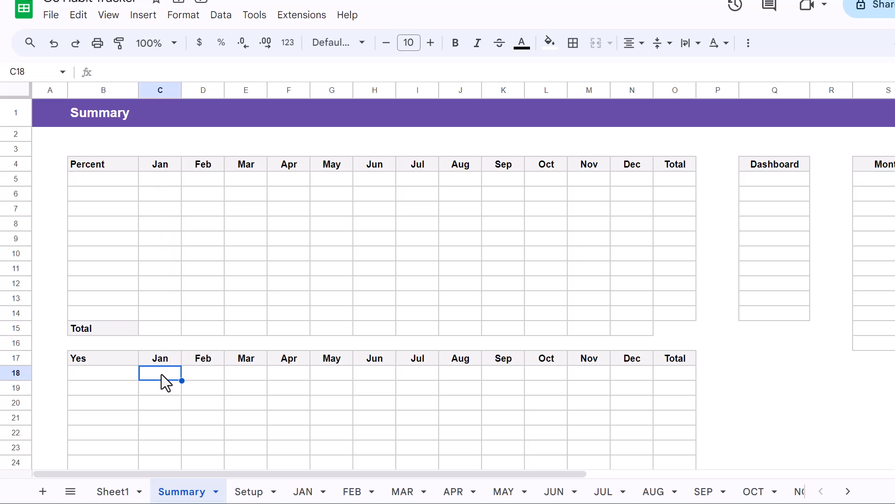
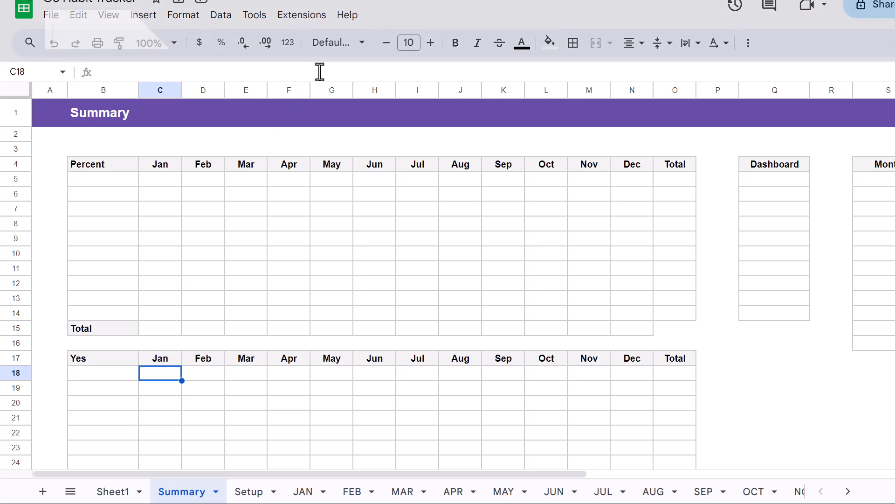
pyautogui.click(320, 72)
pyautogui.write('=hsta')
pyautogui.press('Tab')
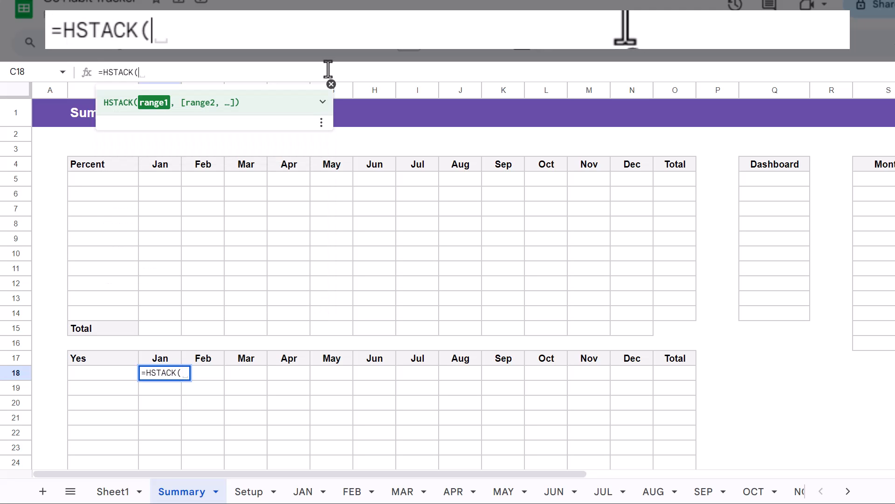
pyautogui.click(305, 491)
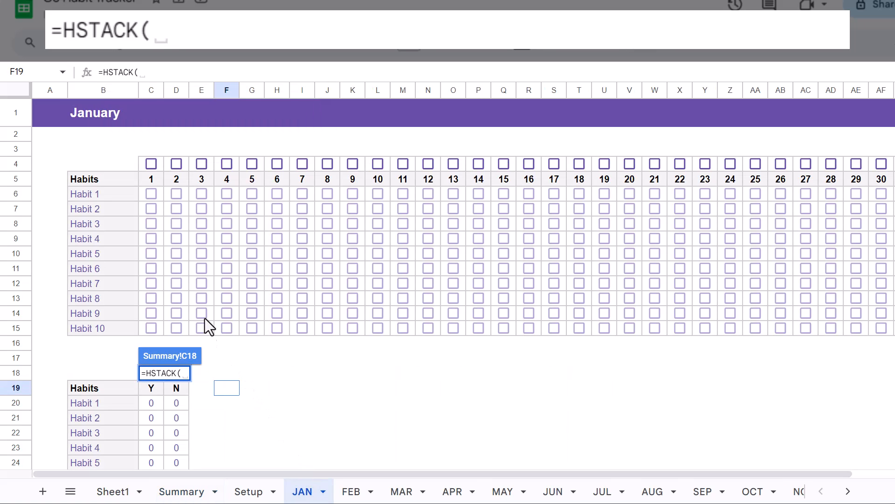
pyautogui.click(152, 403)
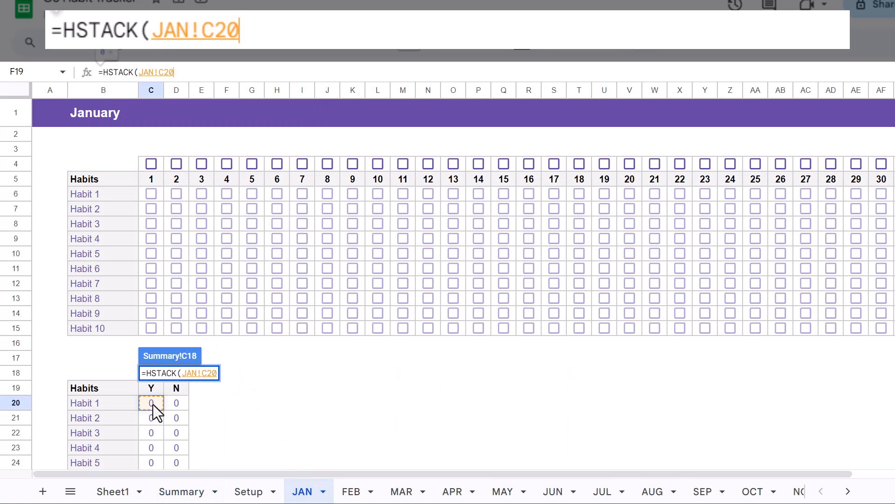
pyautogui.write(',')
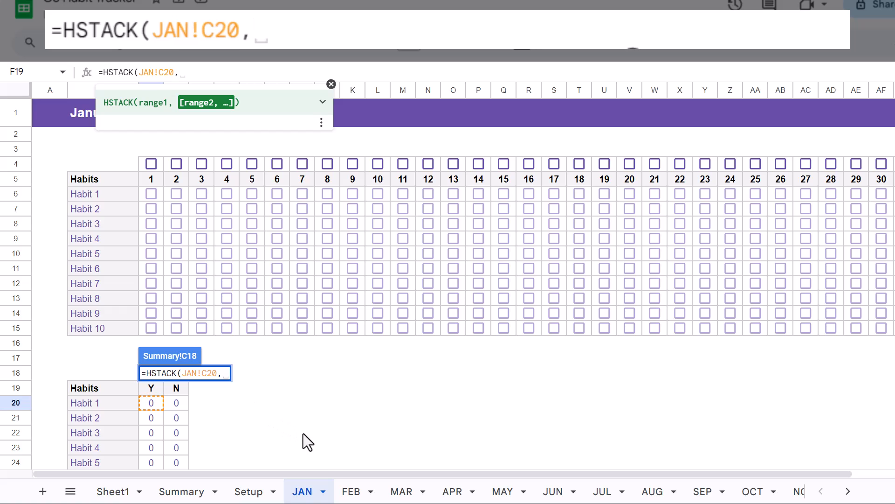
# - Add Habit 1's Y counts for February to April, FEB!C20, MAR!C20 and APR!C20, as further ranges in the HSTACK formula
pyautogui.click(350, 490)
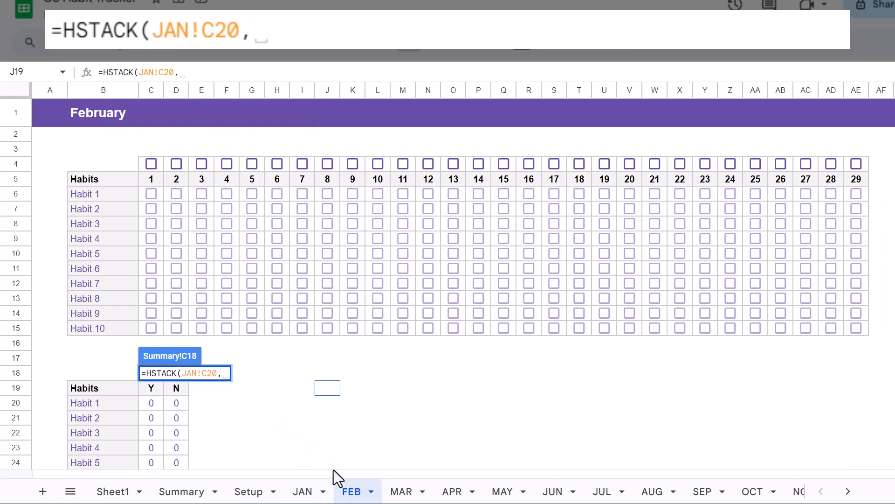
pyautogui.click(159, 405)
pyautogui.write(',')
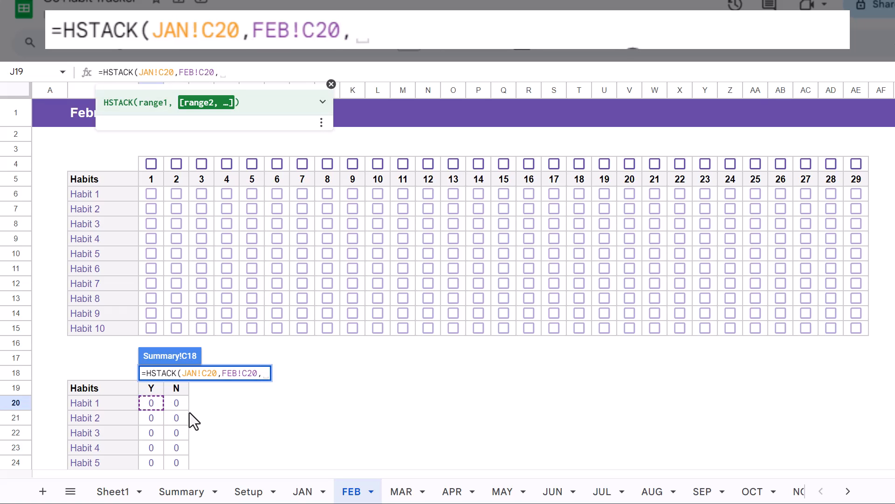
pyautogui.click(398, 493)
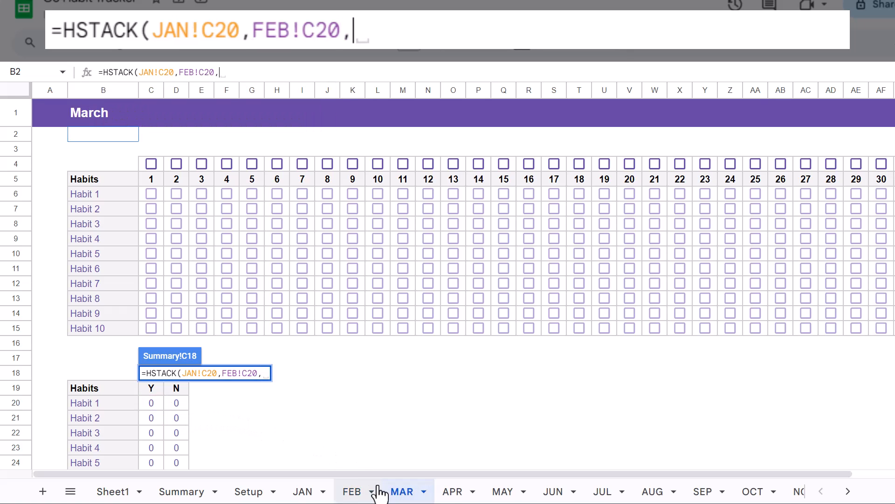
pyautogui.click(160, 405)
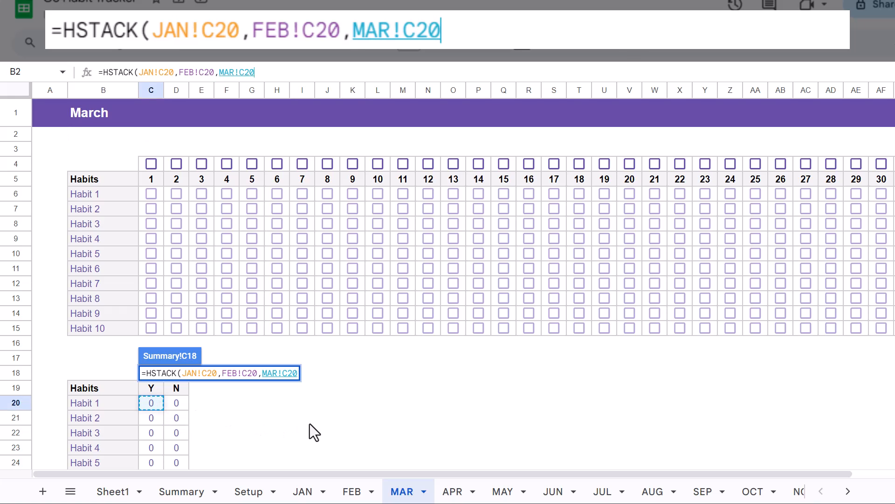
pyautogui.write(',')
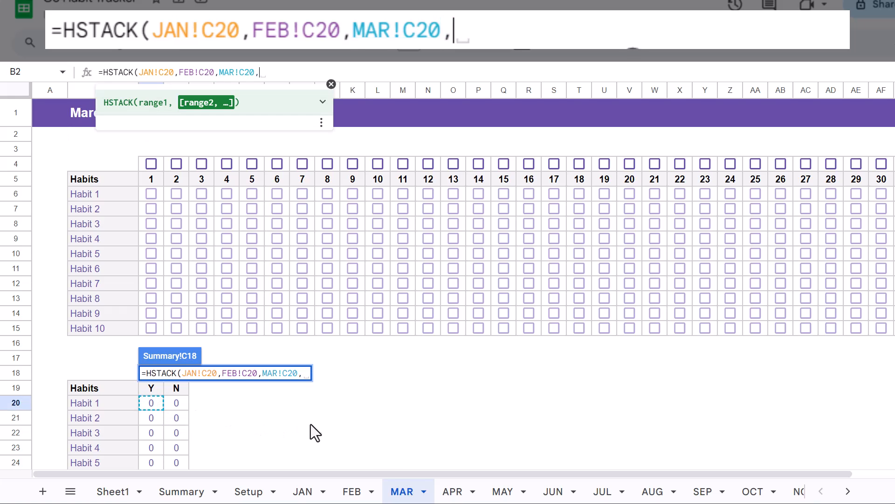
pyautogui.click(439, 493)
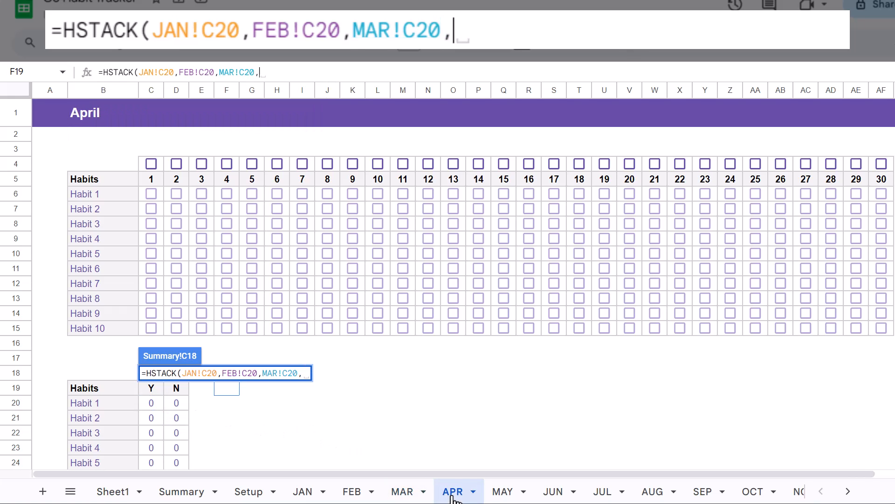
pyautogui.click(156, 404)
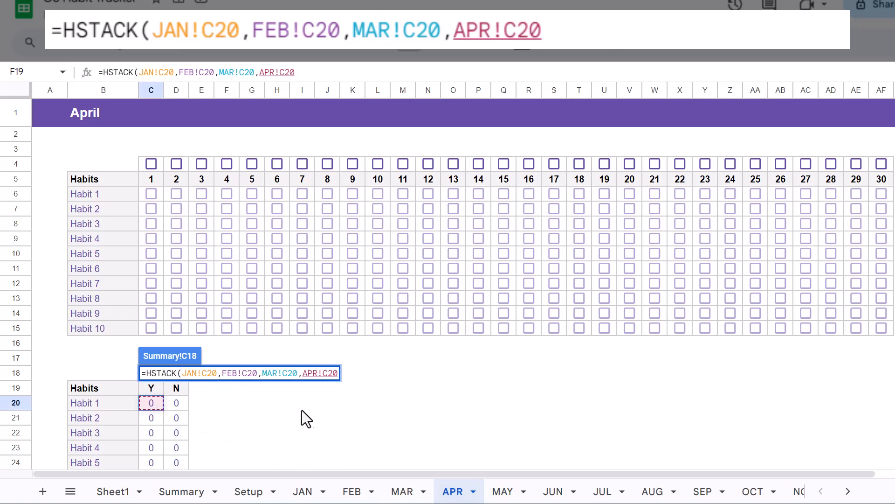
pyautogui.write(',')
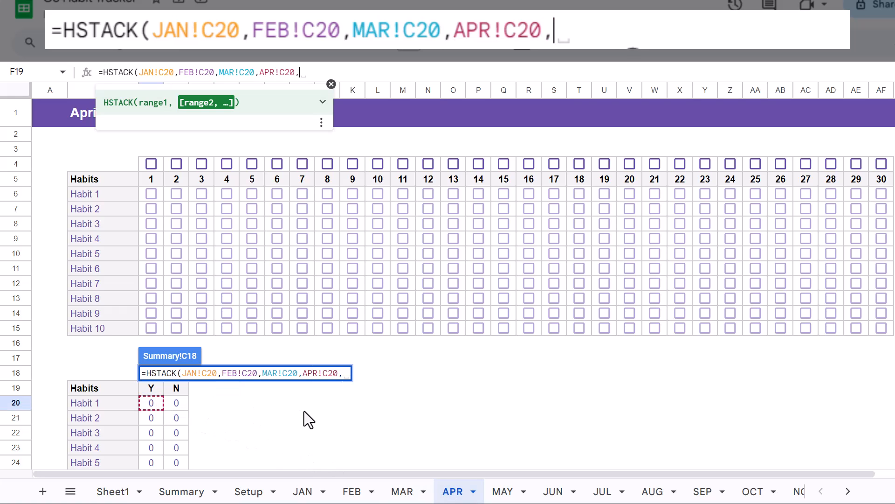
# - Extend the HSTACK formula with the Habit 1 Y counts for May to August: MAY!C20, JUN!C20, JUL!C20 and AUG!C20
pyautogui.click(502, 491)
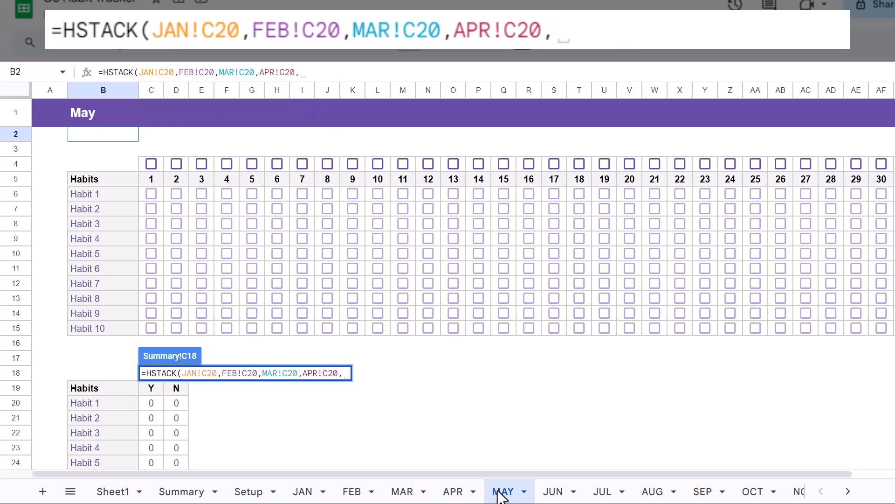
pyautogui.click(161, 402)
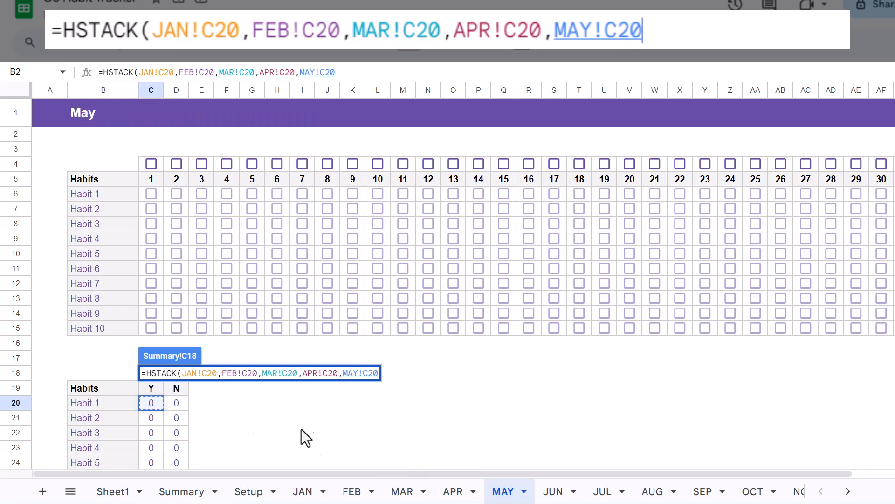
pyautogui.write(',')
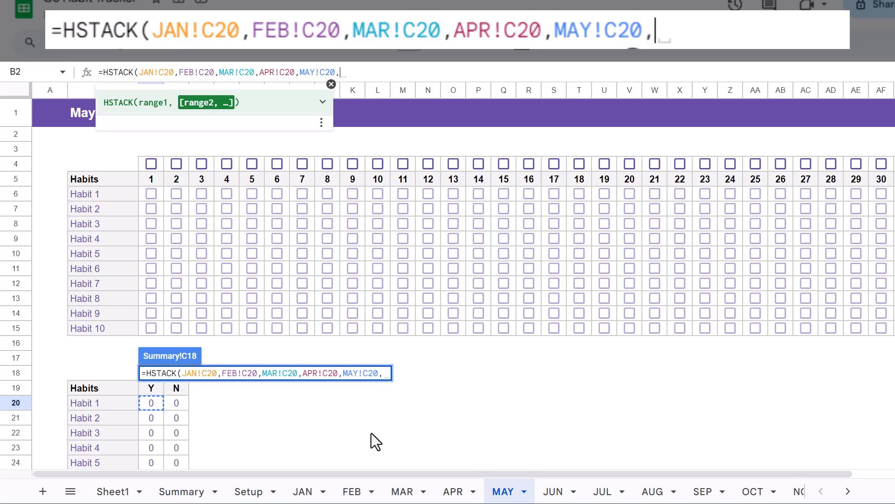
pyautogui.click(552, 489)
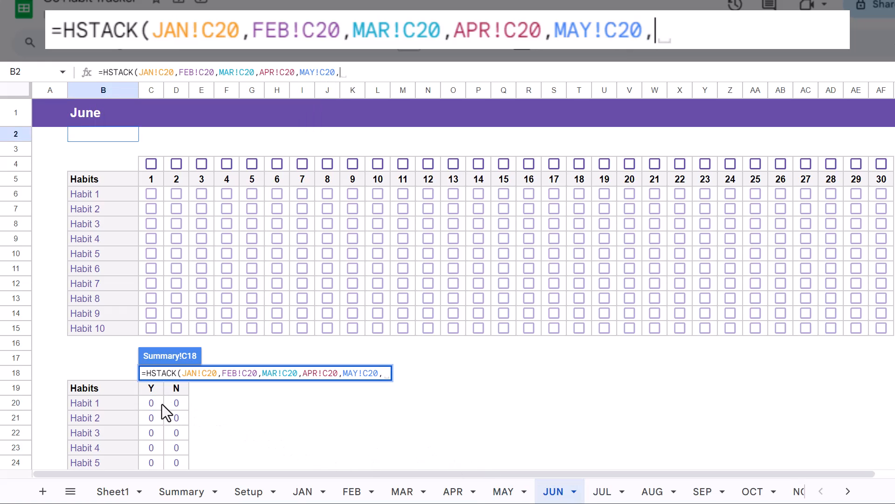
pyautogui.click(158, 403)
pyautogui.write(',')
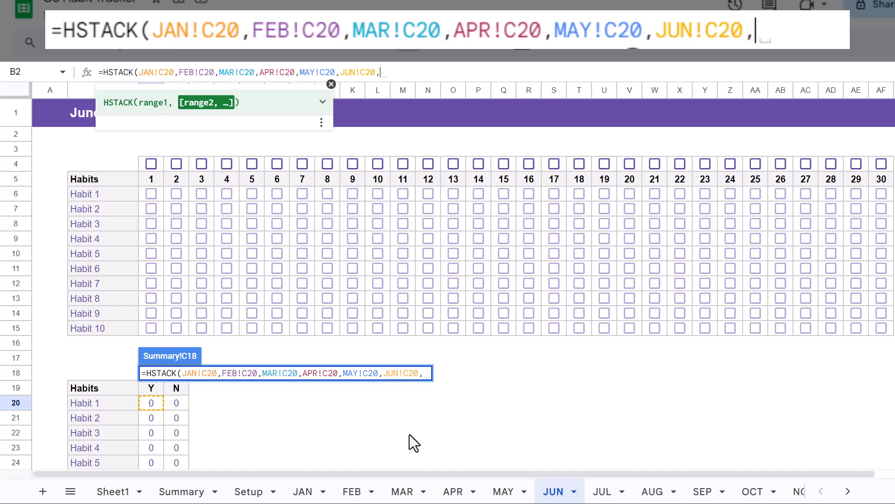
pyautogui.click(601, 491)
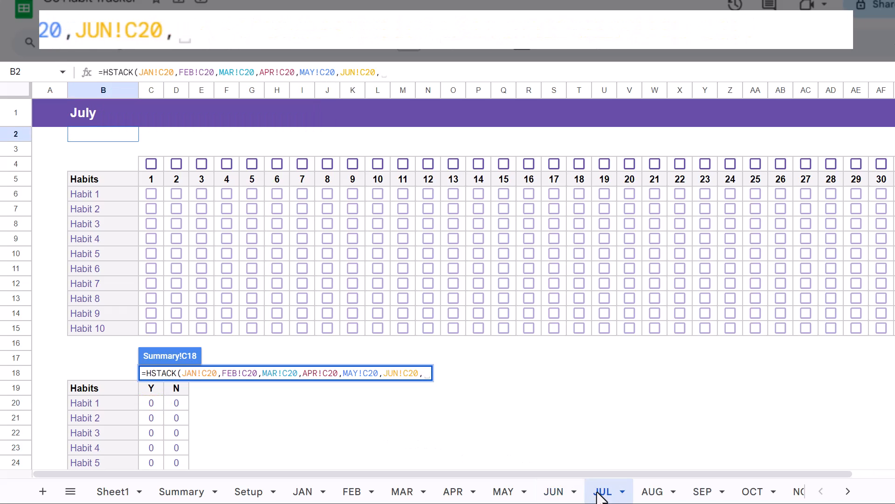
pyautogui.click(155, 404)
pyautogui.write(',')
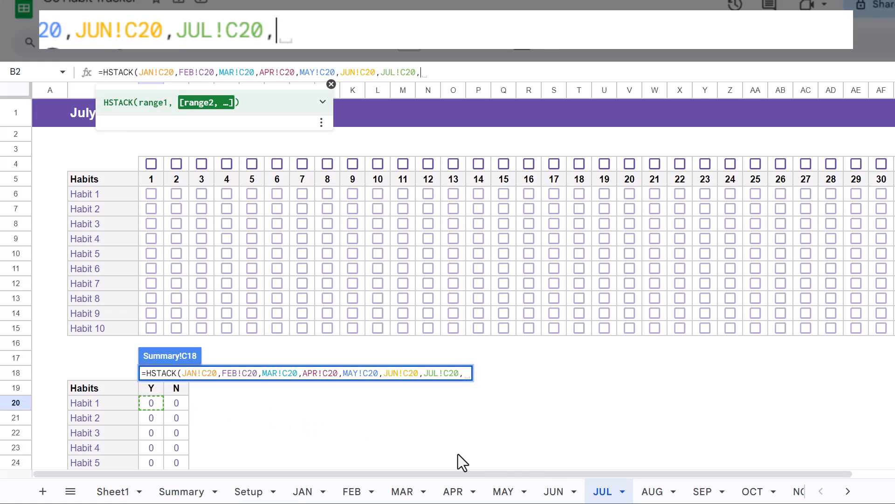
pyautogui.click(652, 492)
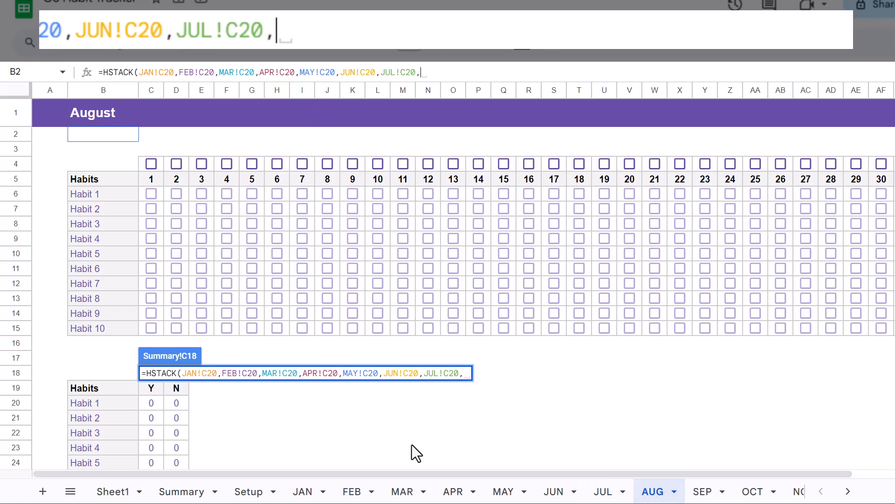
pyautogui.click(153, 406)
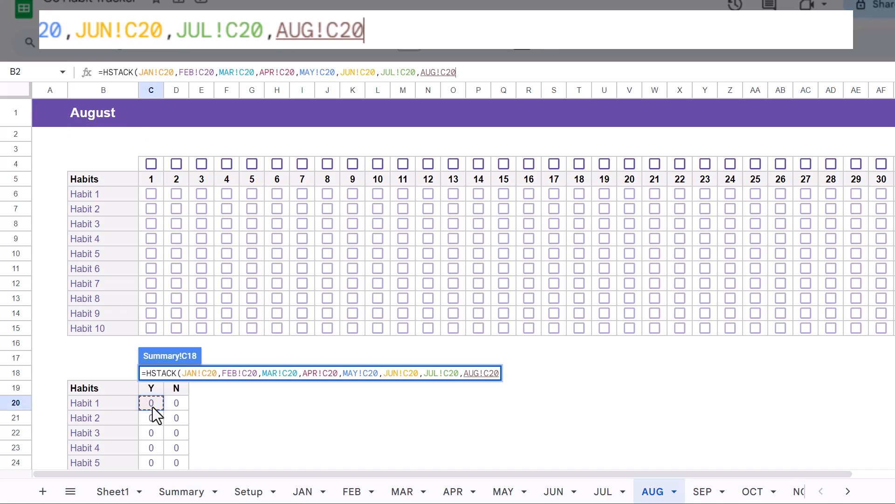
pyautogui.write(',')
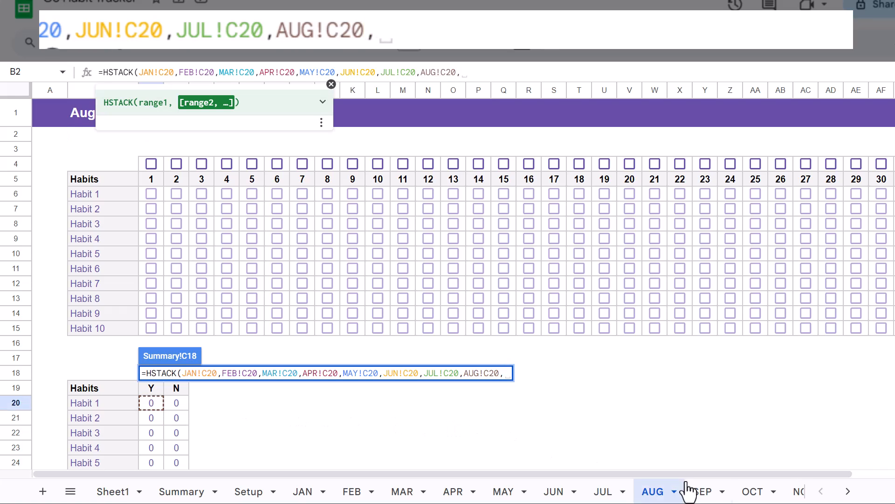
# - Complete the HSTACK formula in Summary C18 with SEP!C20, OCT!C20, NOV!C20 and DEC!C20, Habit 1's September to December Y counts
pyautogui.click(703, 493)
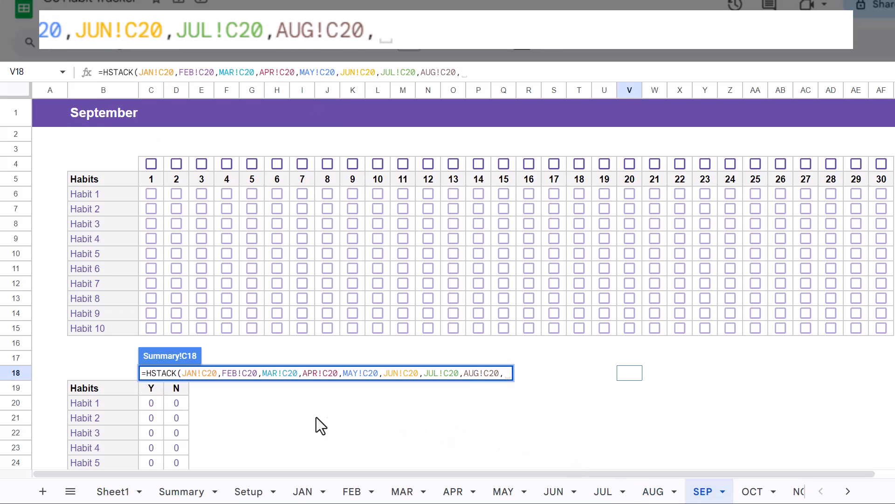
pyautogui.click(157, 402)
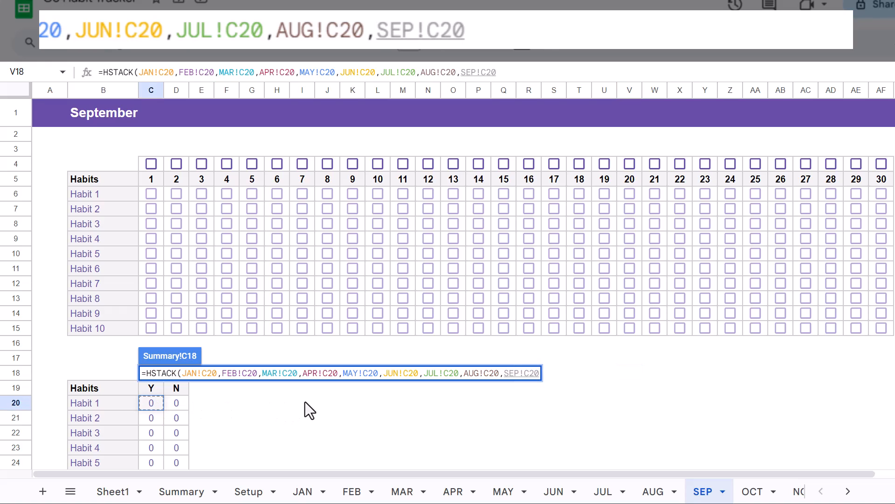
pyautogui.write(',')
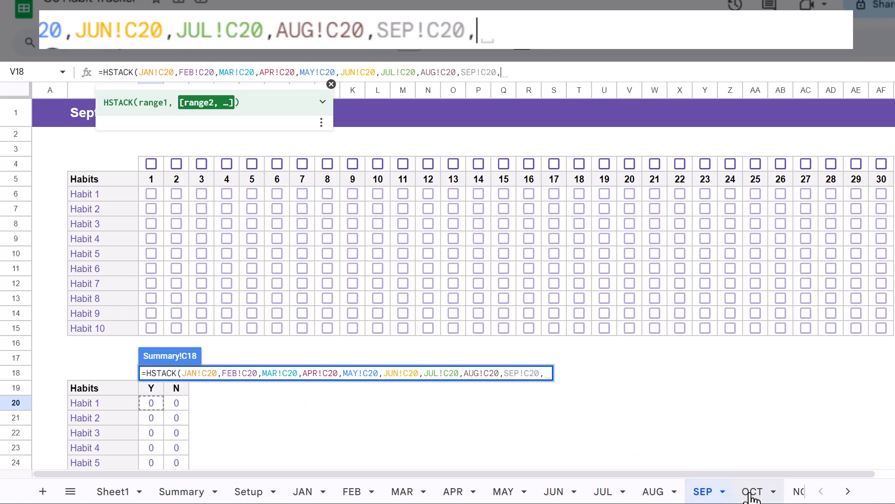
pyautogui.click(752, 495)
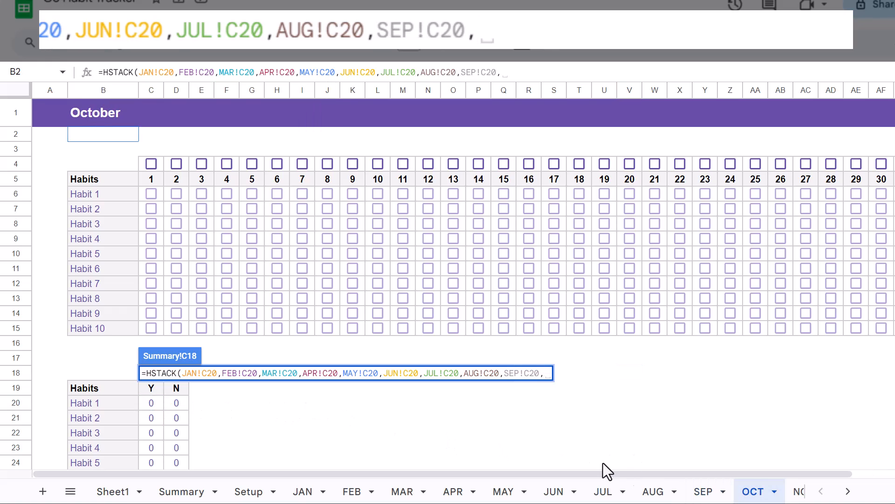
pyautogui.click(150, 404)
pyautogui.write(',')
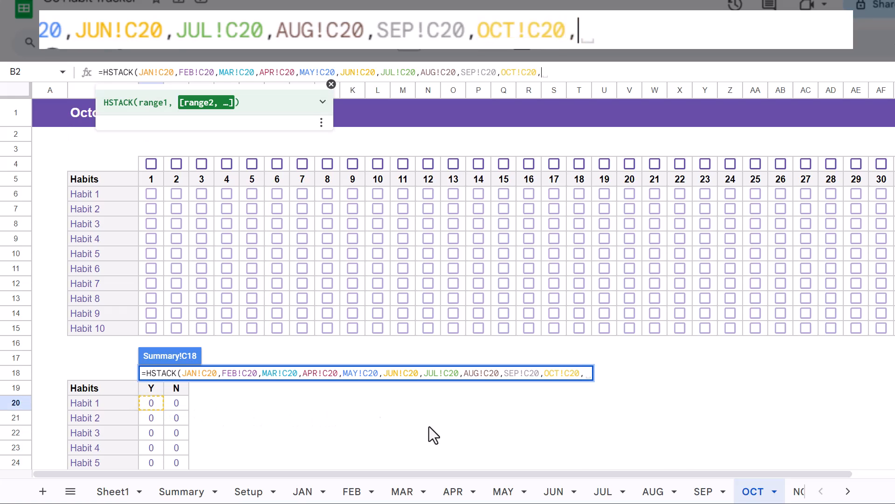
pyautogui.click(795, 497)
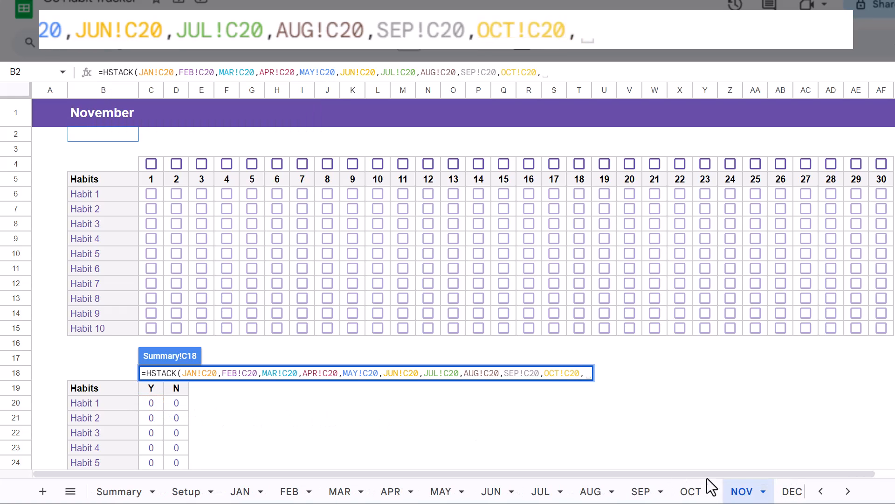
pyautogui.click(151, 403)
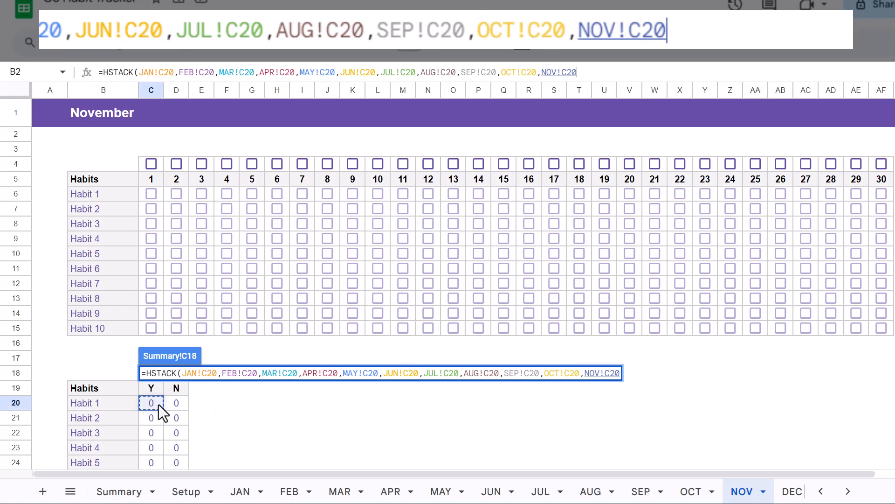
pyautogui.write(',')
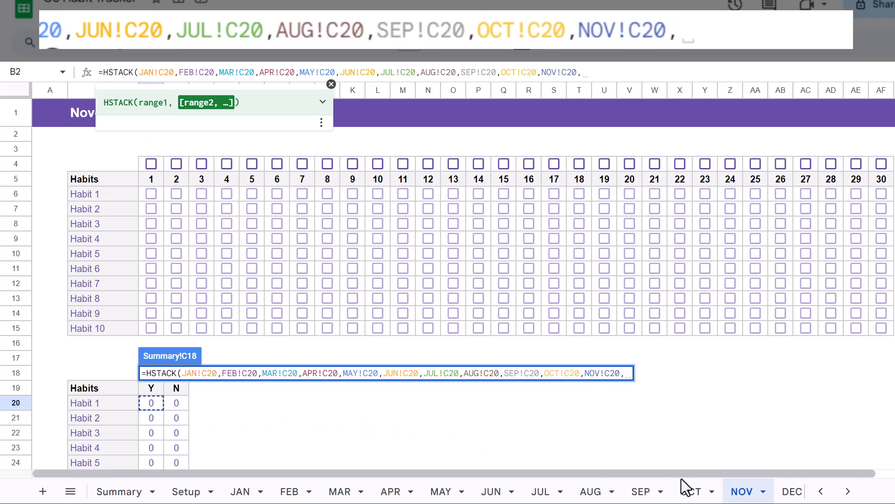
pyautogui.click(789, 492)
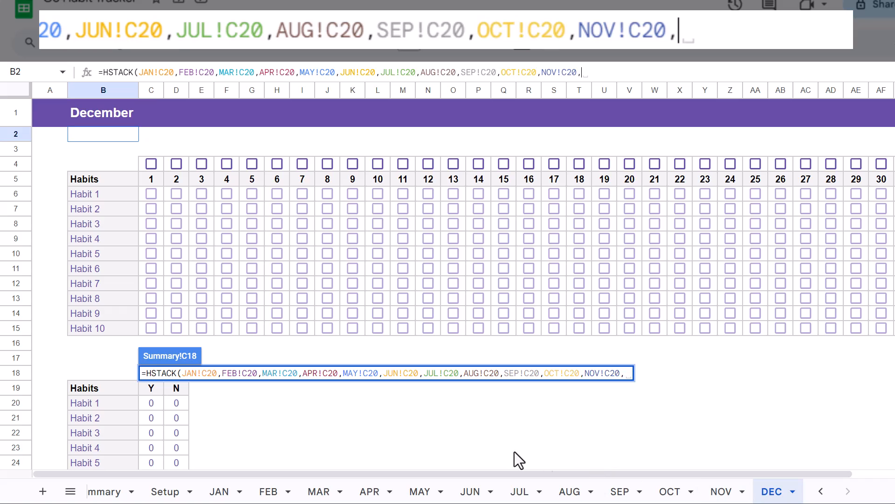
pyautogui.click(158, 404)
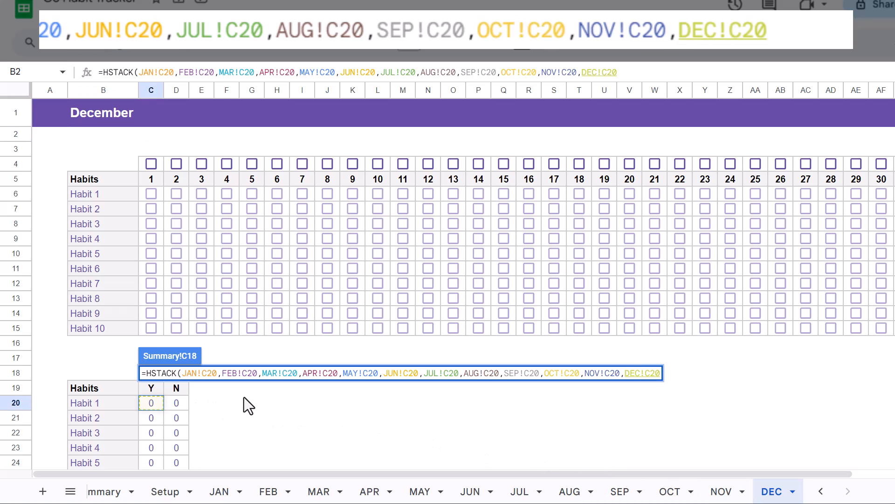
pyautogui.write(')')
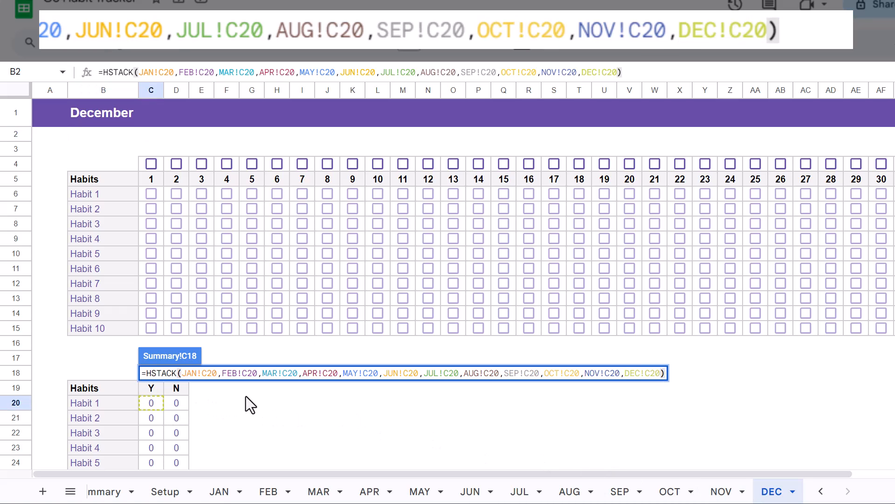
pyautogui.press('Return')
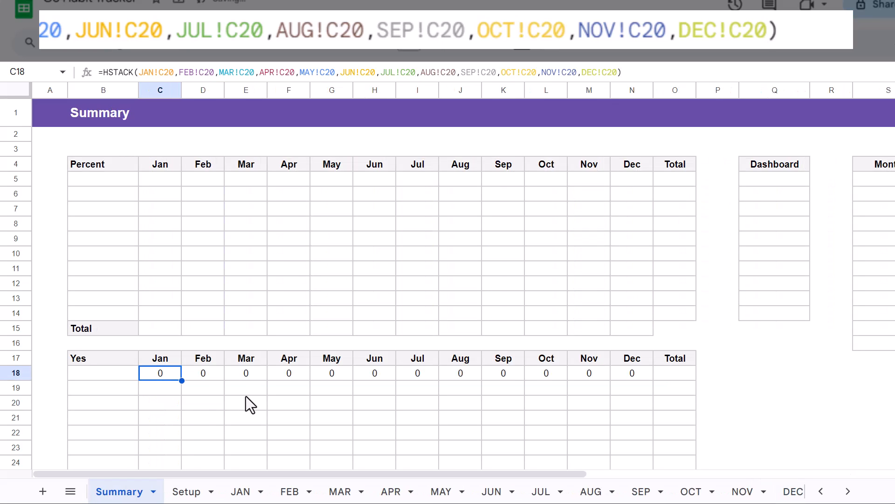
# - Fill the January HSTACK formula in C18 of the Yes table down through C27
pyautogui.scroll(-2, 169, 395)
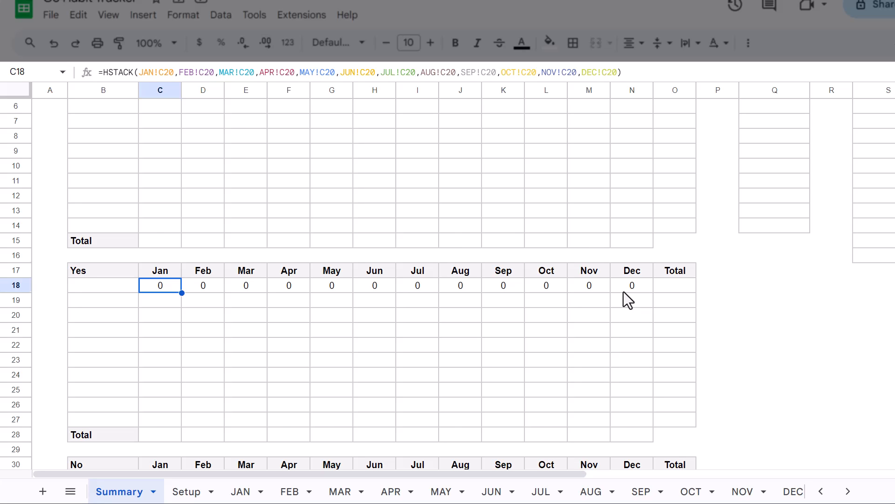
pyautogui.scroll(-2, 624, 293)
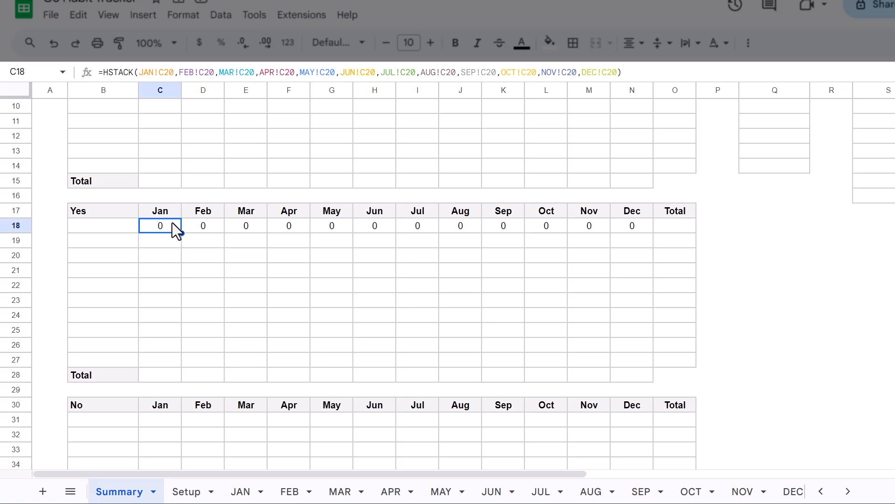
pyautogui.moveTo(181, 232); pyautogui.dragTo(182, 362)
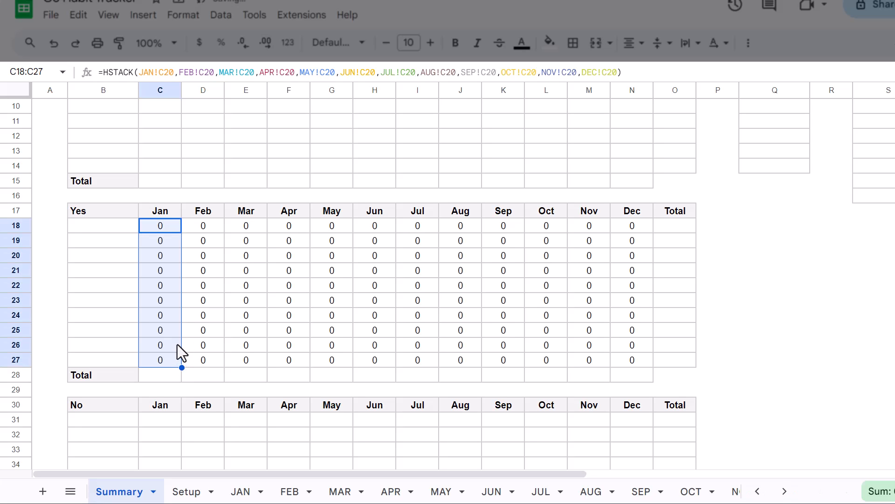
pyautogui.click(176, 343)
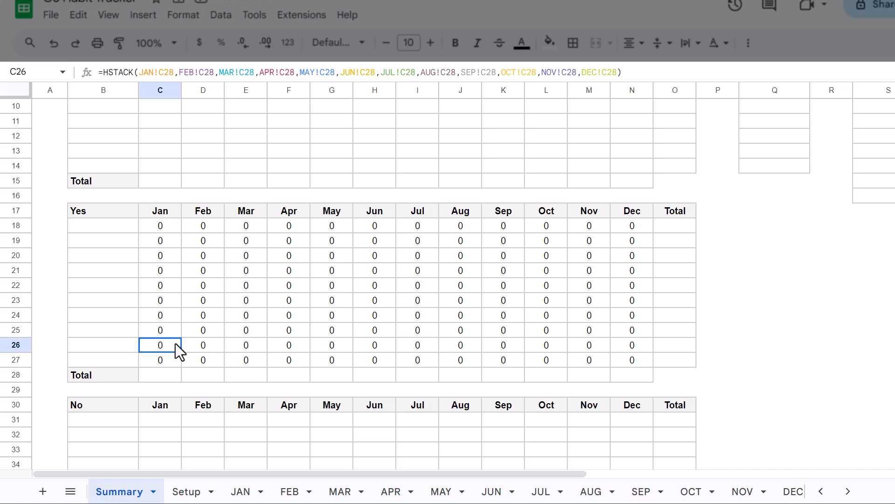
# - Copy the HSTACK formula text from C18 and paste it into C31, the No table's first January cell
pyautogui.click(174, 228)
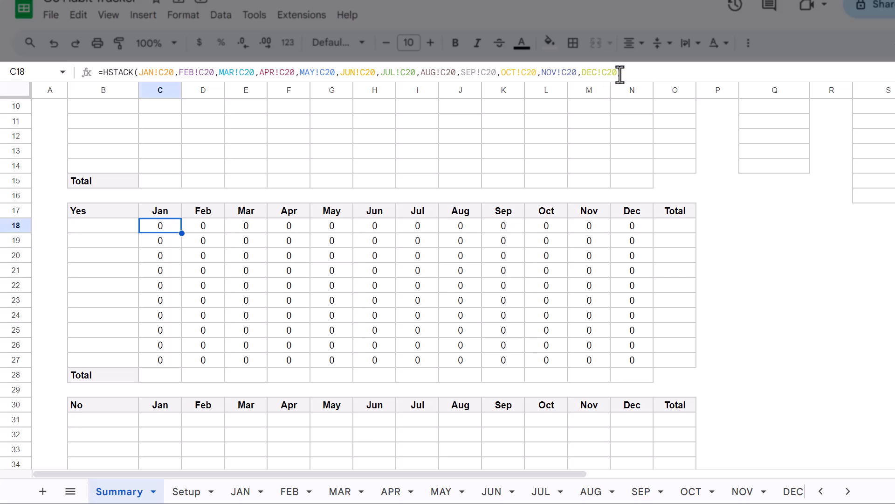
pyautogui.moveTo(644, 73); pyautogui.dragTo(96, 76)
pyautogui.hotkey('ctrl', 'c')
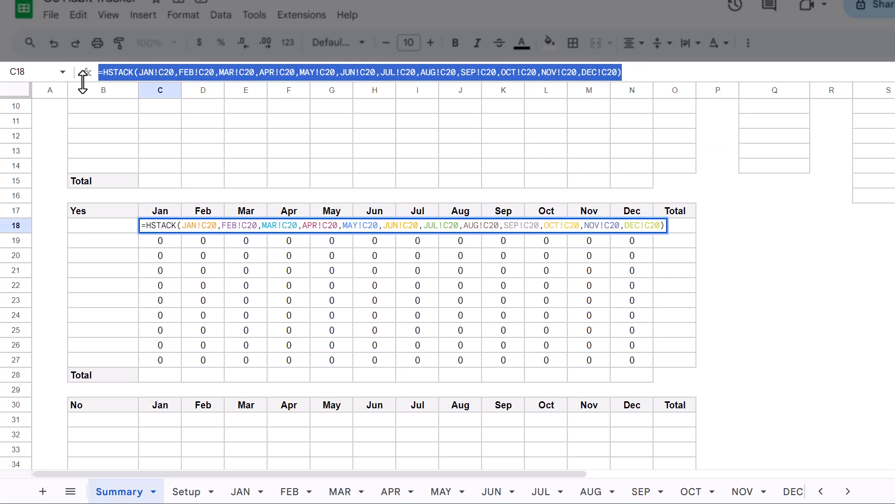
pyautogui.press('Return')
pyautogui.scroll(-2, 150, 300)
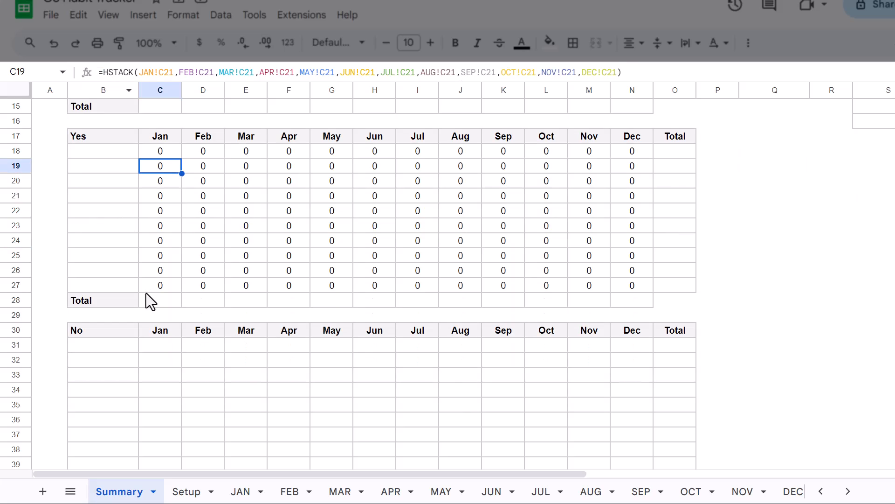
pyautogui.click(160, 344)
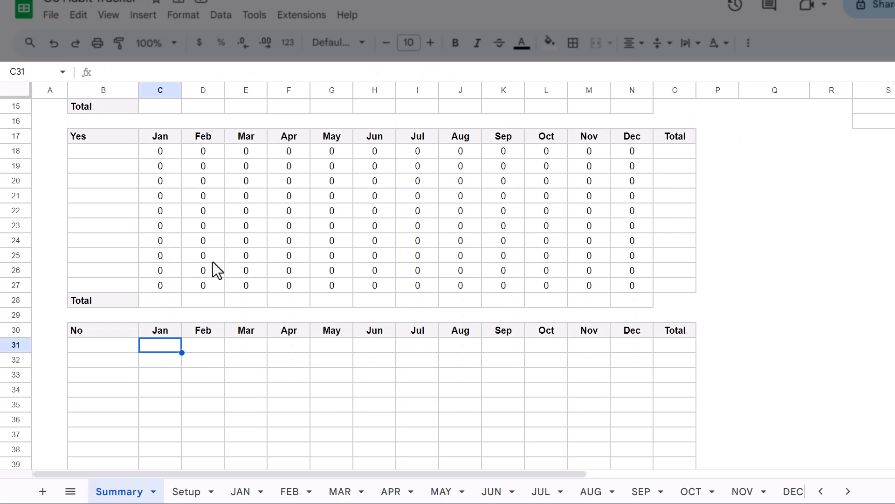
pyautogui.click(288, 71)
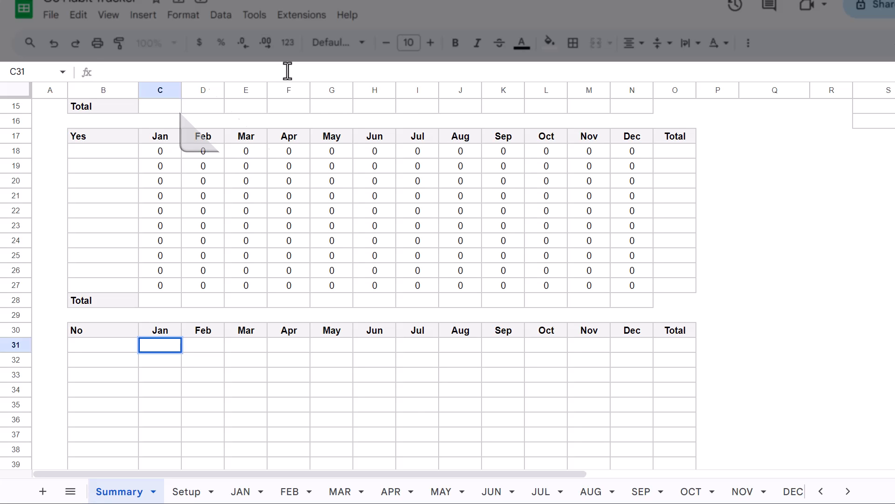
pyautogui.hotkey('ctrl', 'v')
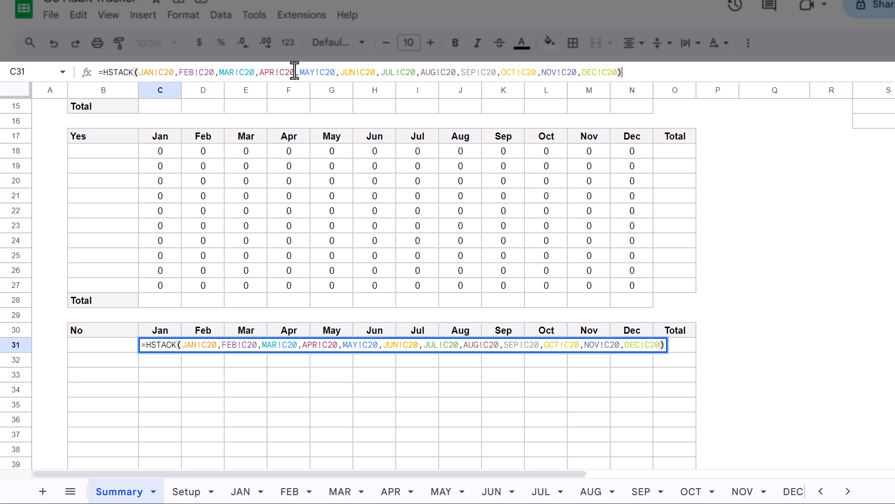
# - In the C31 formula, change the JAN, FEB, MAR and APR sheet references to D20
pyautogui.click(167, 72)
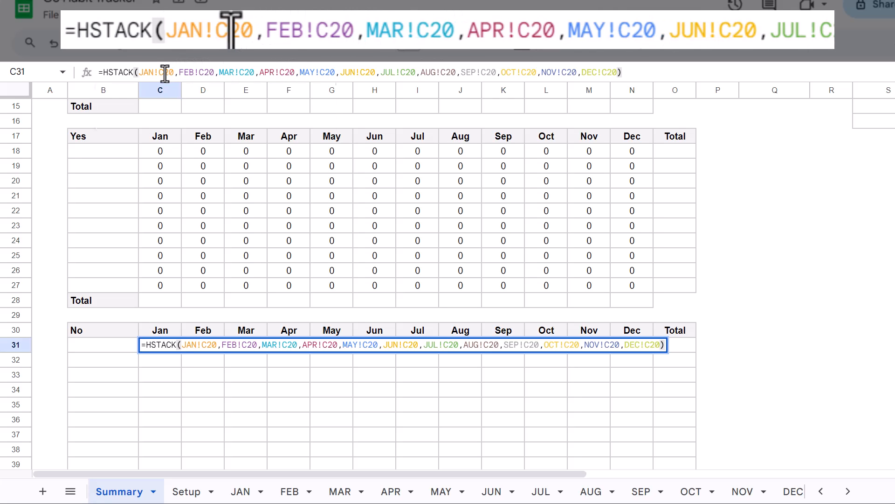
pyautogui.press('BackSpace')
pyautogui.write('D')
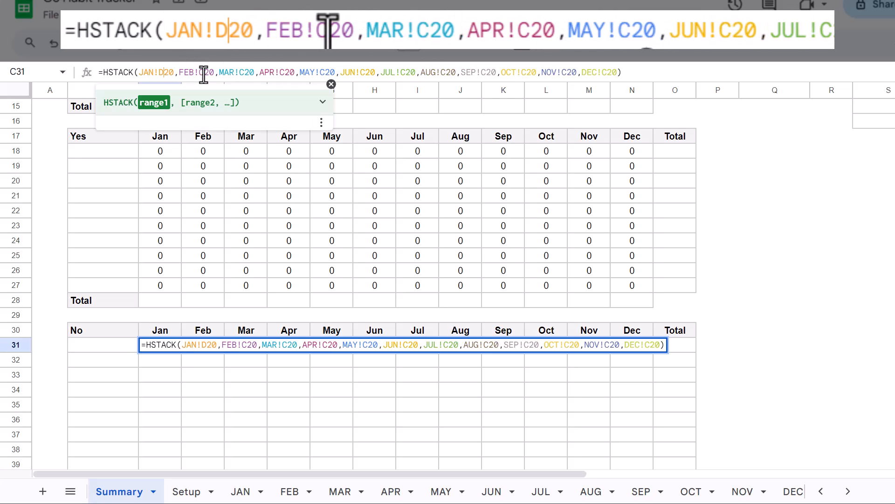
pyautogui.click(205, 73)
pyautogui.press('BackSpace')
pyautogui.write('D')
pyautogui.click(246, 72)
pyautogui.press('BackSpace')
pyautogui.write('D')
pyautogui.click(288, 72)
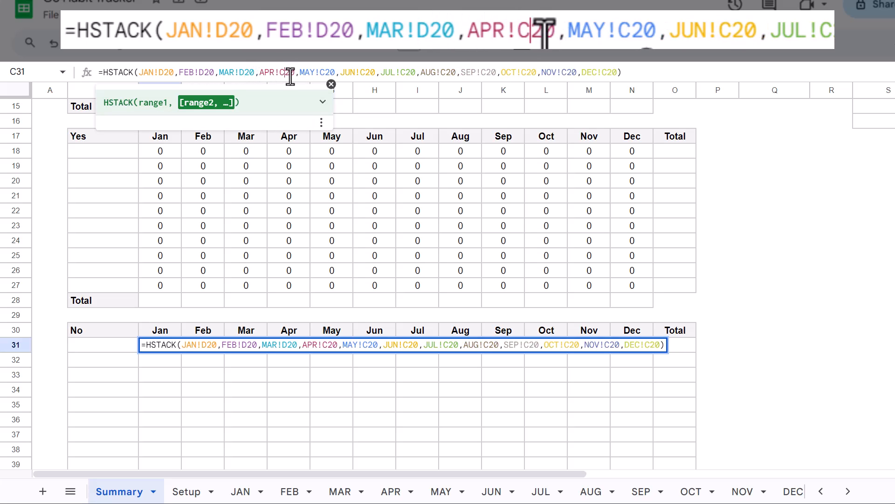
pyautogui.press('BackSpace')
pyautogui.write('D')
# - In the C31 formula, change the MAY, JUN, JUL and AUG sheet references to D20
pyautogui.click(325, 73)
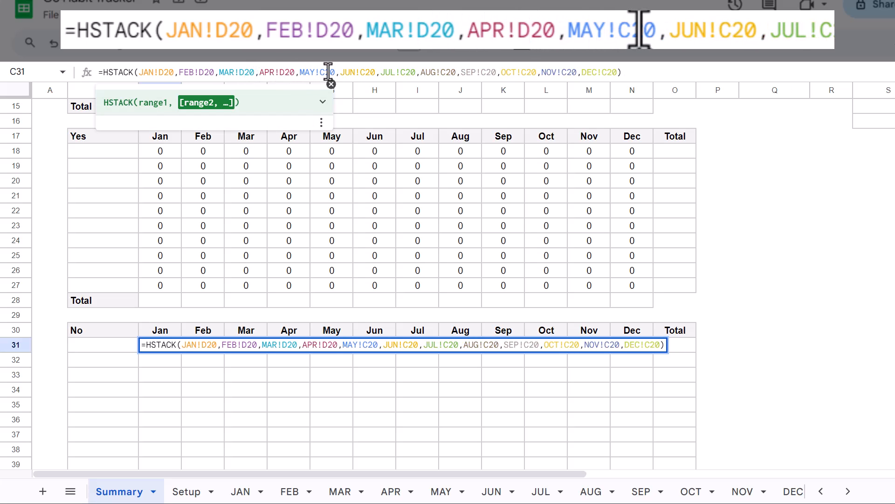
pyautogui.press('BackSpace')
pyautogui.write('D')
pyautogui.click(369, 73)
pyautogui.press('BackSpace')
pyautogui.write('D')
pyautogui.click(406, 73)
pyautogui.press('BackSpace')
pyautogui.write('D')
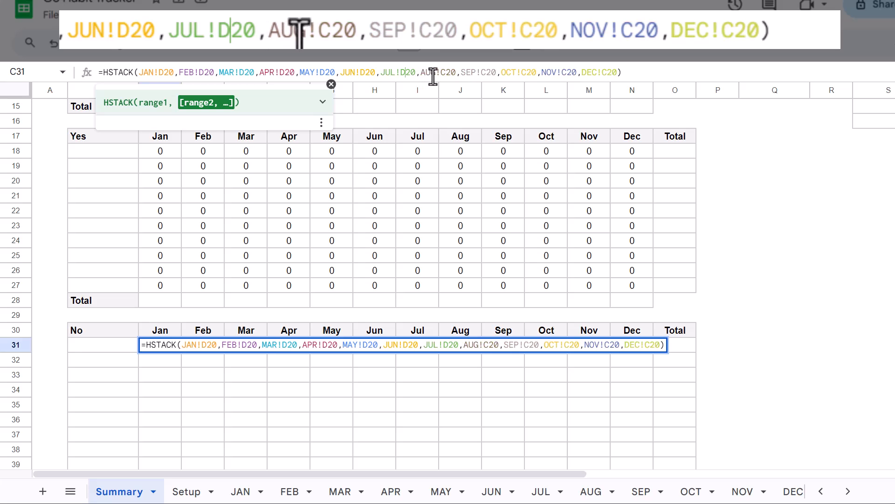
pyautogui.click(445, 73)
pyautogui.press('BackSpace')
pyautogui.write('D')
# - Change the SEP, OCT, NOV and DEC sheet references in the C31 formula to D20 and commit the formula
pyautogui.click(487, 73)
pyautogui.press('BackSpace')
pyautogui.write('D')
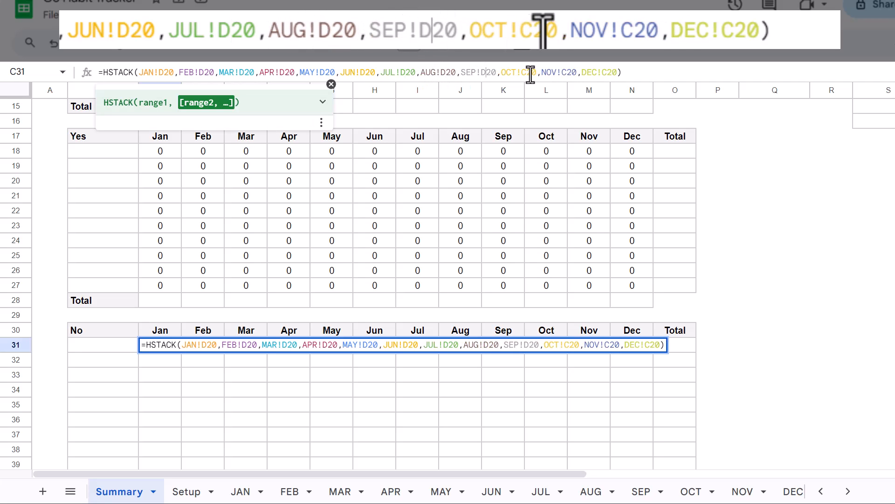
pyautogui.click(527, 73)
pyautogui.press('BackSpace')
pyautogui.write('D')
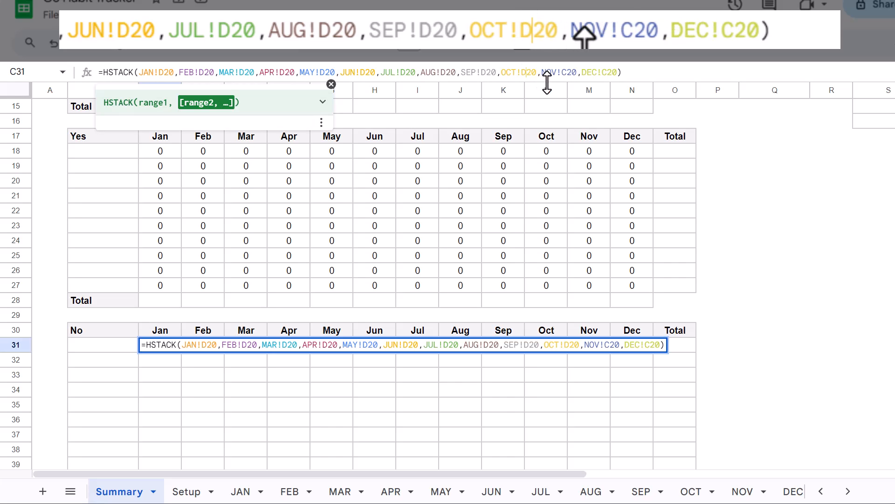
pyautogui.click(567, 74)
pyautogui.press('BackSpace')
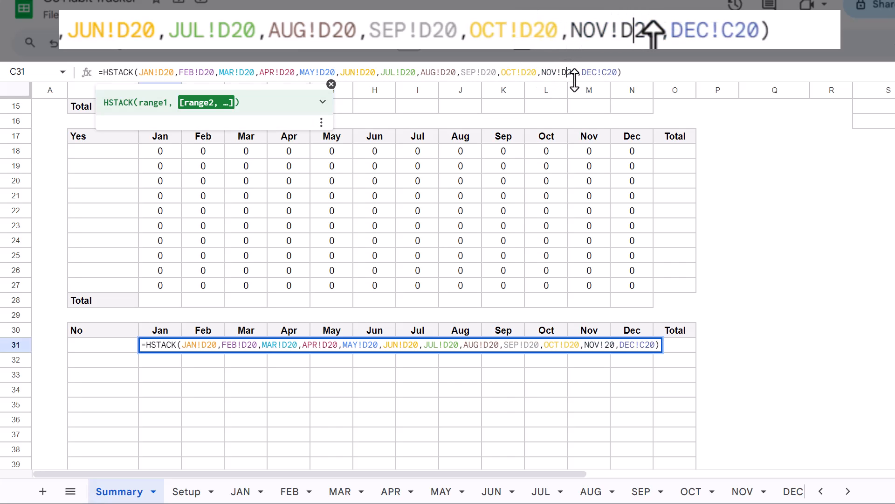
pyautogui.write('D')
pyautogui.click(605, 73)
pyautogui.press('BackSpace')
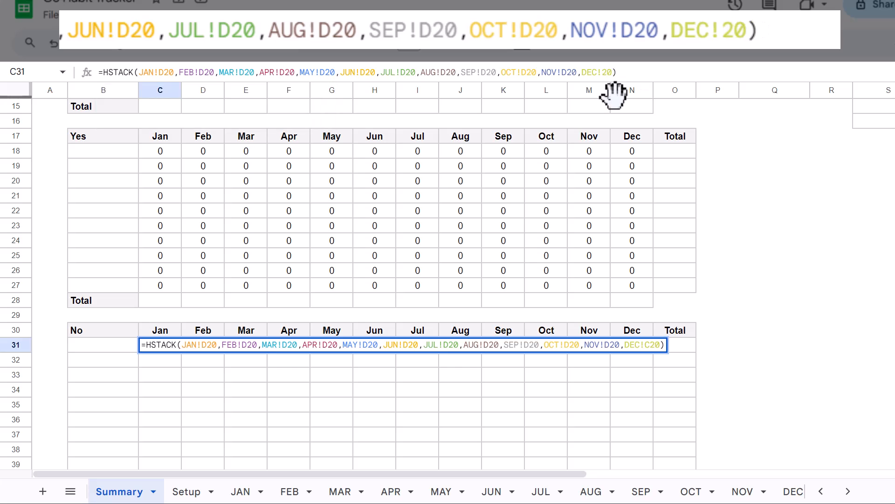
pyautogui.write('D')
pyautogui.press('Return')
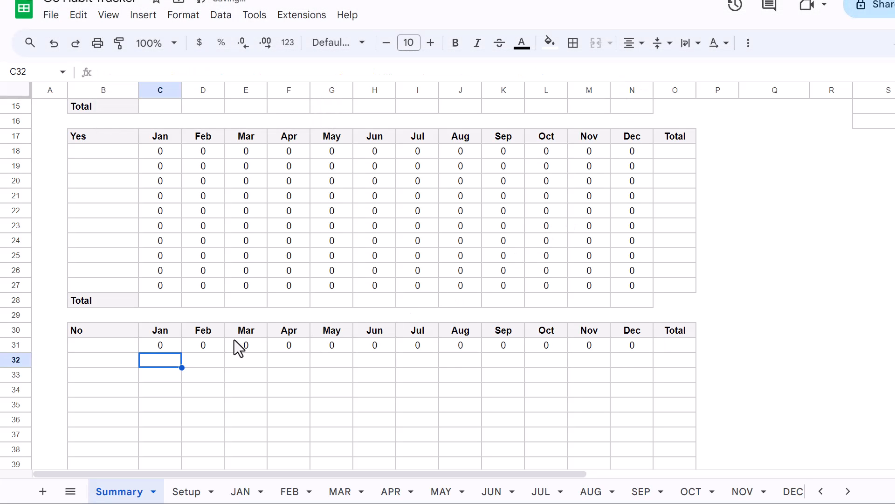
# - Fill the HSTACK formula in C31 of the No table down through C40
pyautogui.click(176, 345)
pyautogui.scroll(-2, 175, 344)
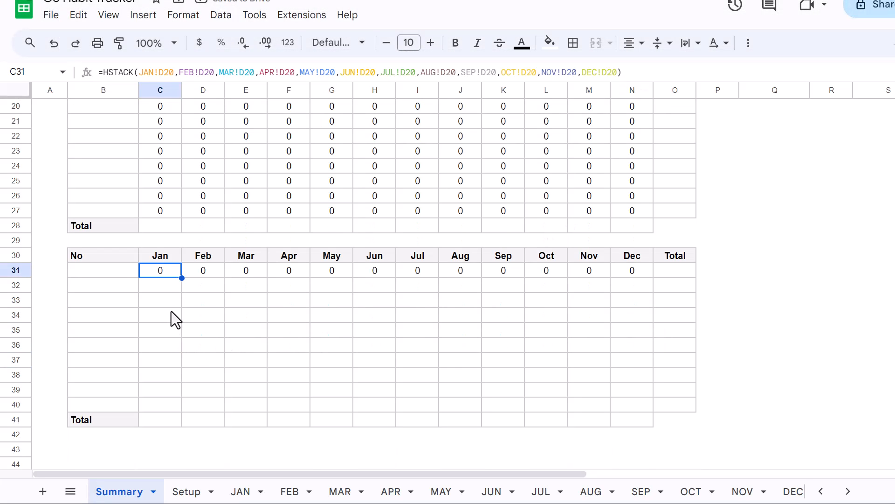
pyautogui.moveTo(182, 280); pyautogui.dragTo(175, 408)
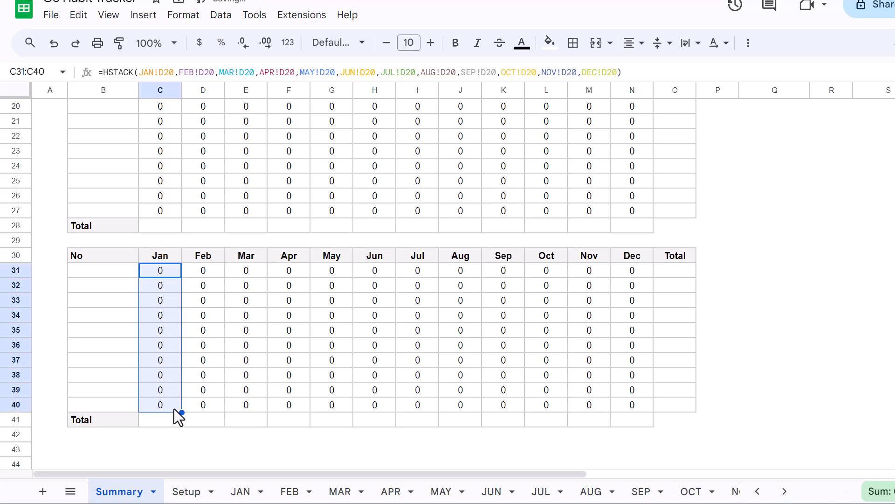
pyautogui.click(173, 288)
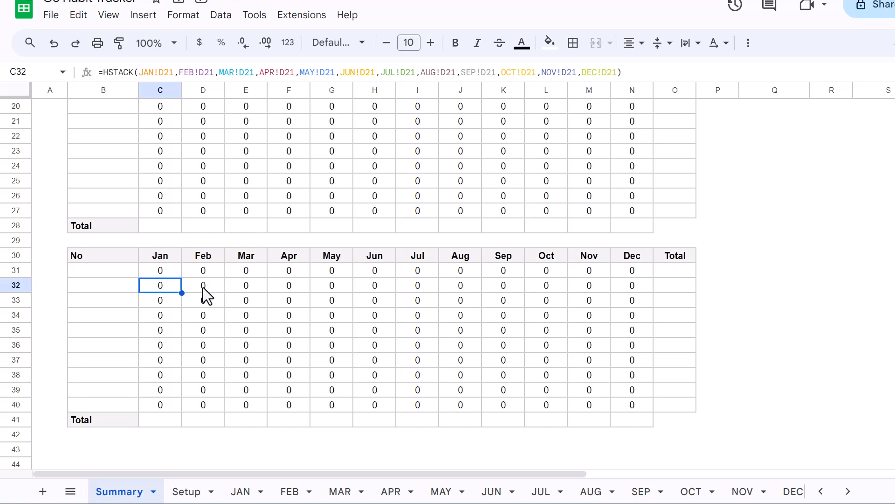
# - Enter =SUM(C18:C27) in C28 as the January total of the Yes table
pyautogui.scroll(2, 203, 287)
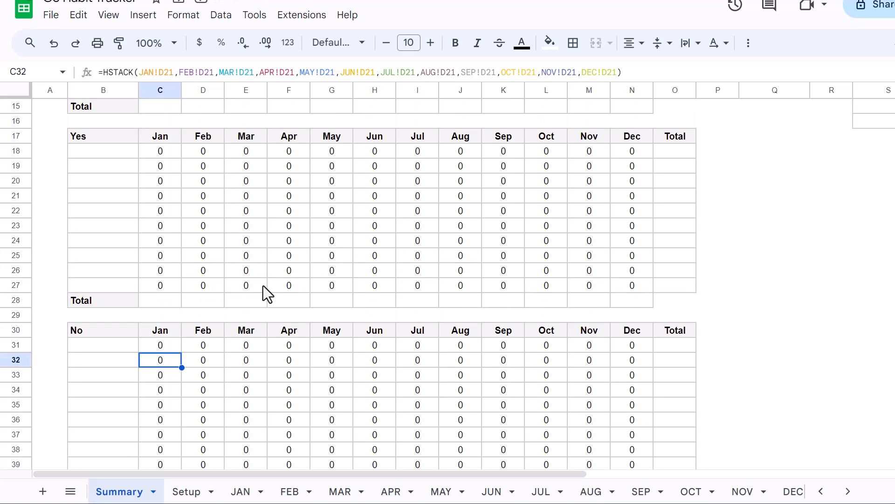
pyautogui.click(179, 298)
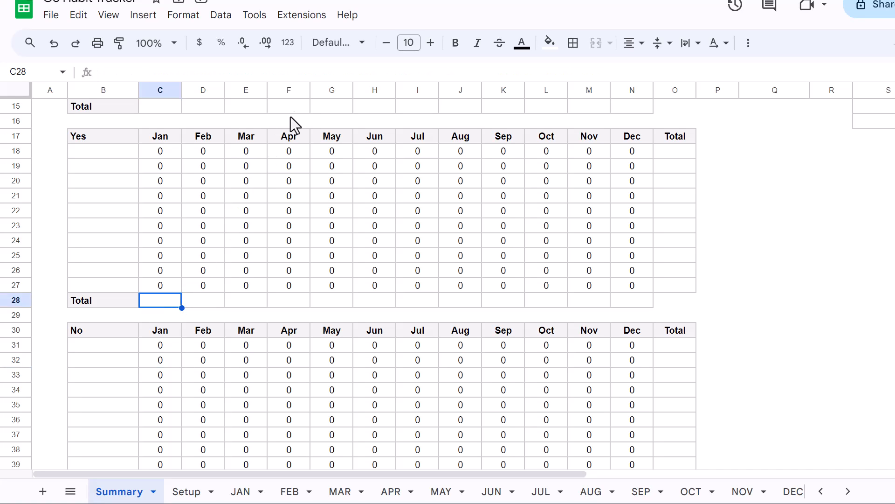
pyautogui.click(349, 71)
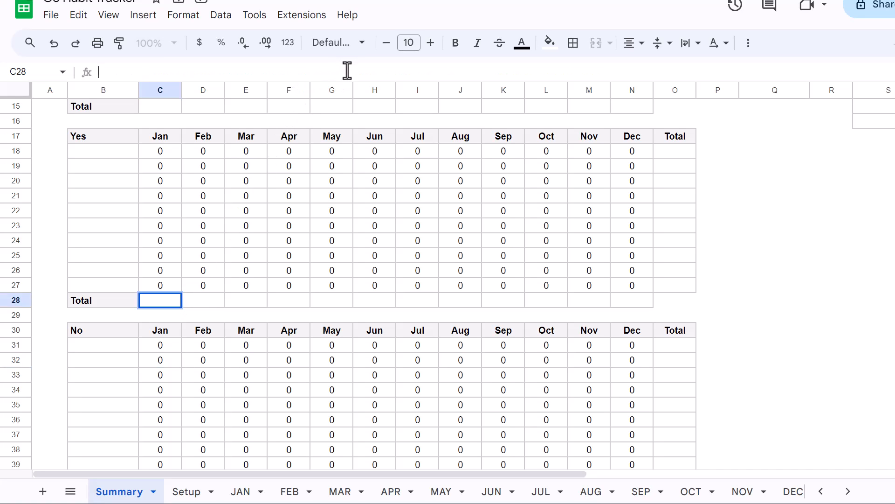
pyautogui.write('=su')
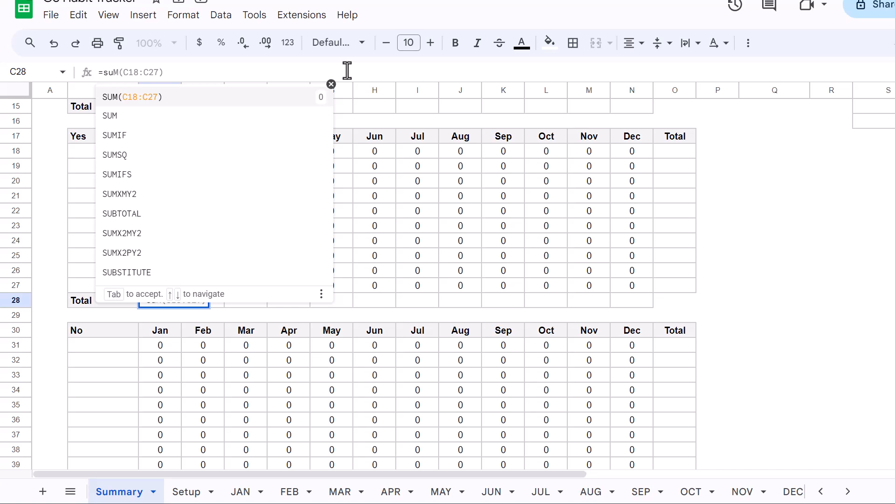
pyautogui.write('m')
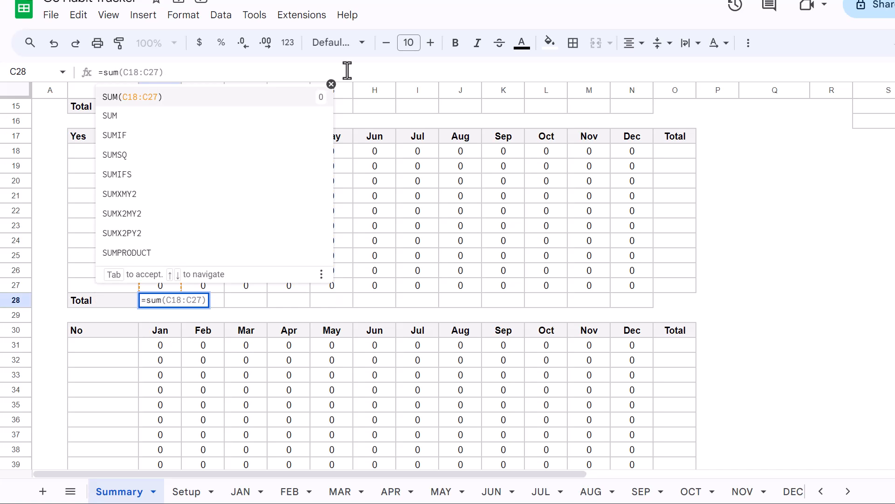
pyautogui.click(264, 98)
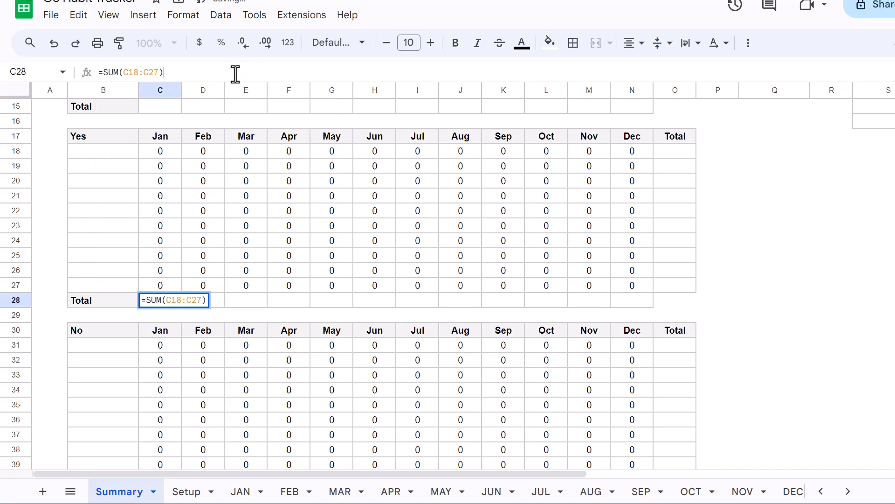
pyautogui.press('Return')
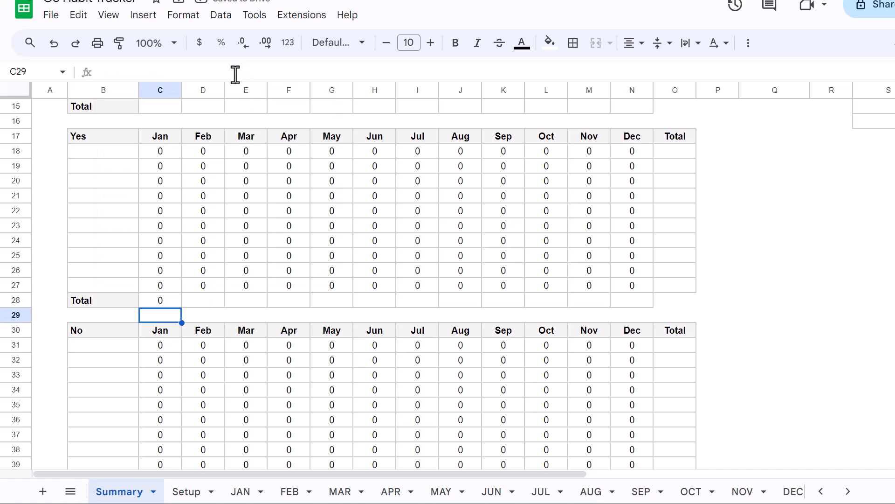
# - Make the January total in C28 bold and fill it across the Total row to December in N28
pyautogui.click(175, 299)
pyautogui.hotkey('ctrl', 'b')
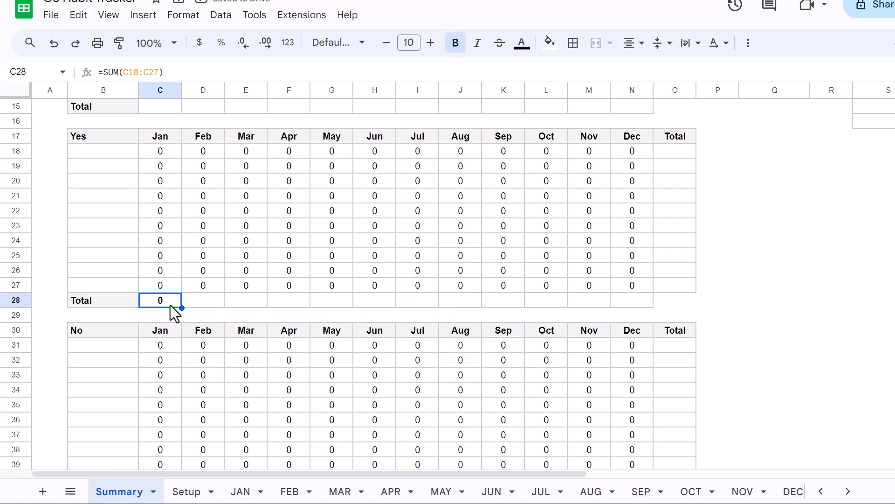
pyautogui.moveTo(182, 307); pyautogui.dragTo(625, 295)
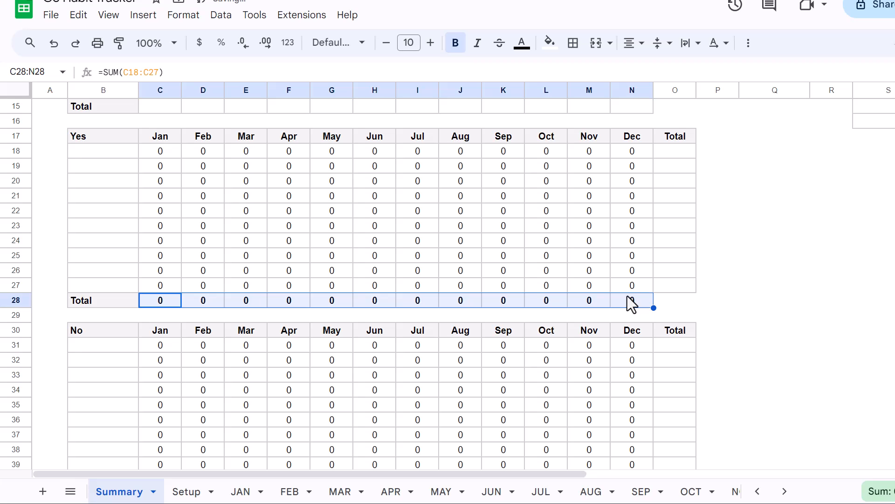
# - Copy the Yes table's totals in C28:N28 into the No table's Total row, starting at C41
pyautogui.hotkey('ctrl', 'c')
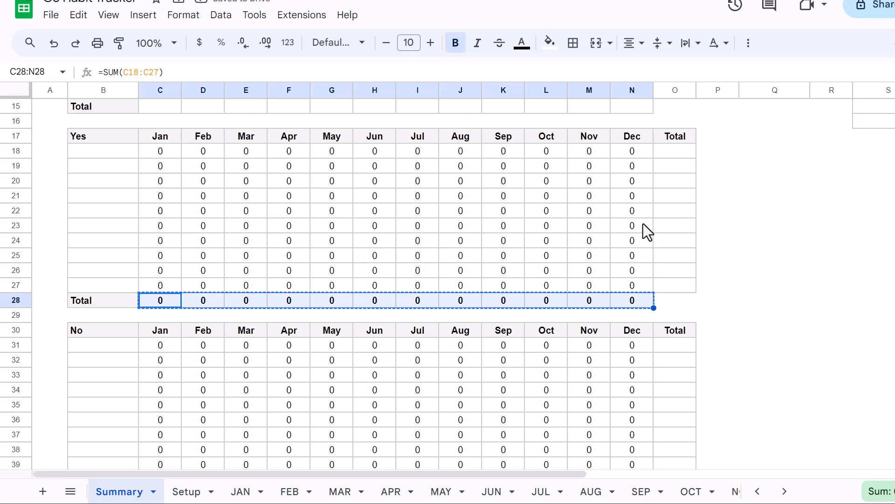
pyautogui.scroll(-2, 606, 282)
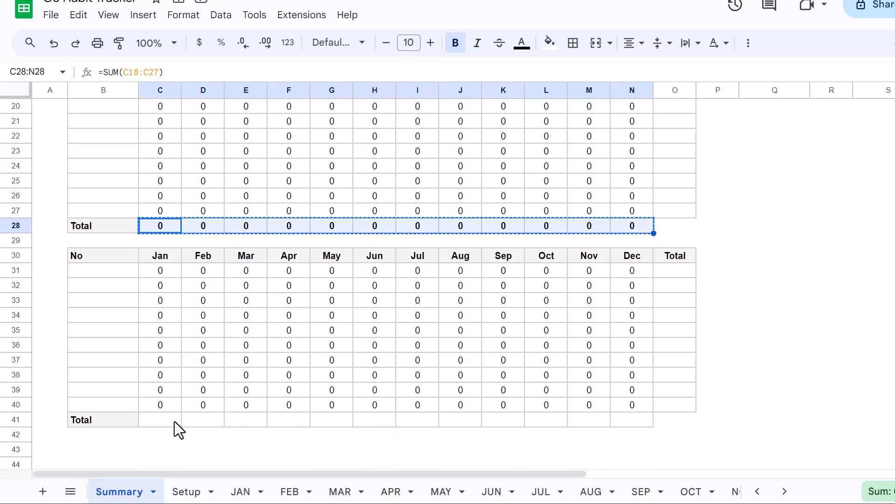
pyautogui.click(175, 421)
pyautogui.hotkey('ctrl', 'v')
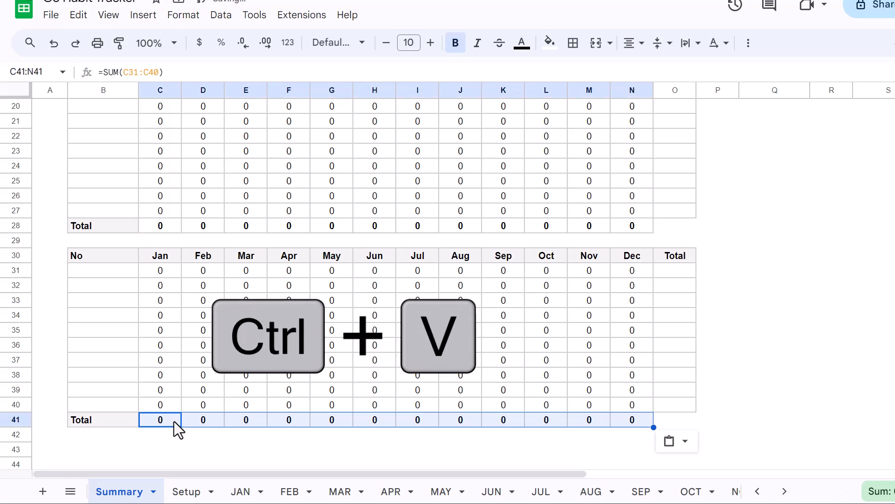
# - Enter =SUM(C18:N18) in O18 as the first row's yearly total of the Yes table
pyautogui.scroll(2, 185, 420)
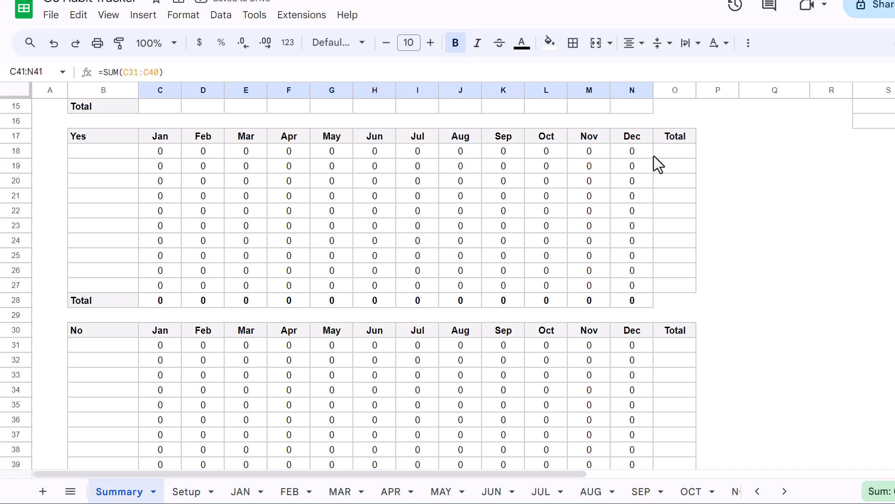
pyautogui.click(667, 155)
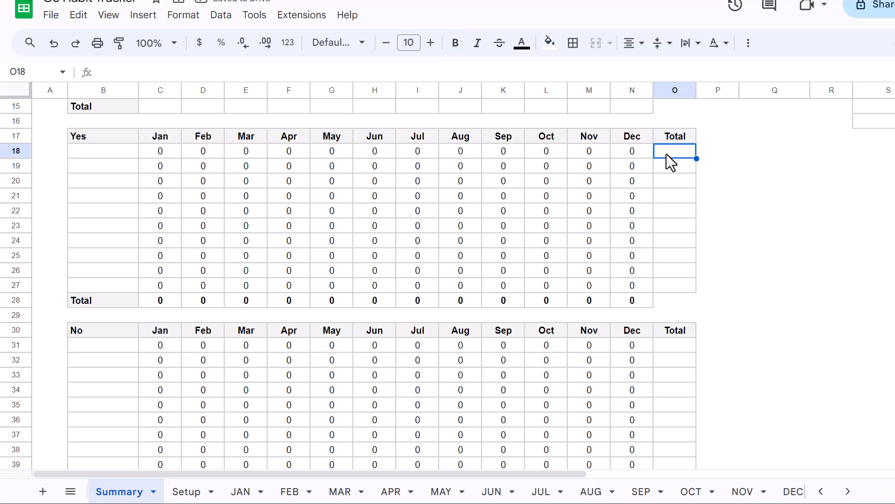
pyautogui.click(696, 74)
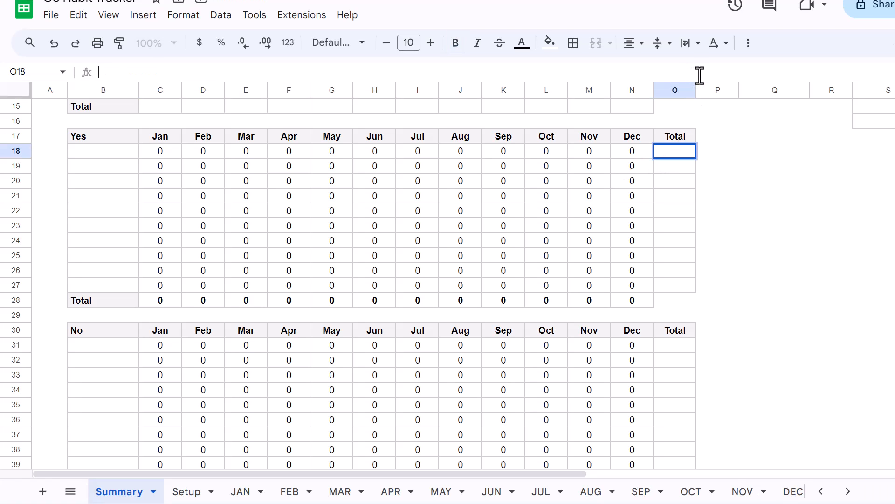
pyautogui.write('=sum')
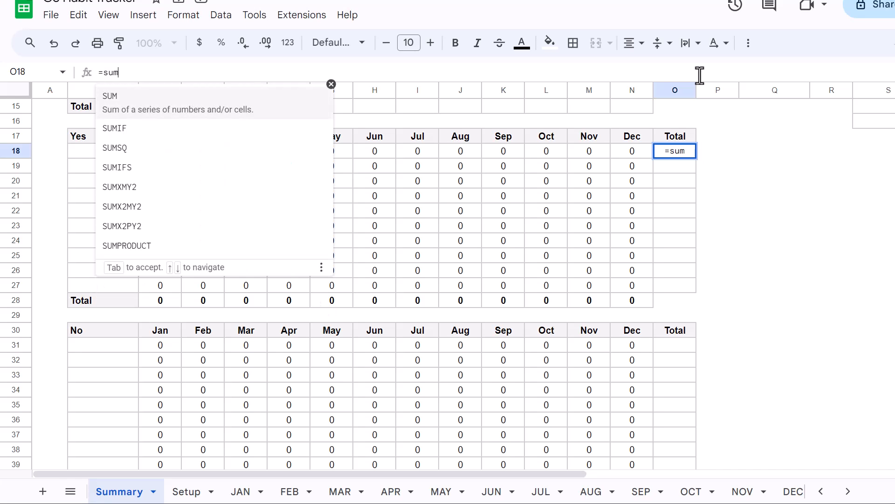
pyautogui.press('Tab')
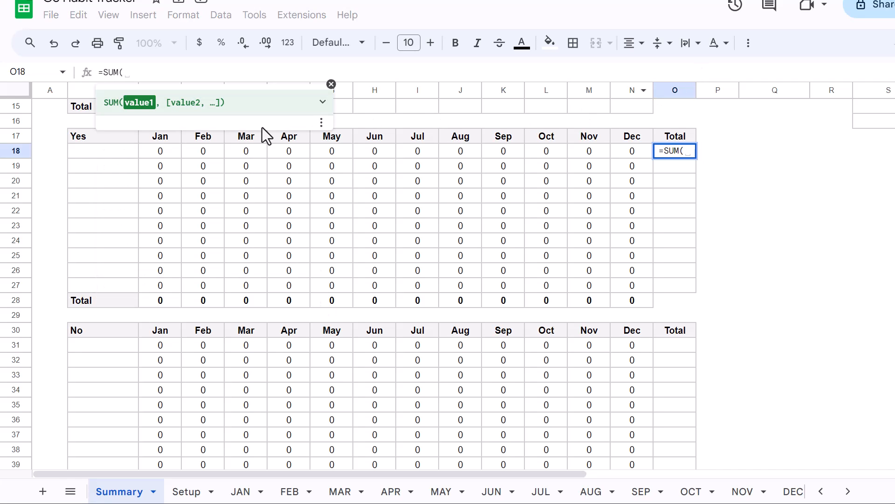
pyautogui.moveTo(167, 150); pyautogui.dragTo(621, 154)
pyautogui.write(')')
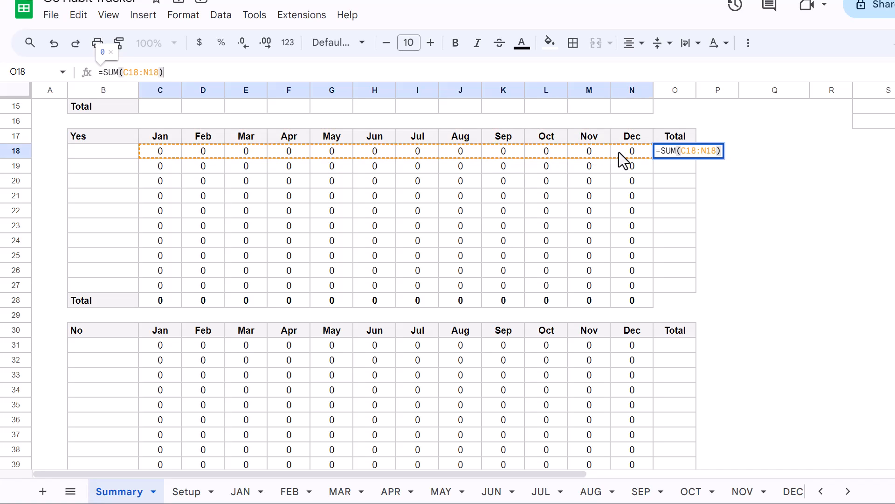
pyautogui.press('Return')
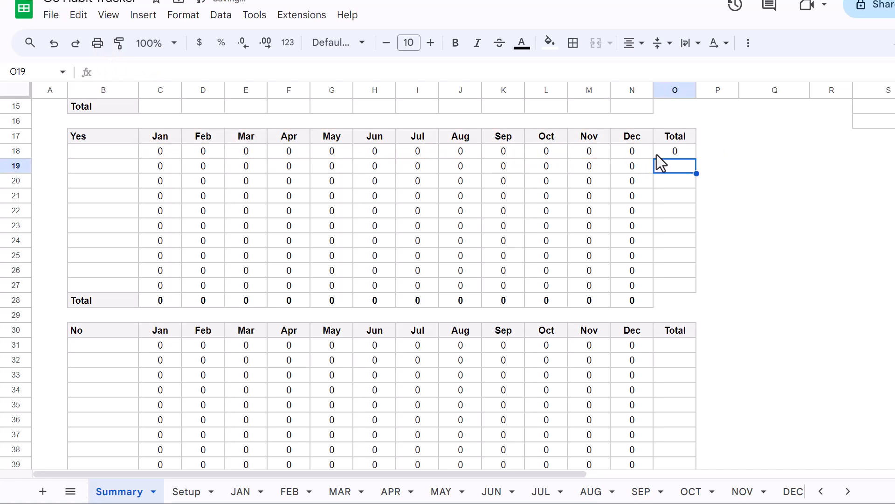
# - Make the yearly total in O18 bold and fill it down the Total column through O27
pyautogui.click(686, 151)
pyautogui.hotkey('ctrl', 'b')
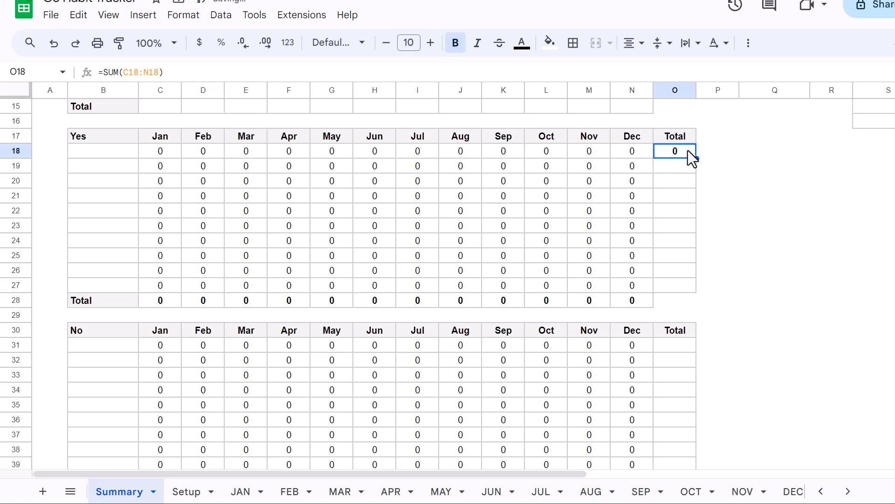
pyautogui.moveTo(696, 158); pyautogui.dragTo(696, 290)
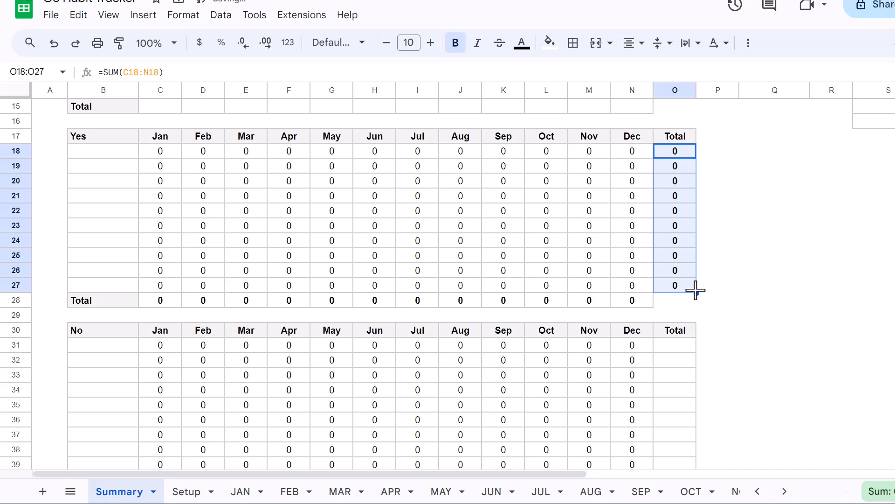
# - Copy the Yes table's row totals in O18:O27 into the No table's Total column, starting at O31
pyautogui.hotkey('ctrl', 'c')
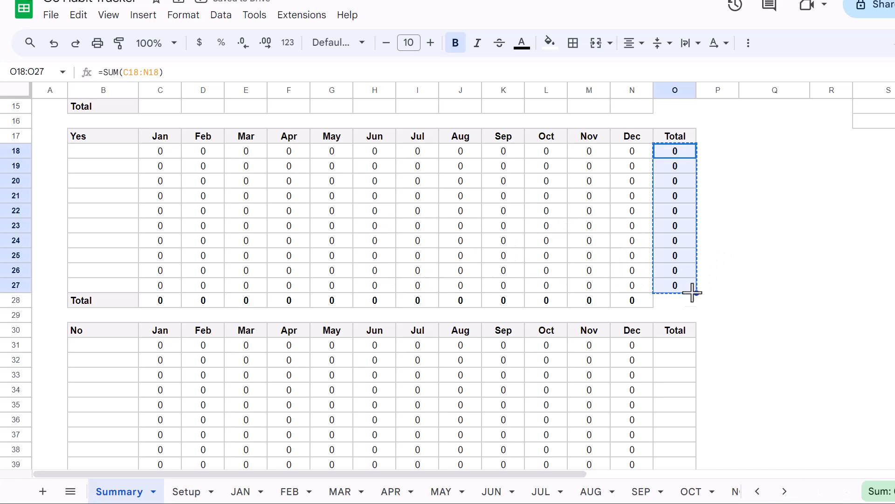
pyautogui.click(683, 346)
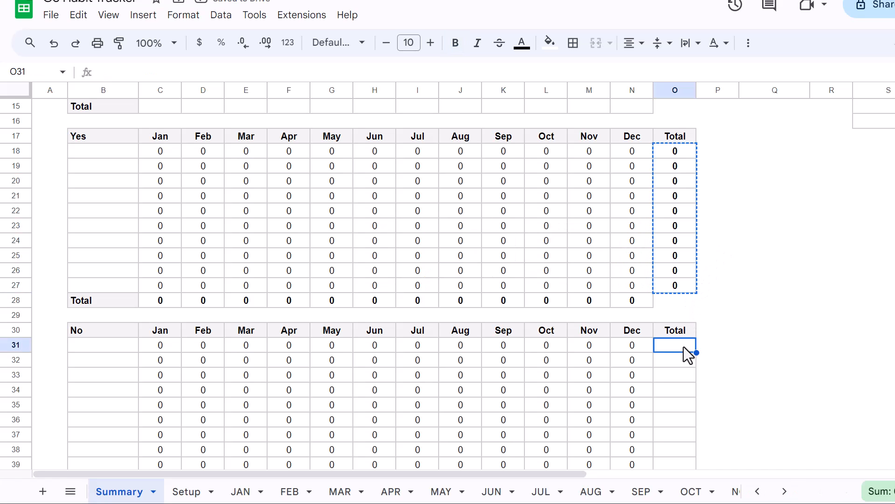
pyautogui.hotkey('ctrl', 'v')
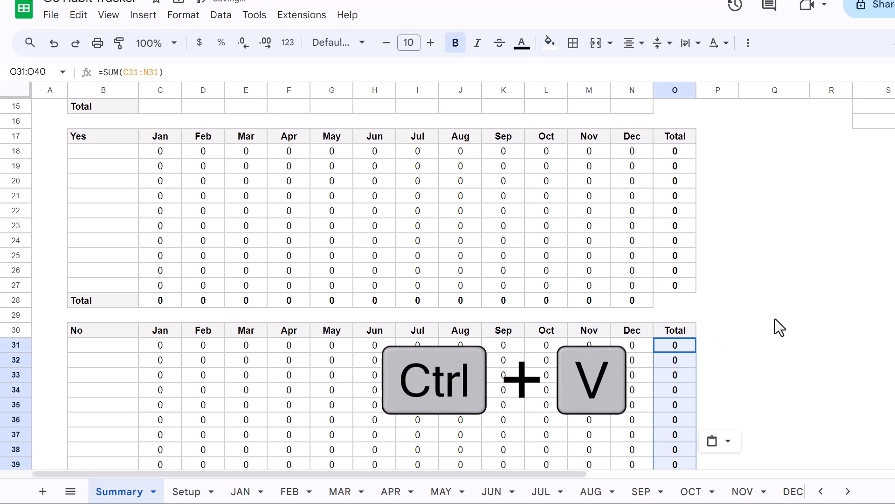
pyautogui.scroll(-2, 775, 318)
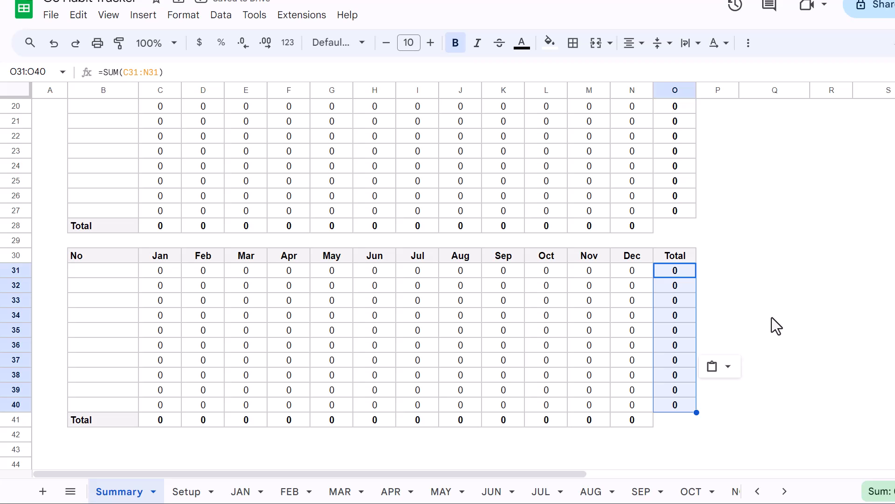
# - Link B31, the first habit name cell of the No table, to the Setup sheet's habit list with =Setup!B5
pyautogui.scroll(3, 771, 317)
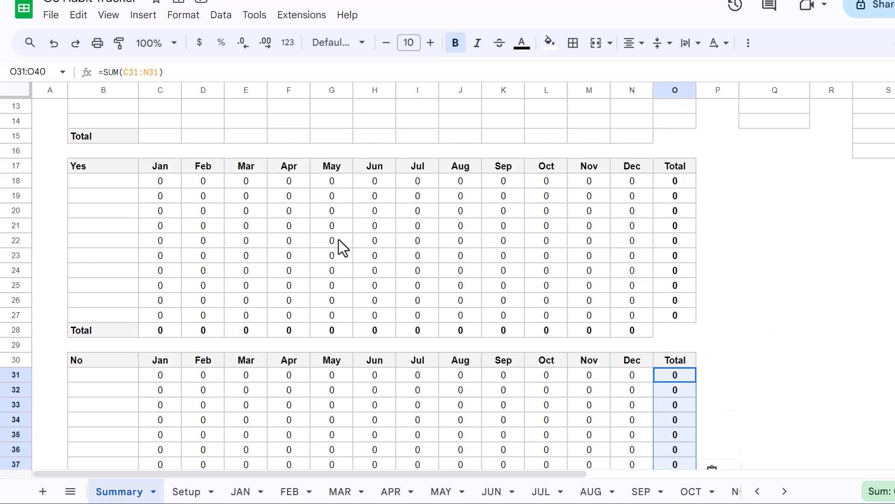
pyautogui.click(92, 380)
pyautogui.write('=')
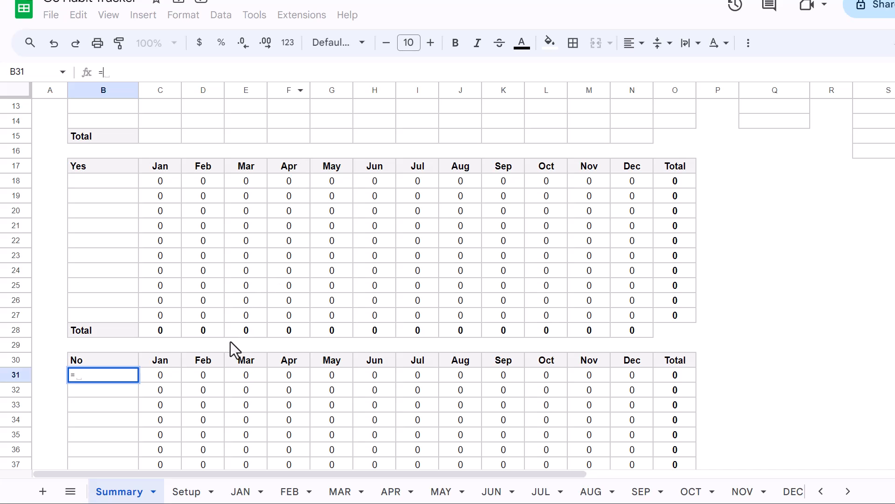
pyautogui.click(186, 490)
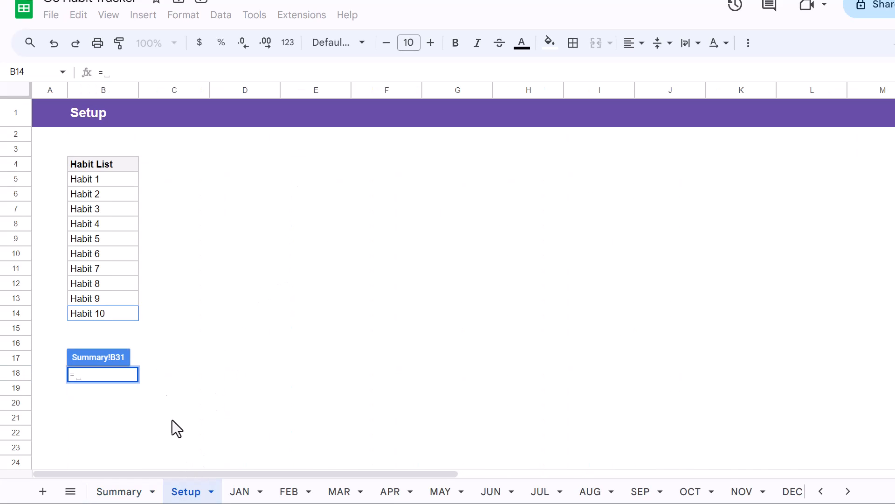
pyautogui.click(125, 178)
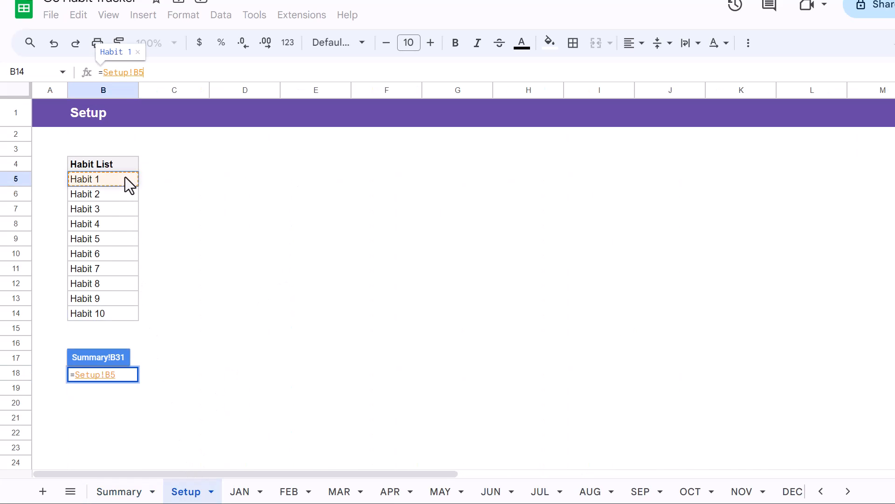
pyautogui.press('Return')
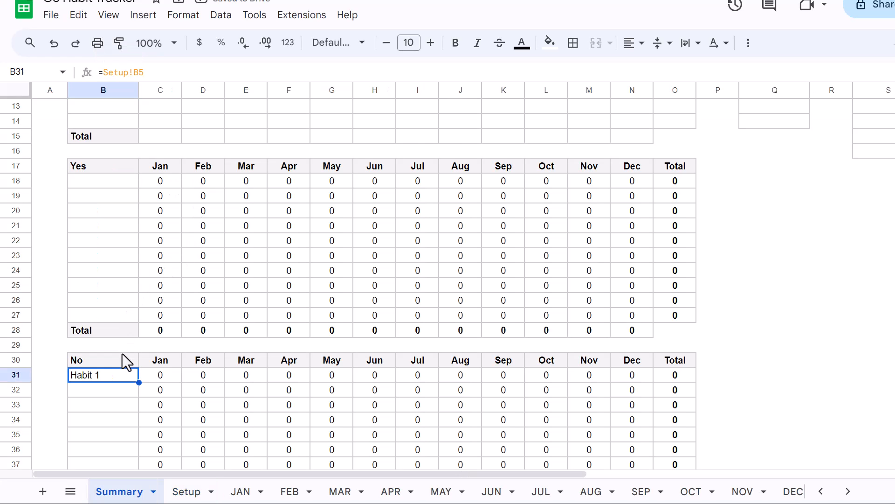
# - Fill the habit name link in B31 down the No table through B40
pyautogui.scroll(-1, 114, 363)
pyautogui.scroll(-2, 113, 369)
pyautogui.moveTo(139, 278); pyautogui.dragTo(128, 406)
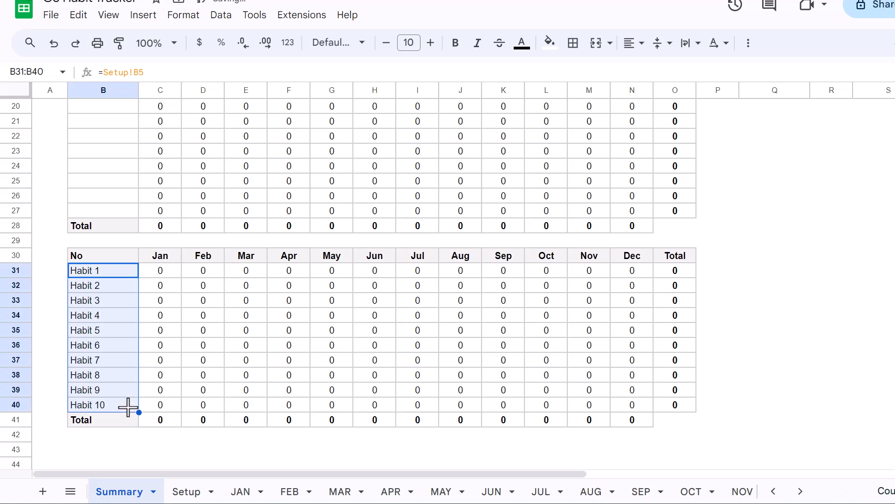
# - Copy the formula text =Setup!B5 from B31 and enter it unchanged in B18 of the Yes table
pyautogui.click(122, 270)
pyautogui.moveTo(144, 73); pyautogui.dragTo(88, 73)
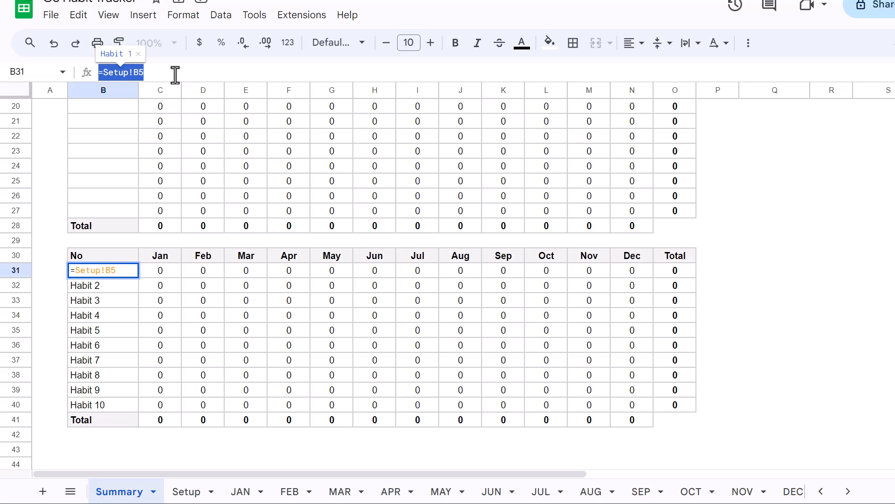
pyautogui.hotkey('ctrl', 'c')
pyautogui.press('Return')
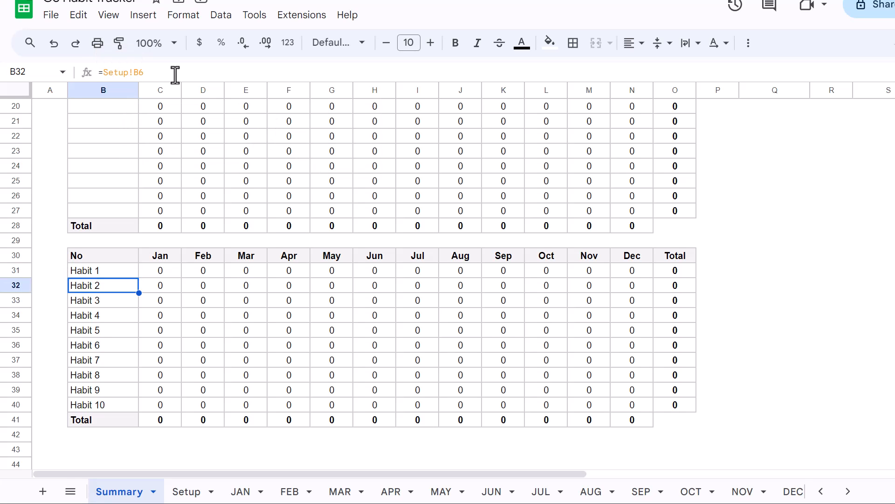
pyautogui.scroll(2, 175, 203)
pyautogui.click(126, 152)
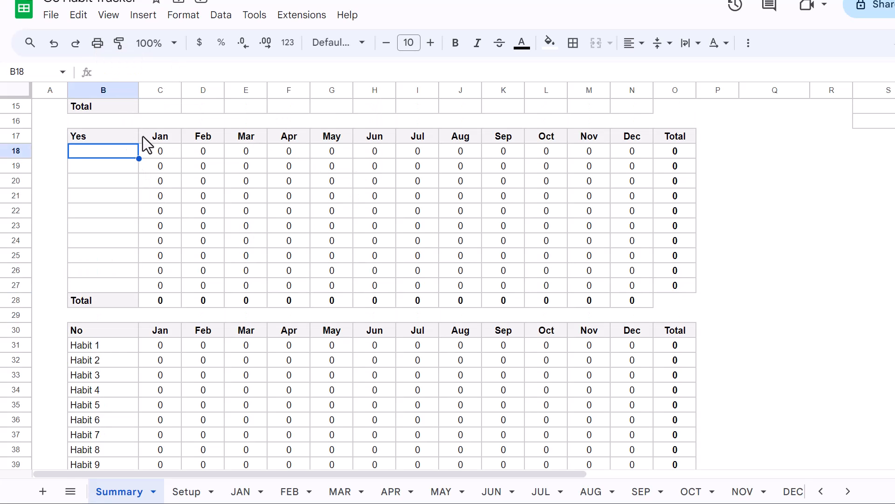
pyautogui.click(223, 72)
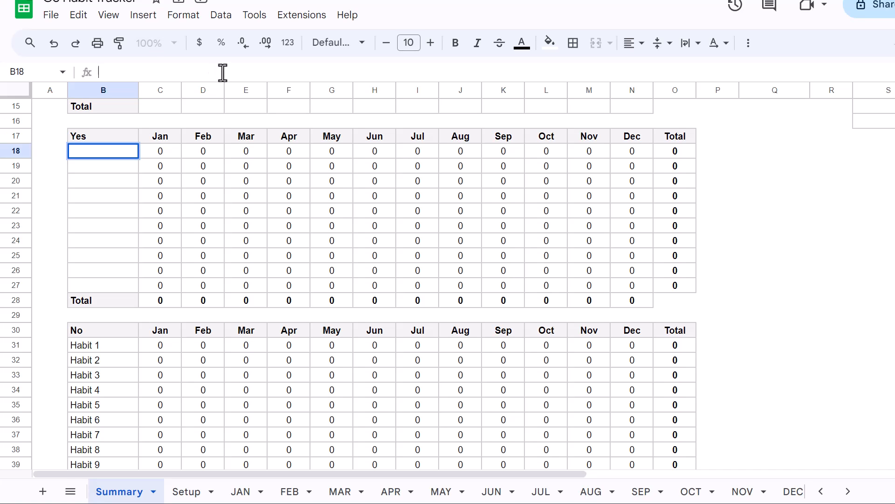
pyautogui.hotkey('ctrl', 'v')
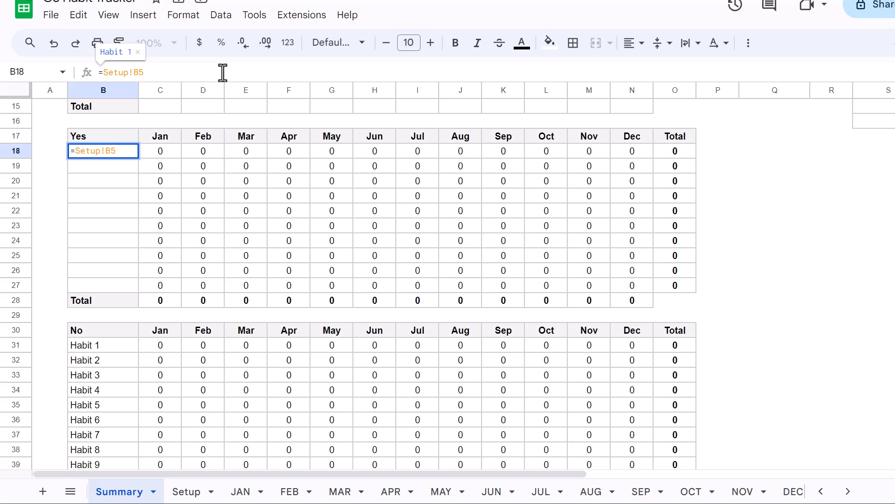
pyautogui.press('Return')
# - Enter the copied formula =Setup!B5 in B5, the first habit name cell of the Percent table
pyautogui.scroll(4, 213, 149)
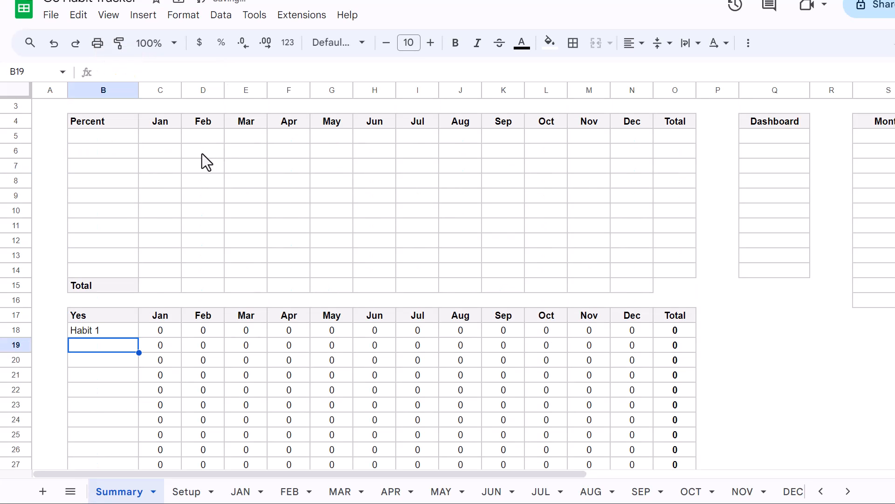
pyautogui.click(123, 134)
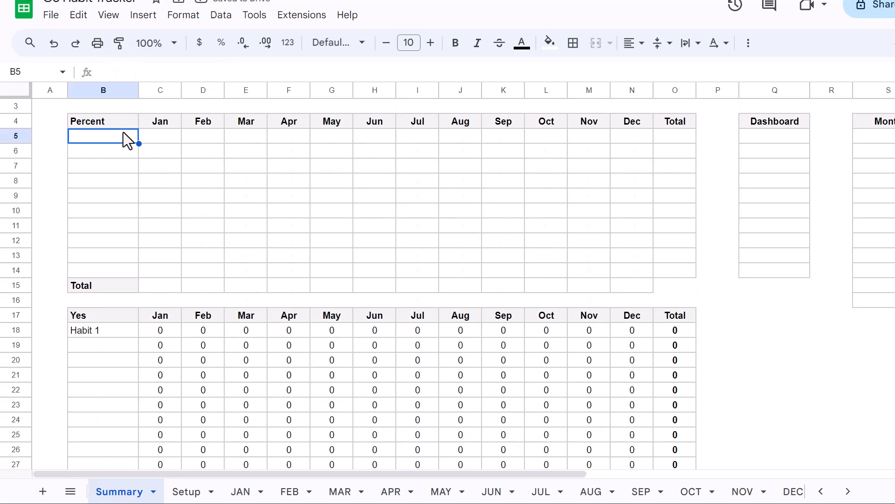
pyautogui.click(220, 70)
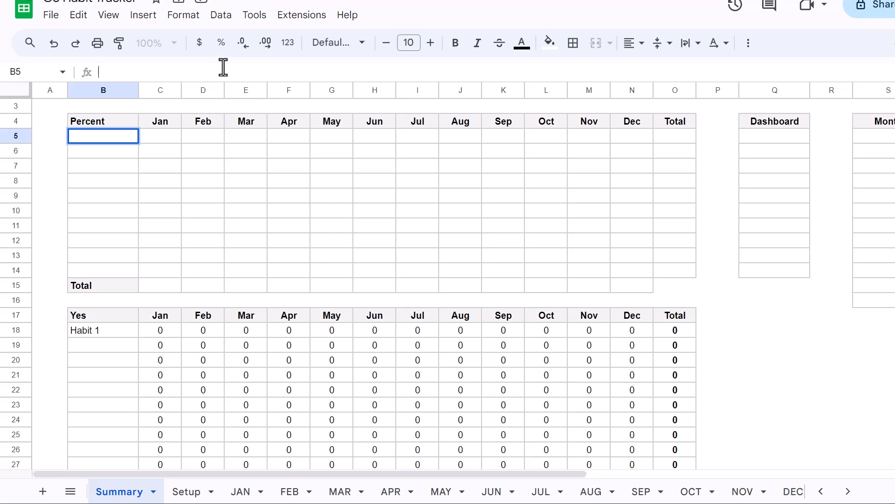
pyautogui.hotkey('ctrl', 'v')
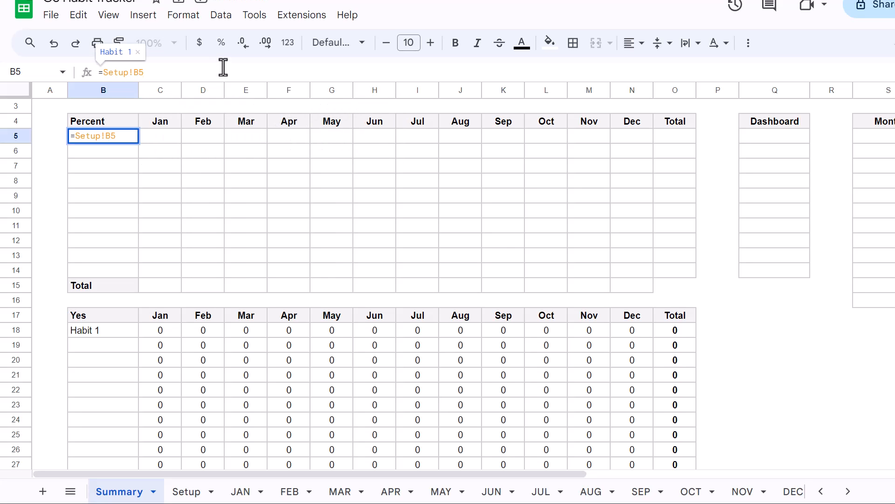
pyautogui.press('Return')
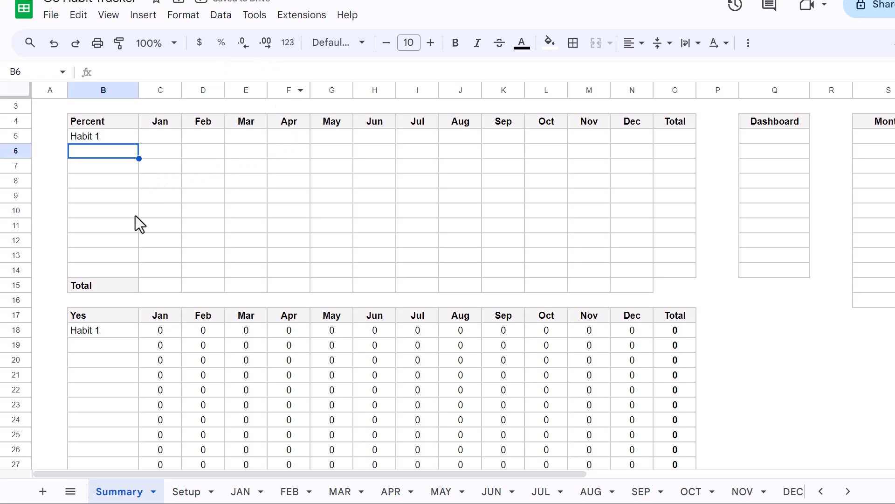
# - Fill the habit name link in B18 down the Yes table through B27
pyautogui.click(110, 330)
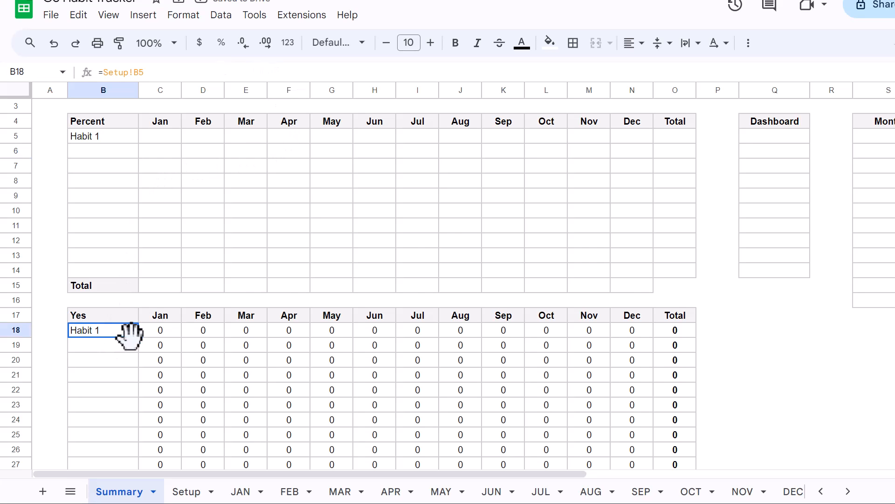
pyautogui.scroll(-2, 131, 331)
pyautogui.moveTo(138, 263); pyautogui.dragTo(128, 391)
# - Fill the habit name link in B5 down the Percent table through B14
pyautogui.scroll(3, 129, 372)
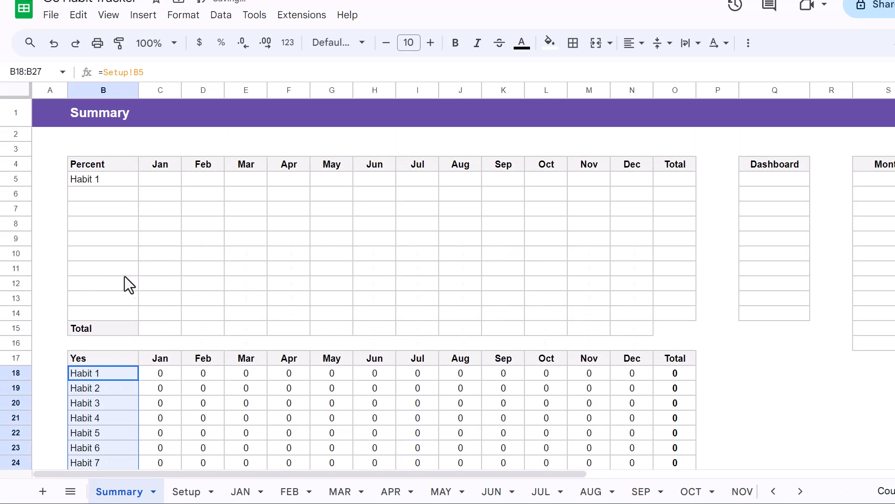
pyautogui.click(121, 179)
pyautogui.moveTo(139, 186); pyautogui.dragTo(133, 313)
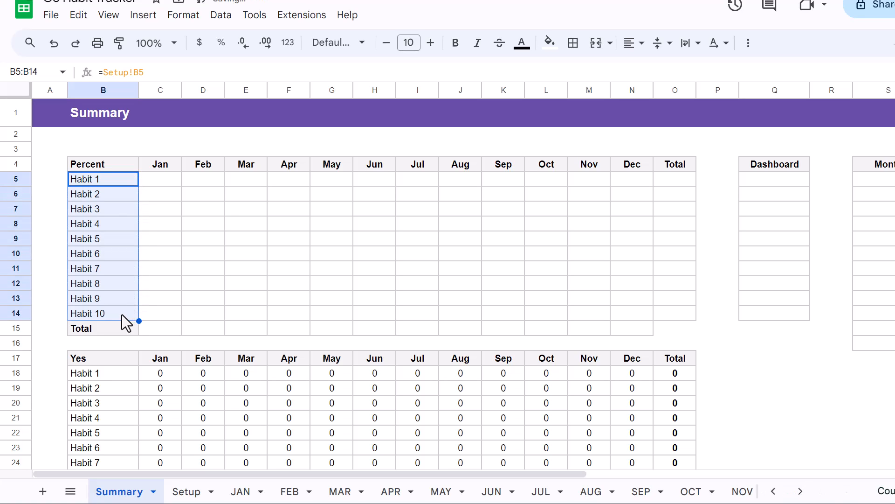
pyautogui.click(121, 315)
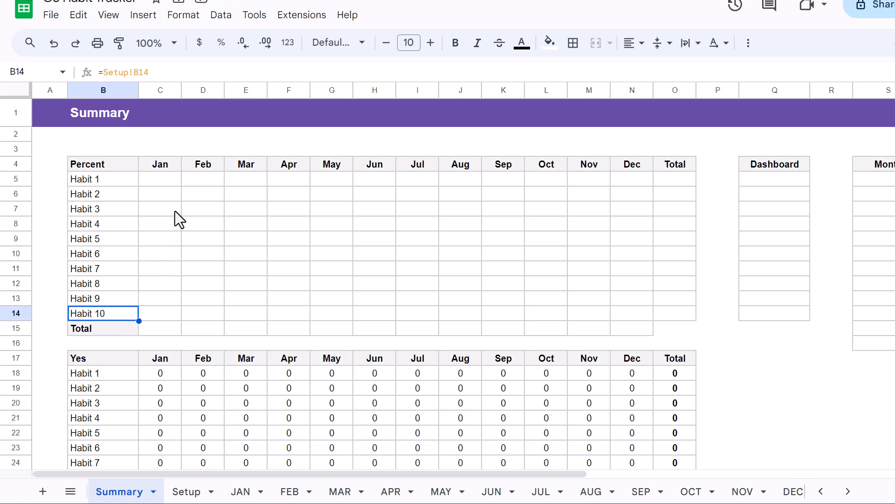
# - Enter =IFERROR(C18/(C18+C31),0) in C5, the January cell for the first habit in the Percent table
pyautogui.click(163, 183)
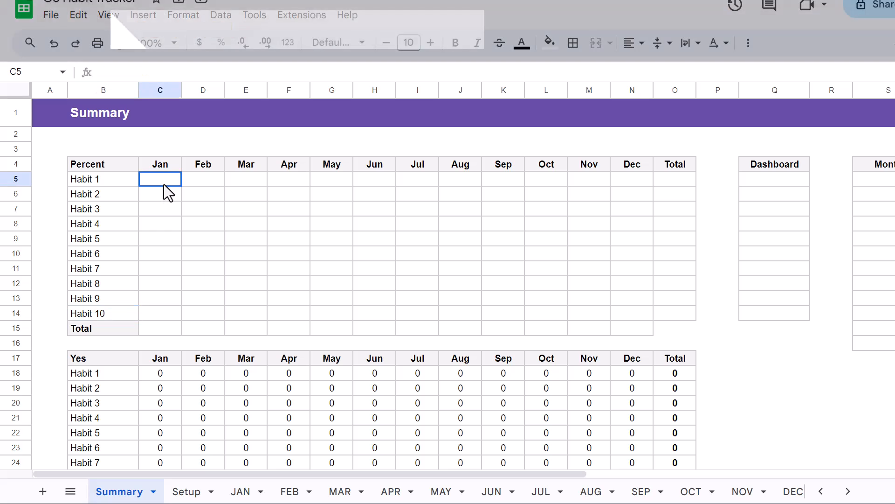
pyautogui.click(317, 71)
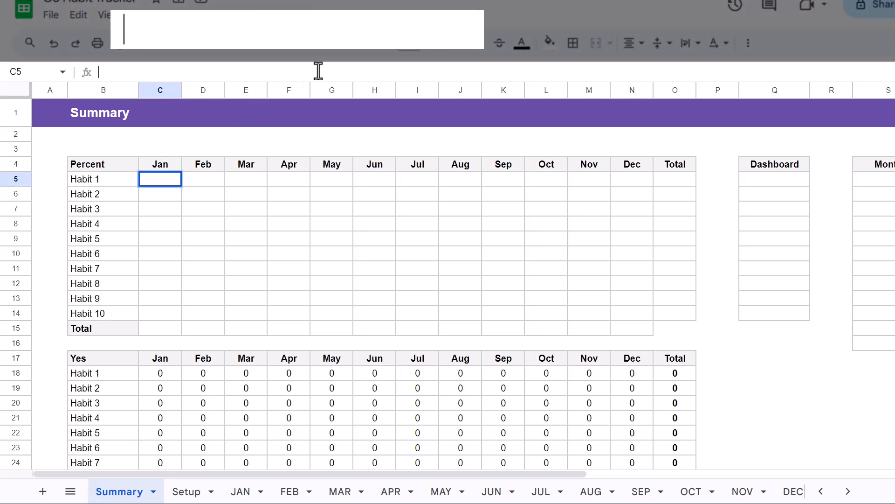
pyautogui.write('=')
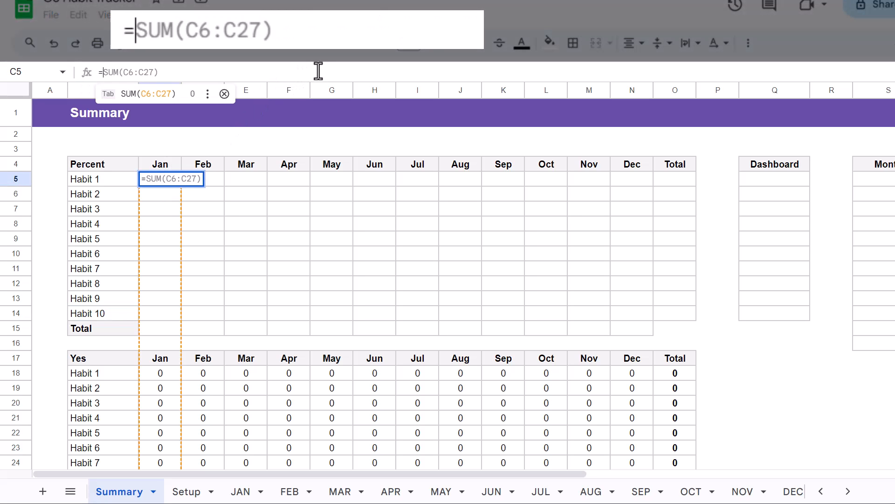
pyautogui.write('IFE')
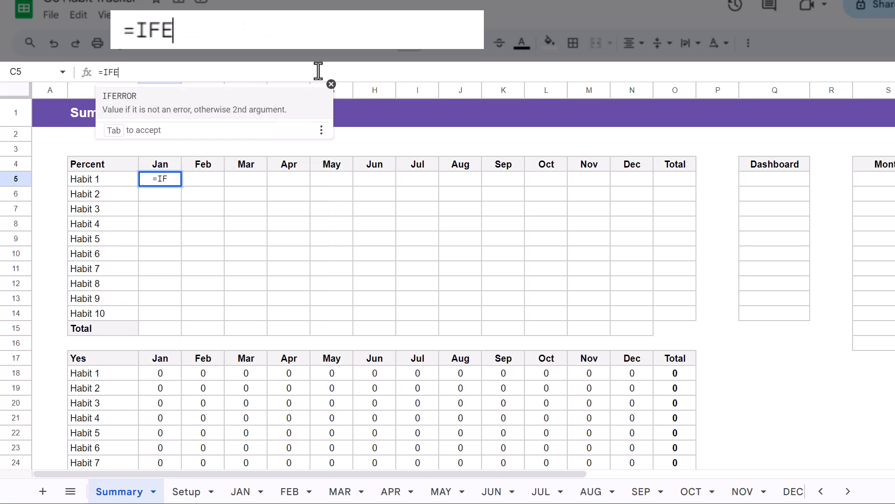
pyautogui.write('RROR(C1')
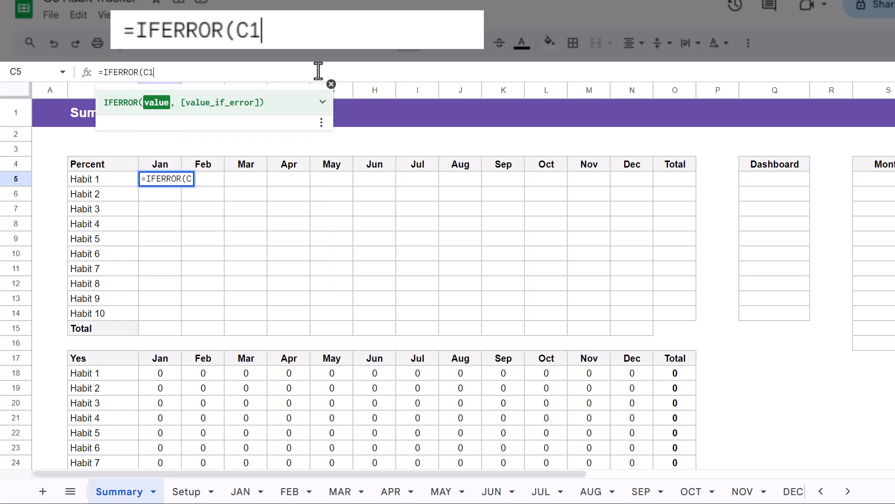
pyautogui.write('8/')
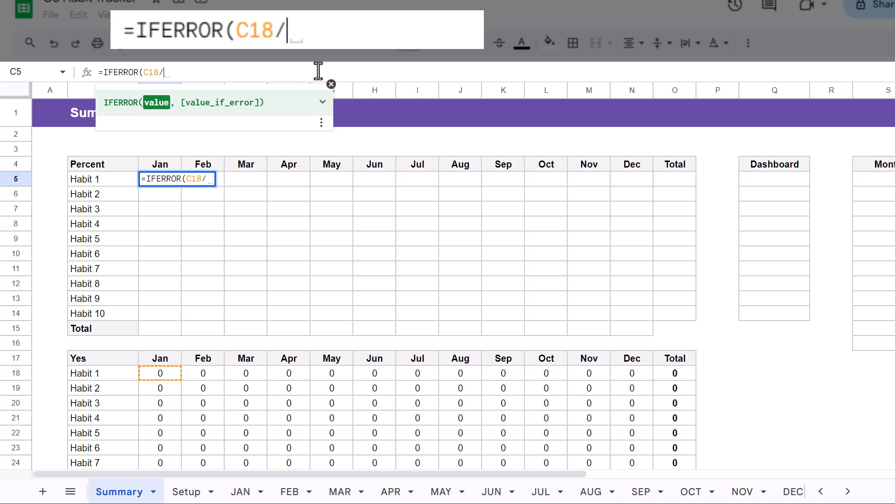
pyautogui.write('(C')
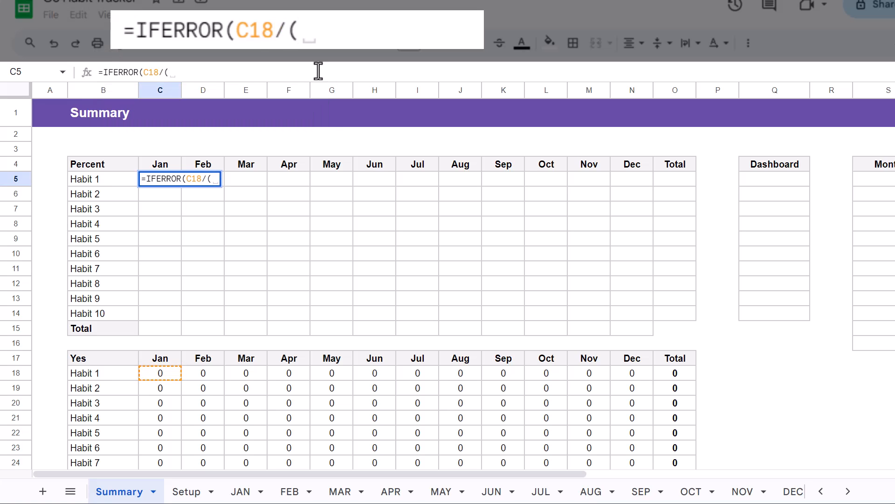
pyautogui.write('18')
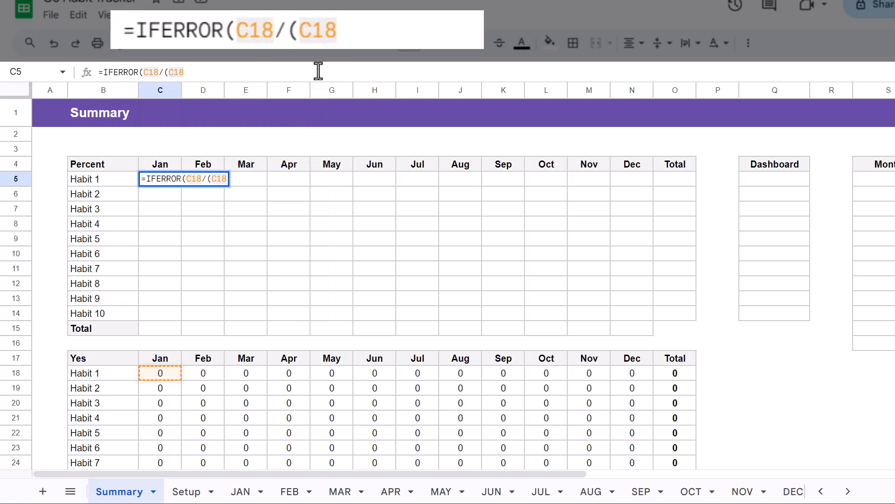
pyautogui.write('+C3')
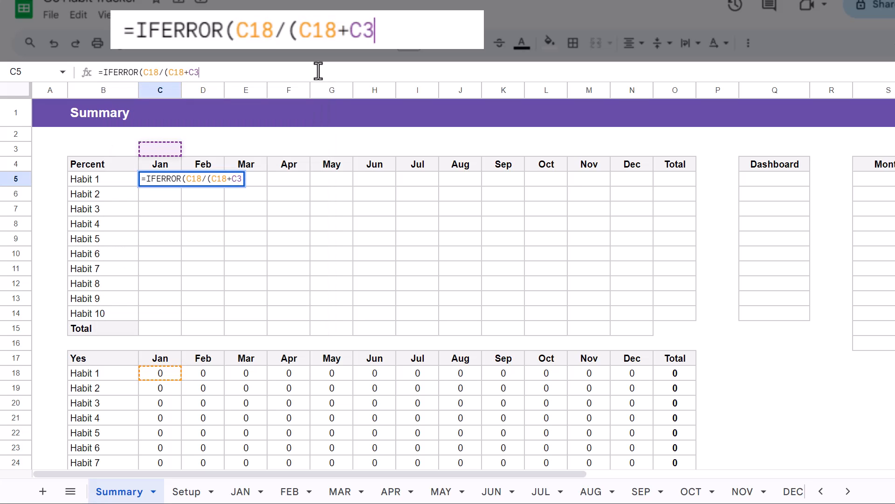
pyautogui.write('1)')
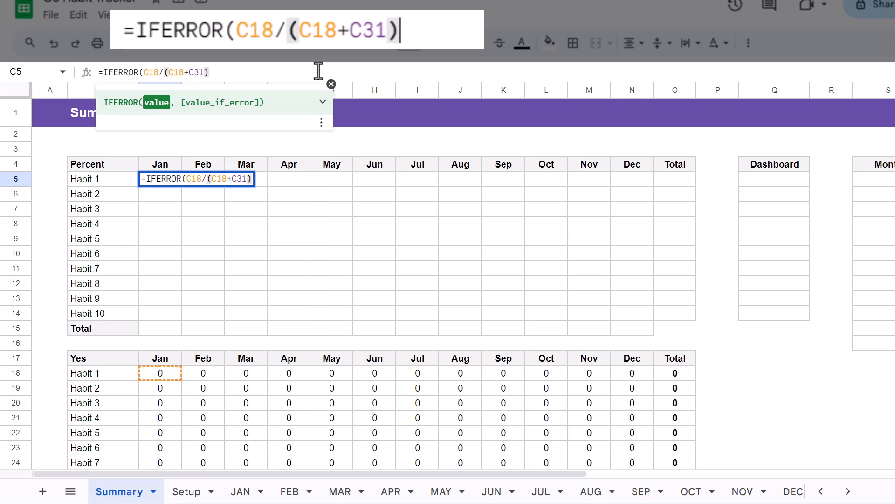
pyautogui.write(',')
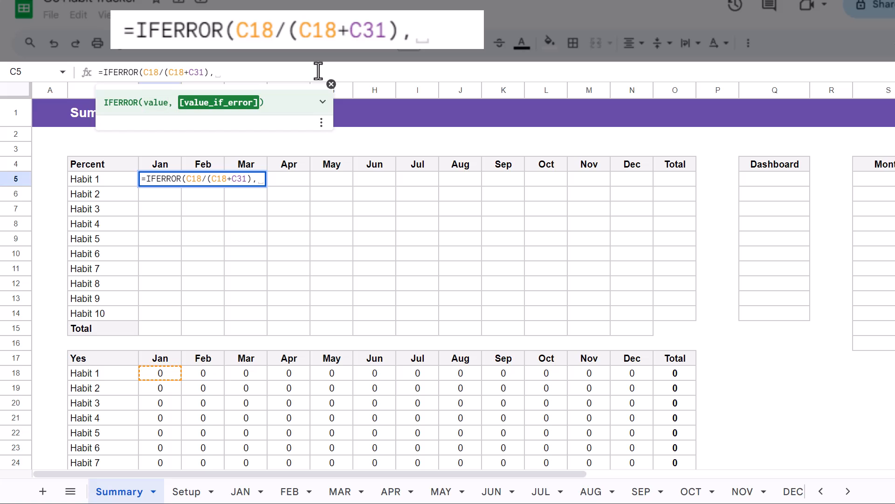
pyautogui.write('0)')
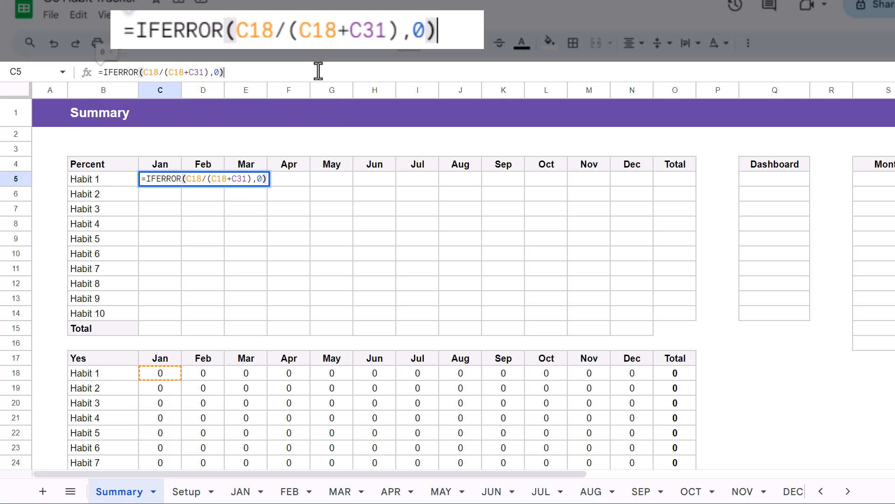
pyautogui.press('Return')
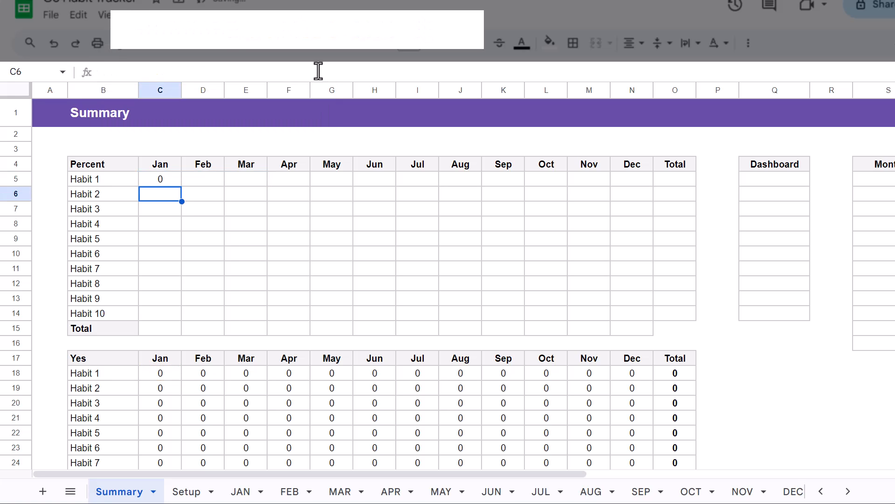
# - Fill the C5 percentage formula across the Percent table through N15 and into the Total column cells O5:O14
pyautogui.click(172, 177)
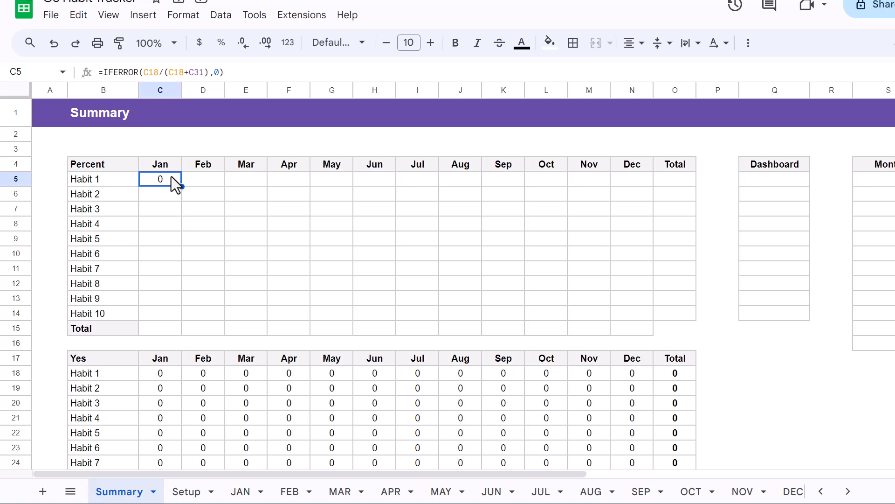
pyautogui.moveTo(182, 187); pyautogui.dragTo(632, 330)
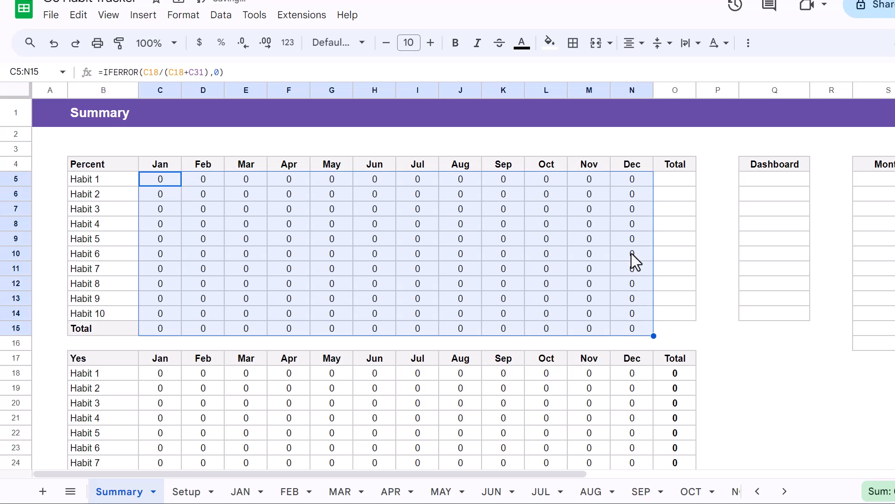
pyautogui.moveTo(642, 183); pyautogui.dragTo(676, 315)
pyautogui.click(686, 315)
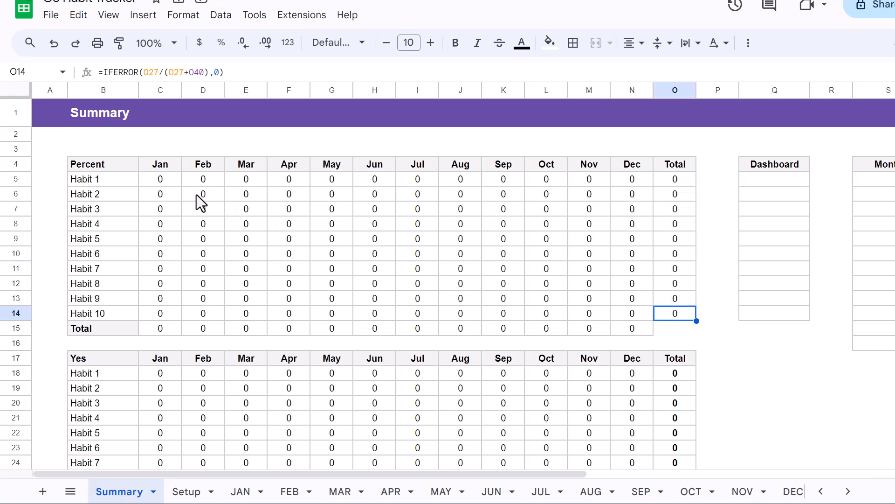
# - Format the Percent table range C5:O15 as percentages with no decimal places
pyautogui.moveTo(163, 182); pyautogui.dragTo(665, 327)
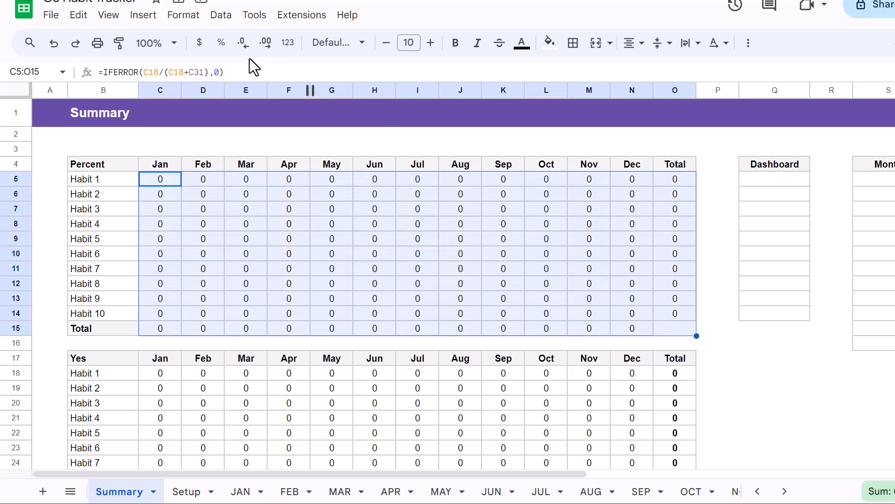
pyautogui.click(221, 43)
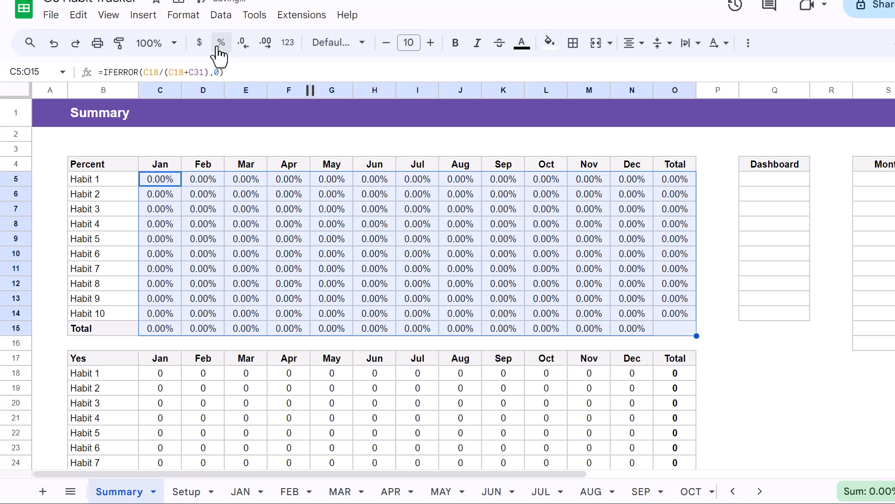
pyautogui.click(242, 42)
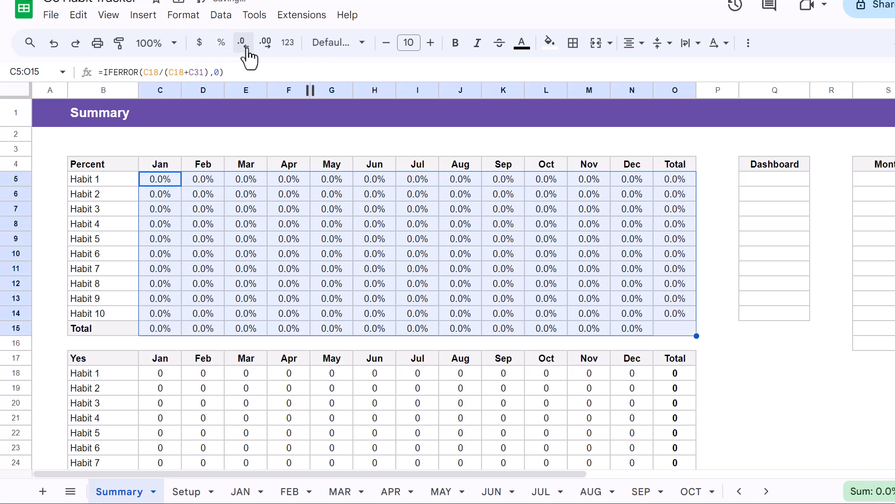
pyautogui.click(242, 43)
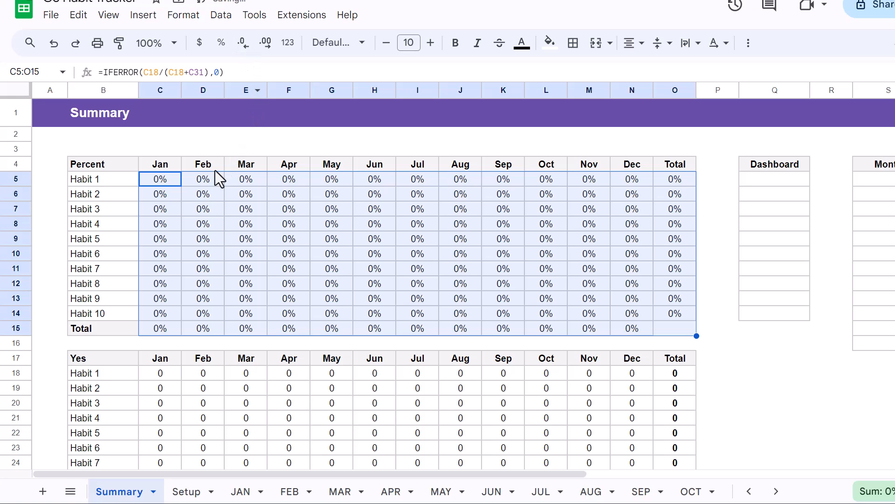
pyautogui.click(172, 181)
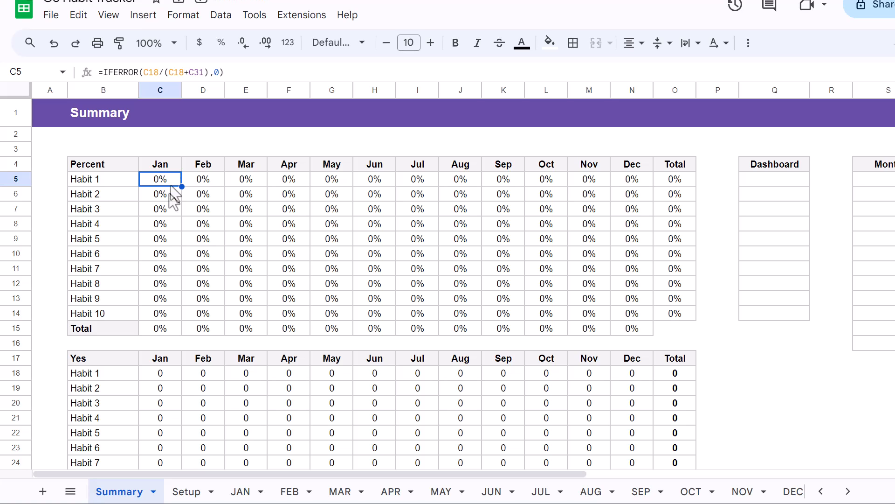
# - Rename Sheet1, the sheet before Summary, as Dashboard
pyautogui.click(821, 491)
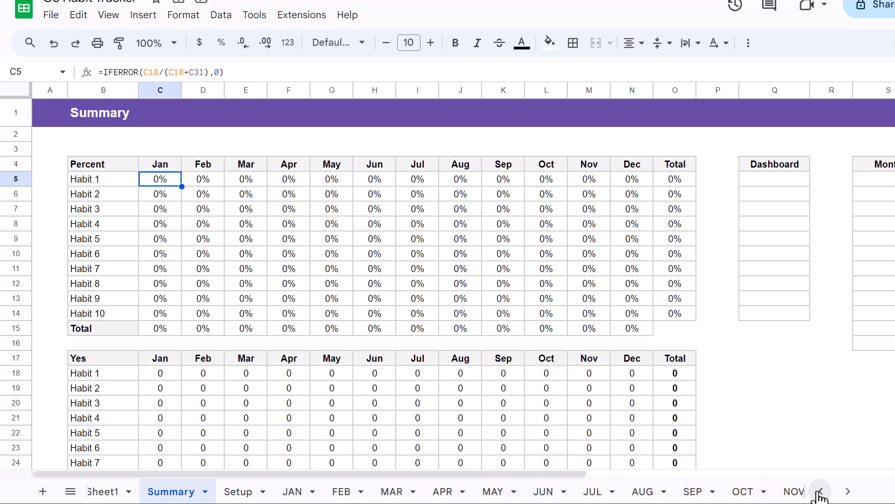
pyautogui.doubleClick(112, 491)
pyautogui.write('Dashboard')
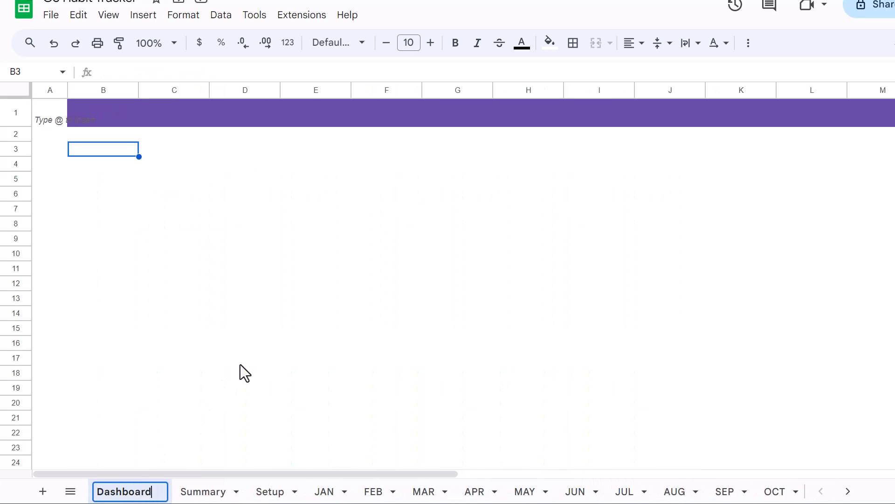
pyautogui.press('Return')
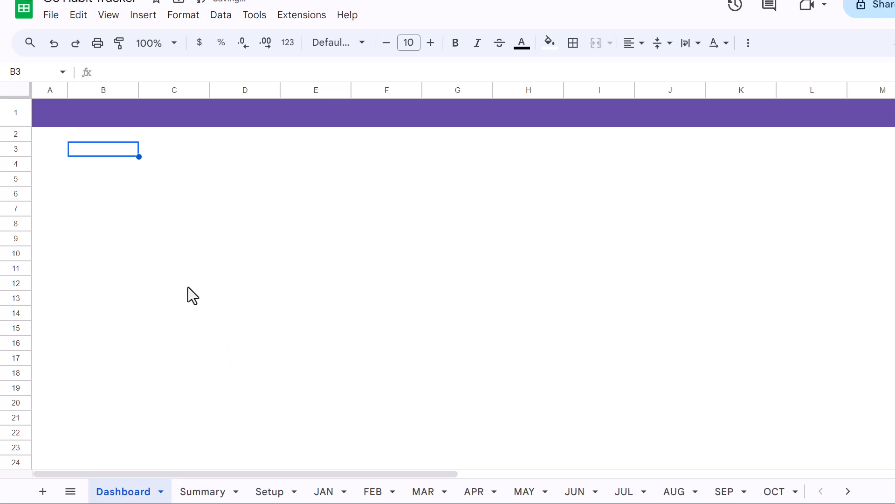
# - Enter the title Dashboard in cell B1 of the purple header row
pyautogui.click(129, 107)
pyautogui.write('Dashboard')
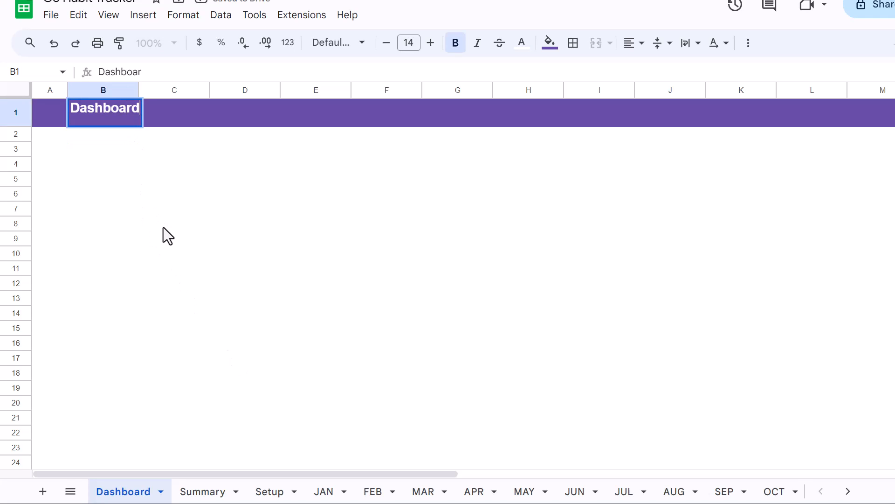
pyautogui.press('Return')
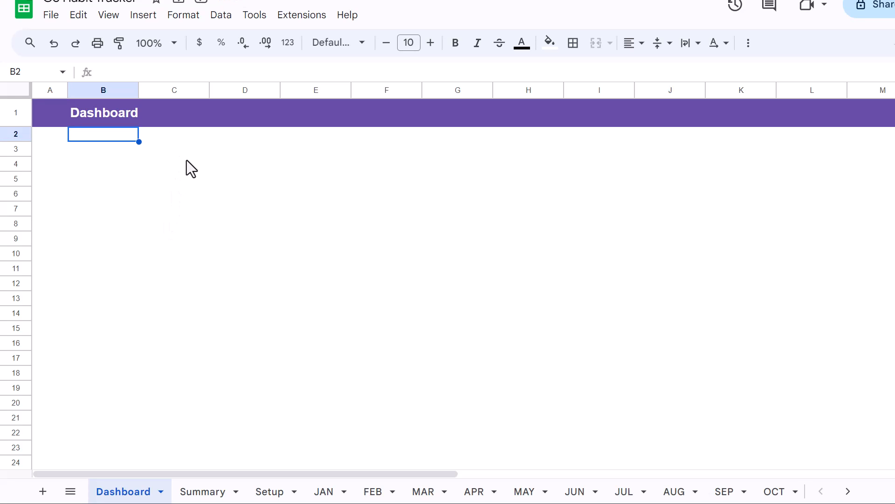
# - Fill all Dashboard rows below the header row, 2 through 1000, with the lightest gray
pyautogui.click(18, 89)
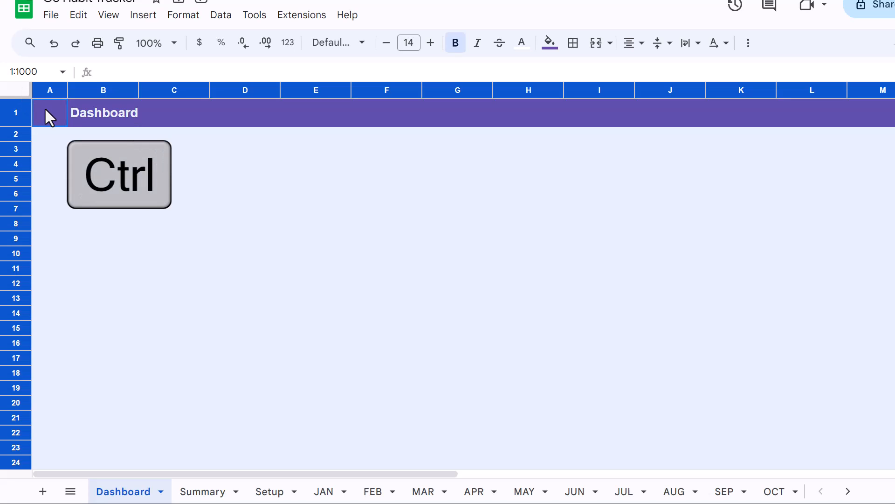
pyautogui.keyDown('ctrl'); pyautogui.click(13, 111); pyautogui.keyUp('ctrl')
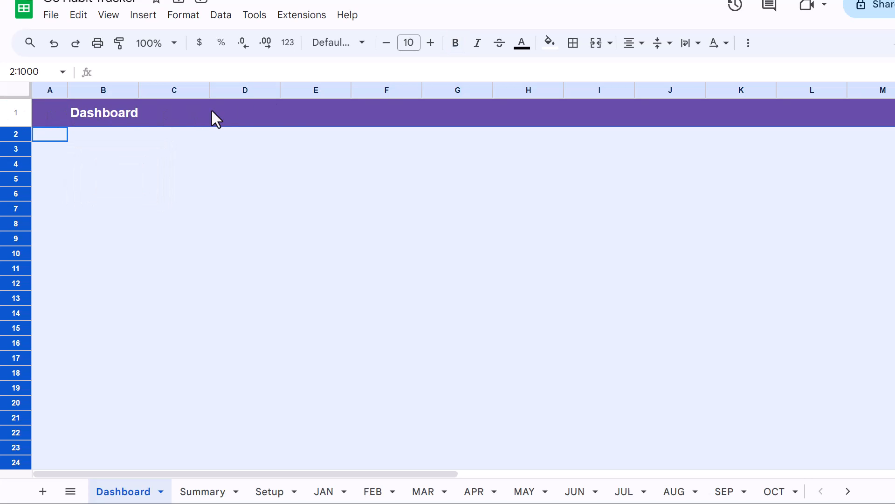
pyautogui.click(549, 43)
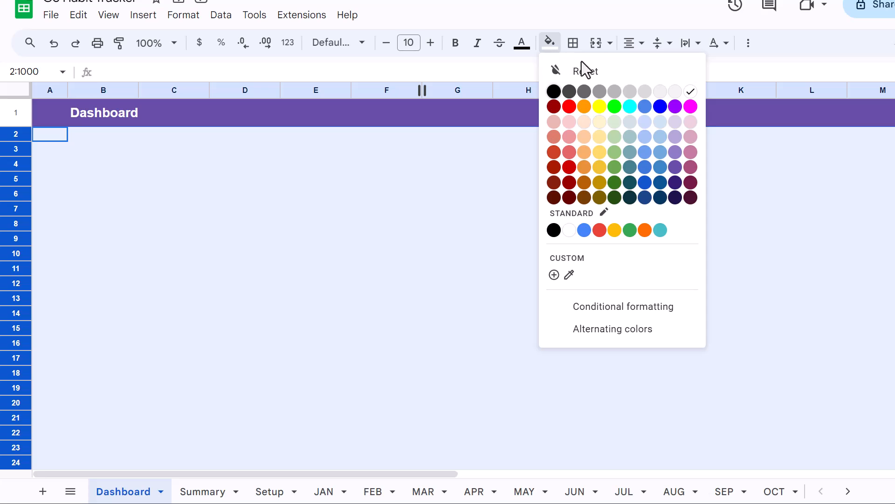
pyautogui.click(671, 92)
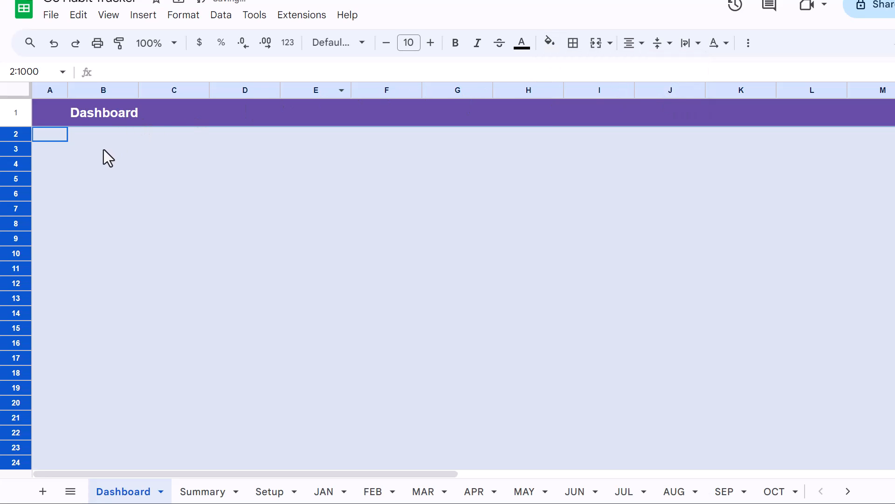
pyautogui.click(102, 168)
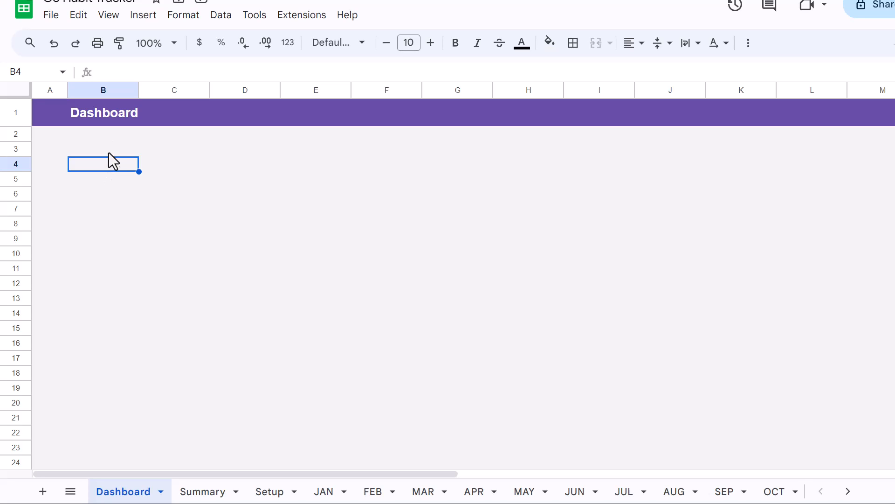
# - Make cell B3 of the Dashboard bold and give it a white fill
pyautogui.click(111, 148)
pyautogui.click(453, 43)
pyautogui.click(549, 53)
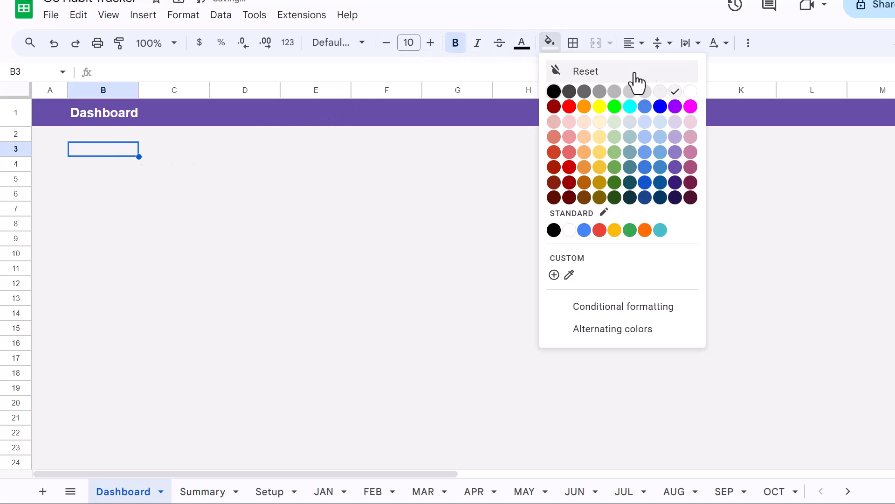
pyautogui.click(690, 96)
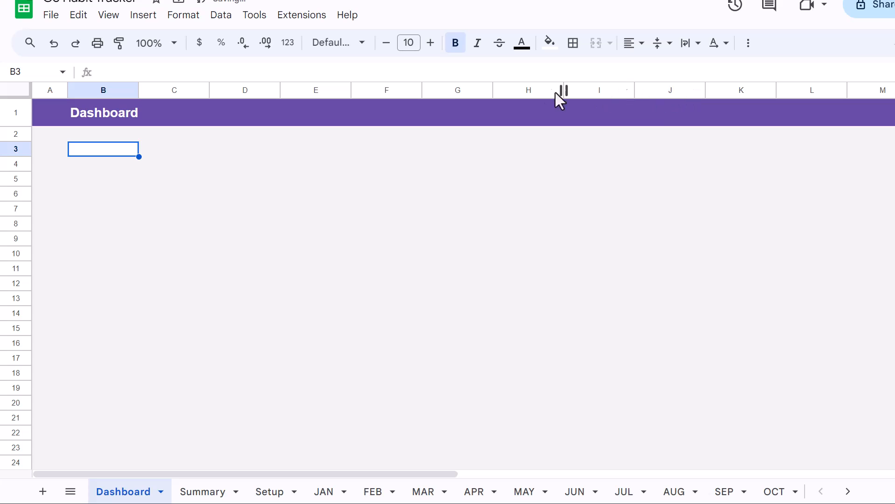
# - Add a data validation rule to Dashboard cell B3 as a dropdown from the month headers in Summary!C4:N4
pyautogui.click(228, 21)
pyautogui.click(283, 299)
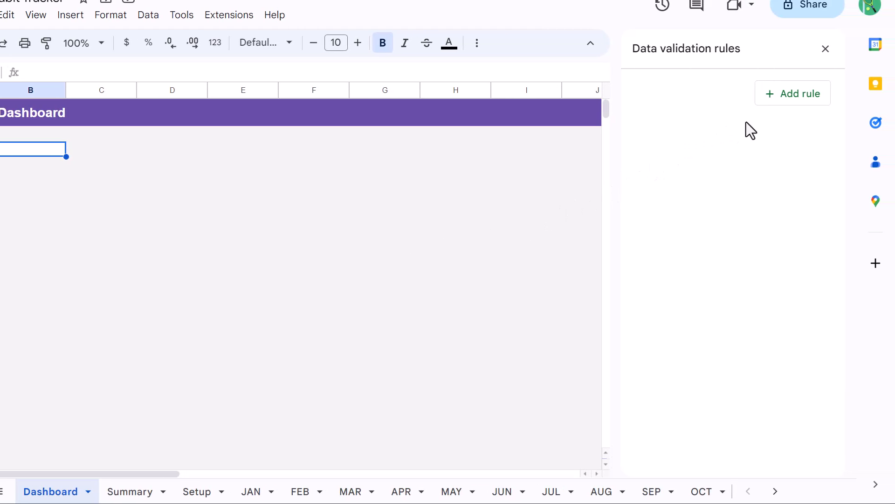
pyautogui.click(793, 111)
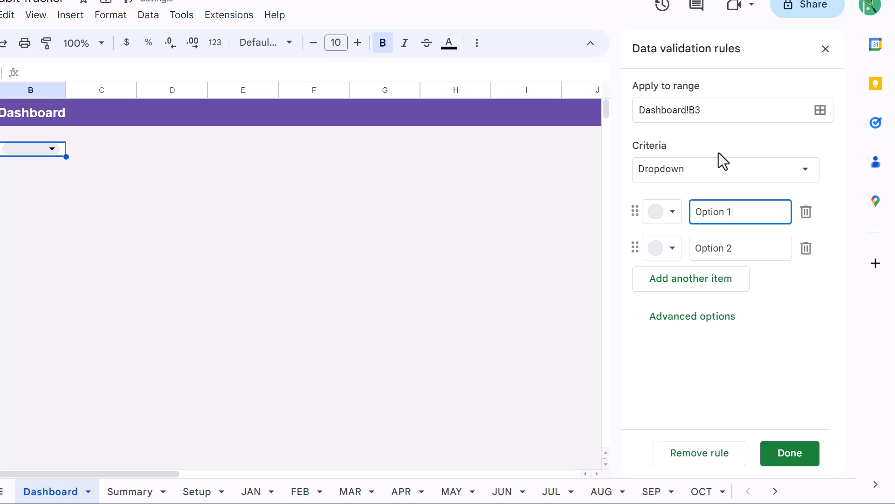
pyautogui.click(704, 177)
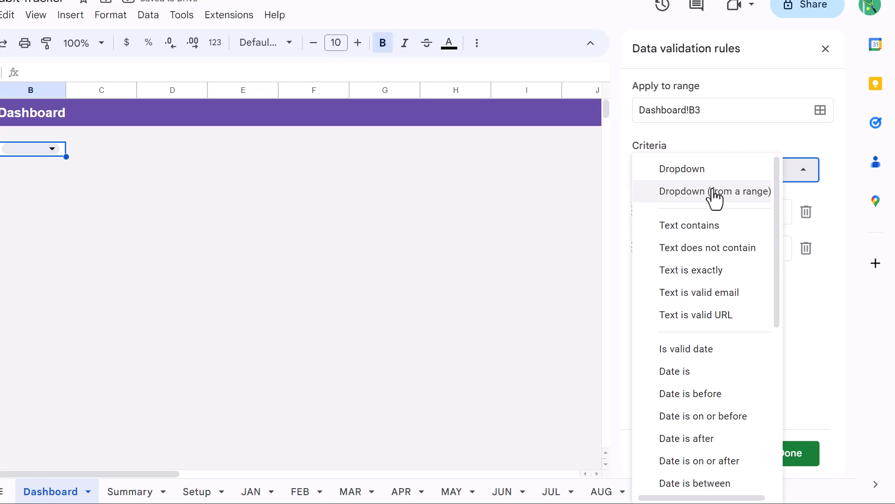
pyautogui.click(713, 192)
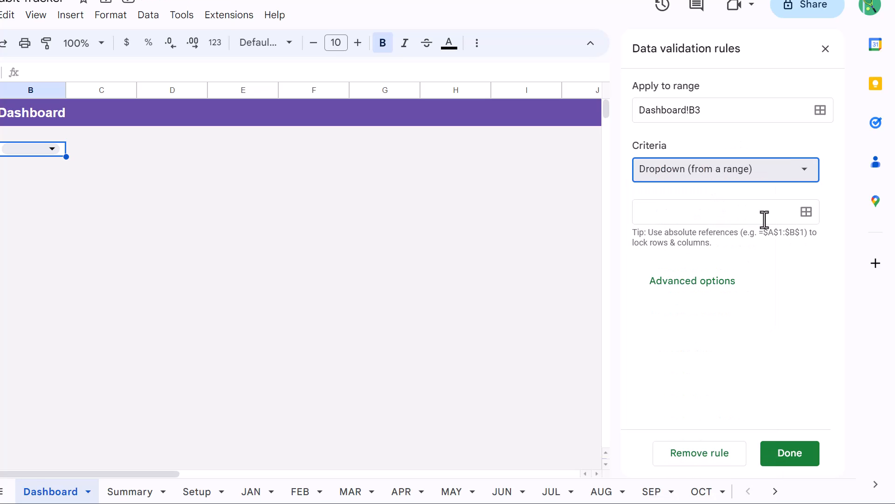
pyautogui.click(806, 213)
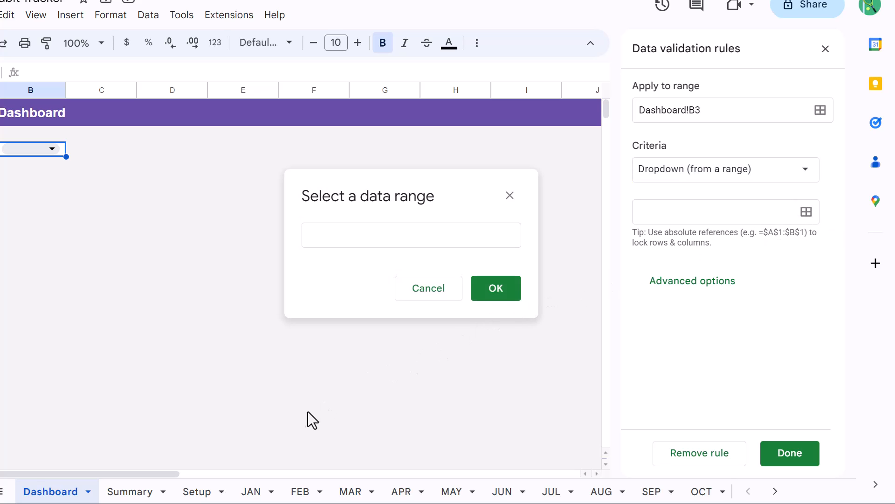
pyautogui.click(131, 491)
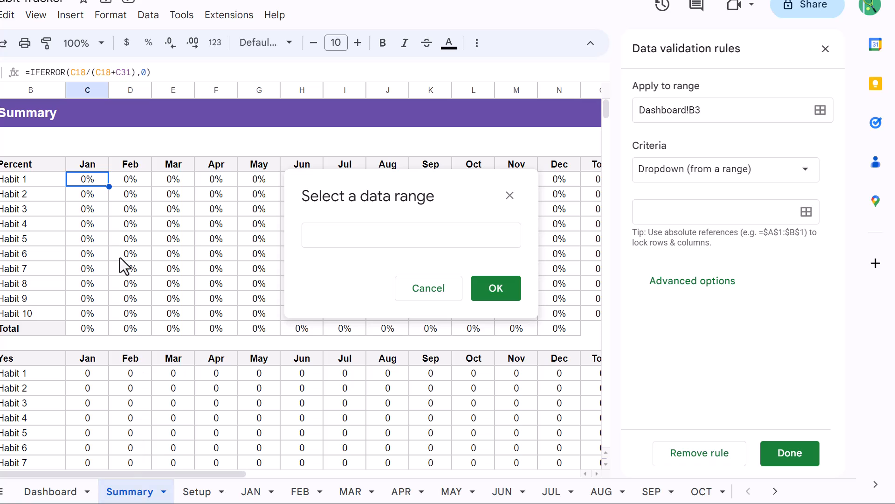
pyautogui.moveTo(90, 169); pyautogui.dragTo(562, 173)
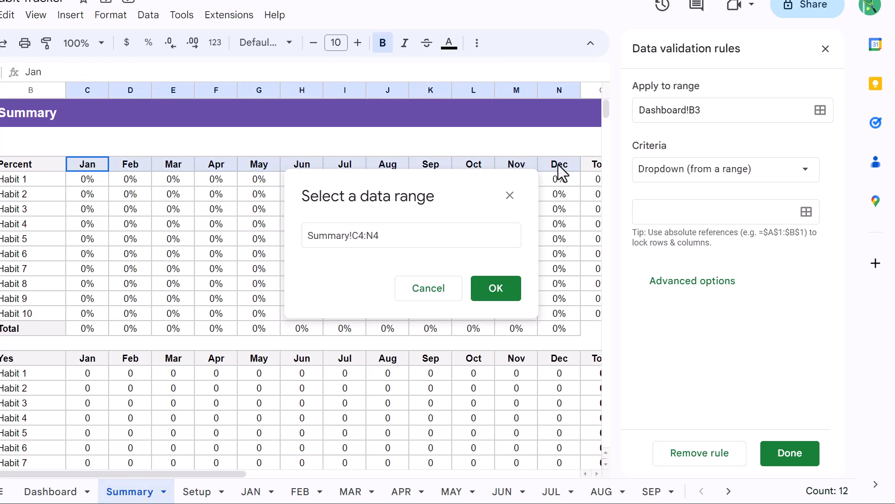
pyautogui.click(494, 293)
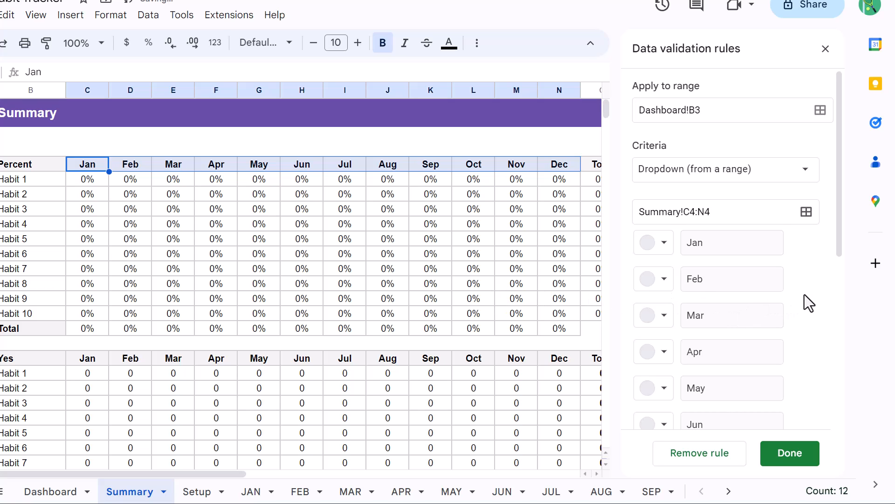
# - Set the month dropdown's display style to Arrow and save the rule
pyautogui.scroll(-7, 805, 293)
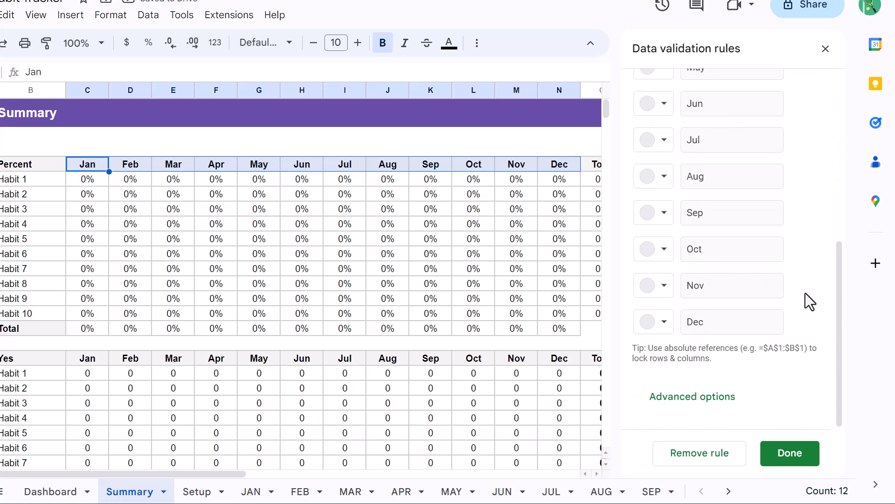
pyautogui.click(712, 398)
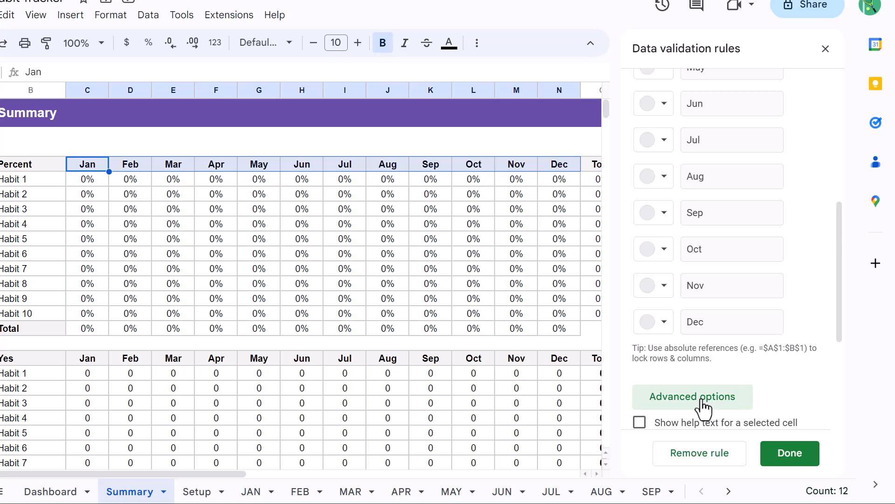
pyautogui.scroll(-4, 728, 379)
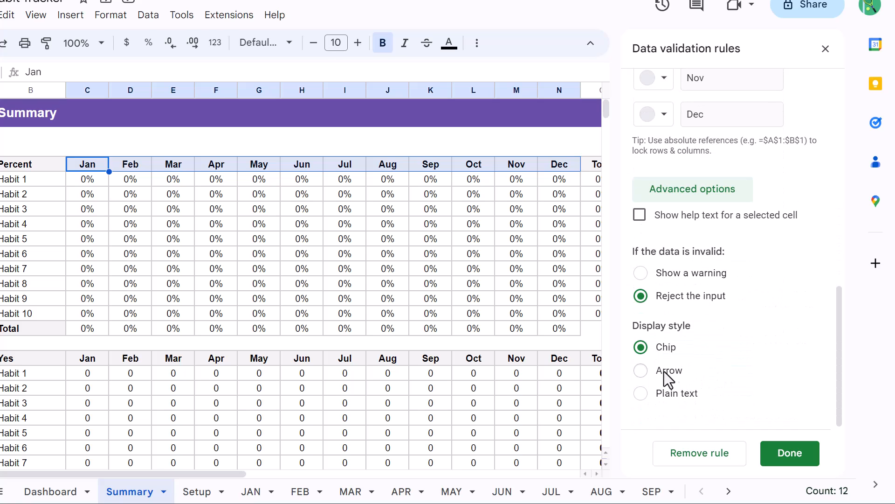
pyautogui.click(641, 370)
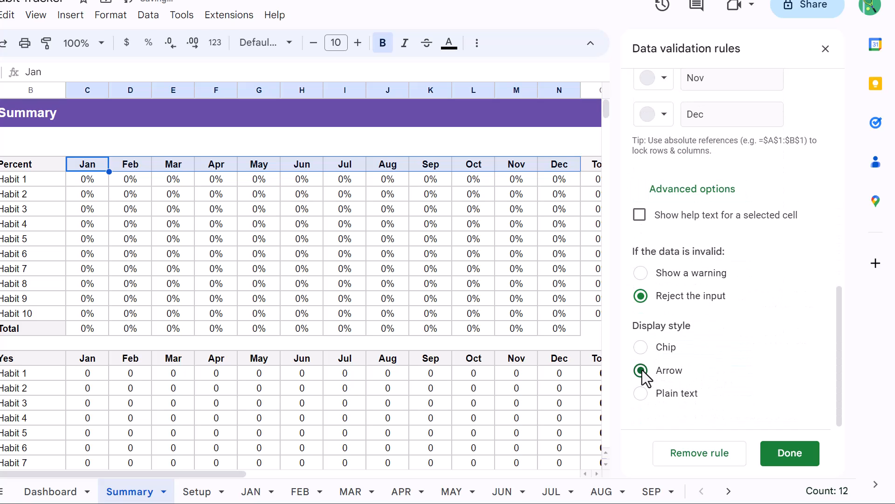
pyautogui.click(781, 451)
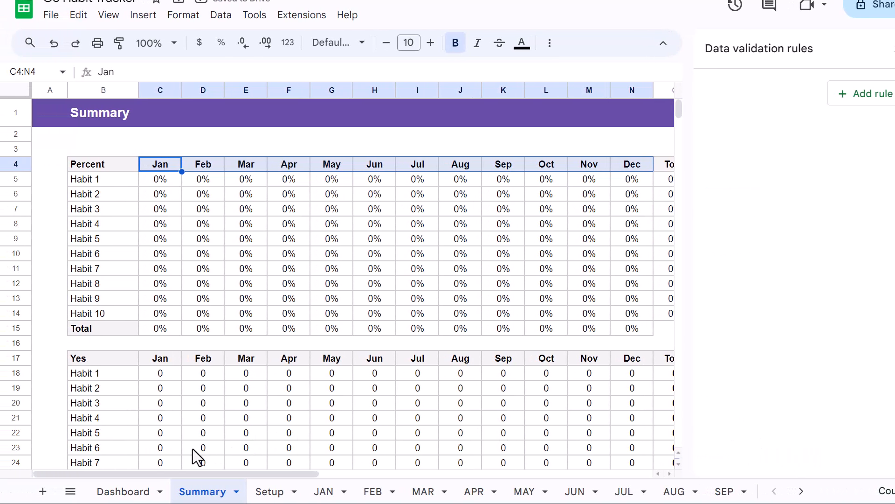
# - Choose Jan in the month dropdown in cell B3 of the Dashboard sheet
pyautogui.click(123, 491)
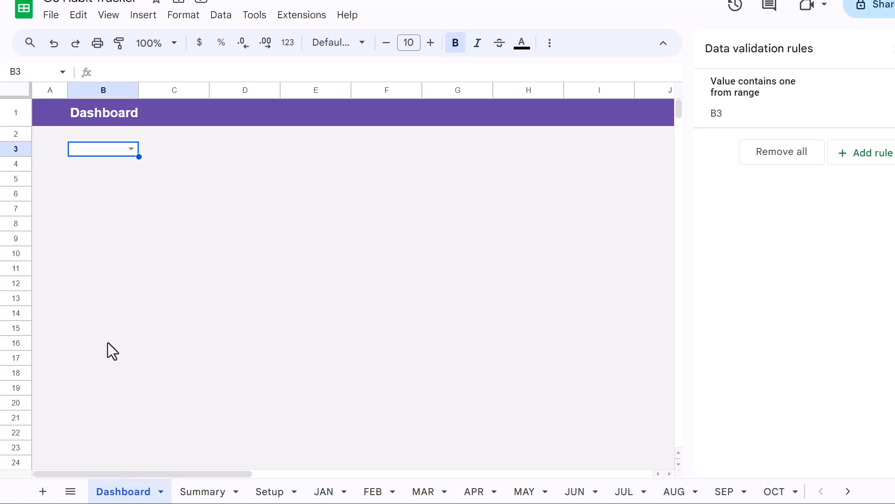
pyautogui.click(131, 149)
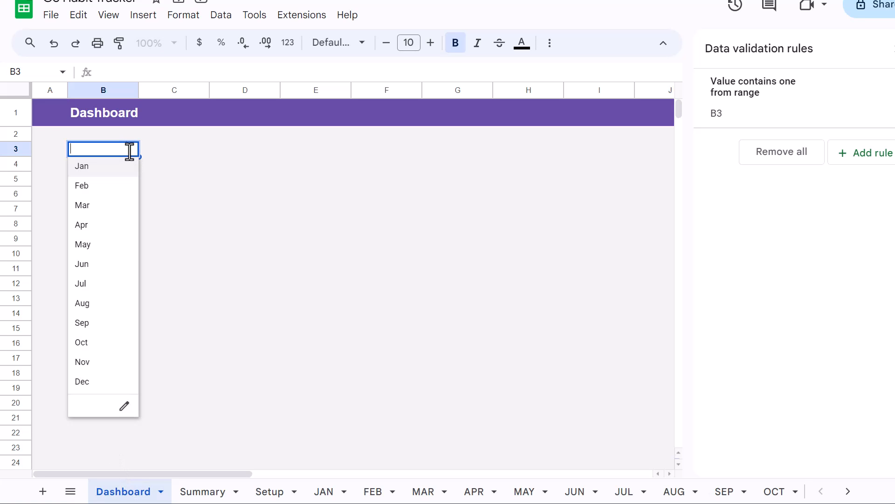
pyautogui.click(95, 171)
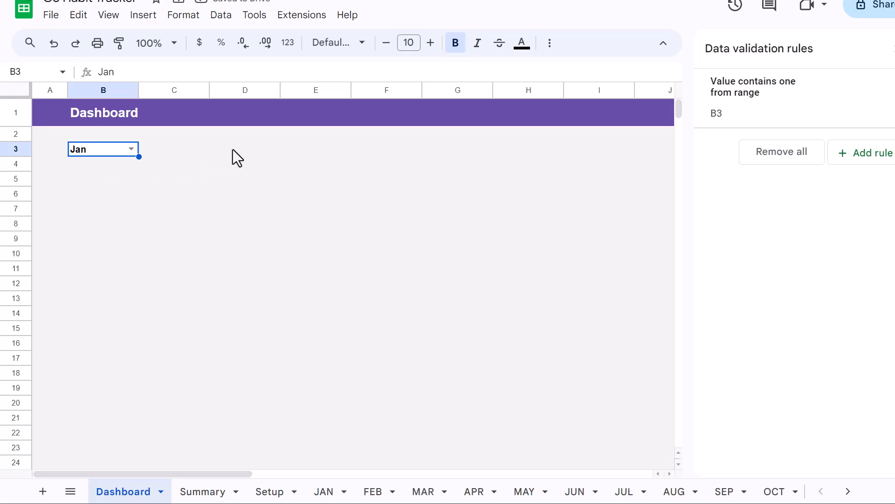
# - Make Dashboard cell F3 bold and give it a white fill
pyautogui.click(365, 153)
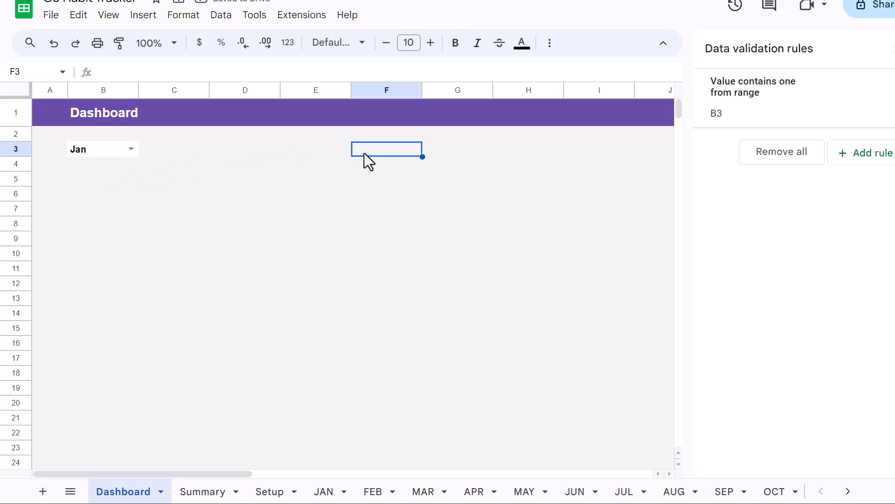
pyautogui.click(456, 43)
pyautogui.click(550, 43)
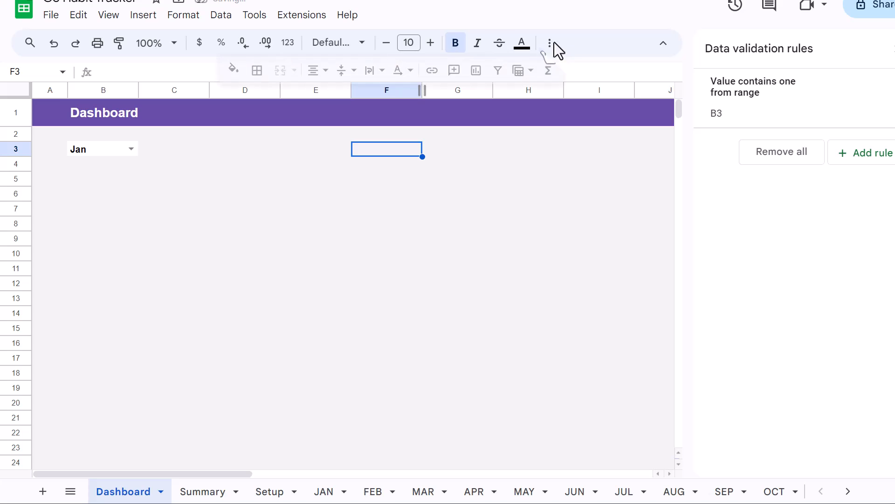
pyautogui.click(234, 70)
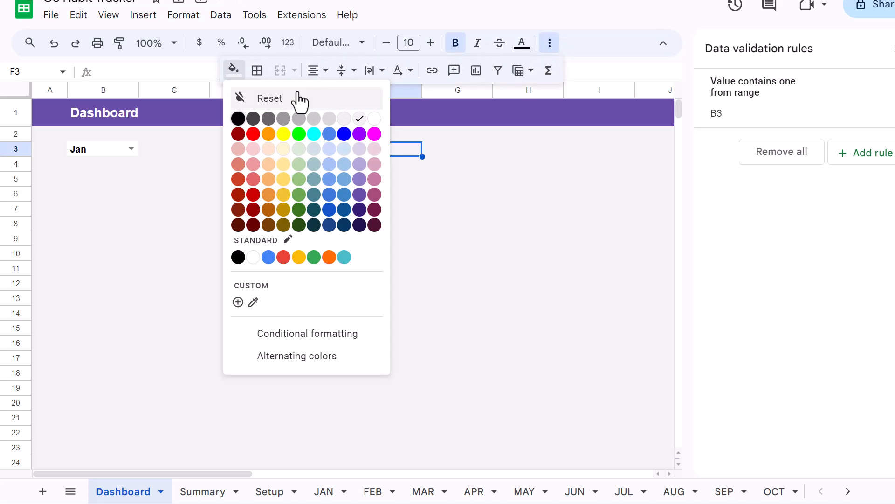
pyautogui.click(373, 122)
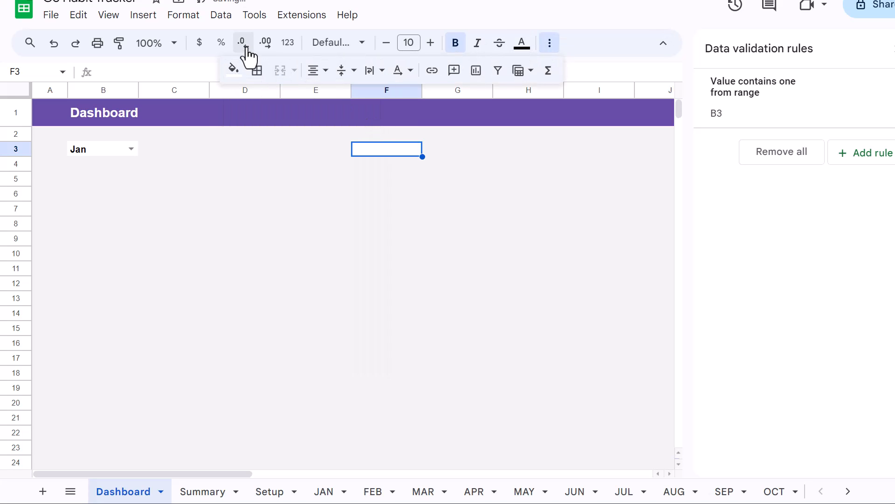
# - Add a data validation rule to Dashboard cell F3 as a dropdown from the habit list in Setup!B5:B14
pyautogui.click(221, 15)
pyautogui.click(266, 299)
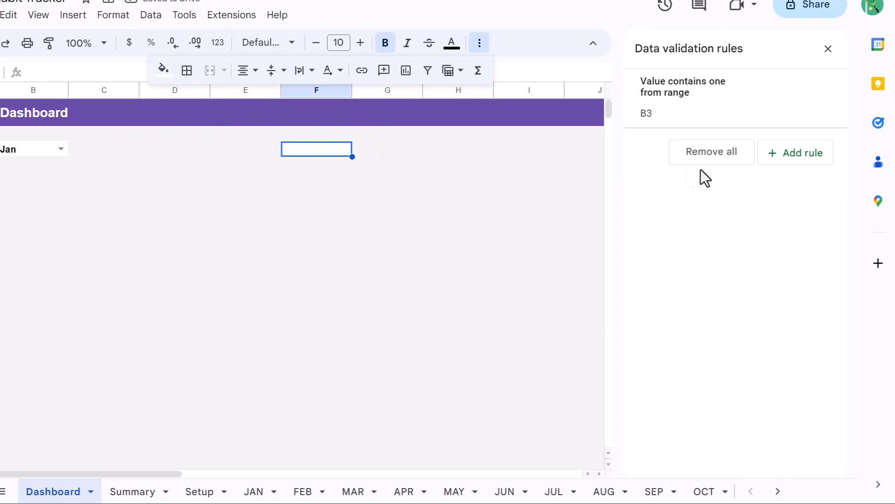
pyautogui.click(792, 158)
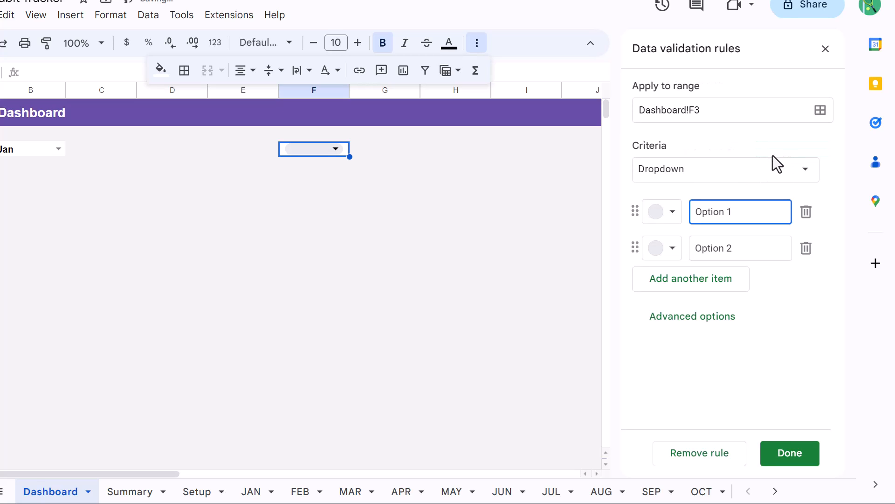
pyautogui.click(802, 180)
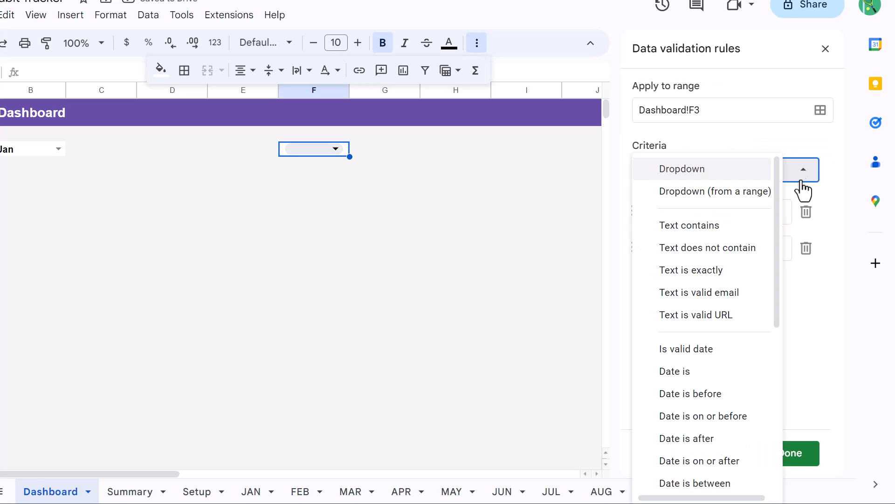
pyautogui.click(754, 195)
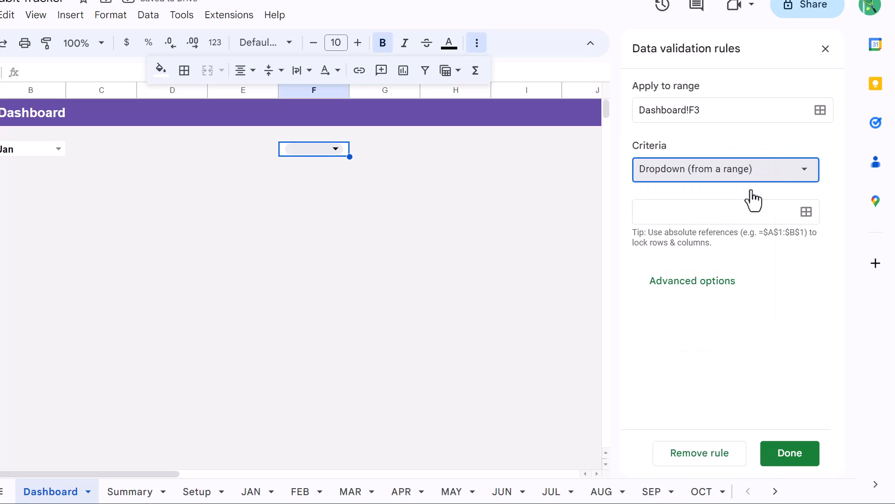
pyautogui.click(806, 213)
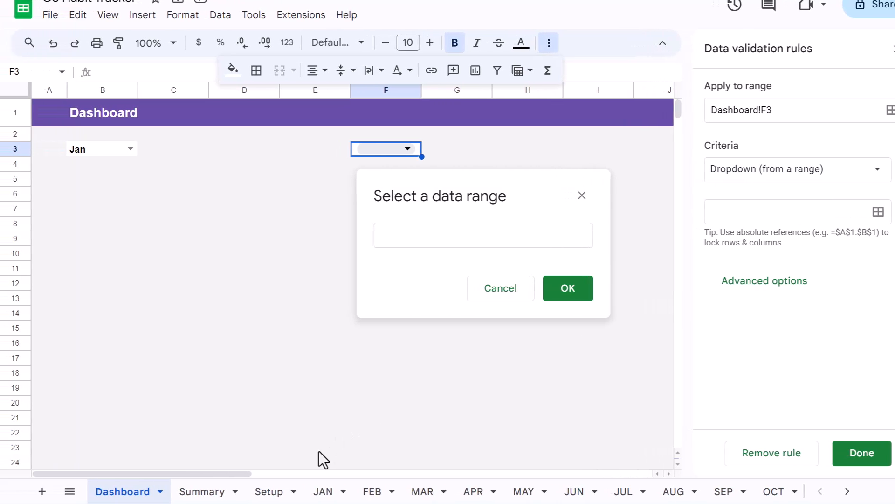
pyautogui.click(269, 490)
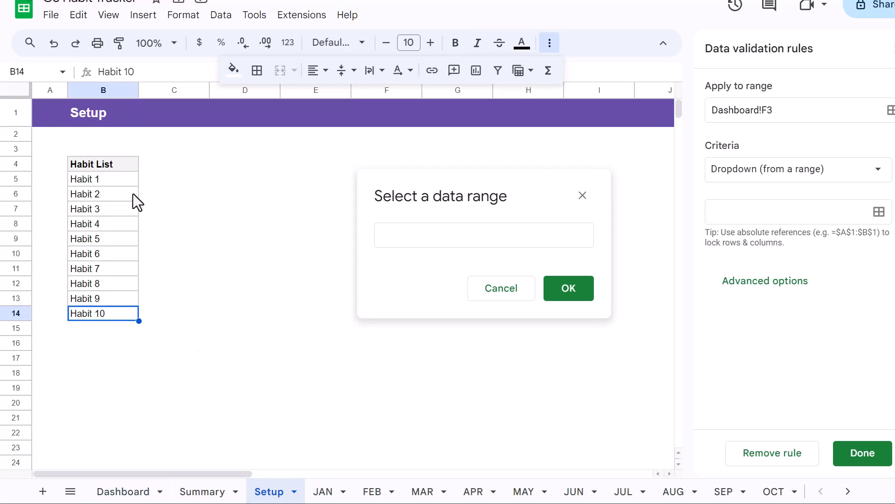
pyautogui.moveTo(128, 178); pyautogui.dragTo(120, 309)
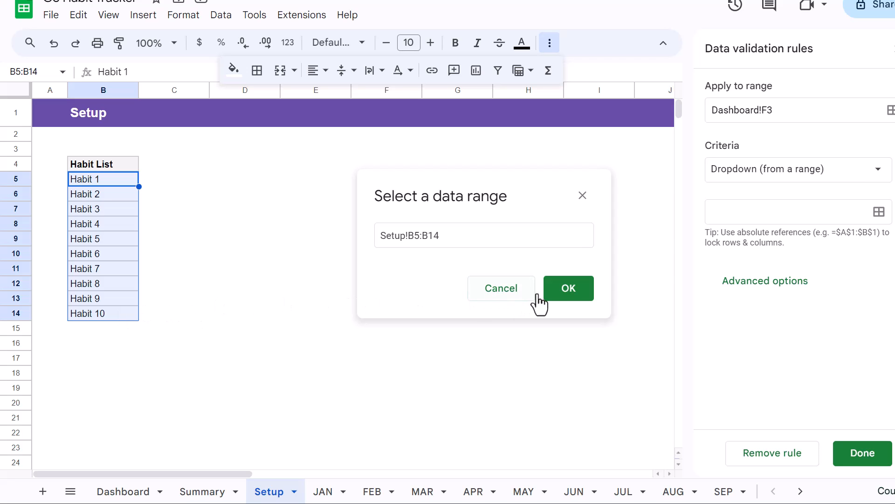
pyautogui.click(565, 293)
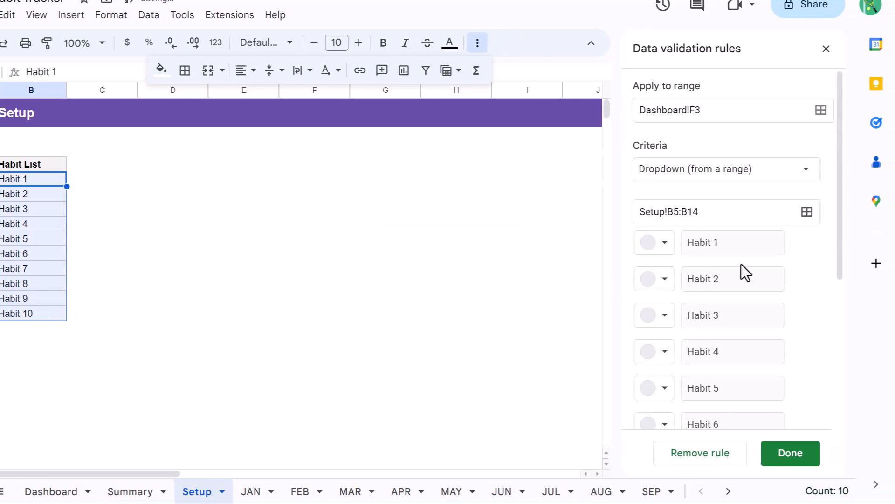
# - Set the habit dropdown's display style to Arrow, save the rule and close the data validation settings
pyautogui.scroll(-5, 785, 258)
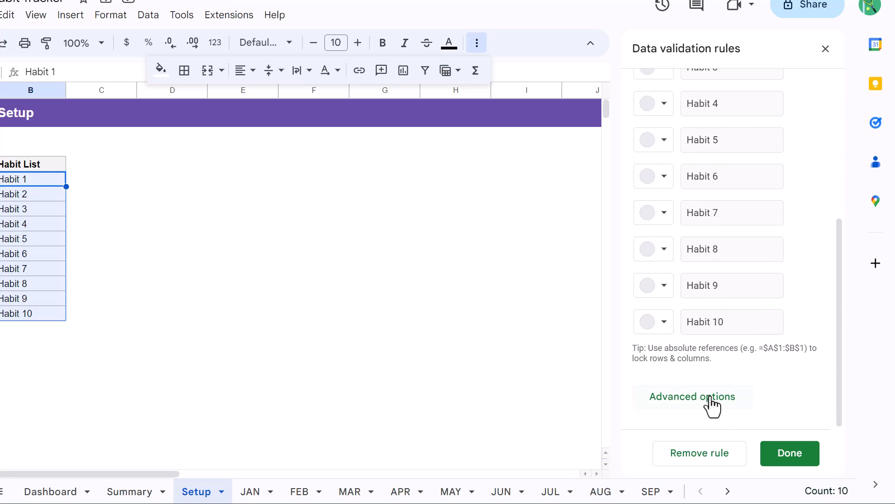
pyautogui.click(712, 399)
pyautogui.scroll(-4, 724, 374)
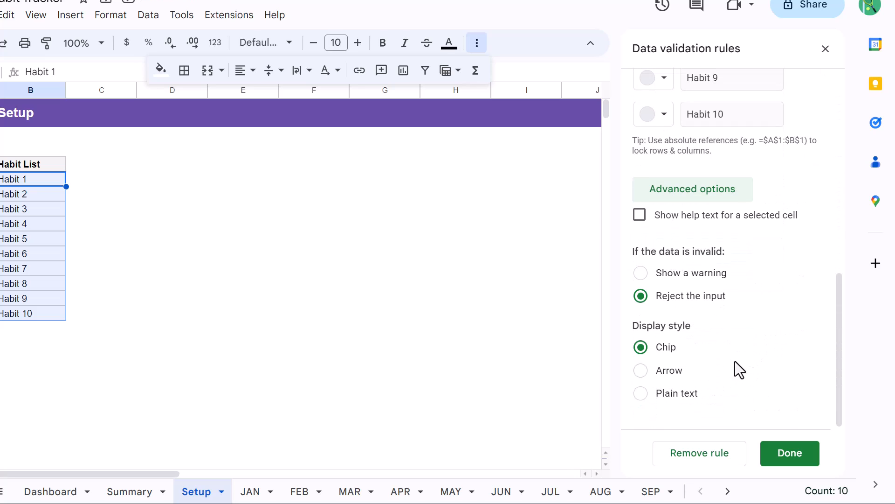
pyautogui.click(645, 372)
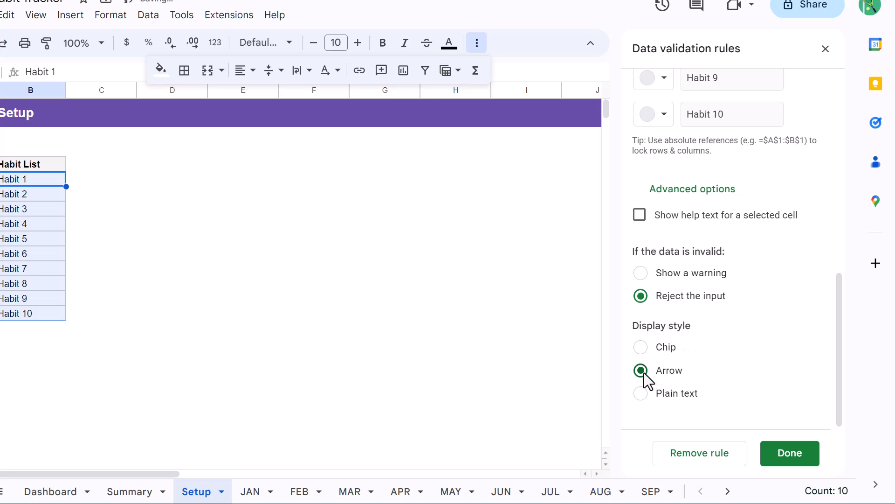
pyautogui.click(769, 454)
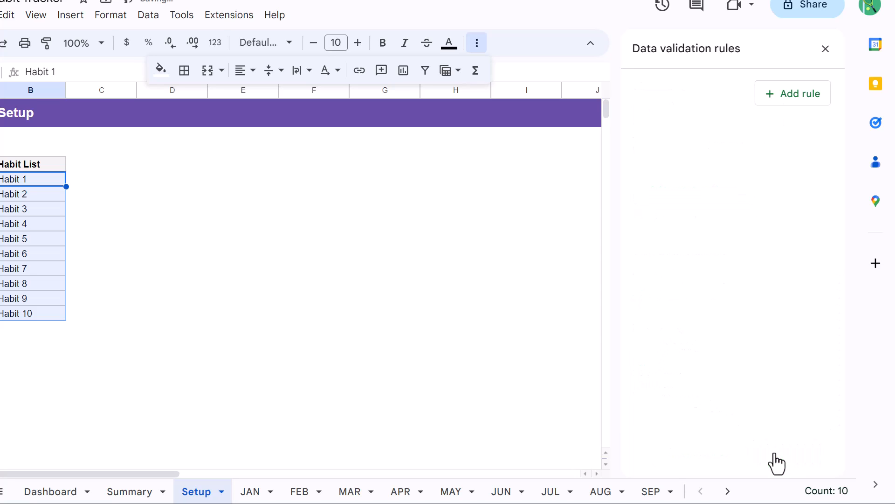
pyautogui.click(823, 50)
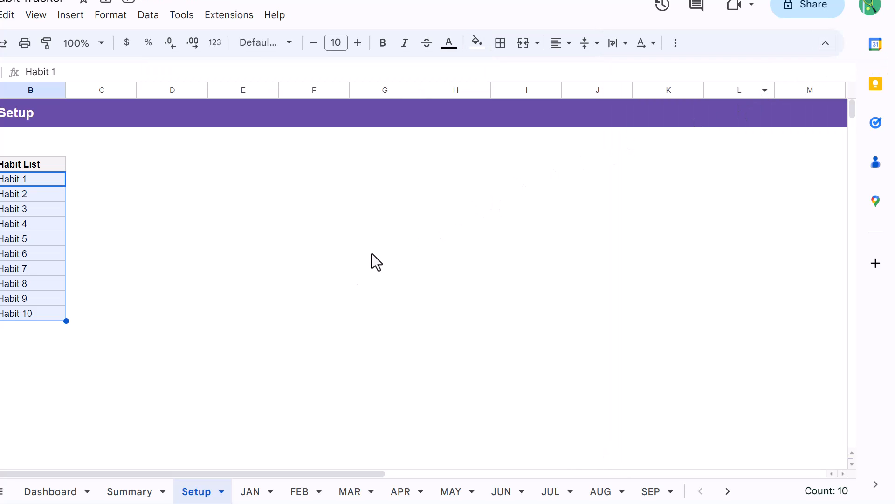
# - Choose Habit 1 in the habit dropdown in cell F3 of the Dashboard sheet
pyautogui.click(54, 492)
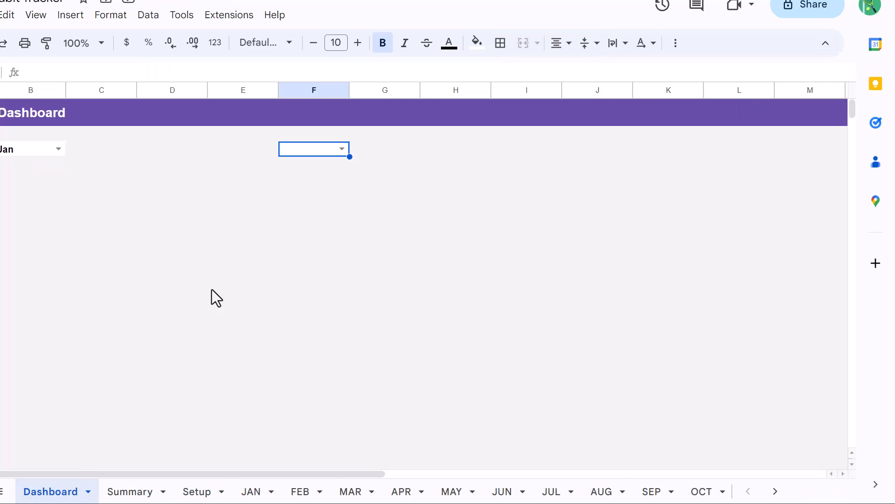
pyautogui.click(342, 149)
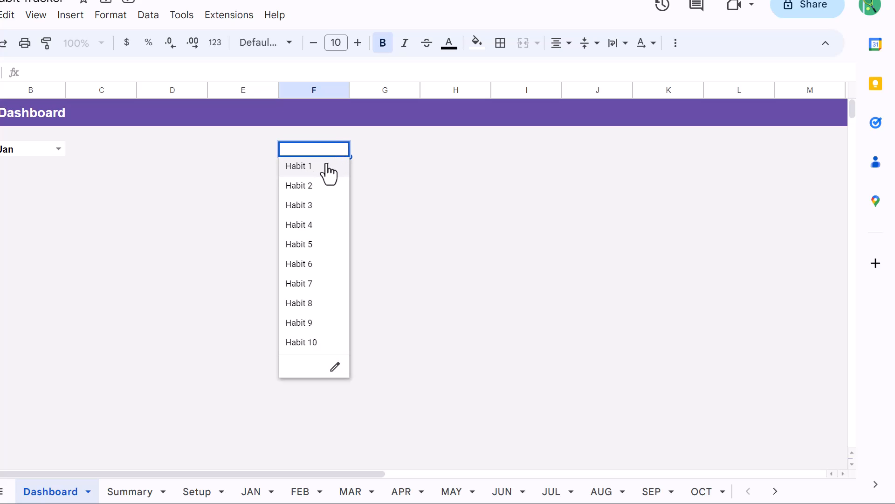
pyautogui.click(322, 170)
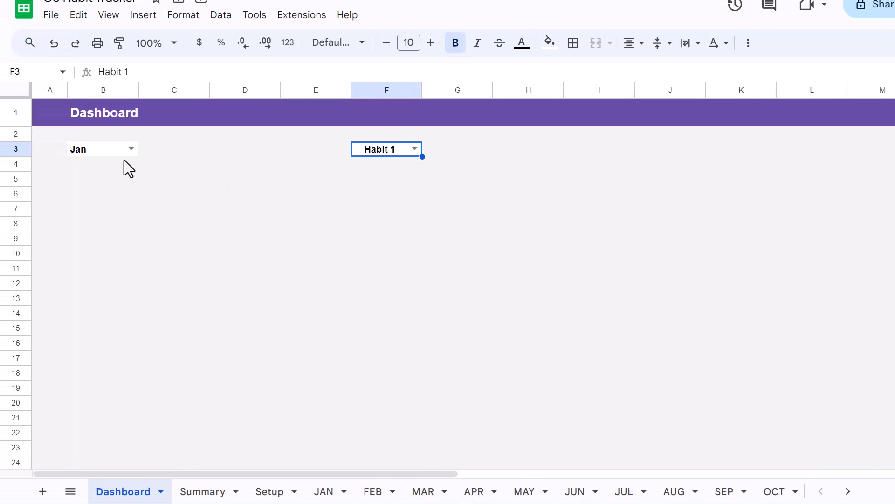
# - Name the month dropdown cell B3 on the Dashboard sheet dashMonth
pyautogui.click(98, 149)
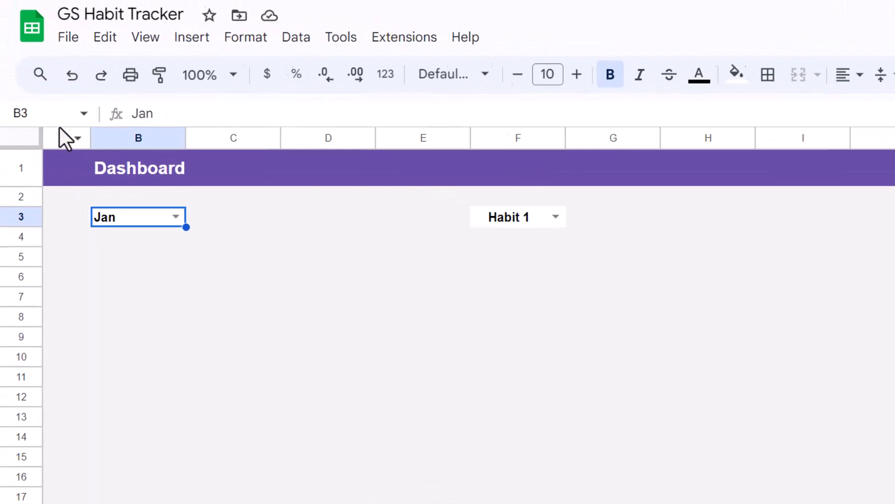
pyautogui.click(66, 133)
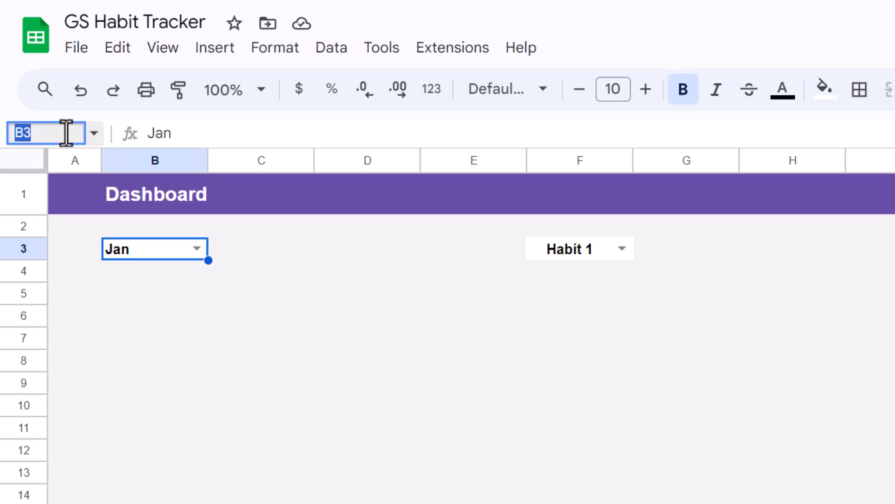
pyautogui.write('dash')
pyautogui.write('Month')
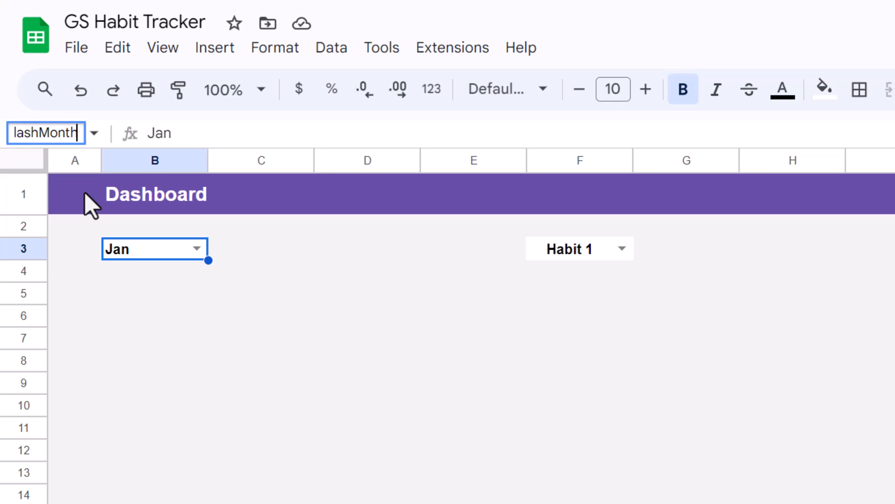
pyautogui.press('Return')
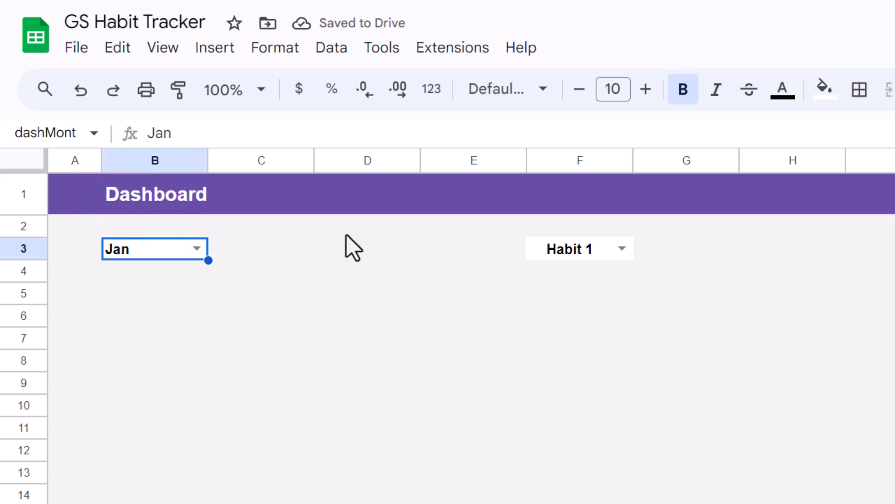
# - Name the habit dropdown cell F3 on the Dashboard sheet dashHabit
pyautogui.click(569, 251)
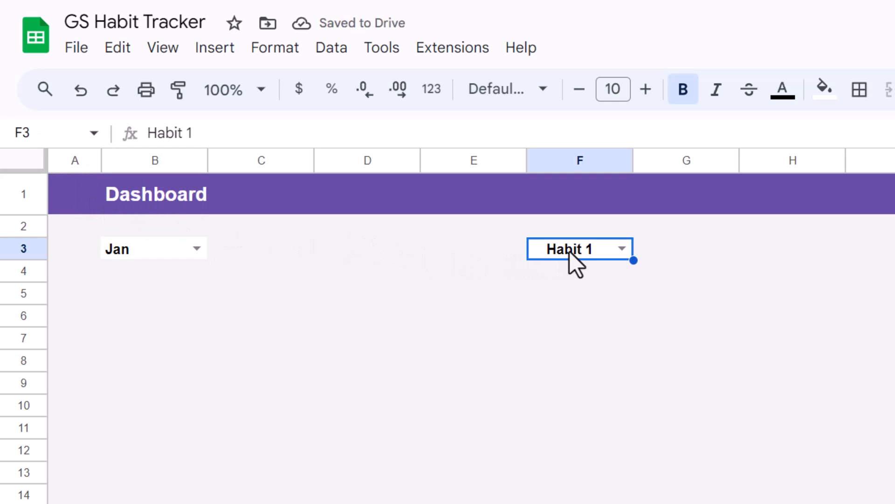
pyautogui.click(49, 132)
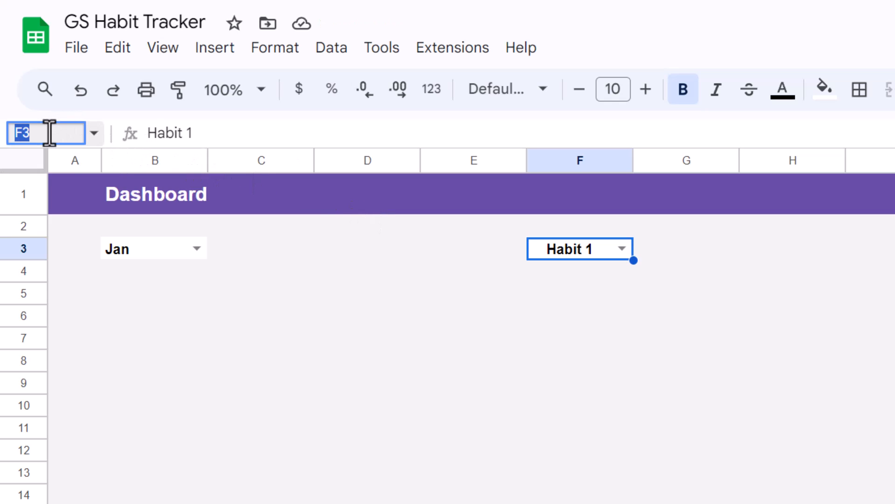
pyautogui.write('da')
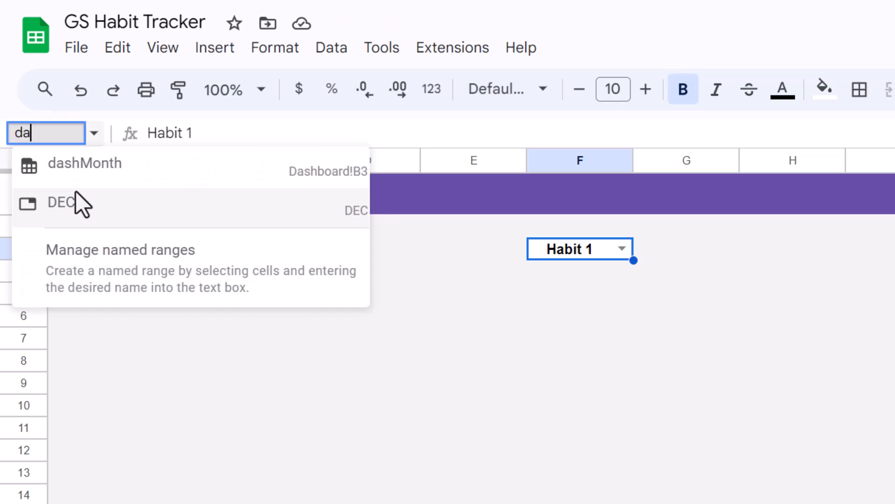
pyautogui.write('sh')
pyautogui.write('Habit')
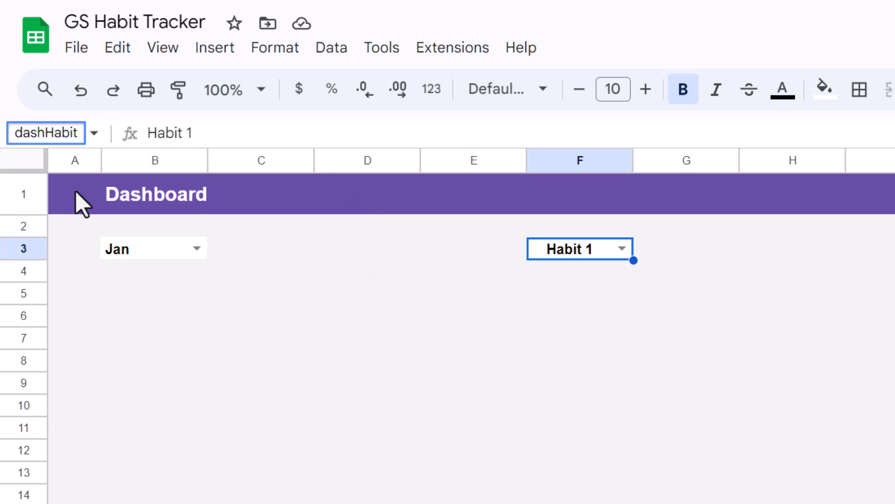
pyautogui.press('Return')
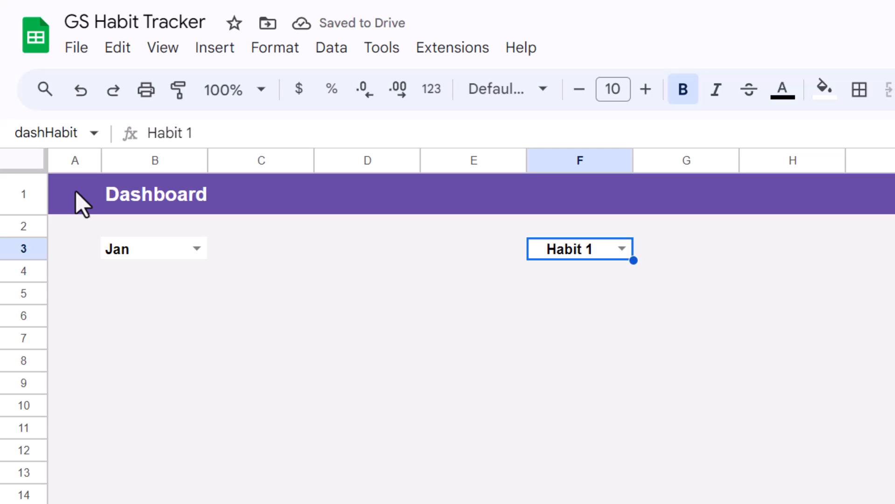
# - Review the list of named ranges and go to the dashMonth range
pyautogui.click(95, 133)
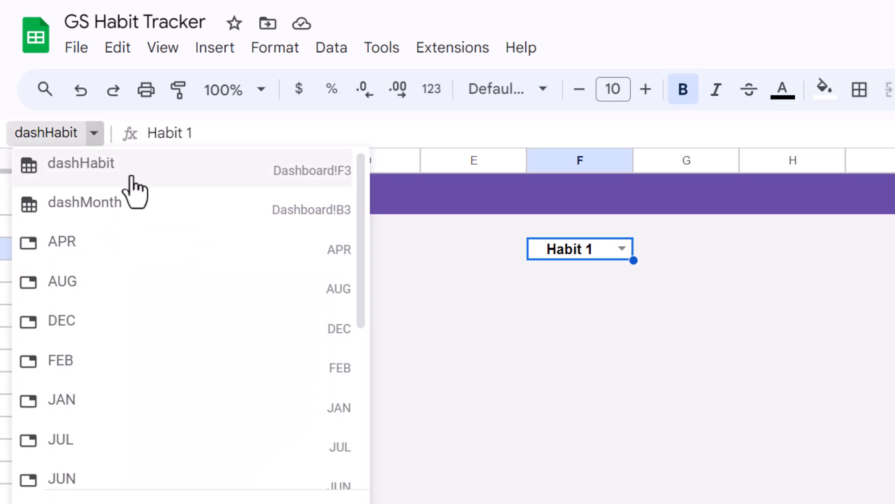
pyautogui.click(95, 135)
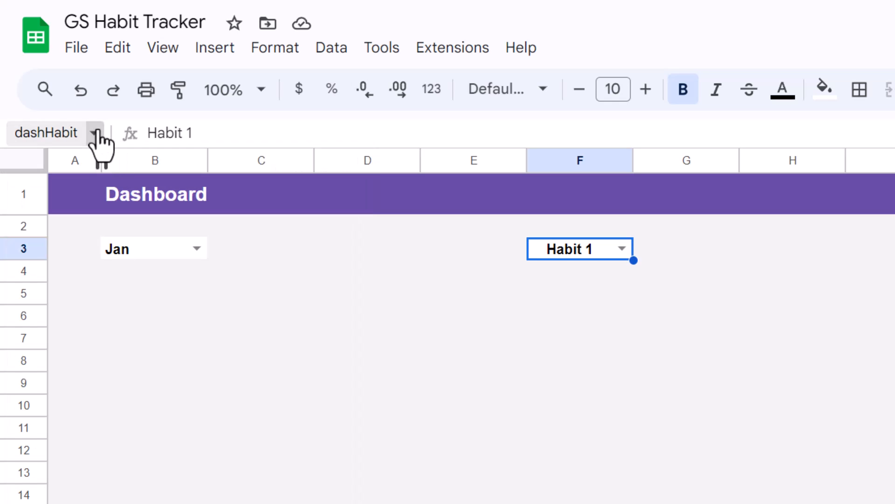
pyautogui.click(139, 206)
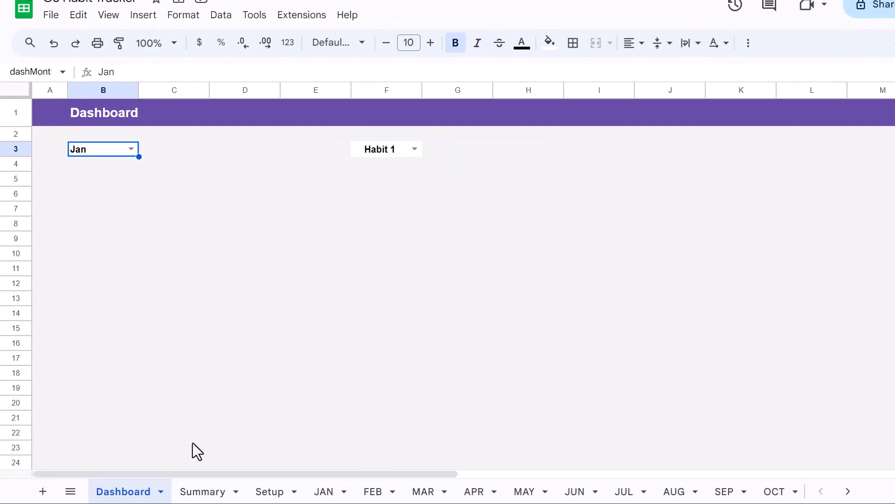
# - Start a formula in Q5 under Dashboard on the Summary sheet with an IF that tests ISBLANK(dashMonth)
pyautogui.click(202, 491)
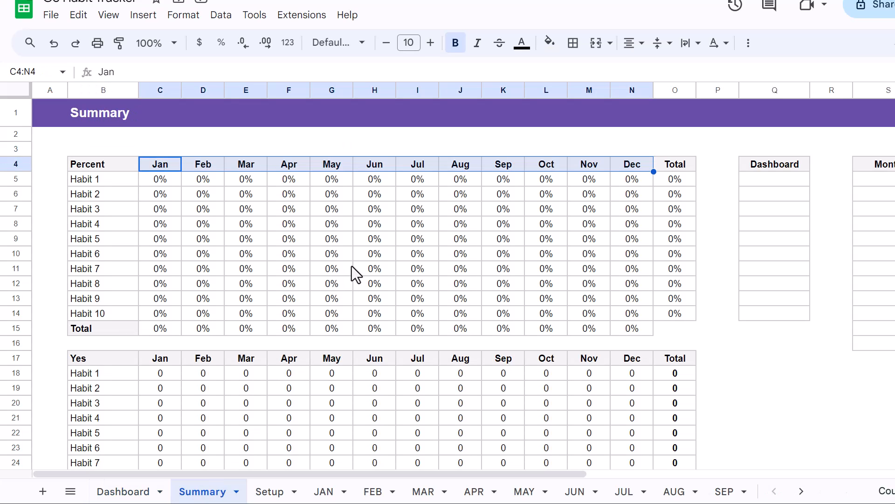
pyautogui.hscroll(5, 400, 212)
pyautogui.hscroll(5, 400, 212)
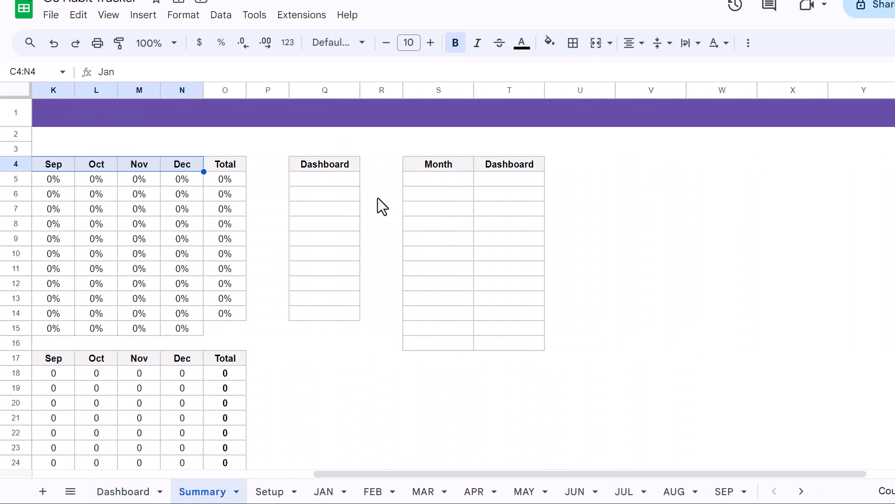
pyautogui.click(340, 185)
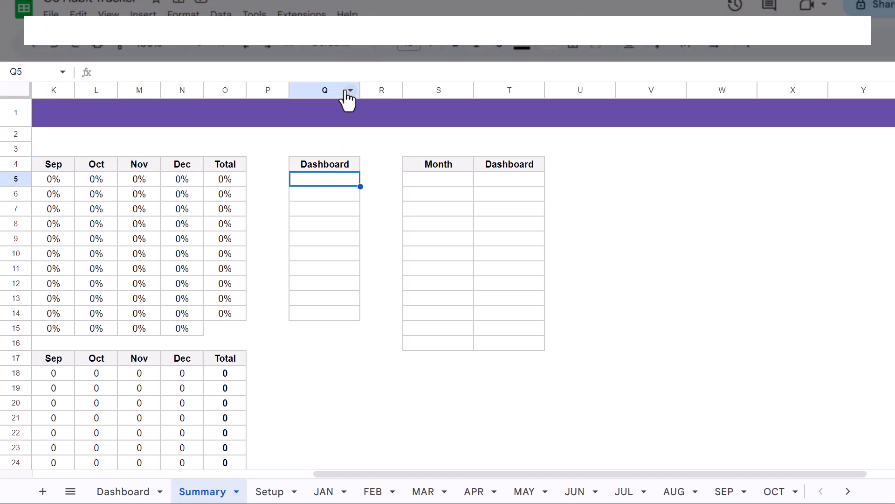
pyautogui.click(367, 72)
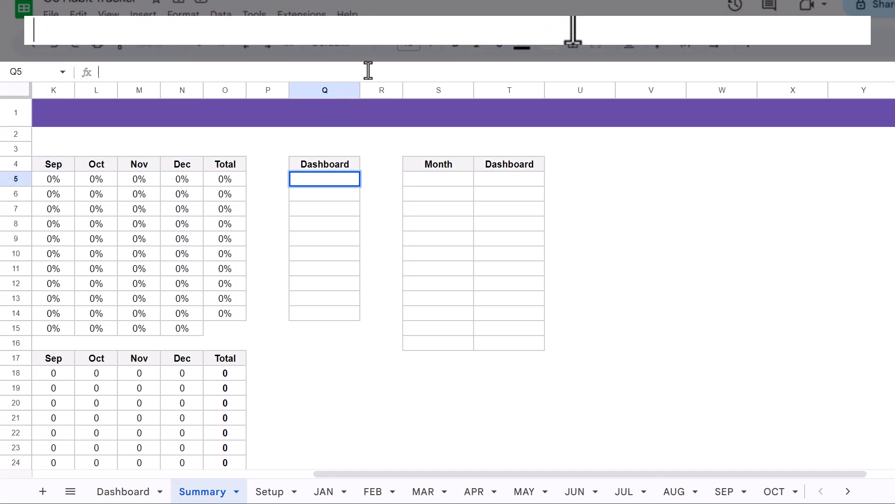
pyautogui.write('=')
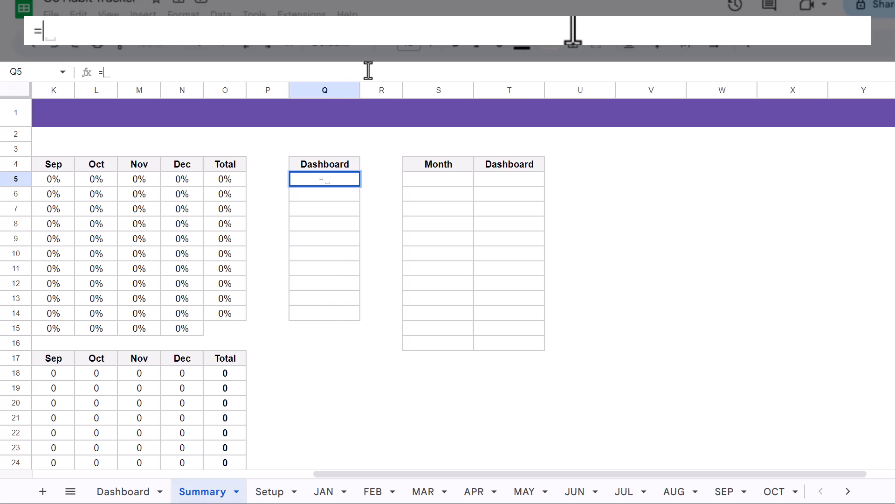
pyautogui.write('if')
pyautogui.press('Tab')
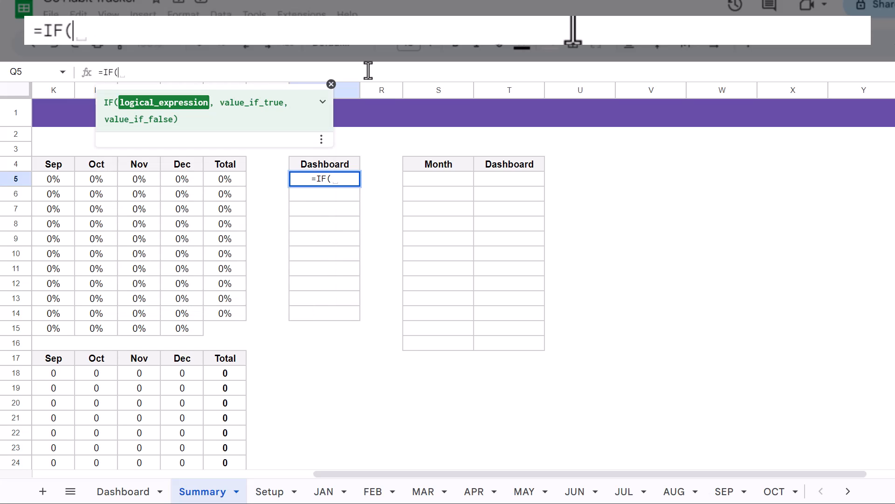
pyautogui.write('isbl')
pyautogui.press('Tab')
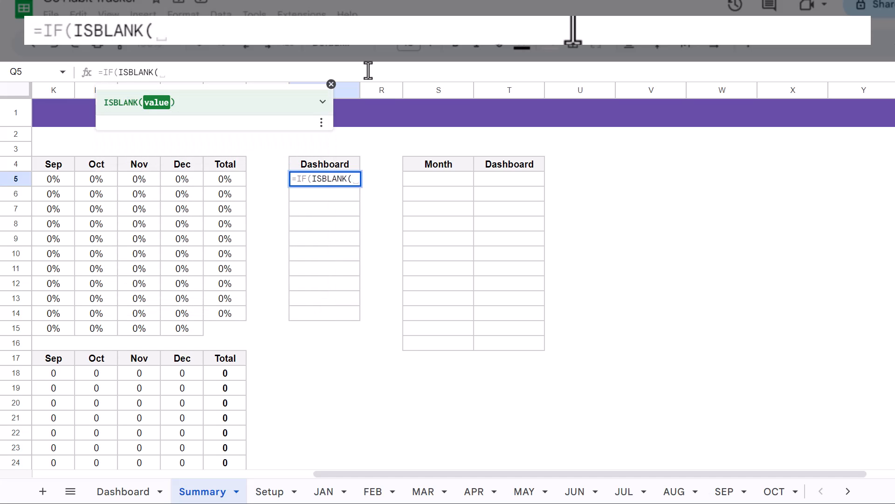
pyautogui.write('dashmo')
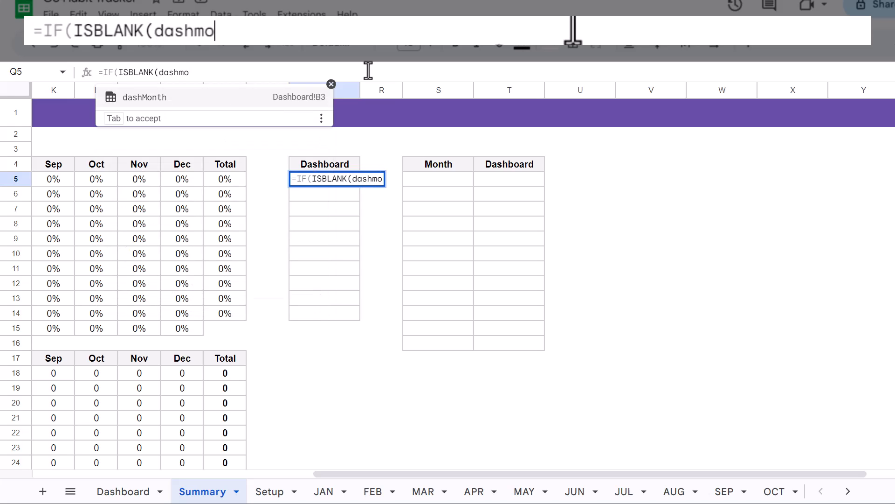
pyautogui.click(213, 103)
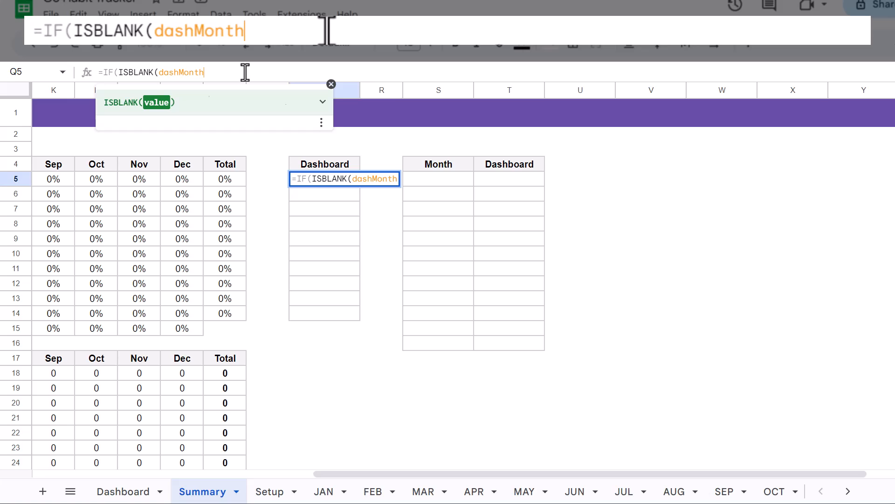
pyautogui.write('),')
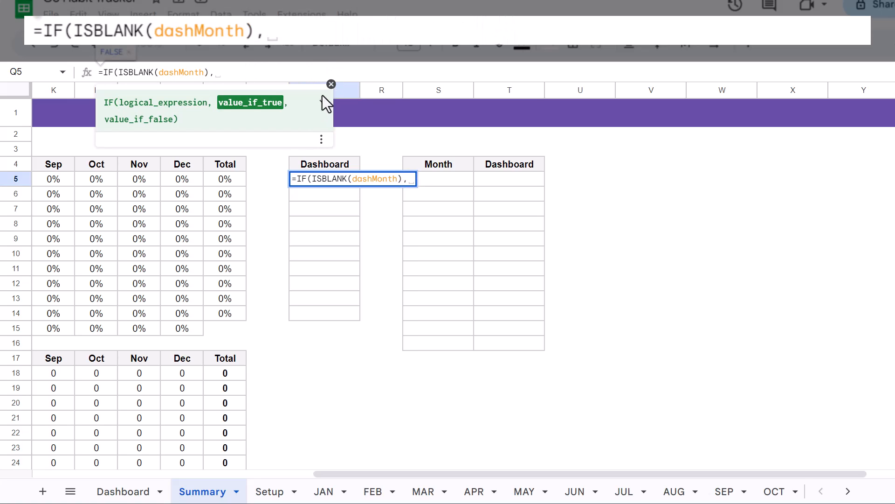
# - Make the Q5 formula return O5 when dashMonth is blank, otherwise an INDEX of C5:N5 with row 1
pyautogui.write('05,Ind')
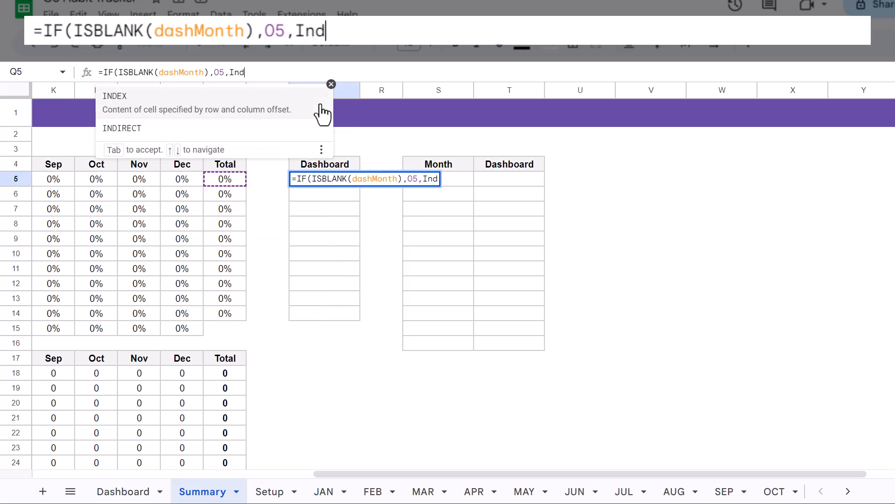
pyautogui.press('Tab')
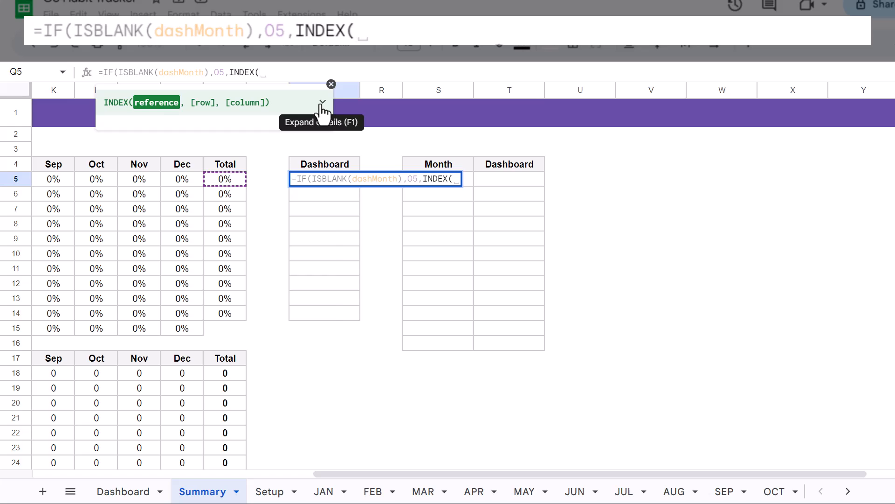
pyautogui.write('C5:N5')
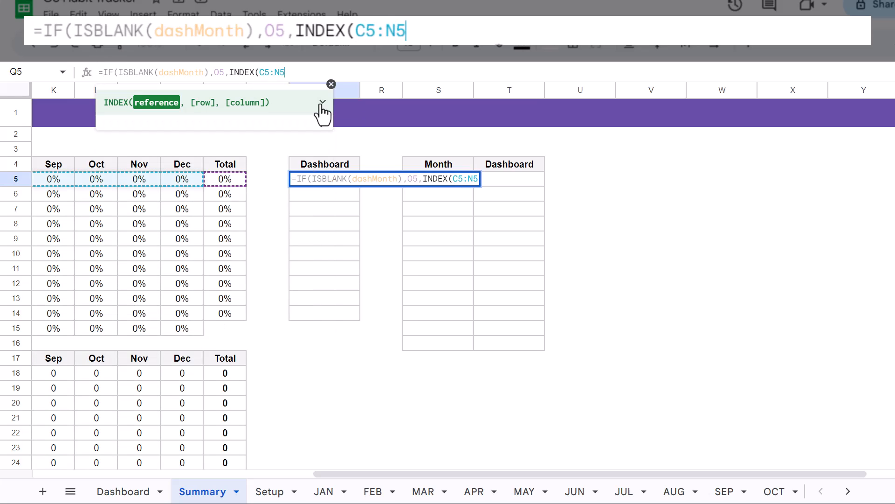
pyautogui.write(', ')
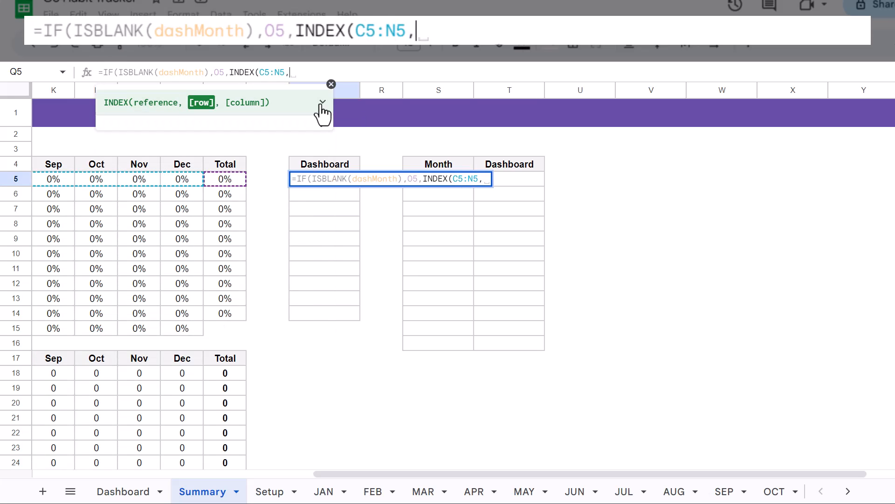
pyautogui.write('1,')
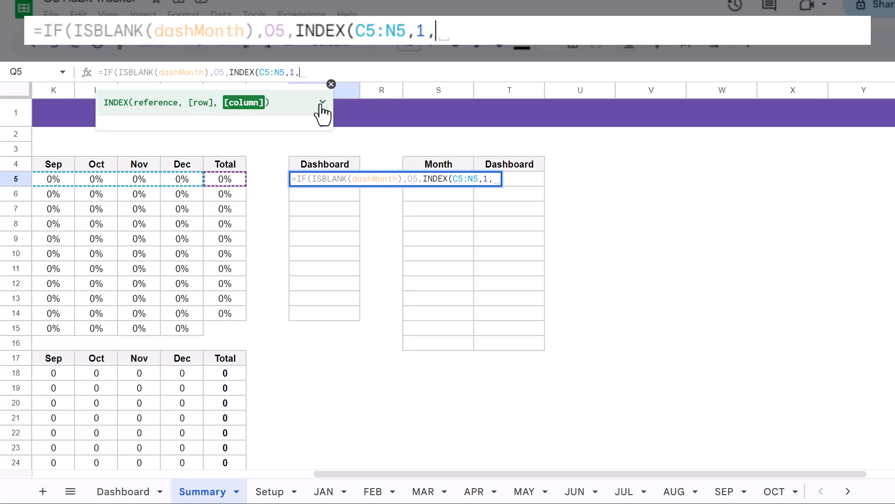
# - Finish the Q5 formula with XMATCH(dashMonth,$C$4:$N$4) as the INDEX column and fill it down through Q14
pyautogui.write('xma')
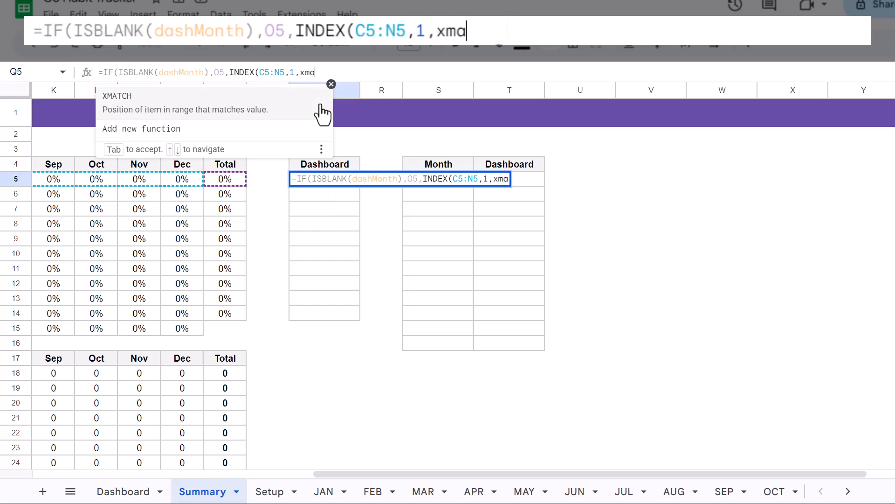
pyautogui.press('Tab')
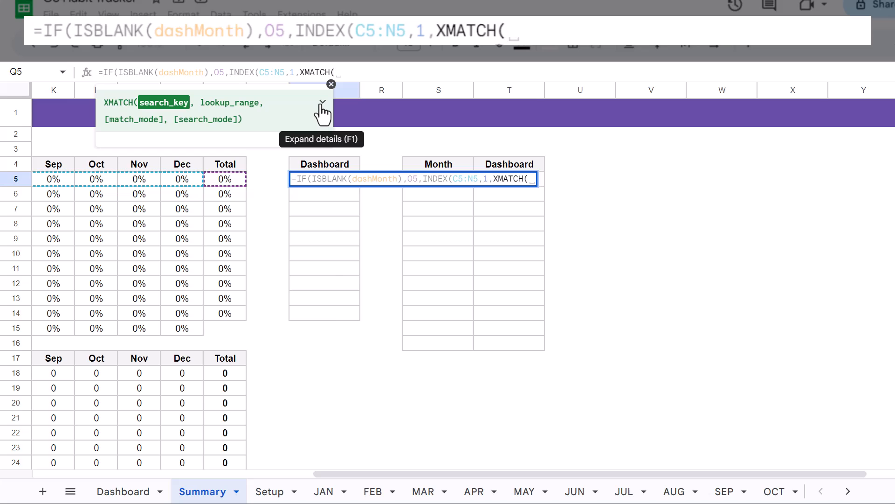
pyautogui.write('dashmo')
pyautogui.press('Tab')
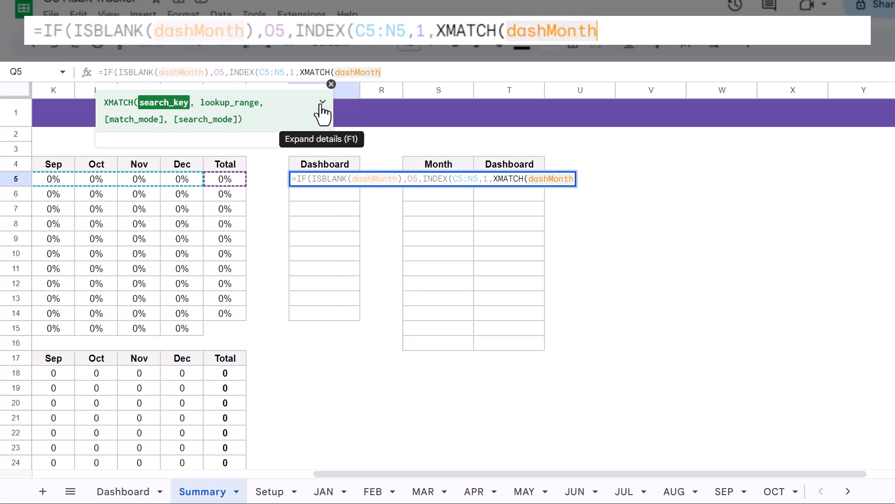
pyautogui.write(',c4:N4')
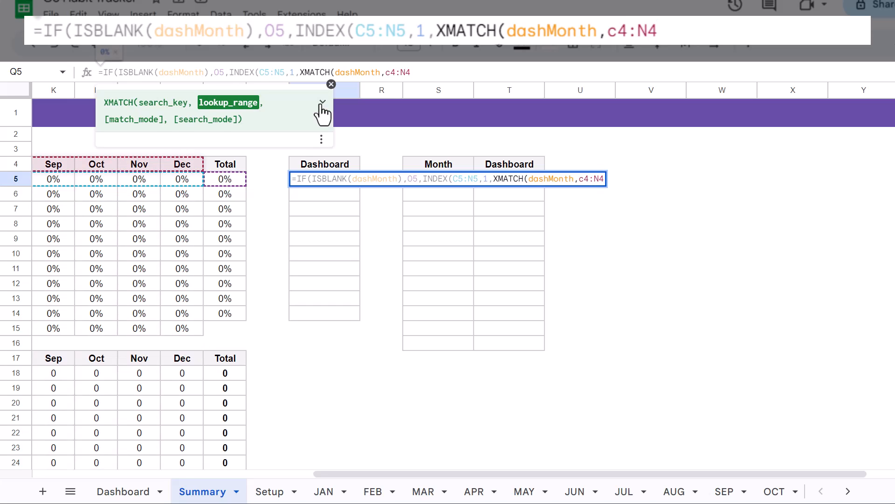
pyautogui.press('F4')
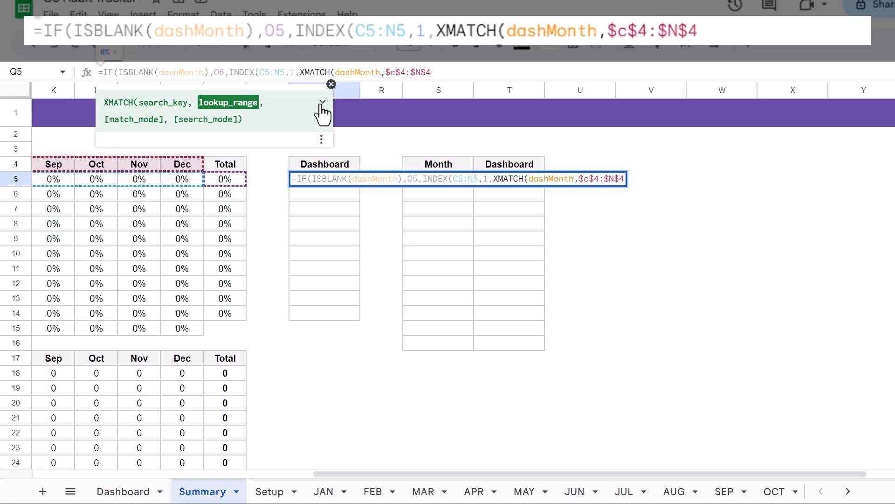
pyautogui.write(')))')
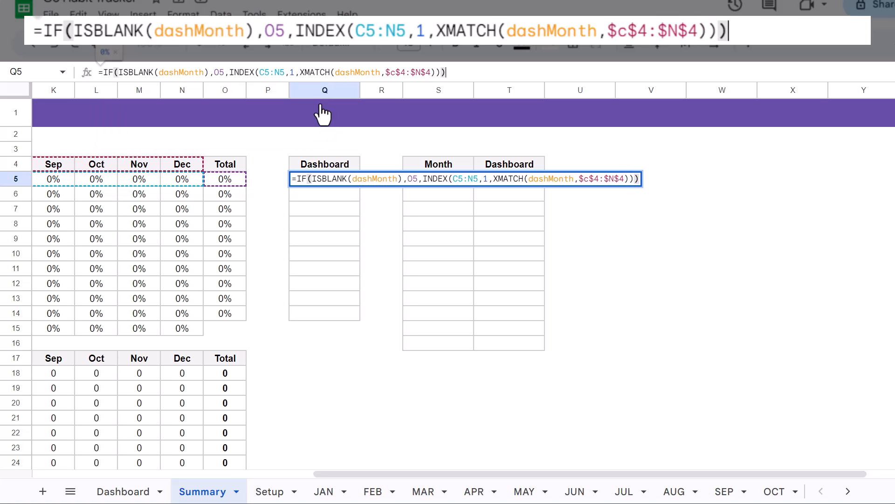
pyautogui.press('Return')
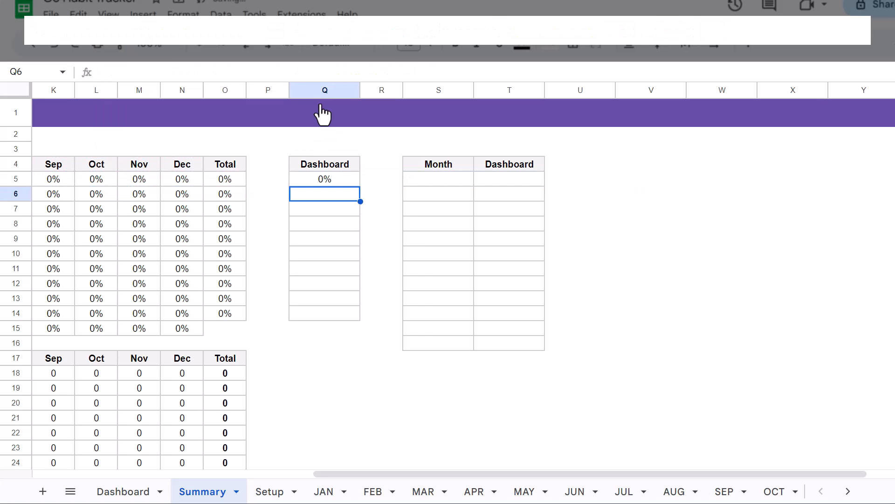
pyautogui.click(351, 178)
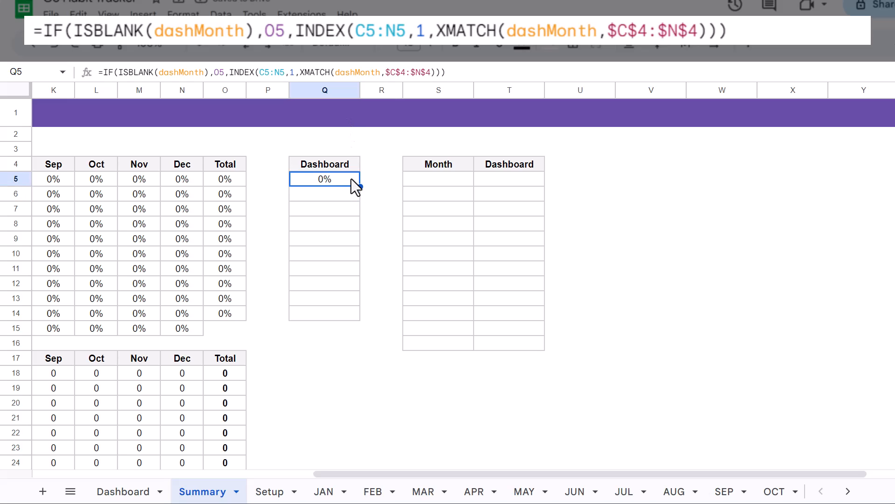
pyautogui.moveTo(360, 186); pyautogui.dragTo(353, 313)
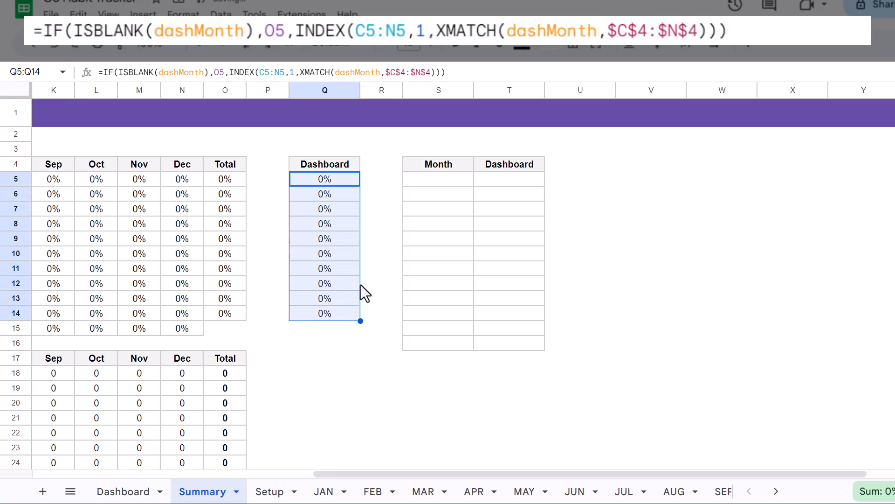
# - List the month headers vertically under Month by entering =TRANSPOSE(C4:N4) in S5 on the Summary sheet
pyautogui.click(458, 181)
pyautogui.click(501, 70)
pyautogui.write('=')
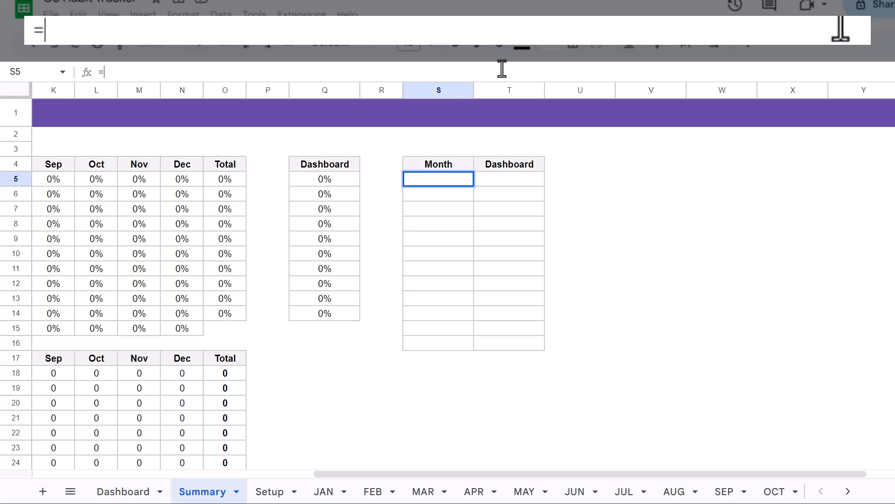
pyautogui.write('trans')
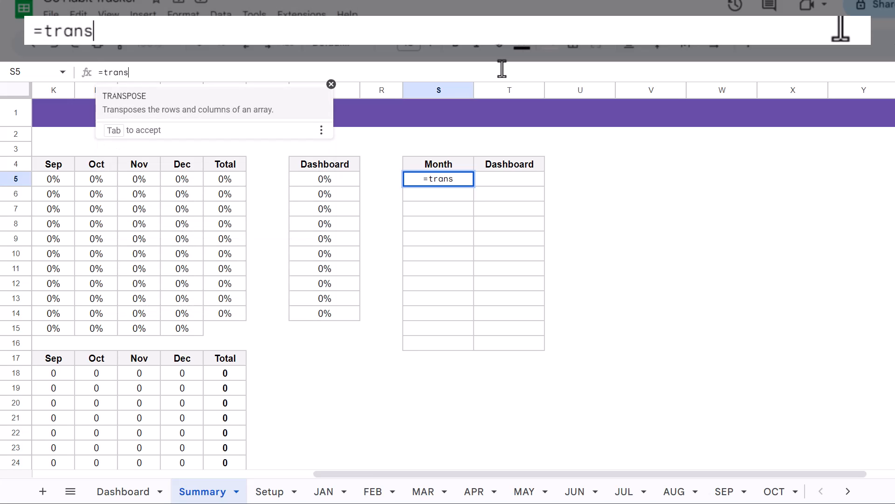
pyautogui.press('Tab')
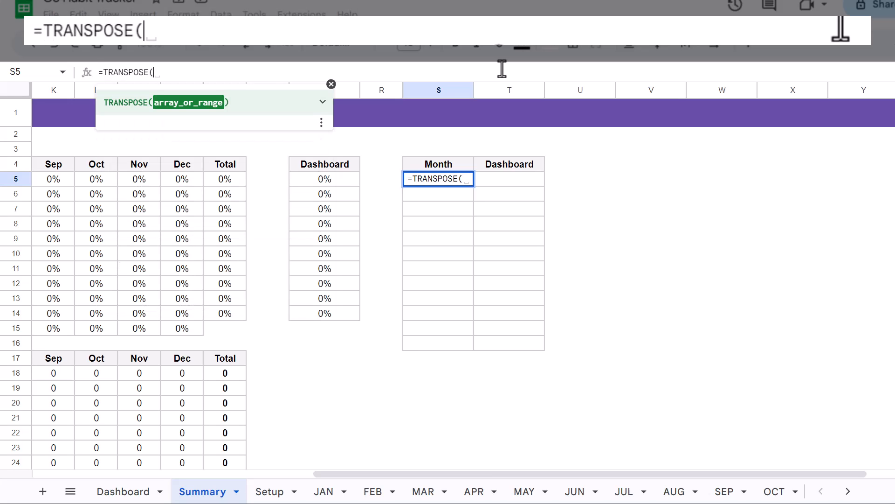
pyautogui.write('C4:N4')
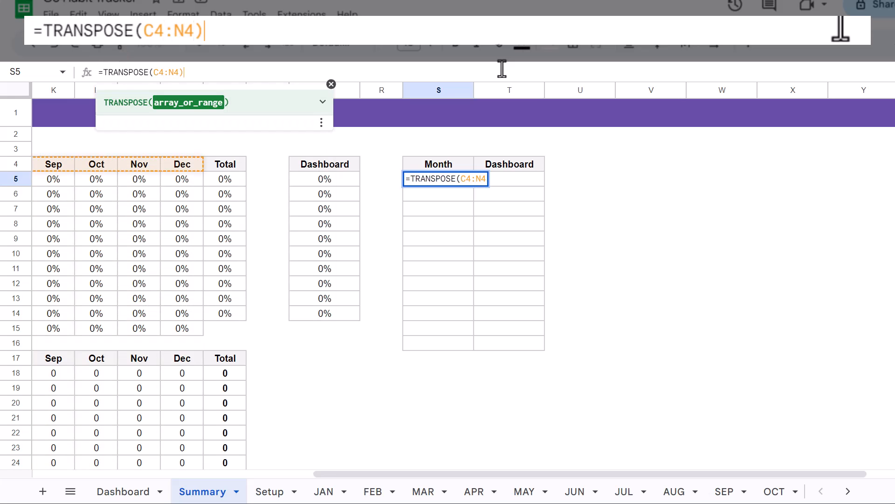
pyautogui.write(')')
pyautogui.press('Return')
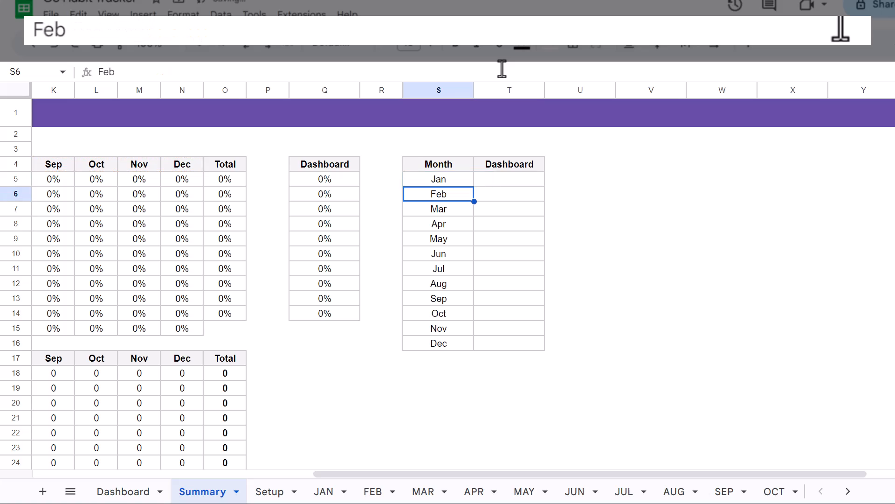
# - Start a formula in T5 under Dashboard with TRANSPOSE around an IF that tests ISBLANK(dashHabit)
pyautogui.click(511, 183)
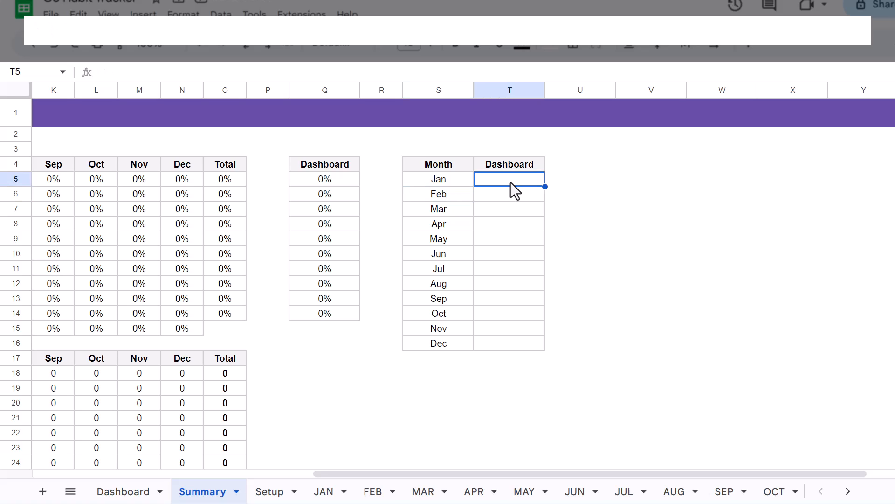
pyautogui.click(486, 71)
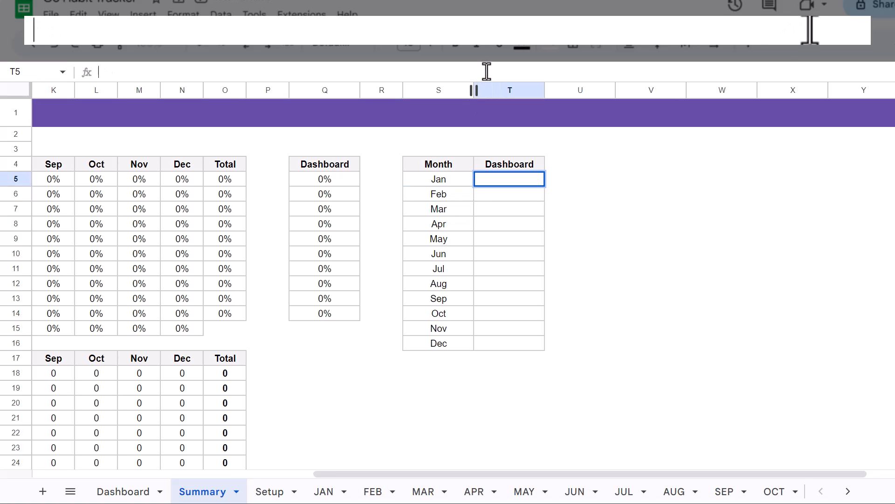
pyautogui.write('=')
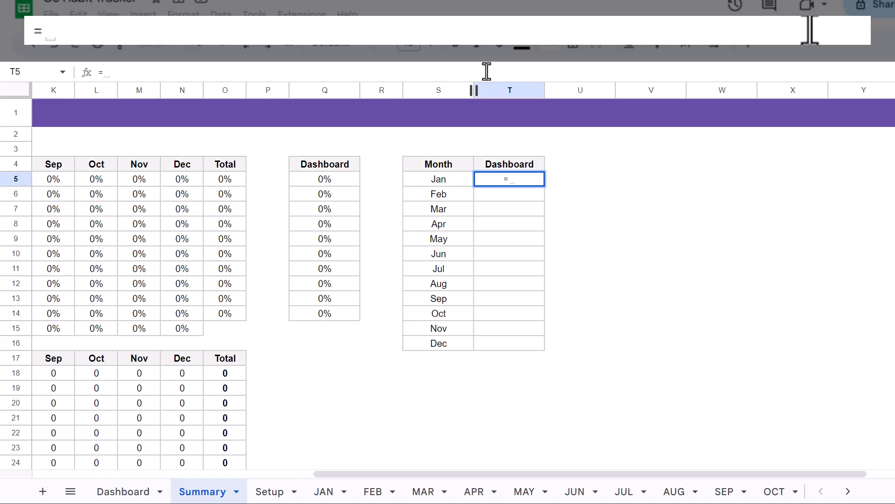
pyautogui.write('transpo')
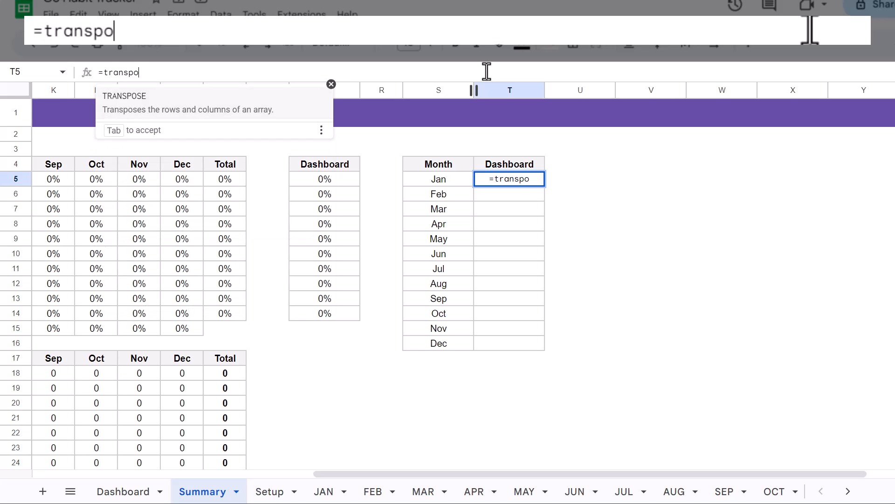
pyautogui.press('Tab')
pyautogui.write('if')
pyautogui.press('Tab')
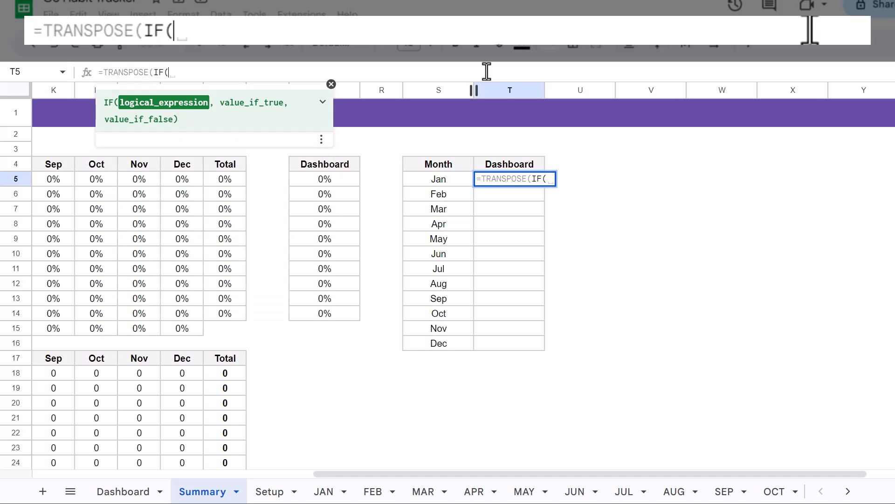
pyautogui.write('isb')
pyautogui.press('Tab')
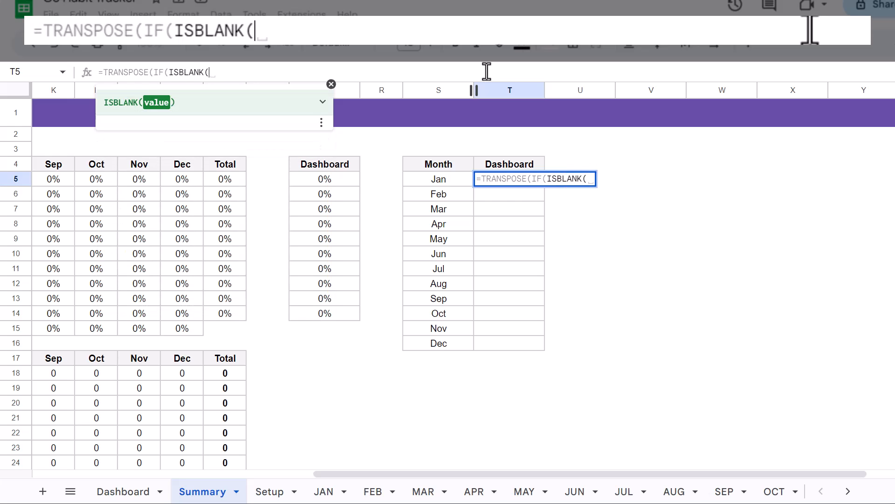
pyautogui.write('dashhab')
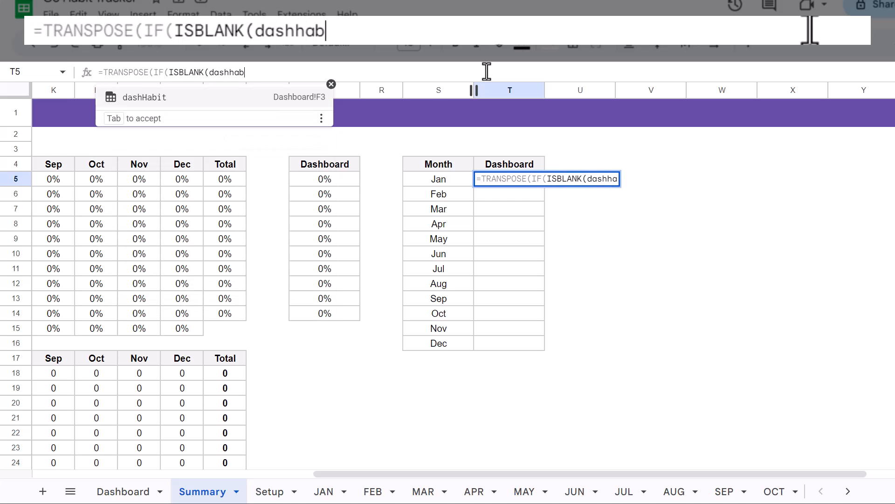
pyautogui.press('Tab')
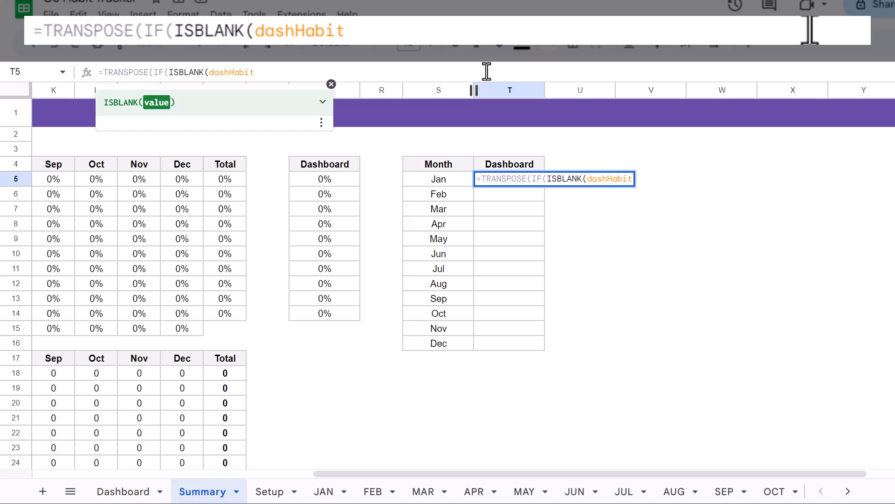
pyautogui.write('), ')
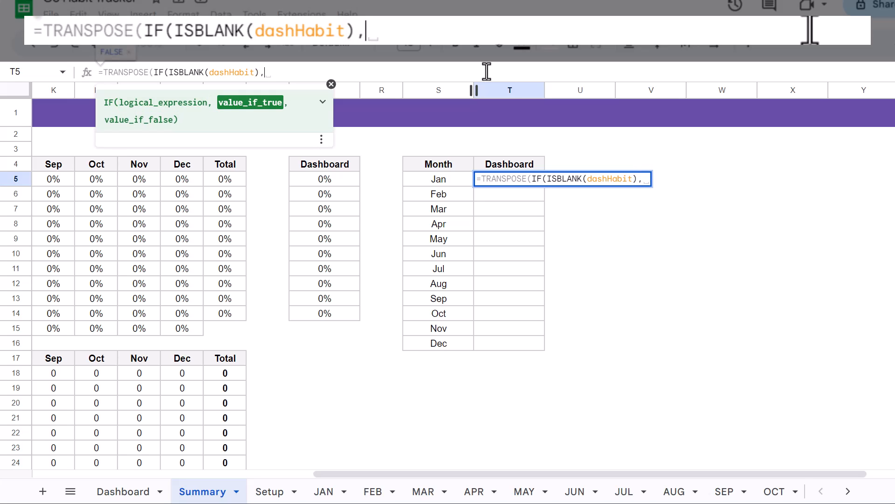
# - Make the T5 formula return C15:N15 when dashHabit is blank, otherwise an INDEX of C5:N14
pyautogui.write('C15:N15,')
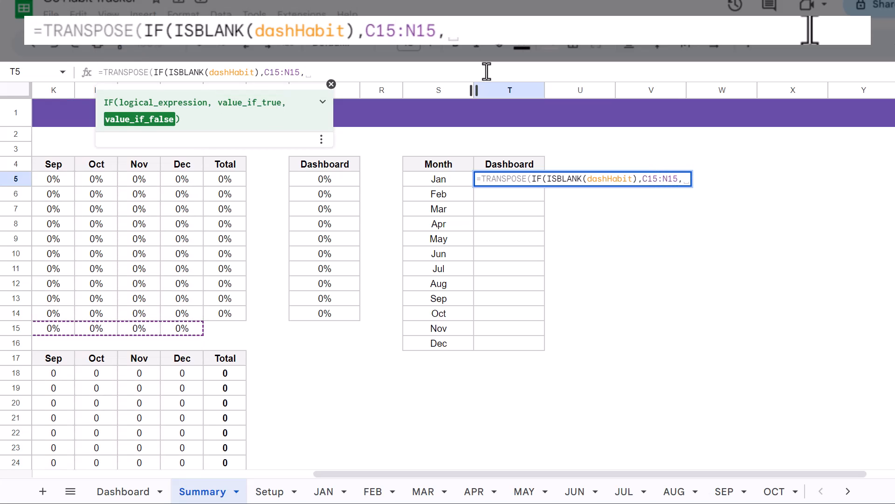
pyautogui.write('INDEX(')
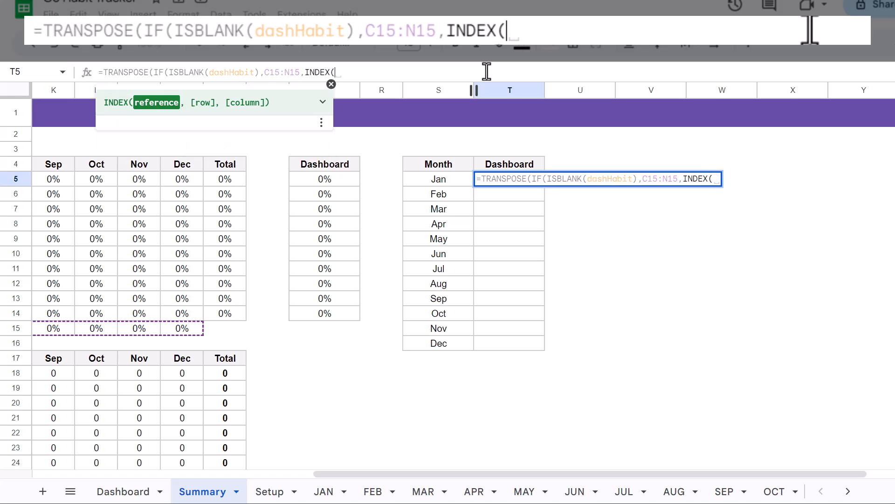
pyautogui.write('C5:')
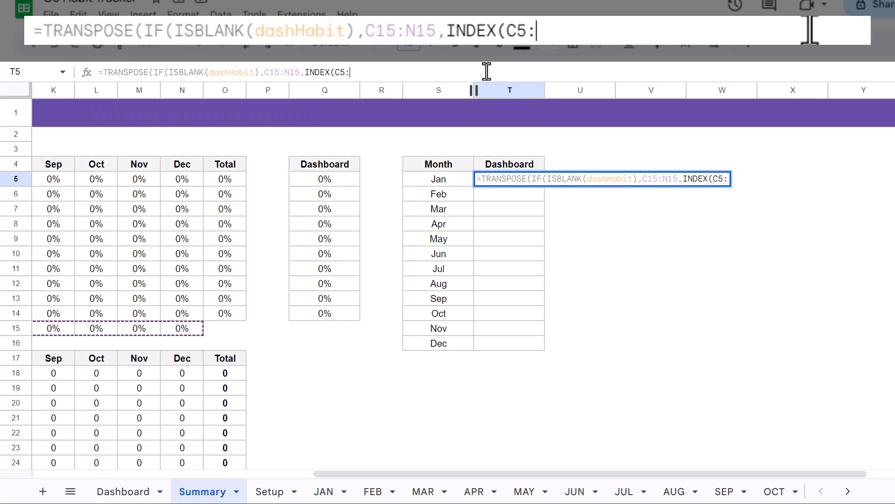
pyautogui.write('N14,')
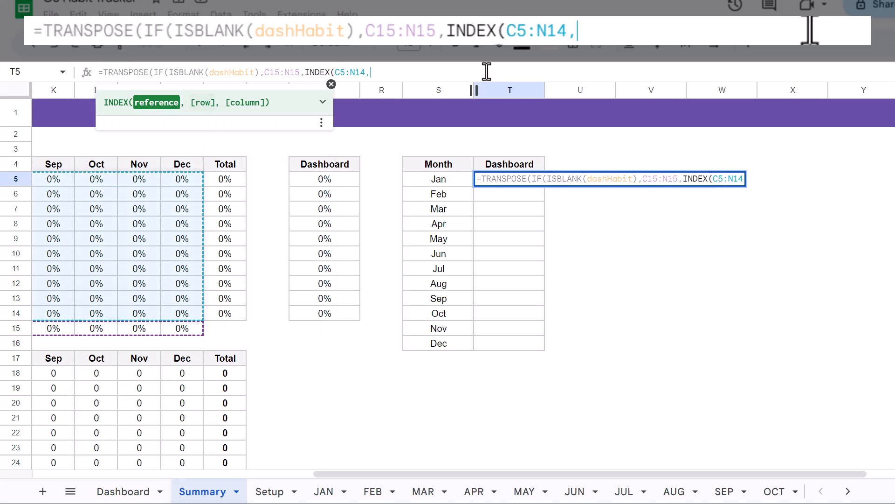
# - Complete the T5 formula with XMATCH(dashHabit,B5:B14) as the INDEX row and an empty column argument
pyautogui.write('xma')
pyautogui.press('Tab')
pyautogui.write('dashhab')
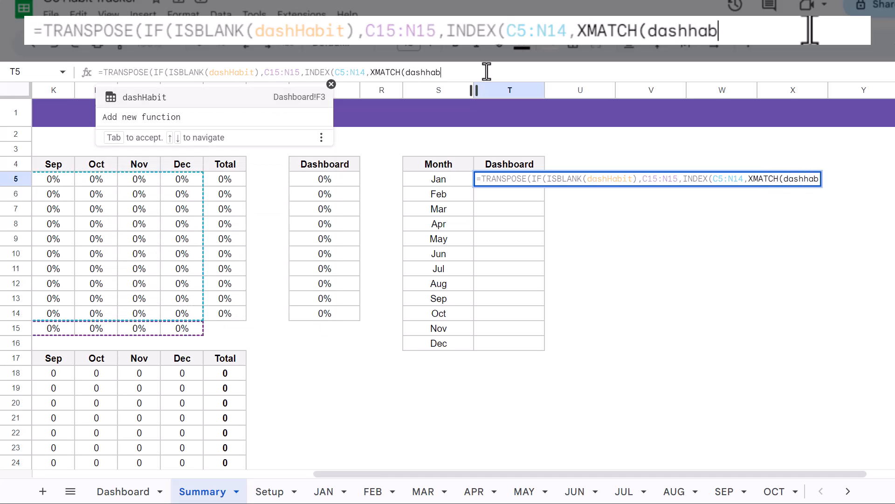
pyautogui.press('Tab')
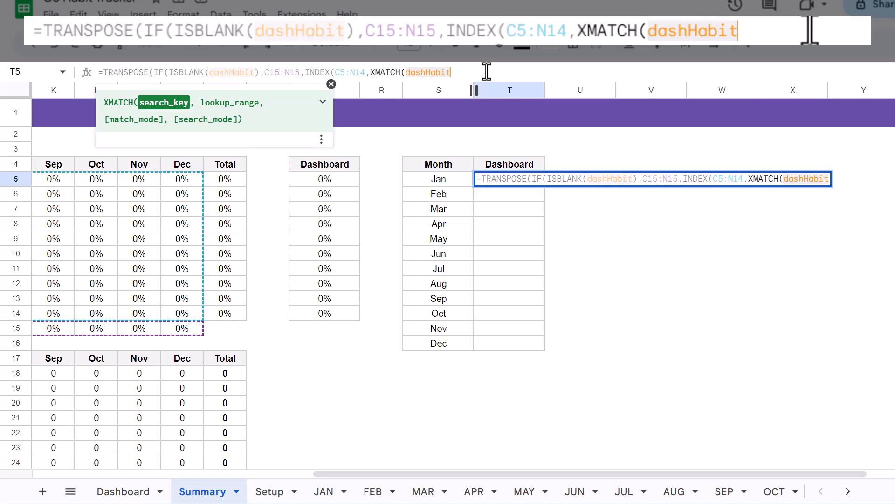
pyautogui.write(',B5:B14')
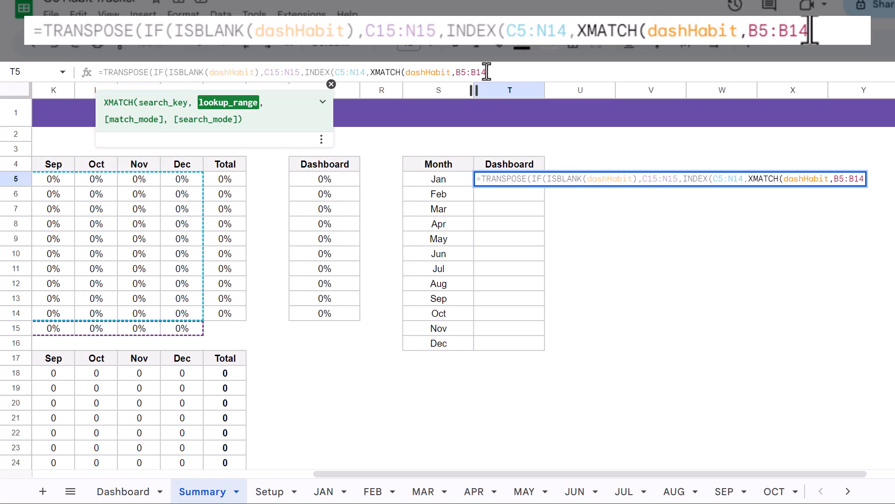
pyautogui.write('),')
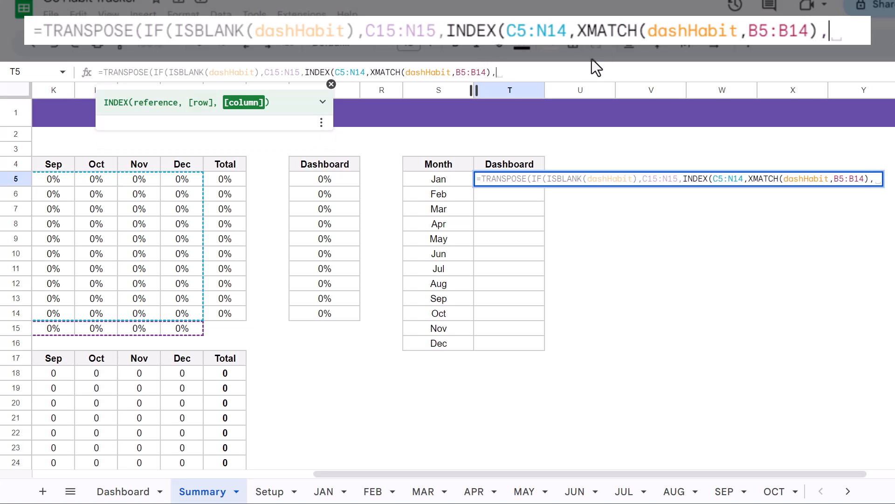
pyautogui.write(',)))')
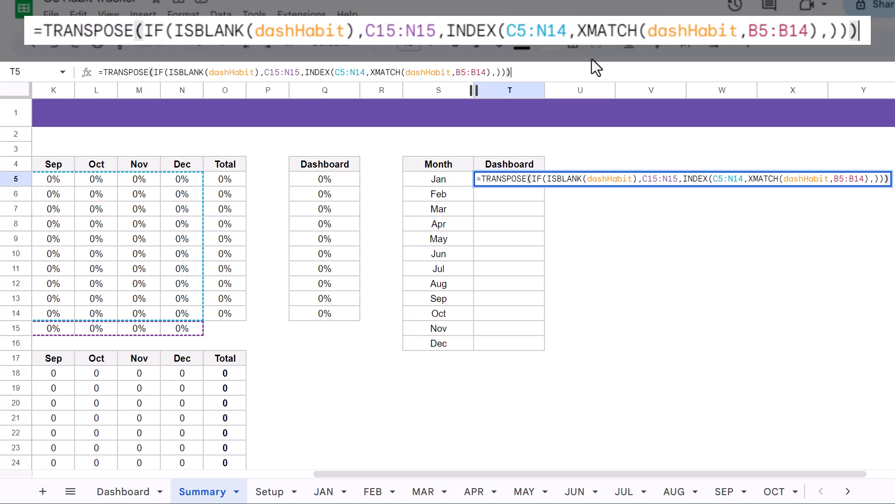
pyautogui.press('Return')
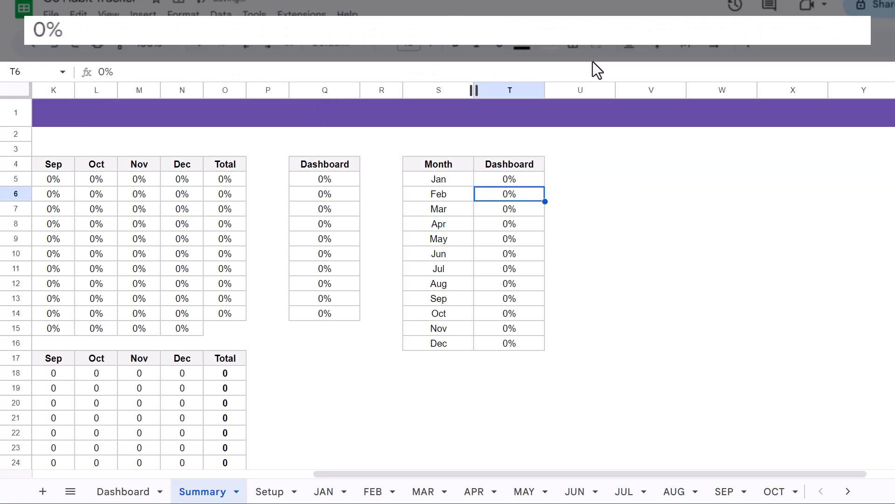
pyautogui.click(534, 179)
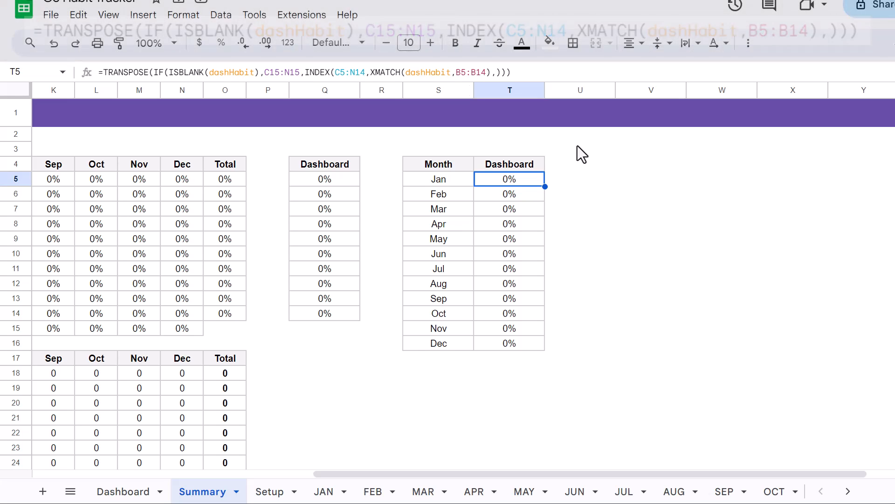
pyautogui.hscroll(-5, 577, 145)
pyautogui.hscroll(-5, 578, 146)
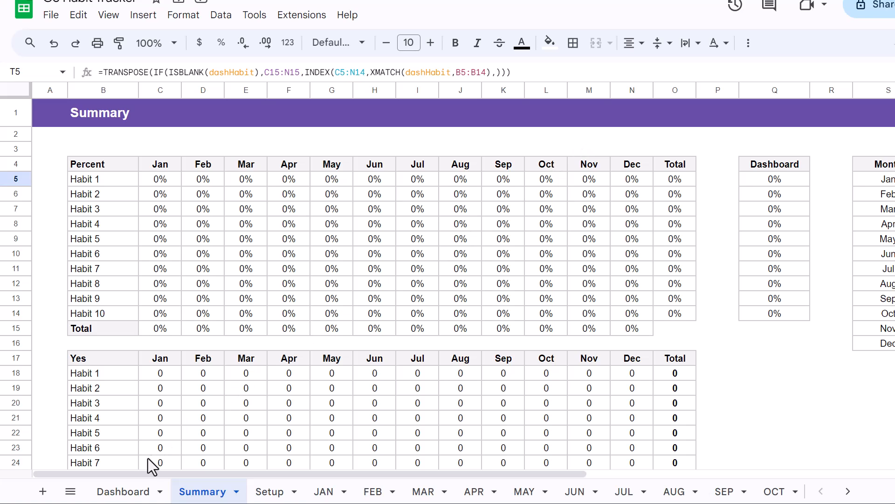
# - On the Dashboard sheet, make the header range B5:D5 bold and fill it white
pyautogui.click(126, 492)
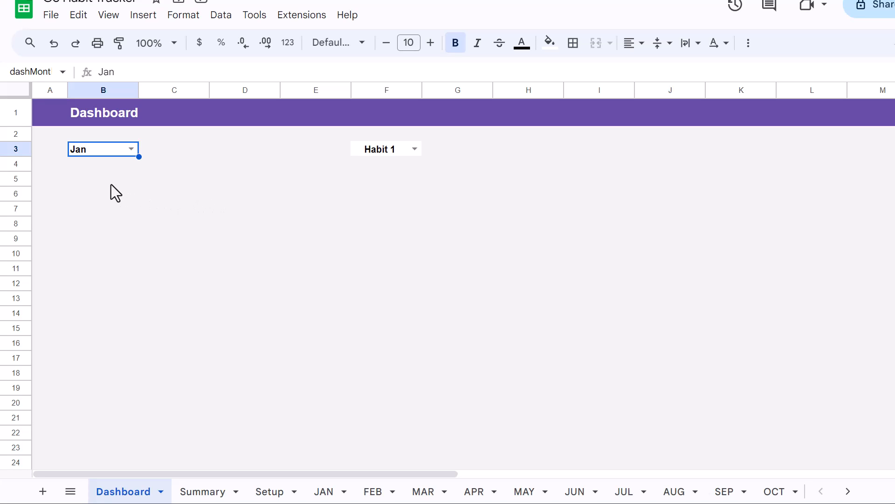
pyautogui.moveTo(93, 181); pyautogui.dragTo(259, 181)
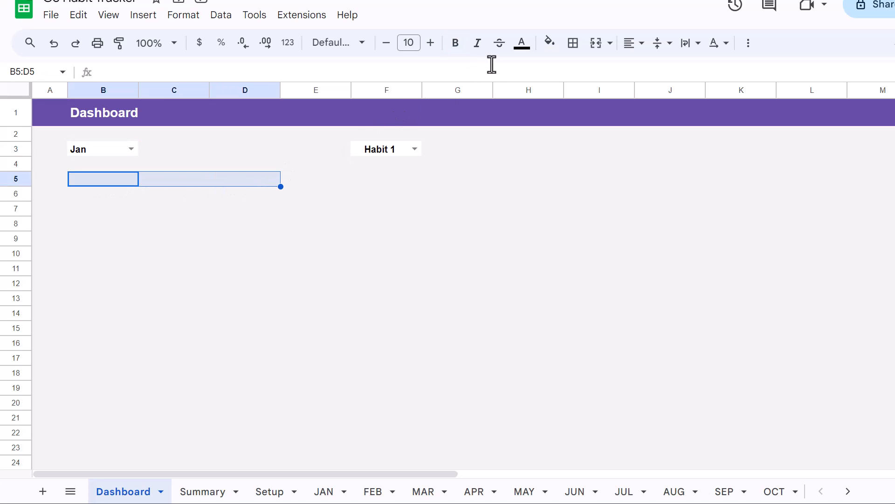
pyautogui.click(457, 50)
pyautogui.click(546, 46)
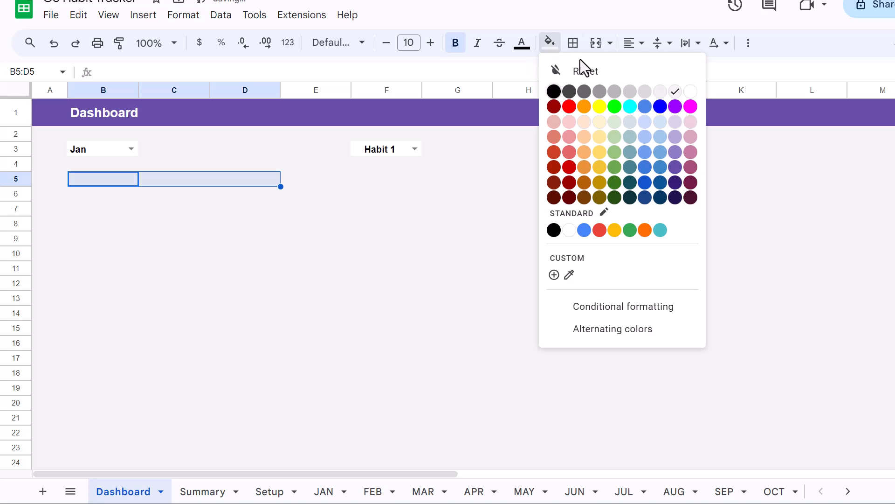
pyautogui.click(690, 92)
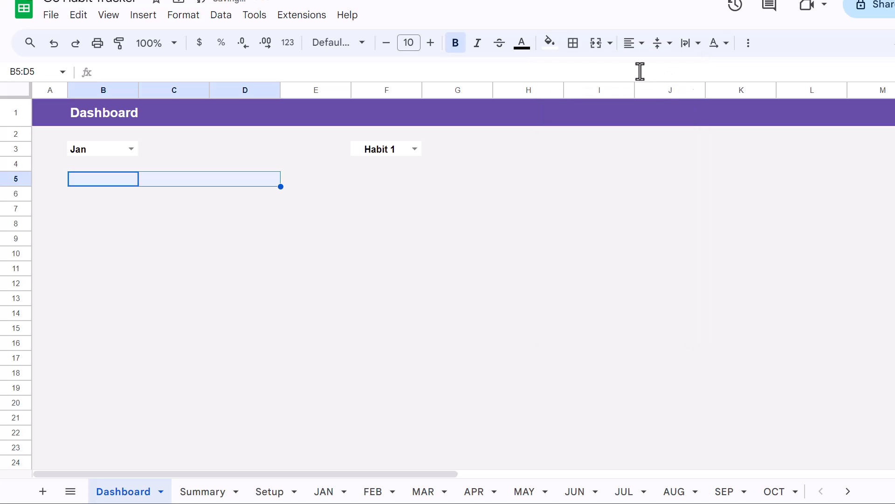
# - Add a medium-weight light gray border along the bottom edge of B5:D5
pyautogui.click(570, 48)
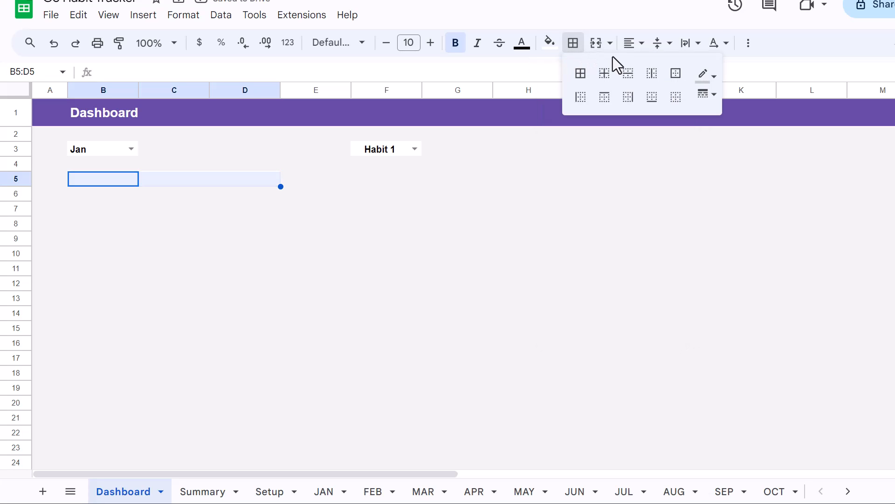
pyautogui.click(708, 96)
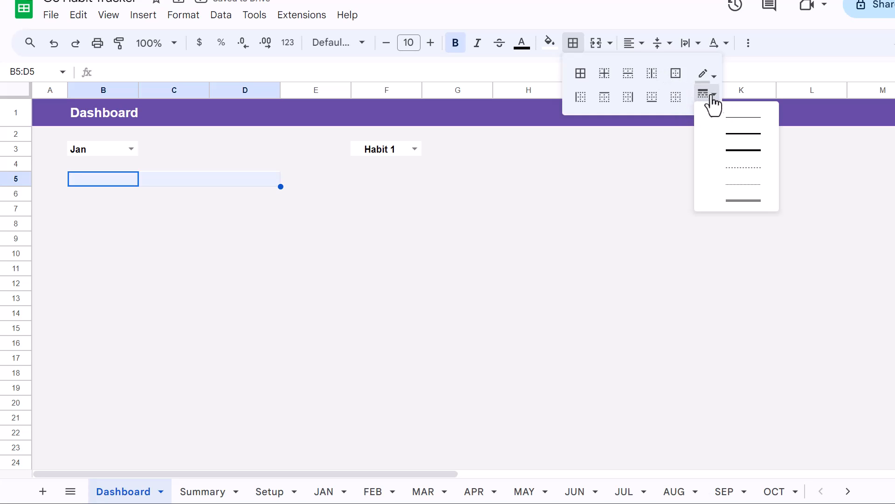
pyautogui.click(730, 135)
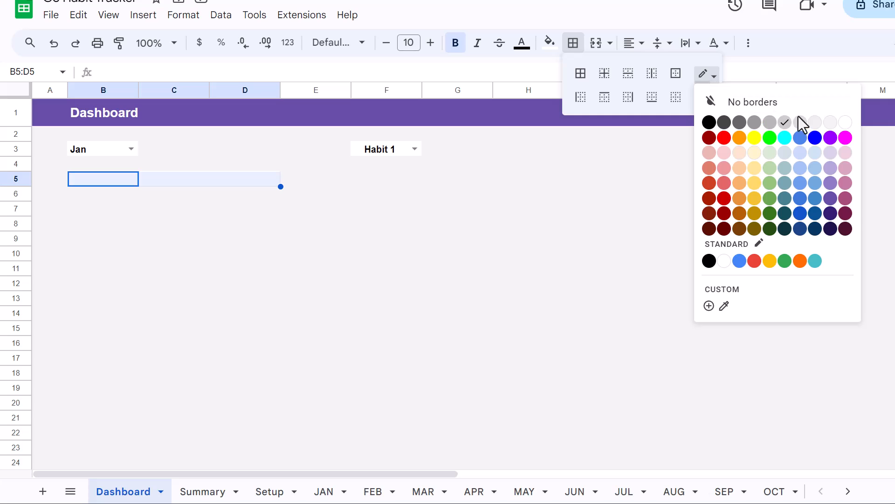
pyautogui.click(830, 137)
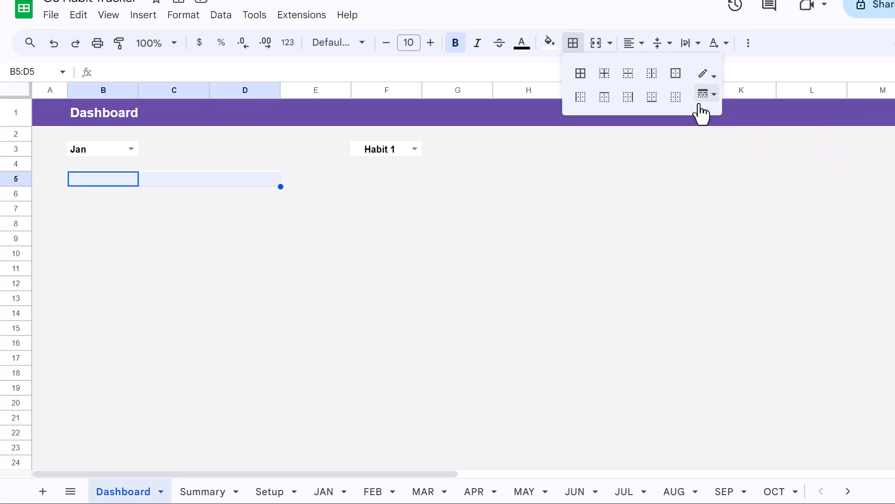
pyautogui.click(653, 104)
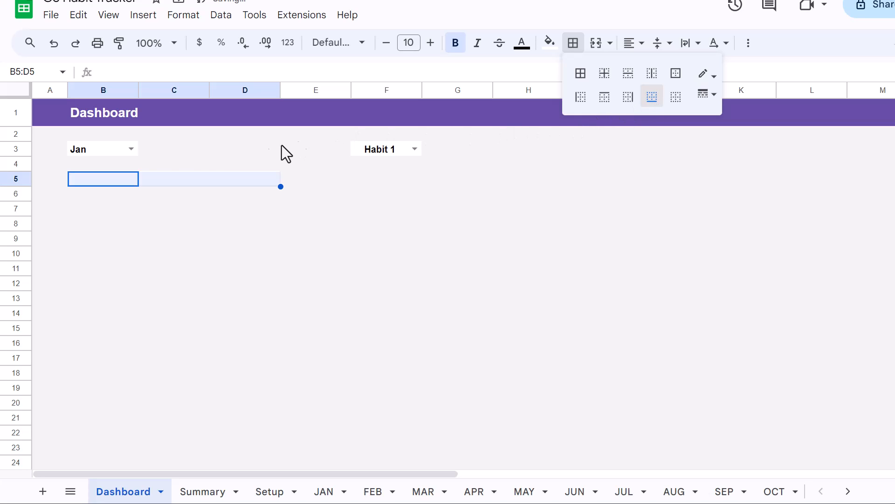
# - Enter the headers Habit, Percent and Chart in cells B5, C5 and D5
pyautogui.click(108, 180)
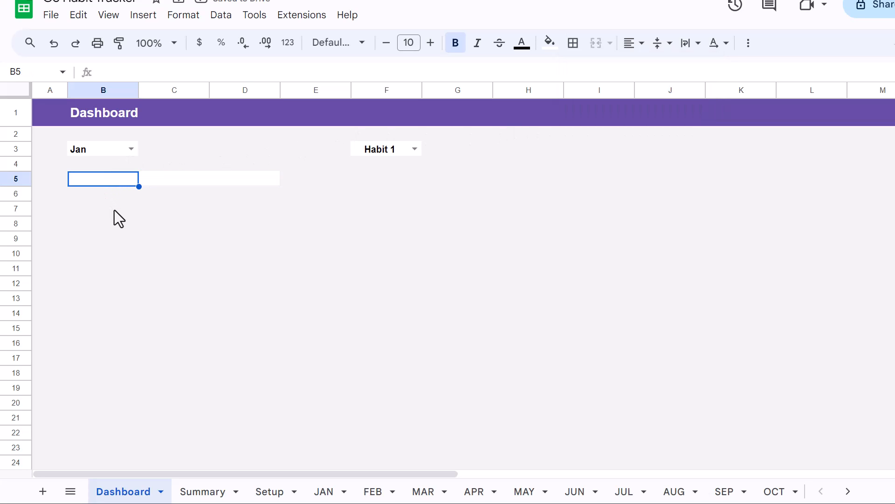
pyautogui.write('Habit')
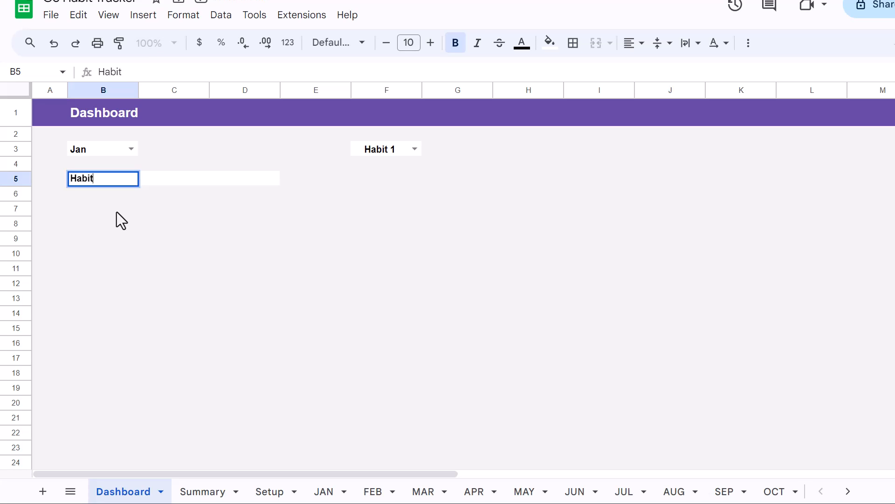
pyautogui.press('Tab')
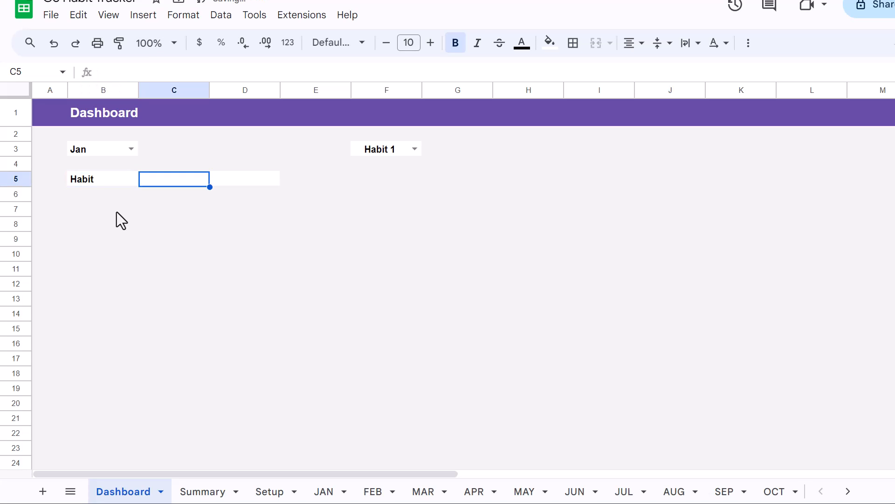
pyautogui.write('Percent')
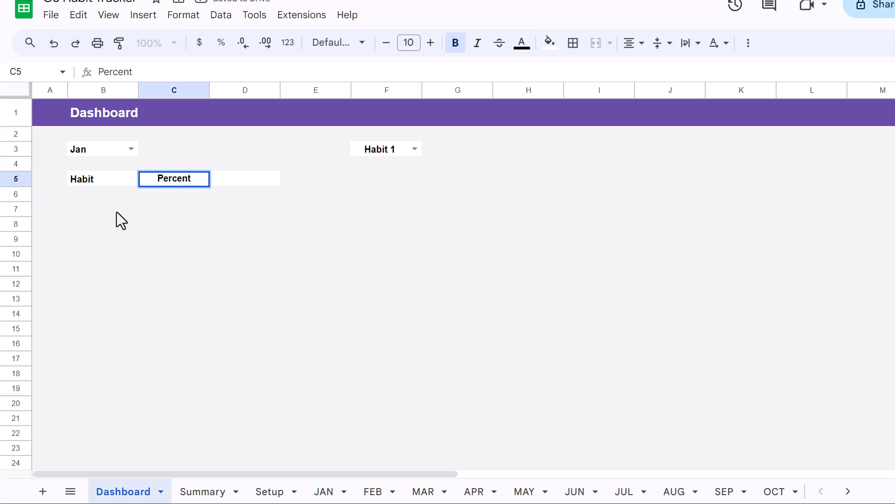
pyautogui.press('Tab')
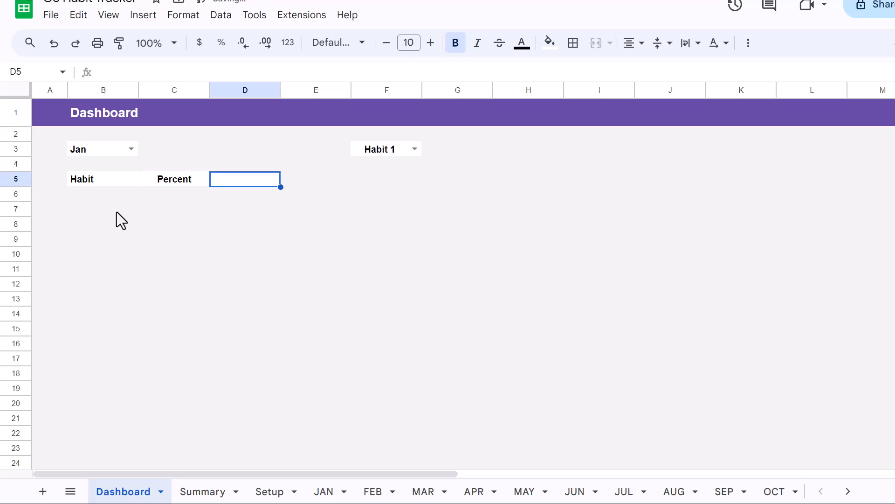
pyautogui.write('Chart')
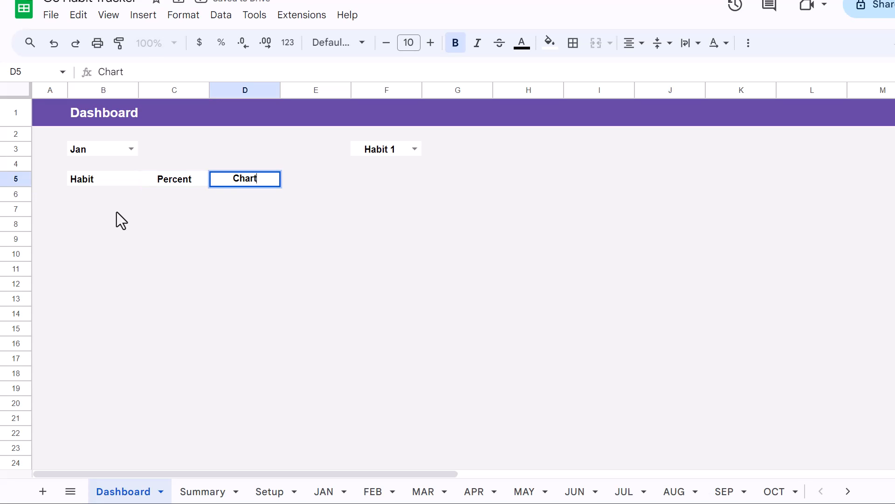
pyautogui.press('Return')
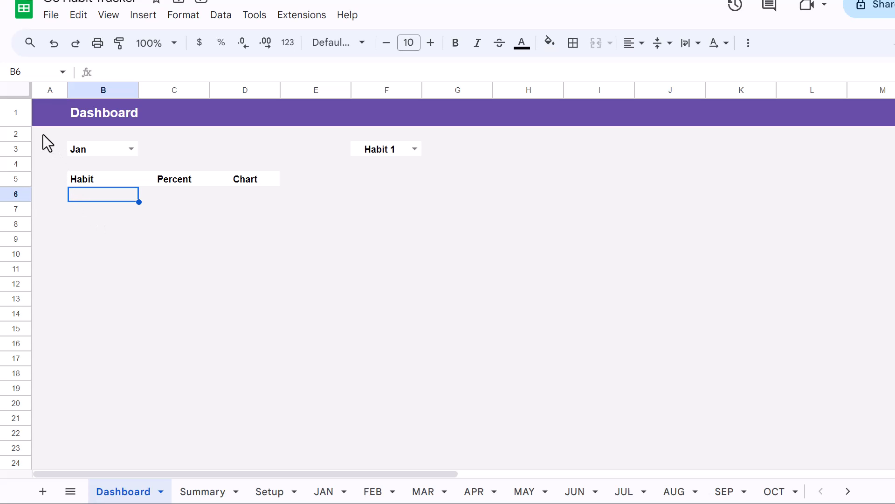
# - Left-align all cells of the Dashboard sheet
pyautogui.click(21, 90)
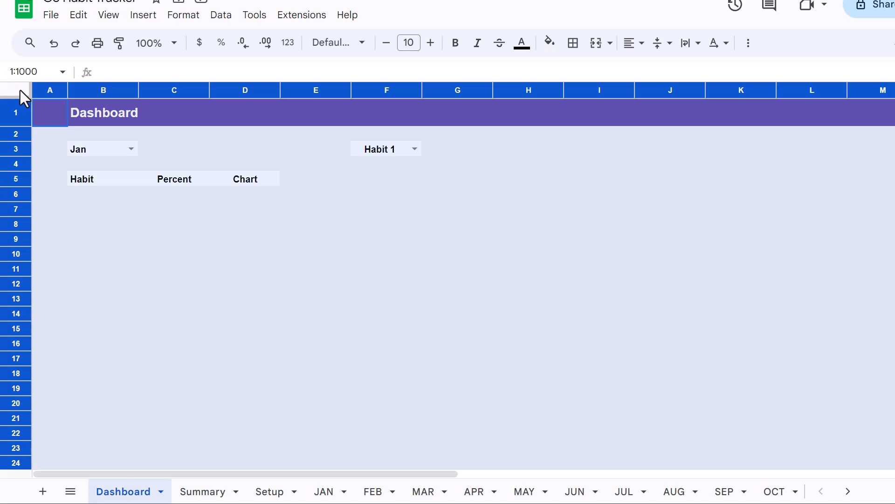
pyautogui.click(631, 58)
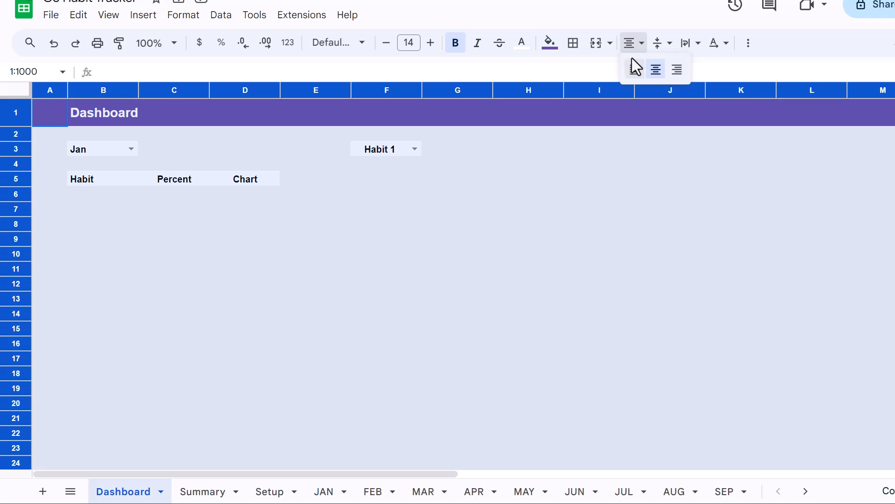
pyautogui.click(635, 71)
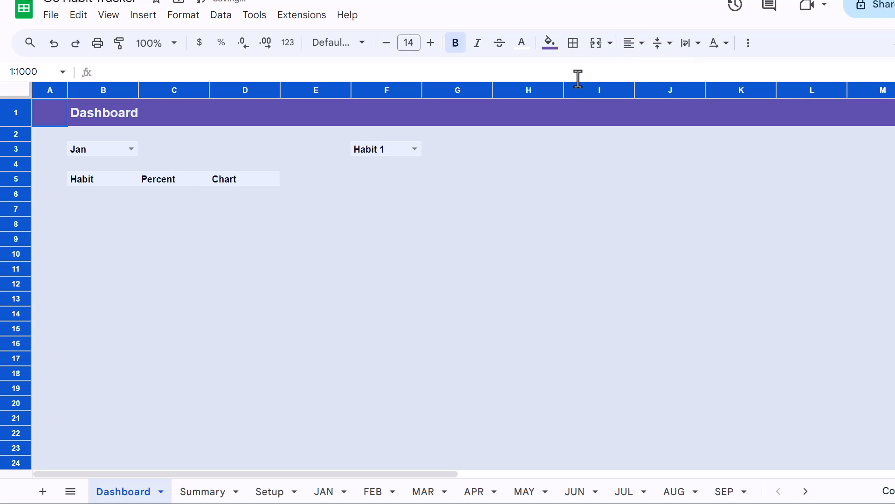
# - Fill the range B6:D15 below the headers white and set its text color to purple
pyautogui.moveTo(90, 192); pyautogui.dragTo(261, 328)
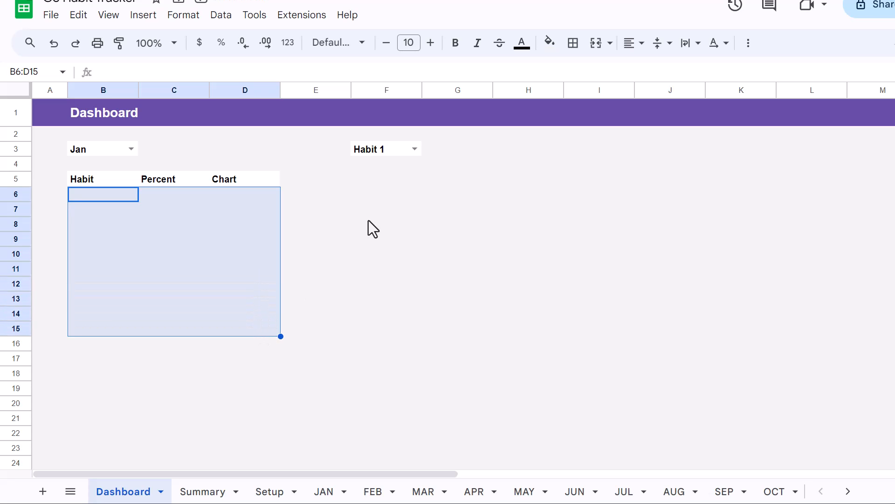
pyautogui.click(547, 43)
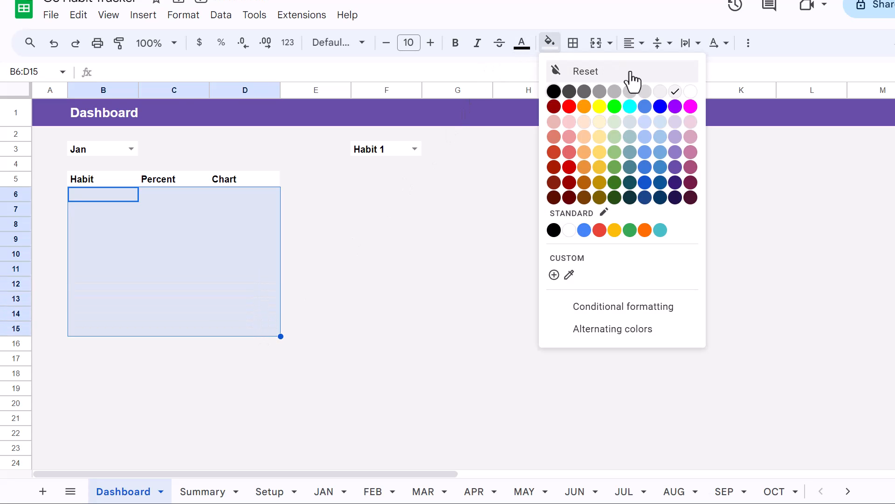
pyautogui.click(690, 92)
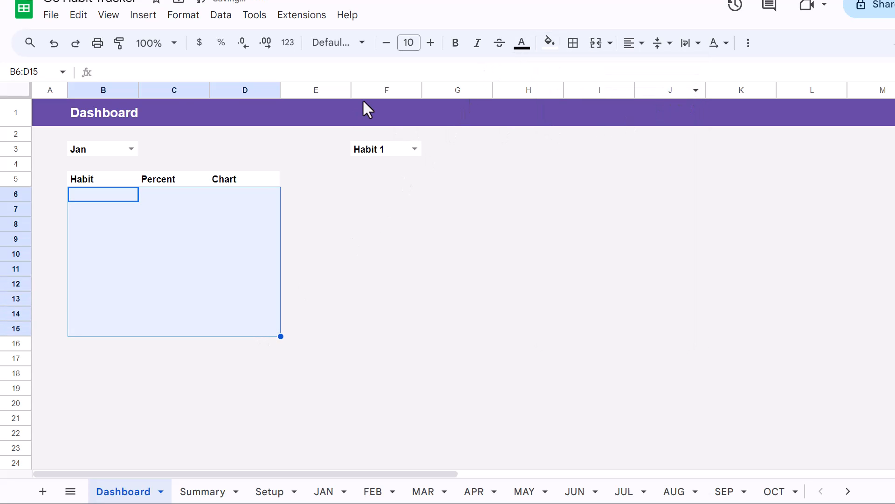
pyautogui.click(522, 43)
pyautogui.click(648, 172)
# - List the habits under Habit by entering =Setup!B5 in B6 and filling it down to B15
pyautogui.click(99, 198)
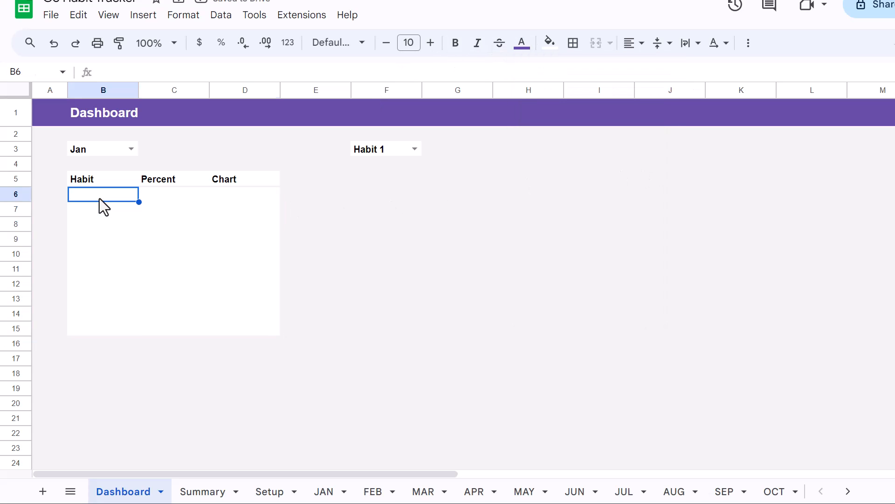
pyautogui.click(361, 70)
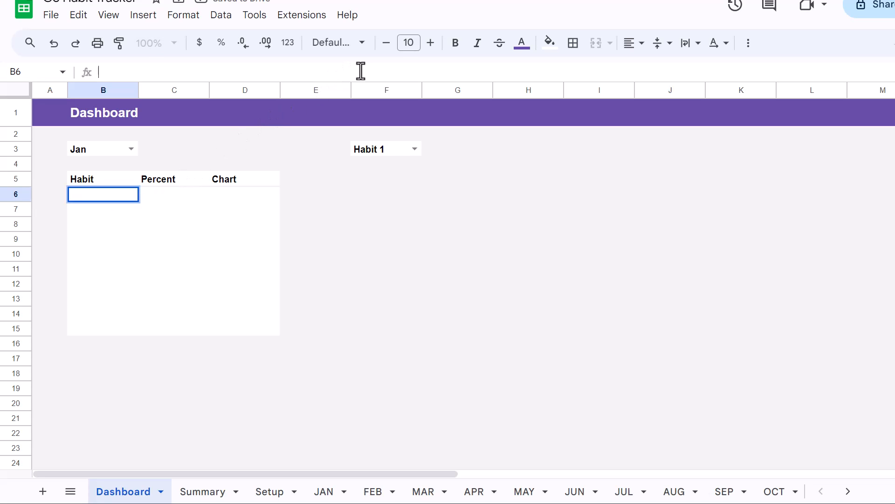
pyautogui.write('=')
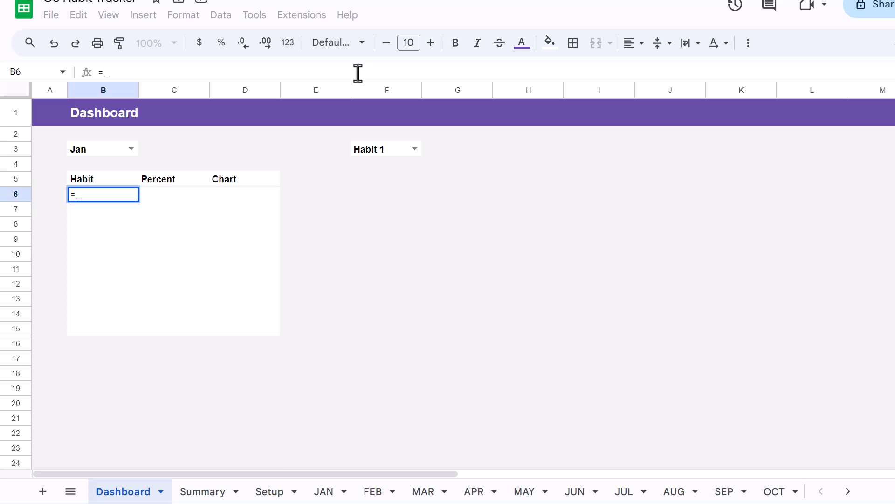
pyautogui.click(270, 491)
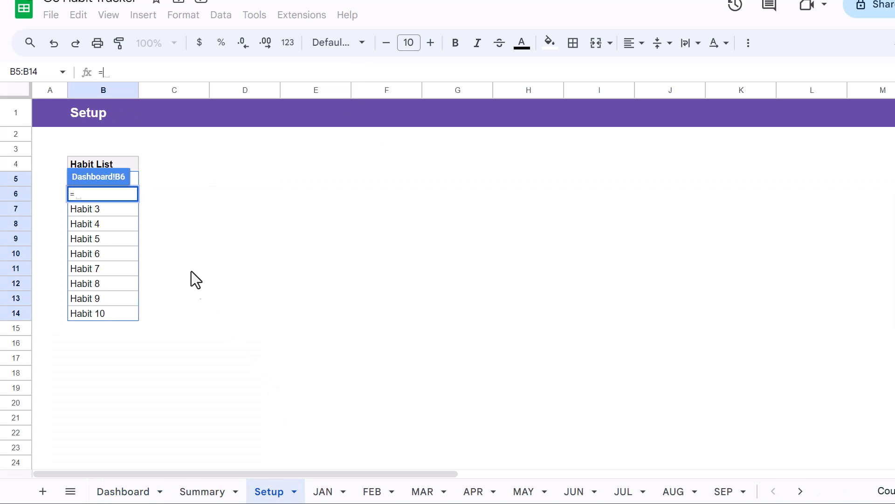
pyautogui.click(137, 180)
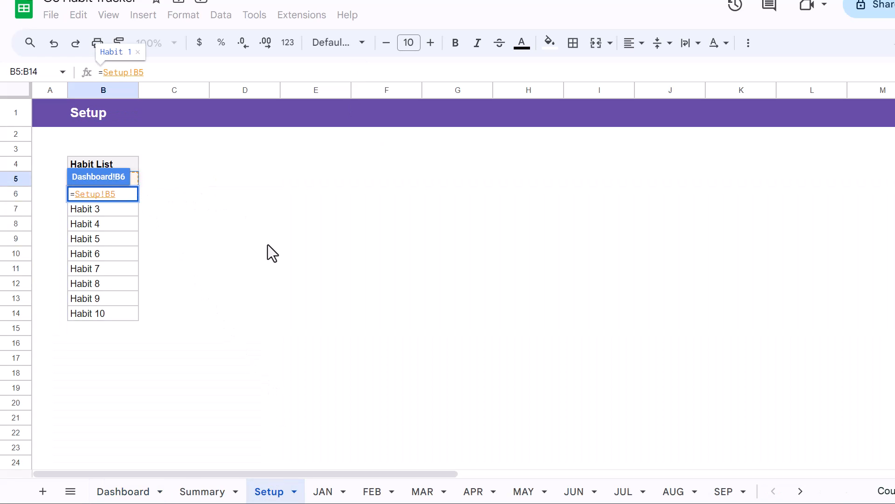
pyautogui.press('Return')
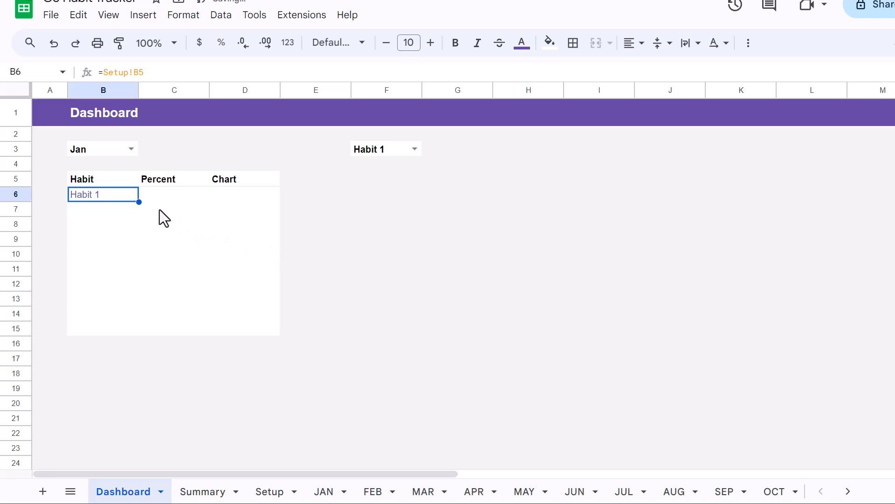
pyautogui.moveTo(138, 202); pyautogui.dragTo(143, 329)
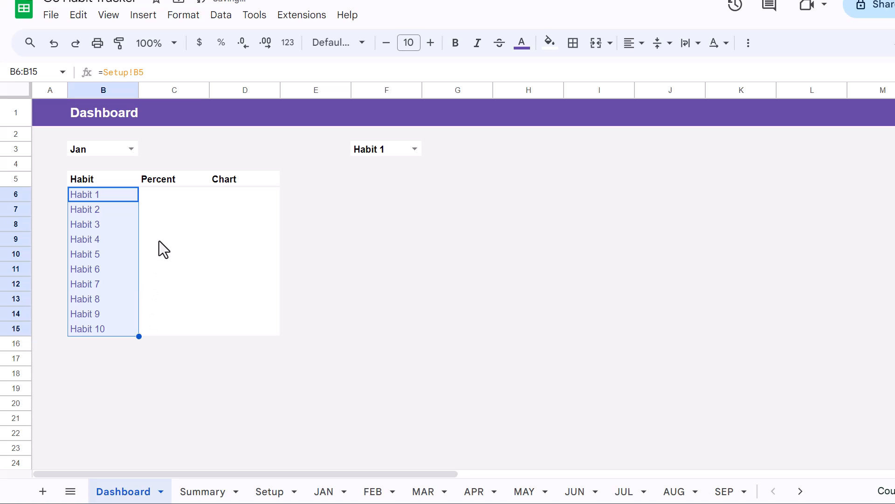
# - Enter =Summary!Q5 in C6 to pull the first habit's value from the Summary sheet under Percent
pyautogui.click(169, 198)
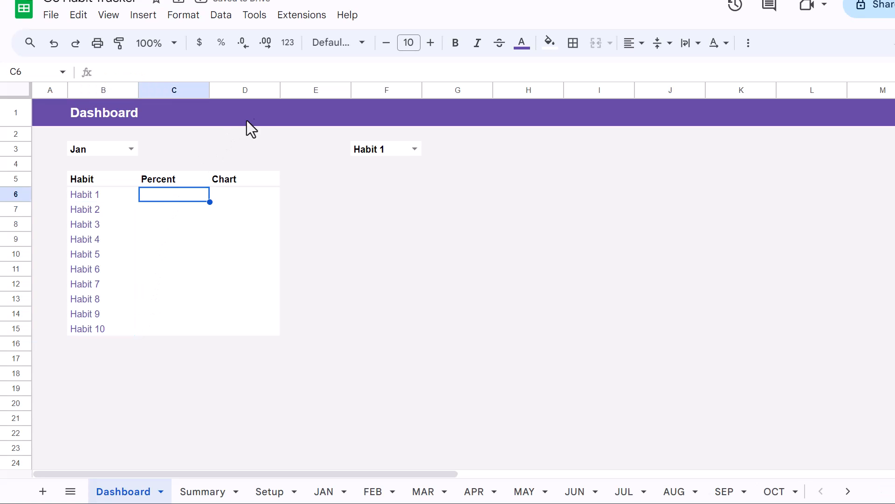
pyautogui.click(340, 71)
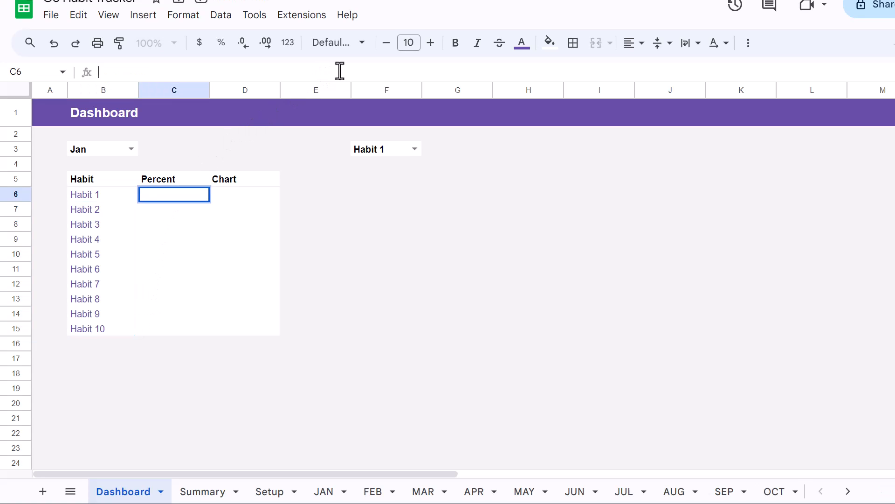
pyautogui.write('=')
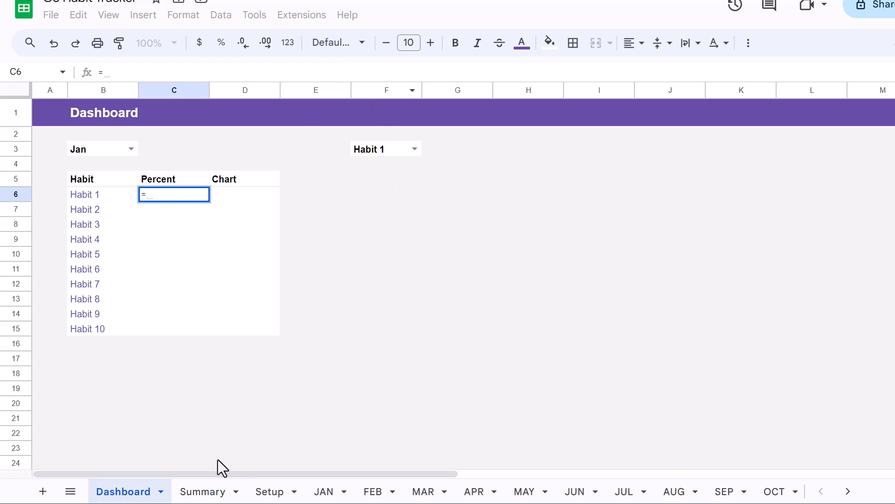
pyautogui.click(202, 491)
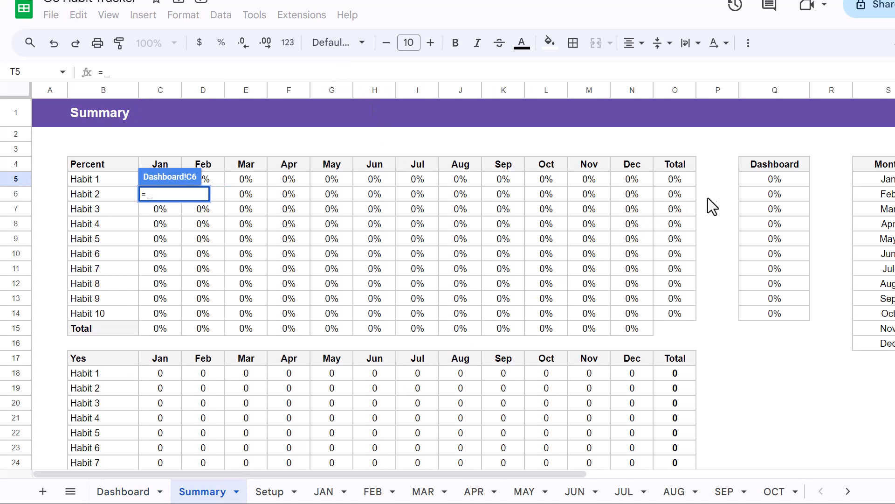
pyautogui.click(751, 179)
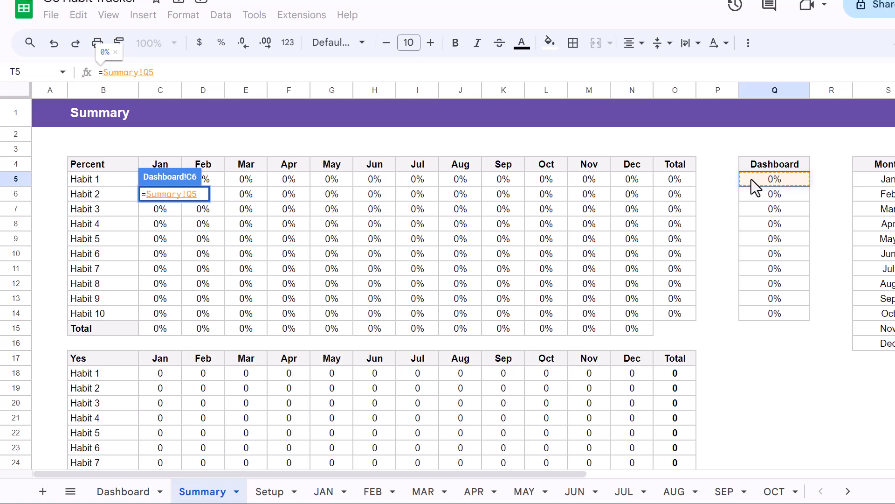
pyautogui.press('Return')
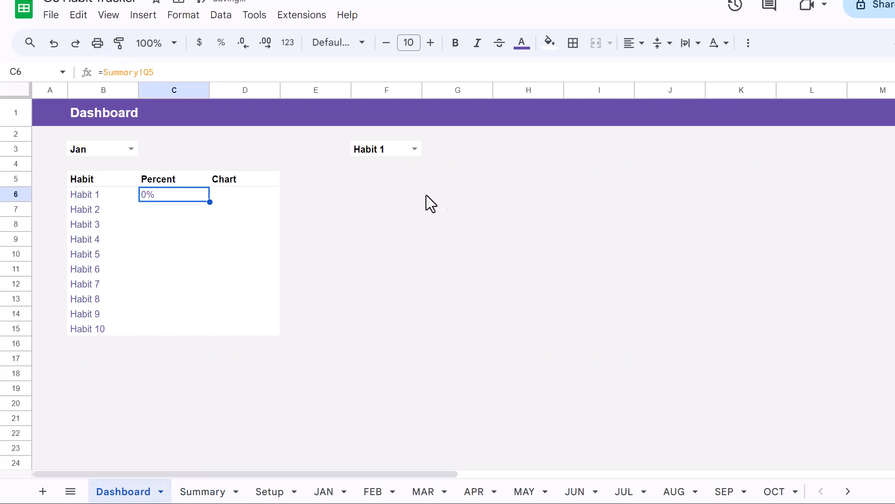
# - Fill the Percent formula in C6 down to C15 for the remaining habits
pyautogui.moveTo(209, 204); pyautogui.dragTo(208, 323)
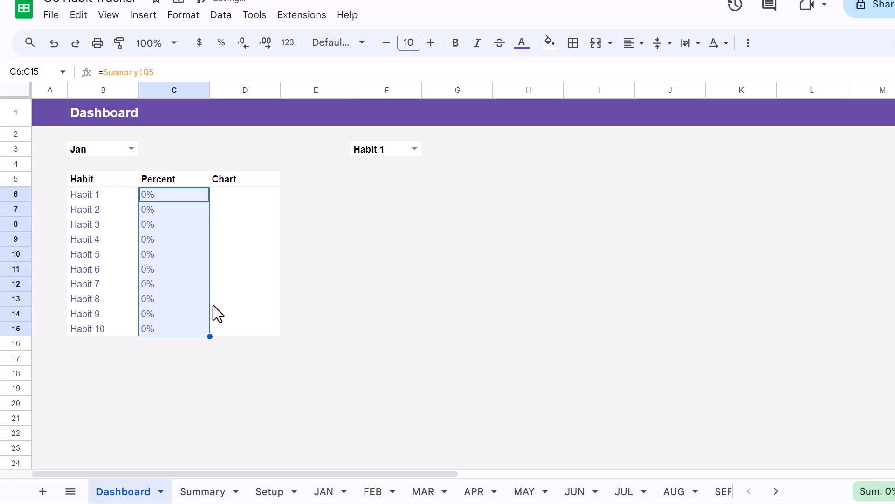
# - Enter =SPARKLINE(C6,{"charttype","bar";"max",1;"color1","#674ea7"}) in D6 under Chart to draw the first habit's progress bar
pyautogui.click(240, 195)
pyautogui.click(420, 72)
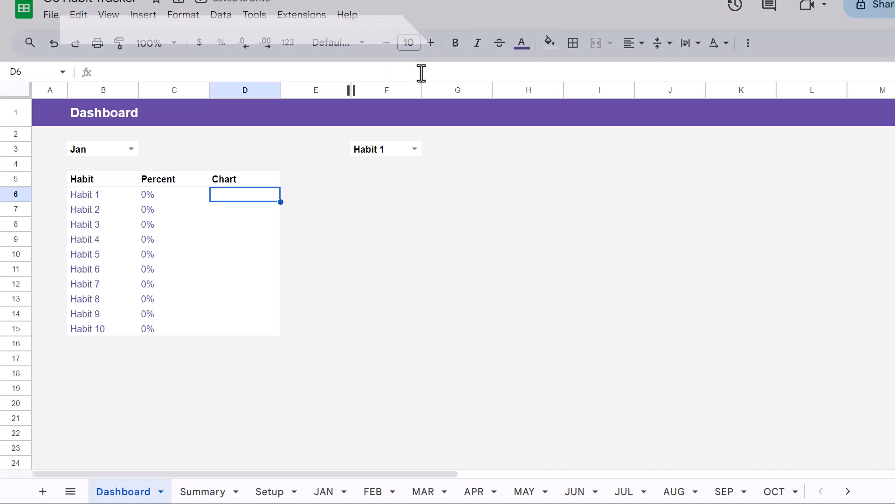
pyautogui.write('=sparkl')
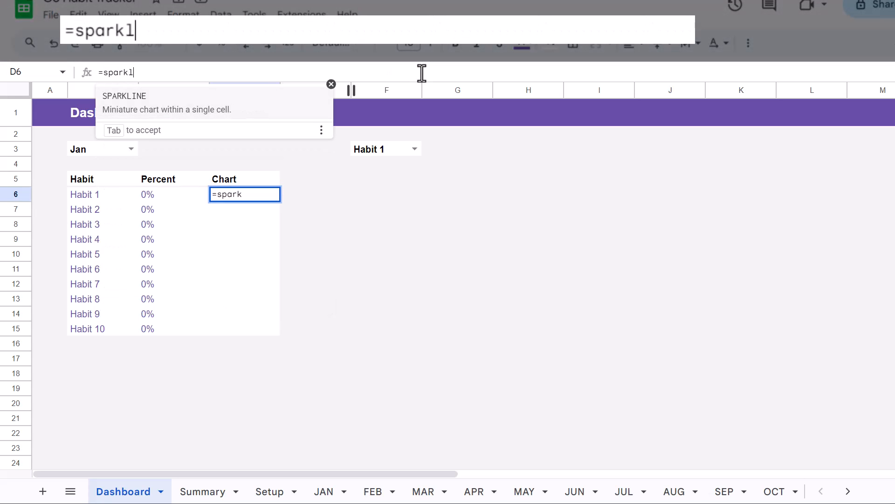
pyautogui.press('Tab')
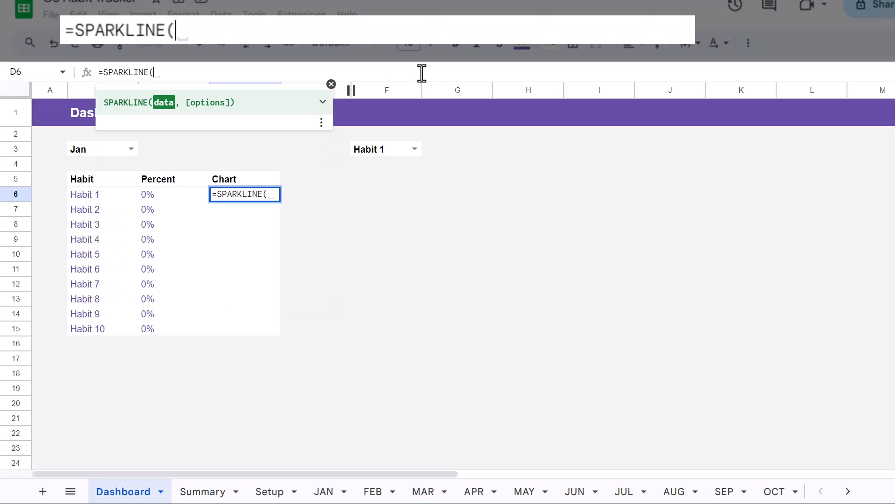
pyautogui.click(180, 195)
pyautogui.write(',{')
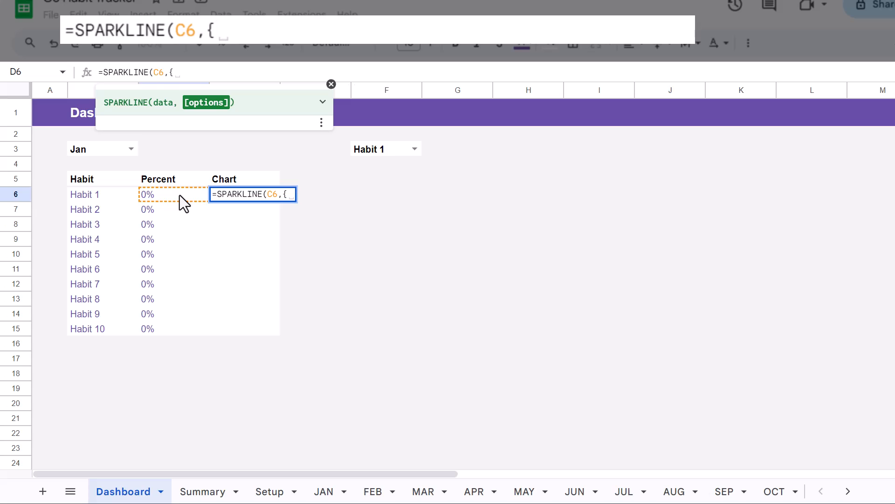
pyautogui.write('"c')
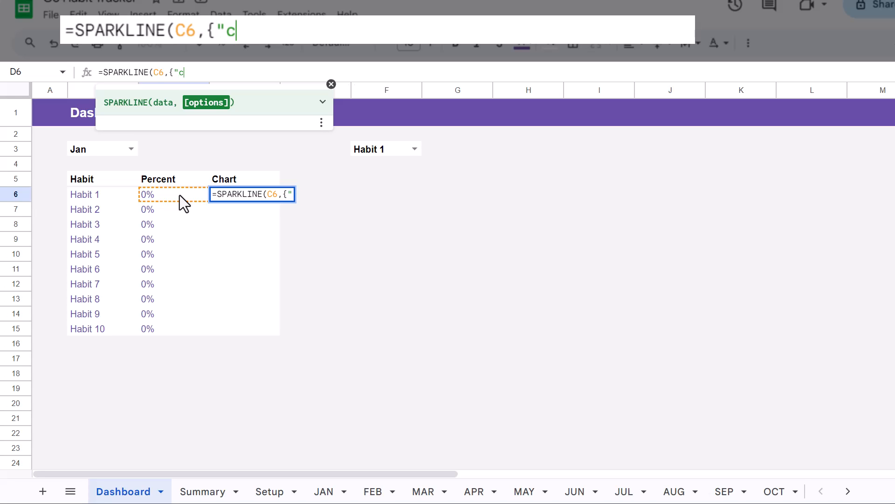
pyautogui.write('harttype"')
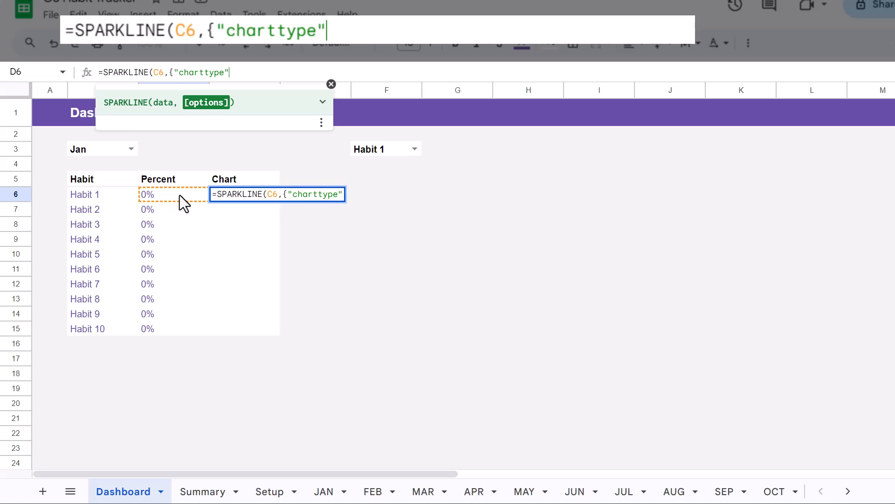
pyautogui.write(',')
pyautogui.write('"')
pyautogui.write('ba')
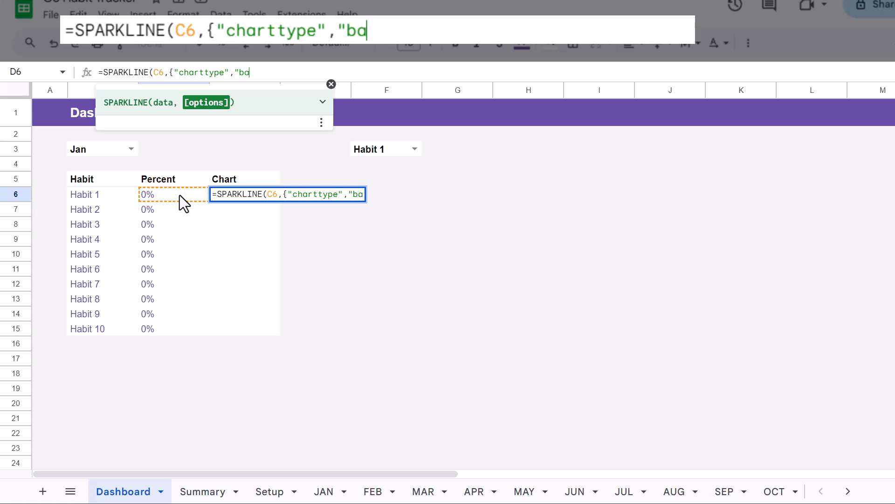
pyautogui.write('r"')
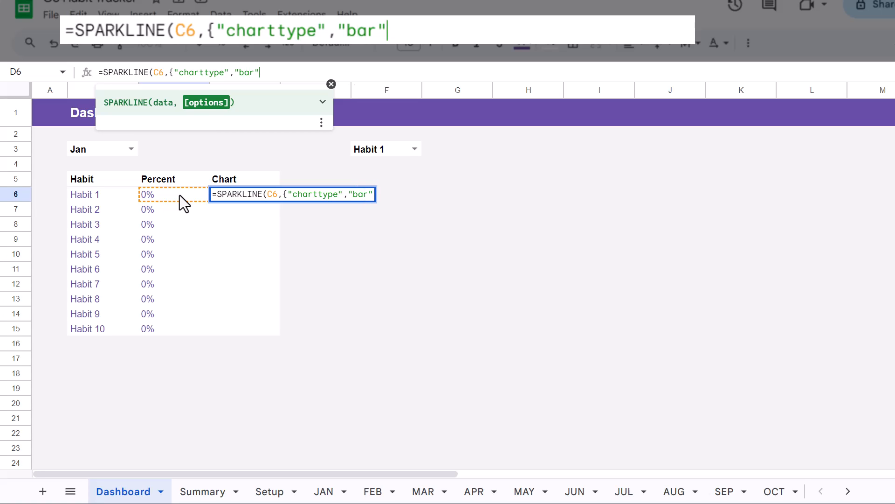
pyautogui.write(';"')
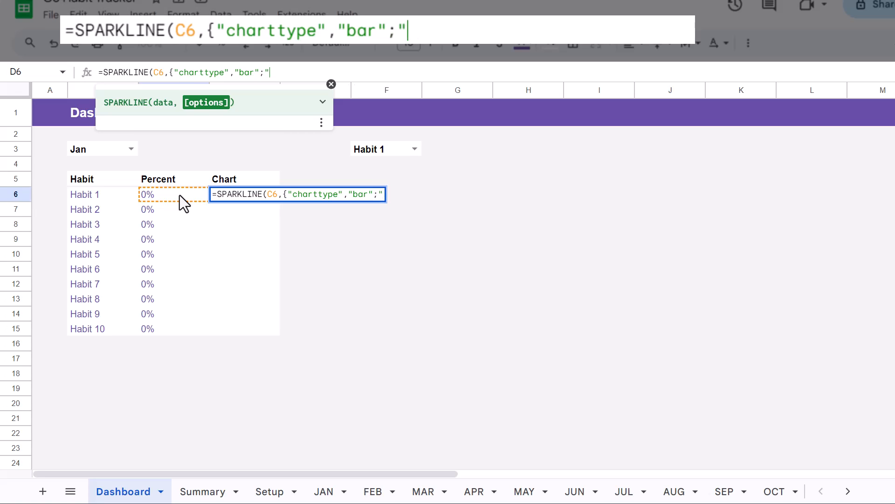
pyautogui.write('max')
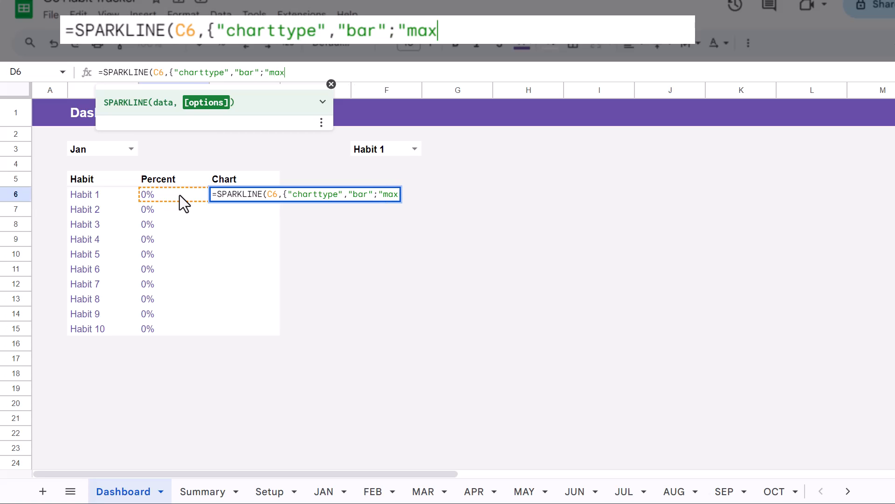
pyautogui.write('",')
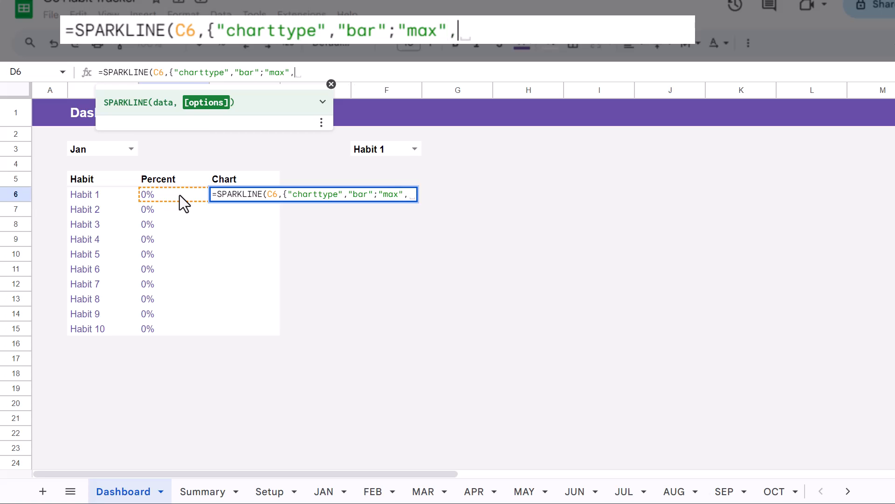
pyautogui.write('1;"col')
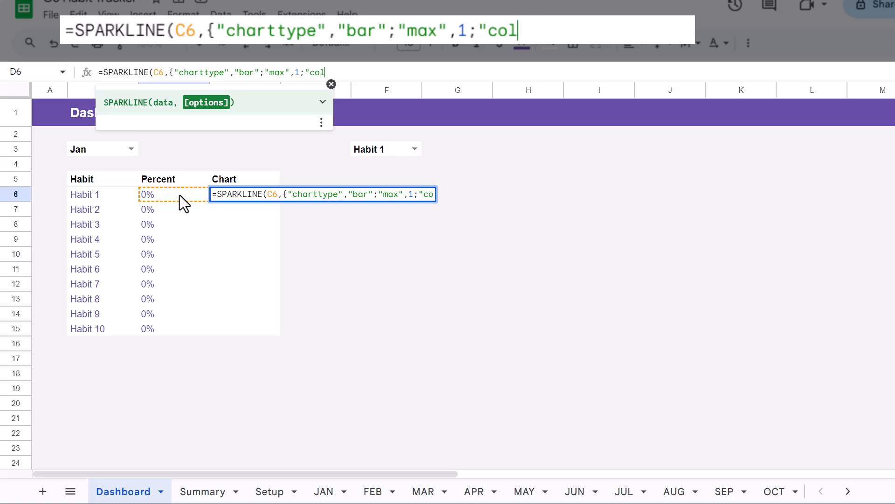
pyautogui.write('or1')
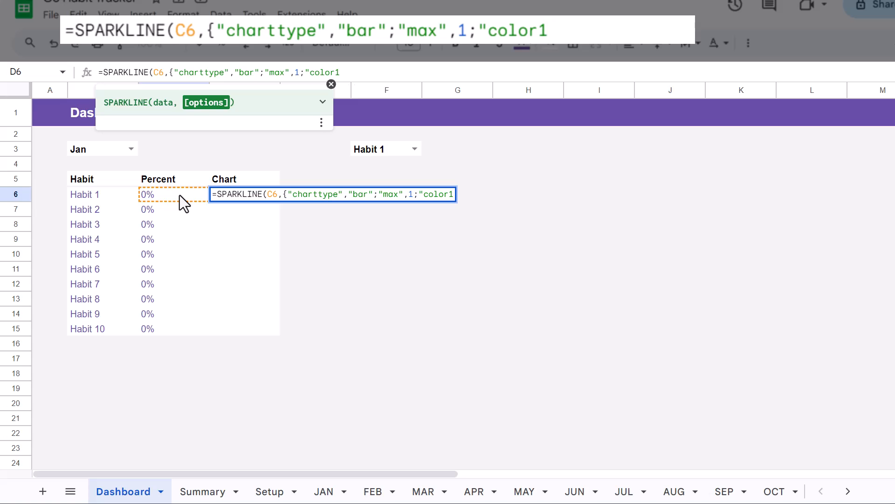
pyautogui.write('",')
pyautogui.press('BackSpace')
pyautogui.write('",')
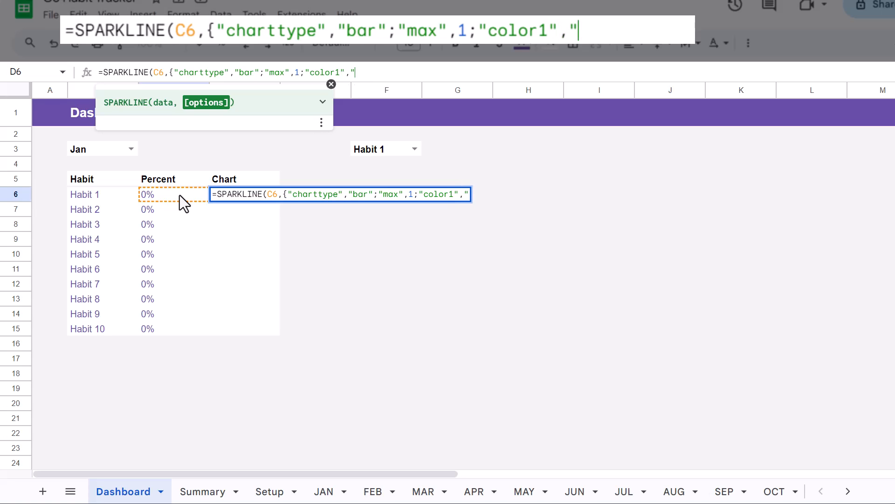
pyautogui.write('#6')
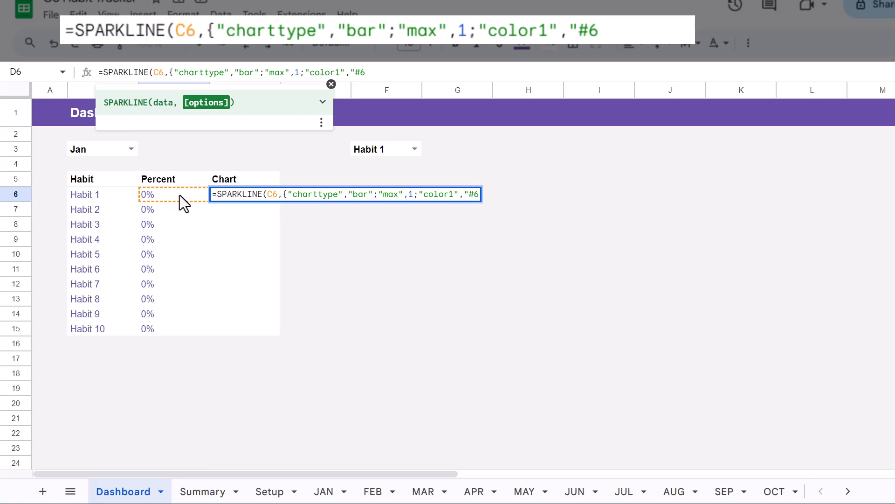
pyautogui.write('74')
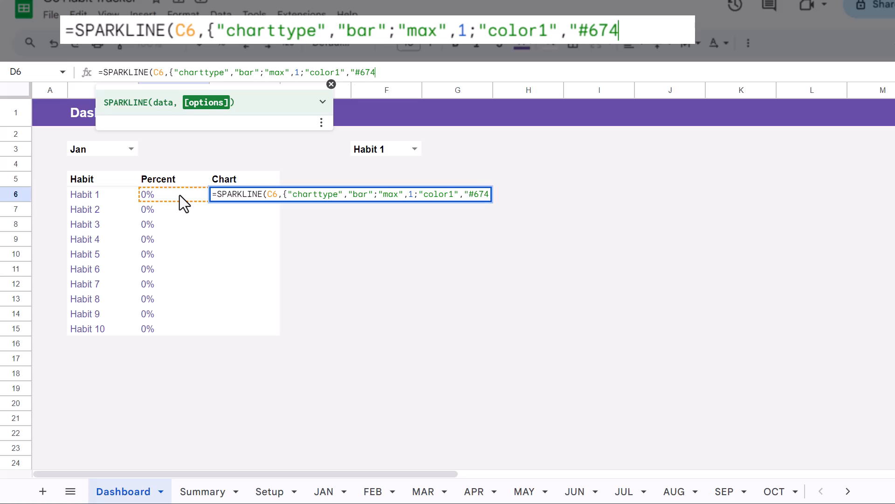
pyautogui.write('ea')
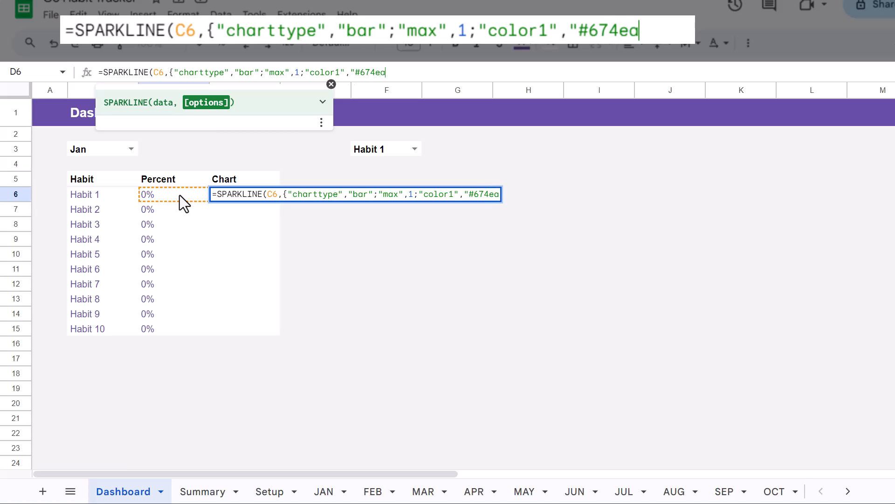
pyautogui.write('7"}')
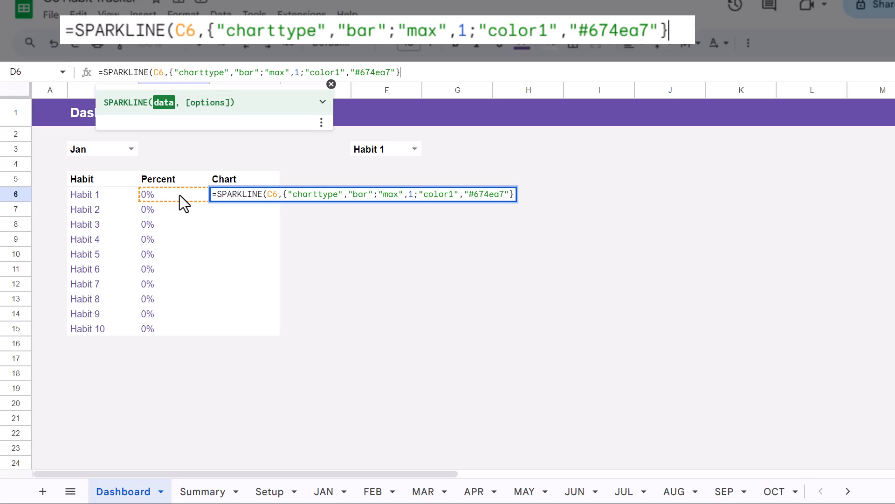
pyautogui.write(')')
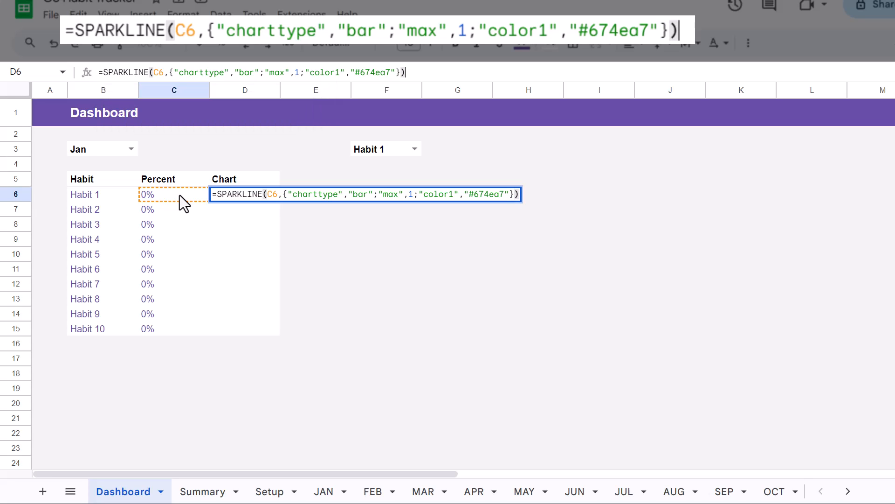
pyautogui.press('Return')
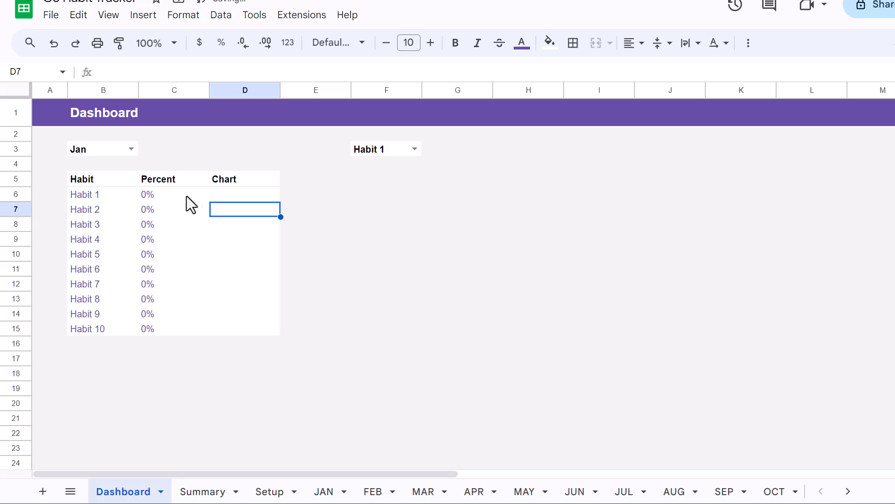
# - Copy the sparkline formula from D6 down to D15 to cover all ten habits
pyautogui.click(239, 193)
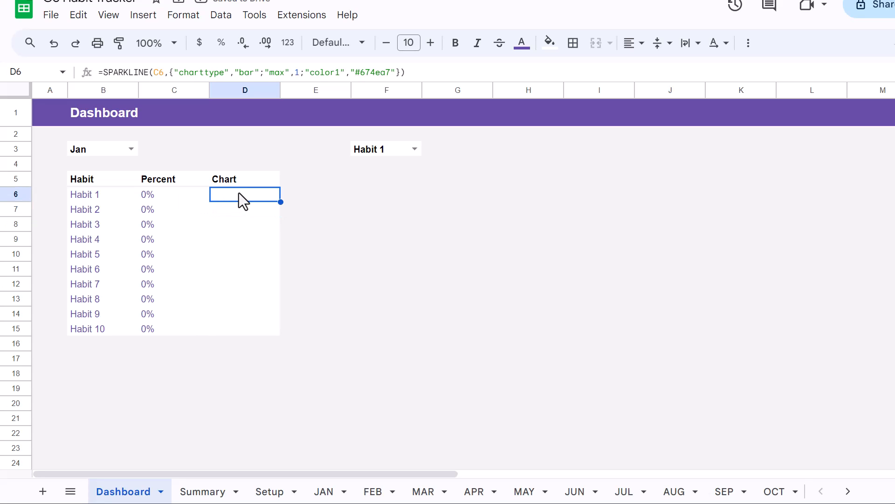
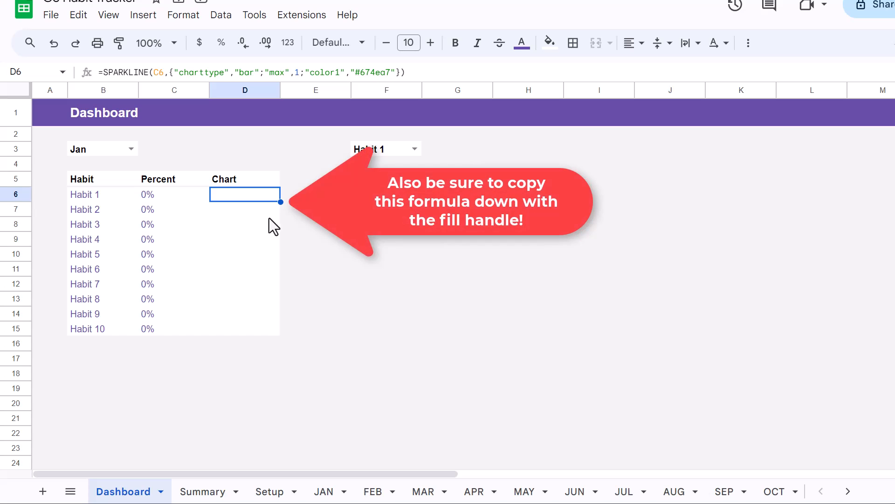
pyautogui.moveTo(281, 202); pyautogui.dragTo(288, 325)
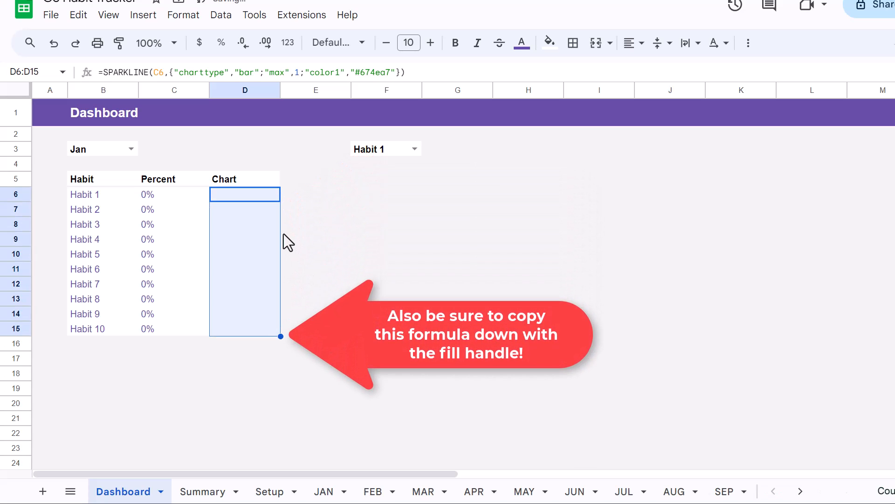
pyautogui.click(253, 198)
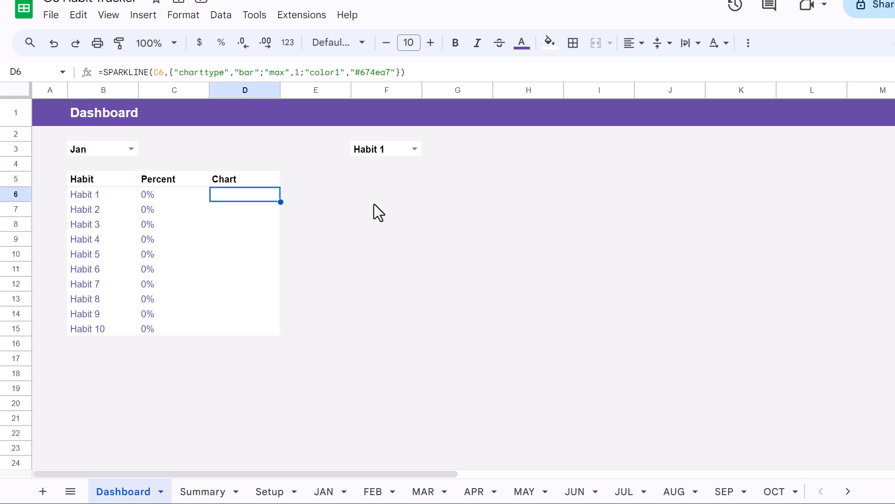
# - Insert a chart on the Summary sheet from the Month and Dashboard columns in S4:T16
pyautogui.click(205, 491)
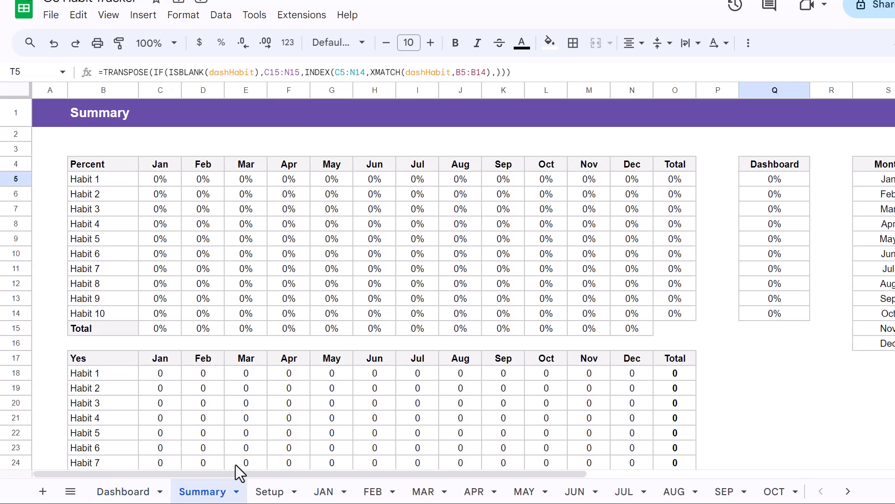
pyautogui.hscroll(5, 396, 236)
pyautogui.moveTo(555, 166); pyautogui.dragTo(648, 343)
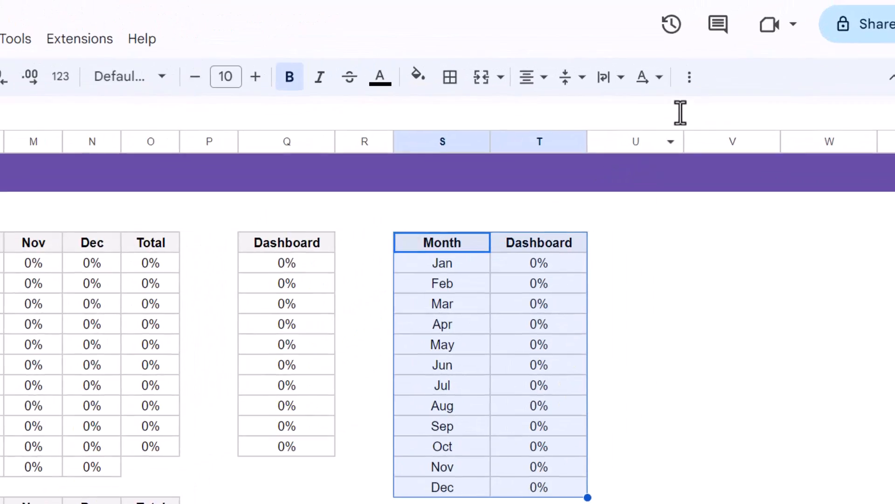
pyautogui.click(745, 45)
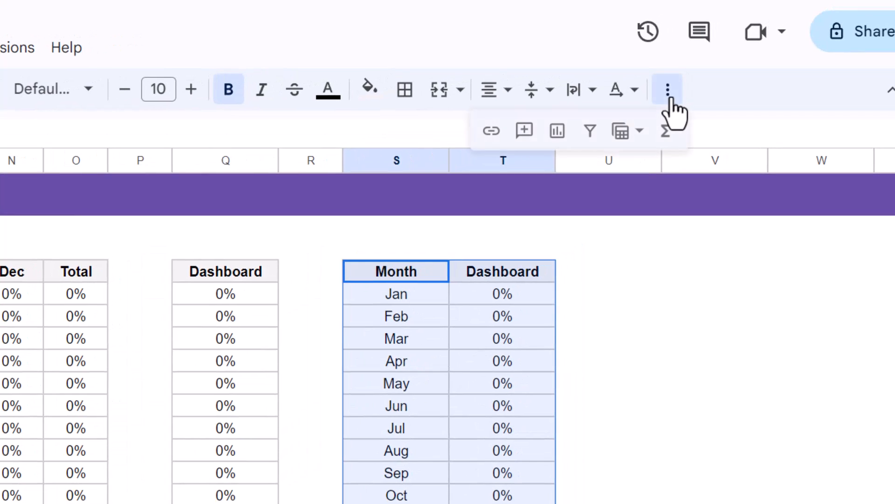
pyautogui.click(560, 132)
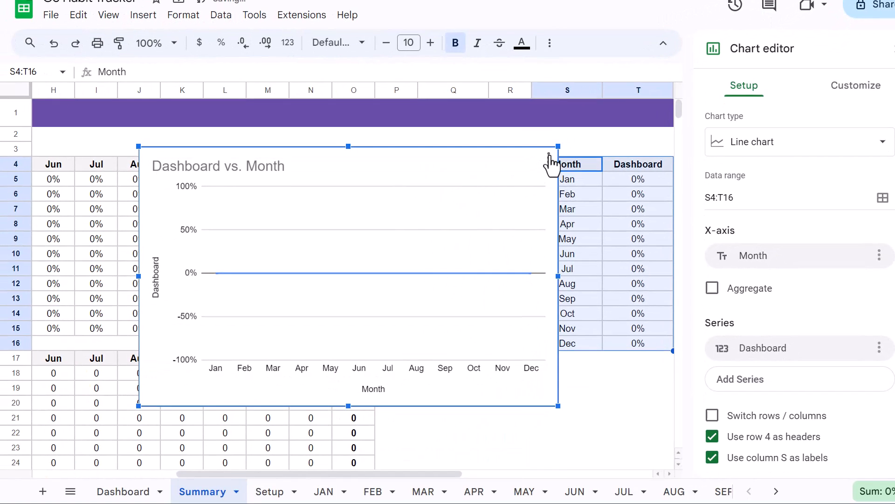
# - Copy the new chart from the Summary sheet and paste it into the Dashboard sheet at F5
pyautogui.click(516, 176)
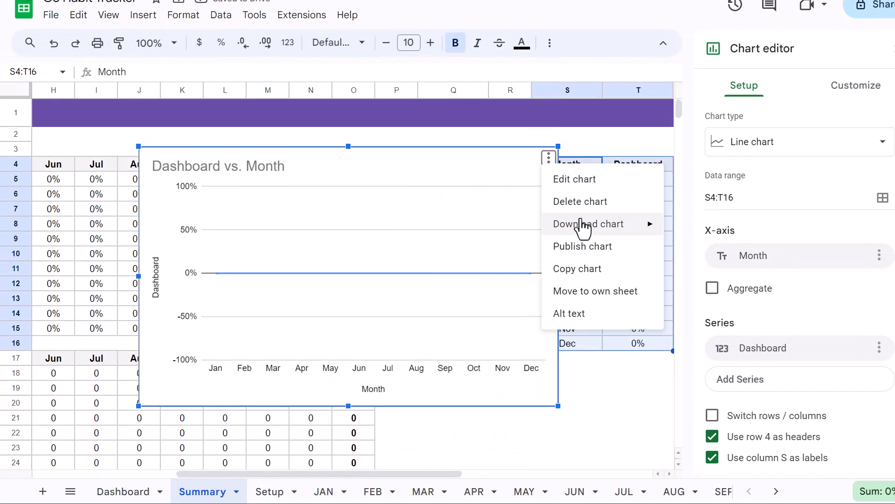
pyautogui.click(583, 275)
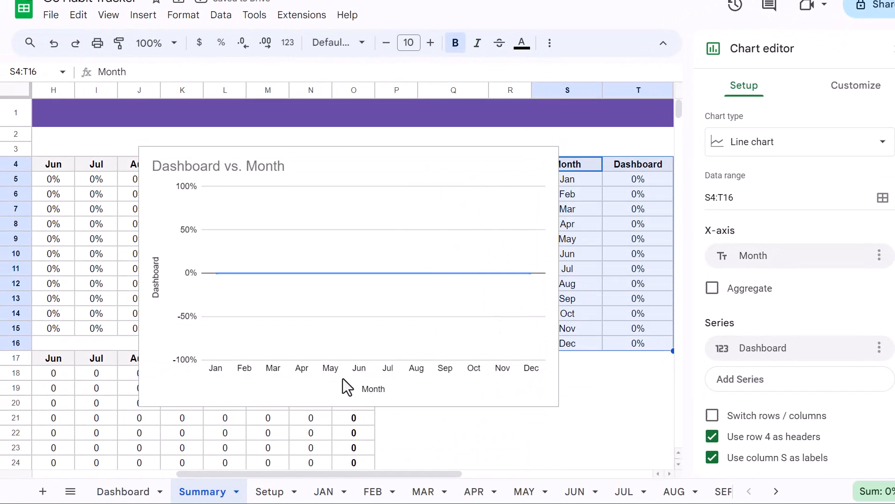
pyautogui.click(122, 492)
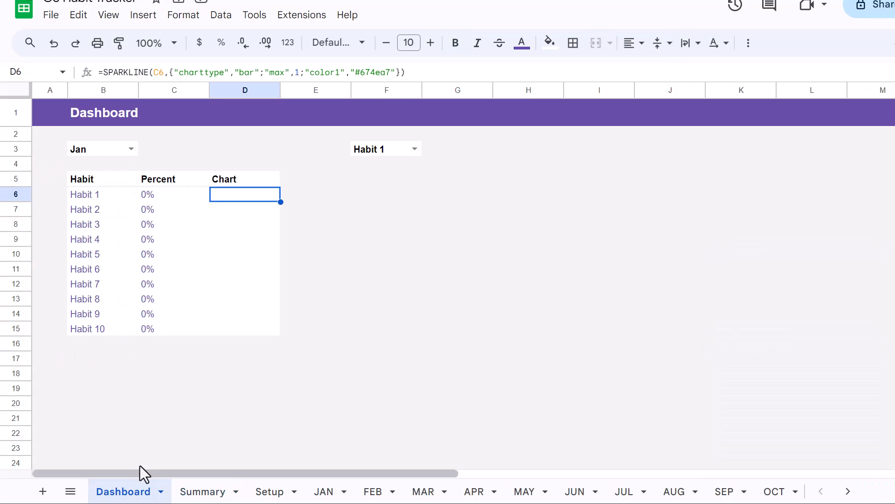
pyautogui.click(365, 183)
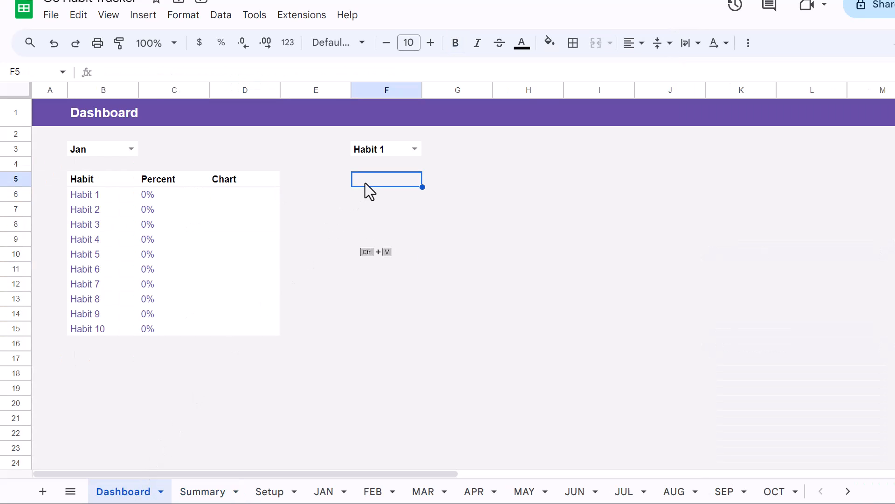
pyautogui.hotkey('ctrl', 'v')
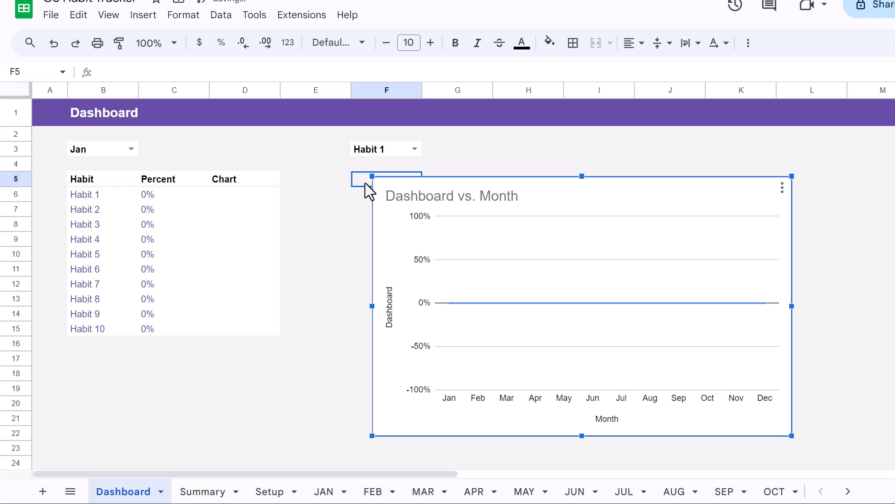
# - Delete the original Dashboard vs. Month chart from the Summary sheet
pyautogui.click(193, 492)
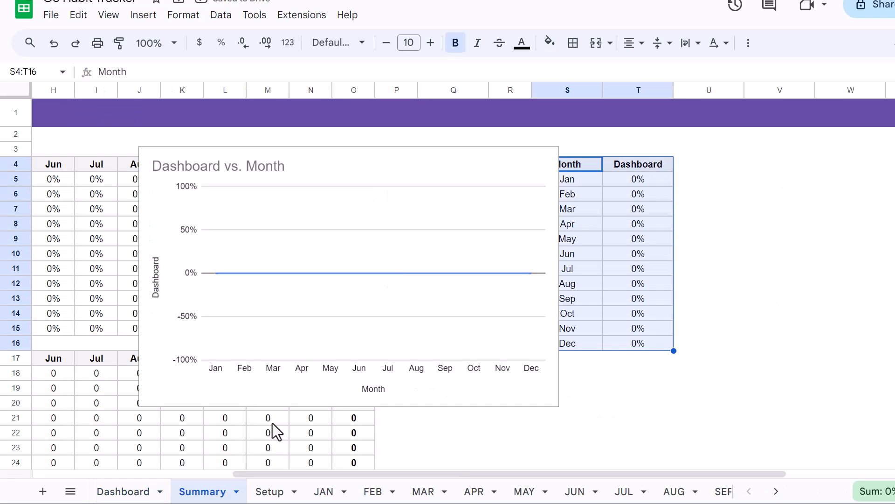
pyautogui.click(496, 159)
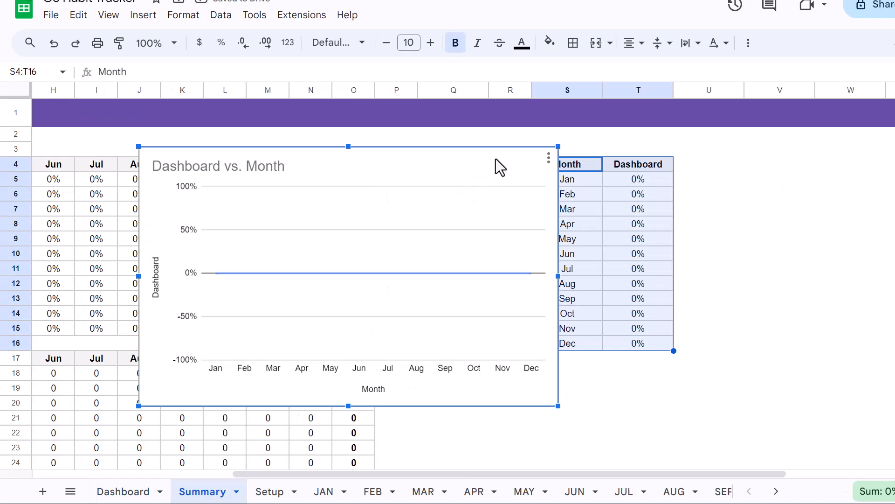
pyautogui.click(549, 158)
pyautogui.click(561, 202)
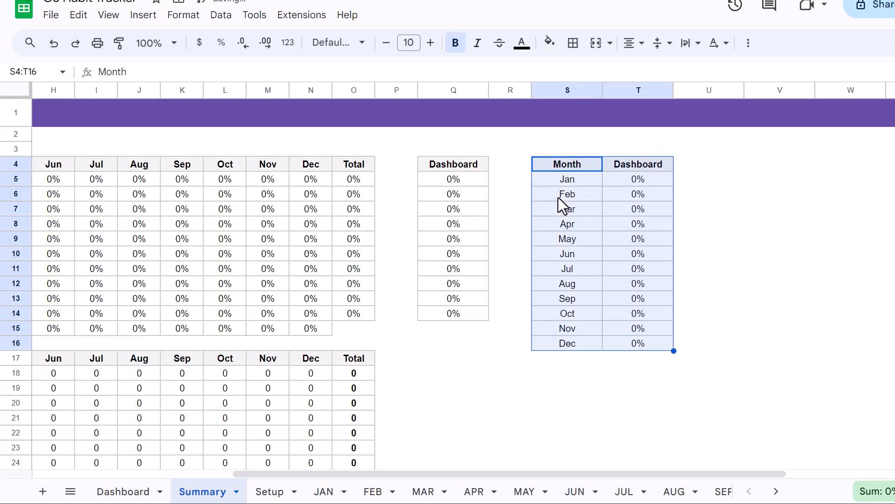
# - On the Dashboard sheet, move the pasted chart so its upper-left corner lines up with cell F5
pyautogui.click(144, 490)
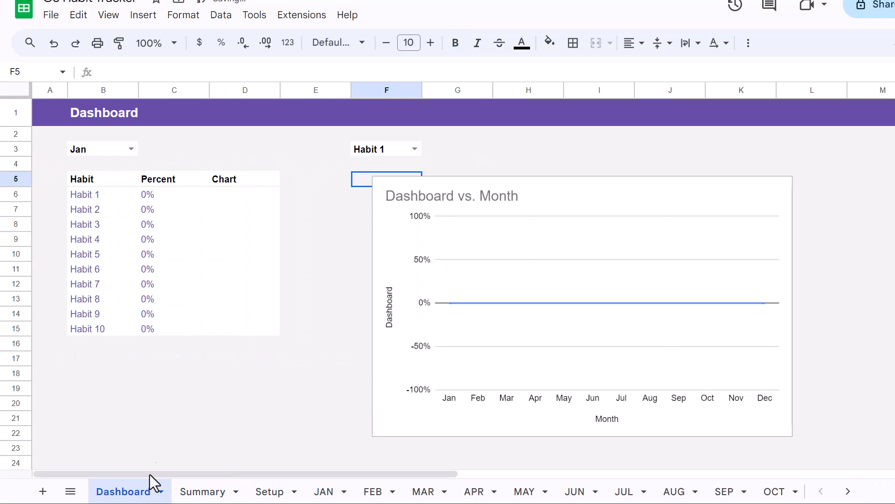
pyautogui.click(539, 189)
pyautogui.moveTo(550, 193); pyautogui.dragTo(526, 187)
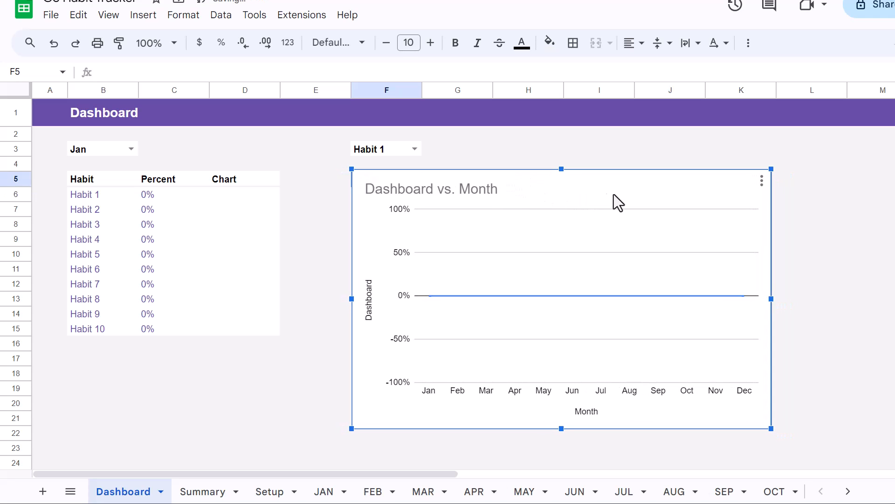
# - Change the Dashboard chart's type from line to column chart
pyautogui.click(761, 182)
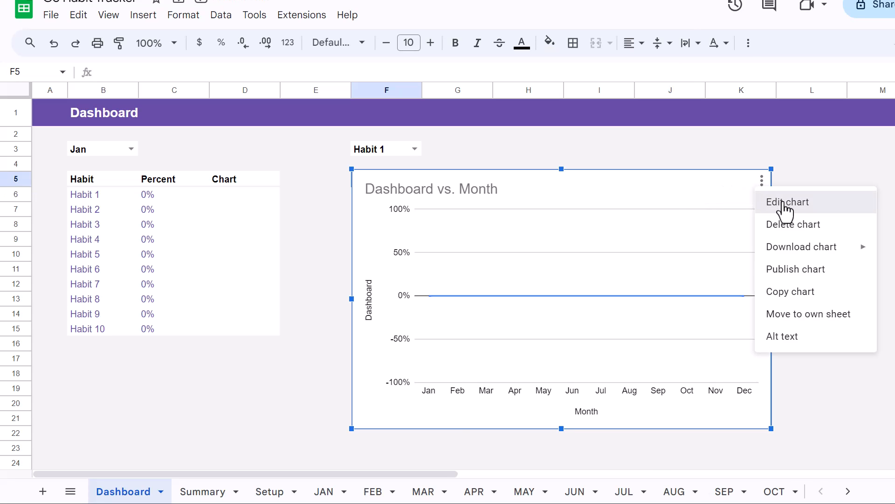
pyautogui.click(784, 204)
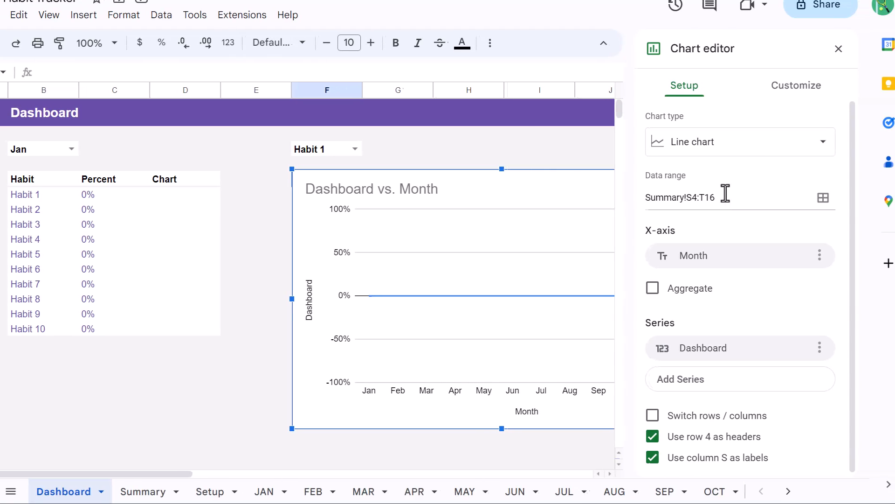
pyautogui.click(739, 148)
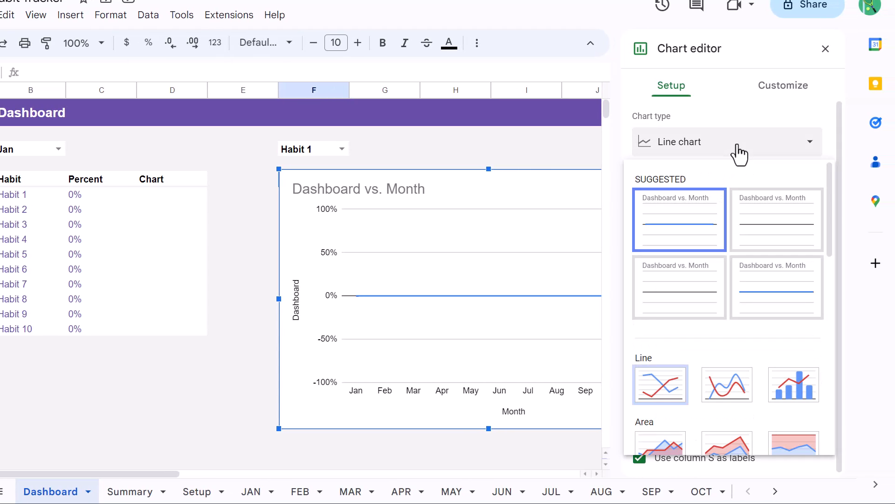
pyautogui.click(765, 220)
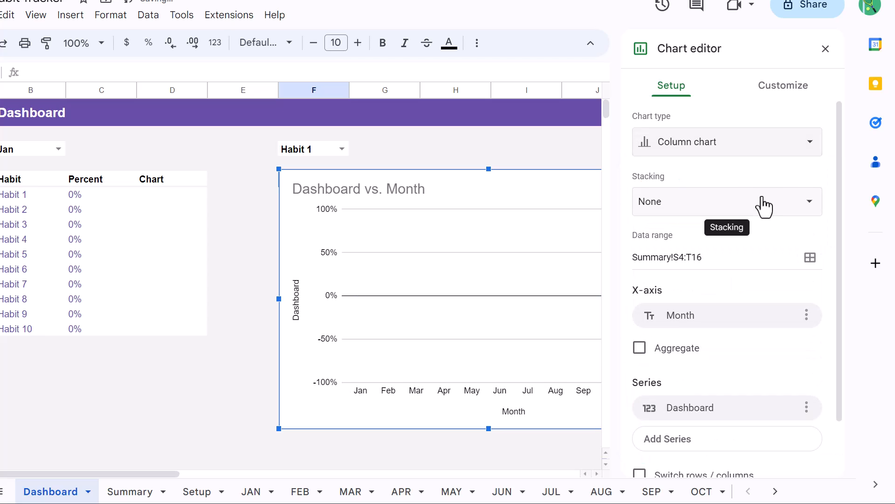
# - Set the chart's border color to None in its chart style
pyautogui.click(784, 93)
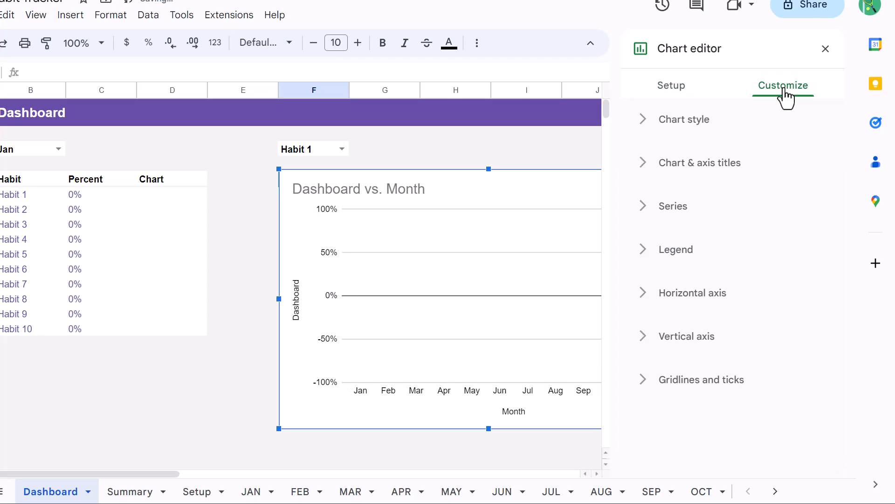
pyautogui.click(699, 122)
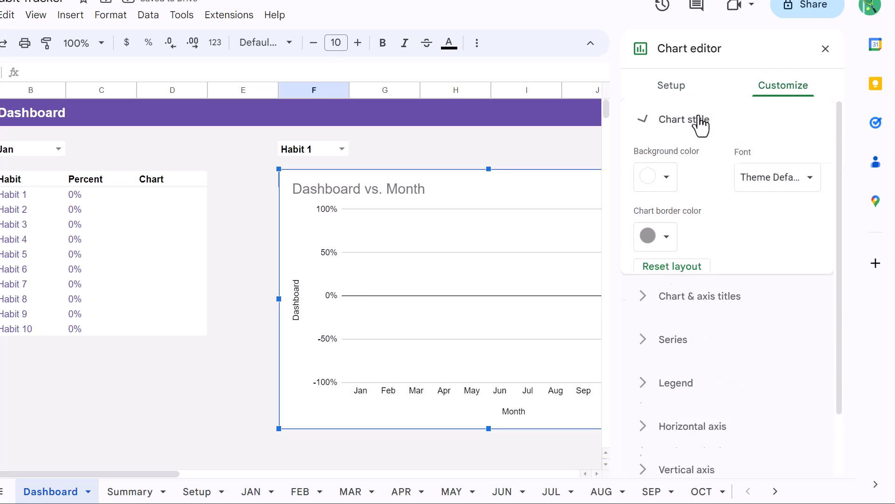
pyautogui.click(667, 236)
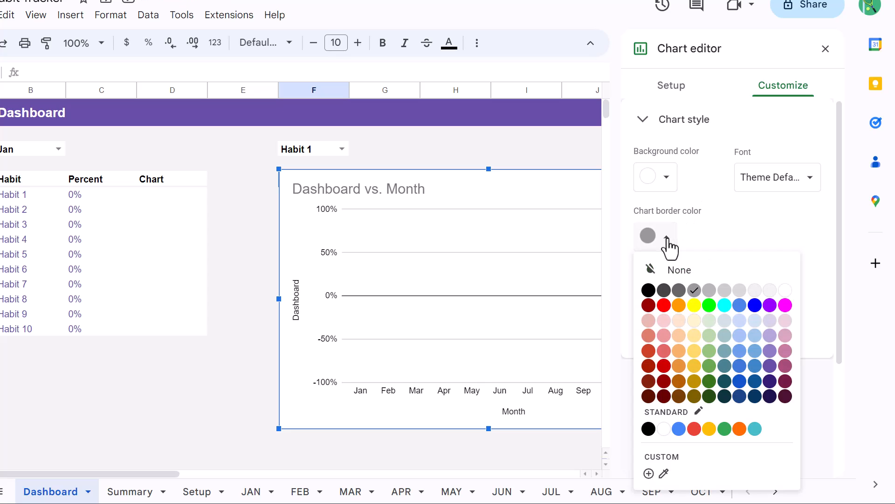
pyautogui.click(703, 269)
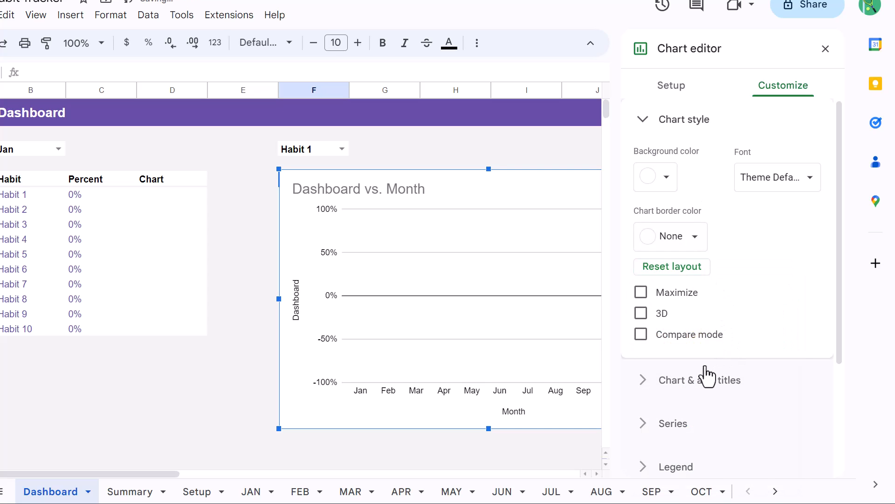
# - Set the chart title to "Yearly Habit Performance" and center it
pyautogui.click(684, 383)
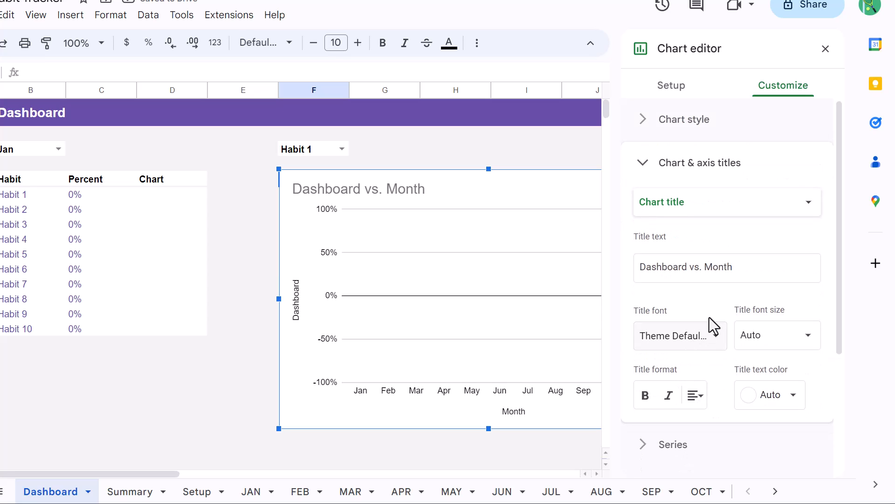
pyautogui.moveTo(741, 272); pyautogui.dragTo(632, 264)
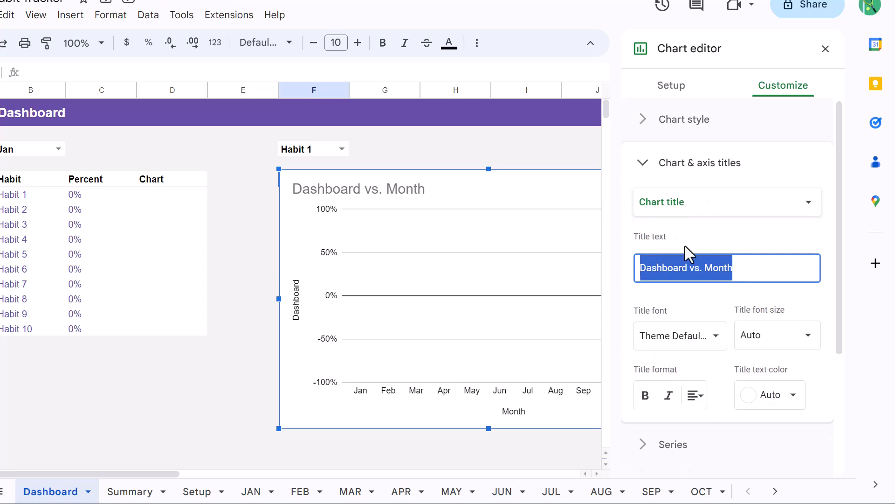
pyautogui.write('Yearl')
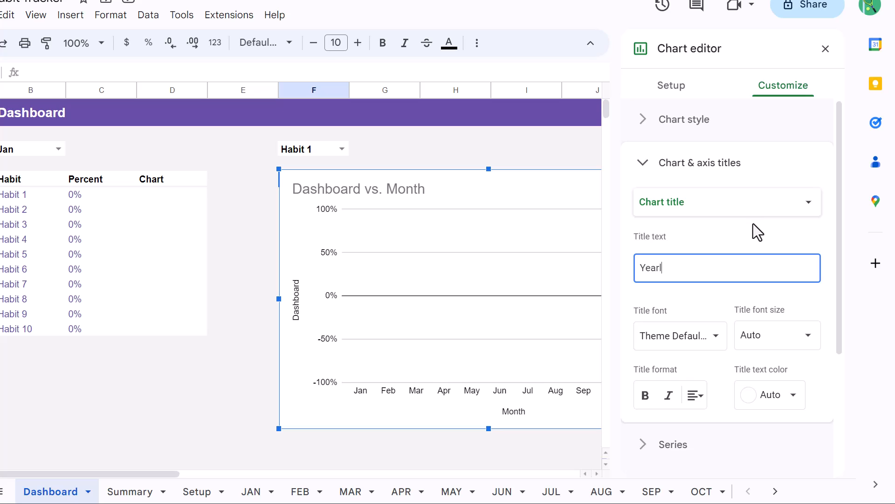
pyautogui.write('y Habit Performance')
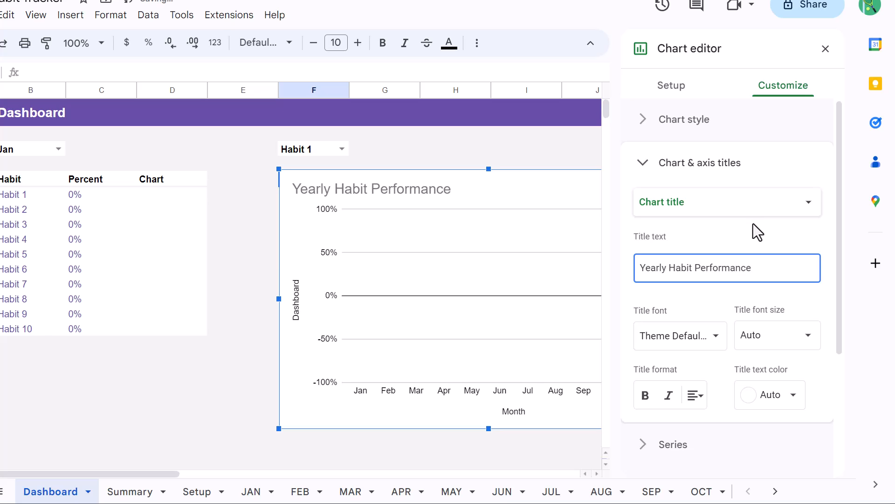
pyautogui.click(695, 395)
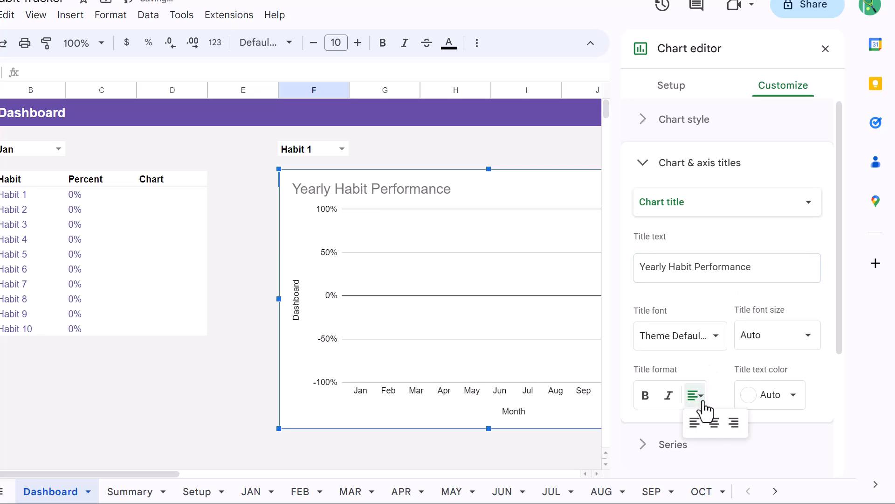
pyautogui.click(715, 423)
# - Set the chart series' fill color to the dark purple that matches the sheet header
pyautogui.scroll(-4, 723, 354)
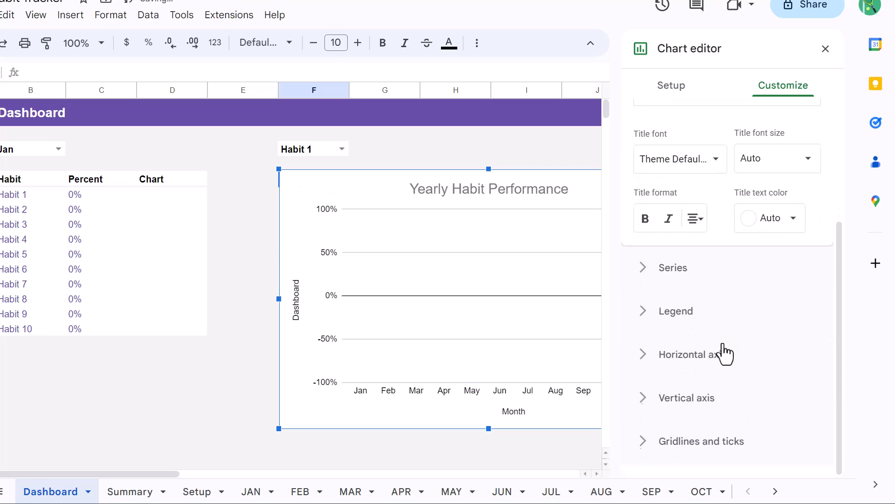
pyautogui.click(711, 277)
pyautogui.click(711, 181)
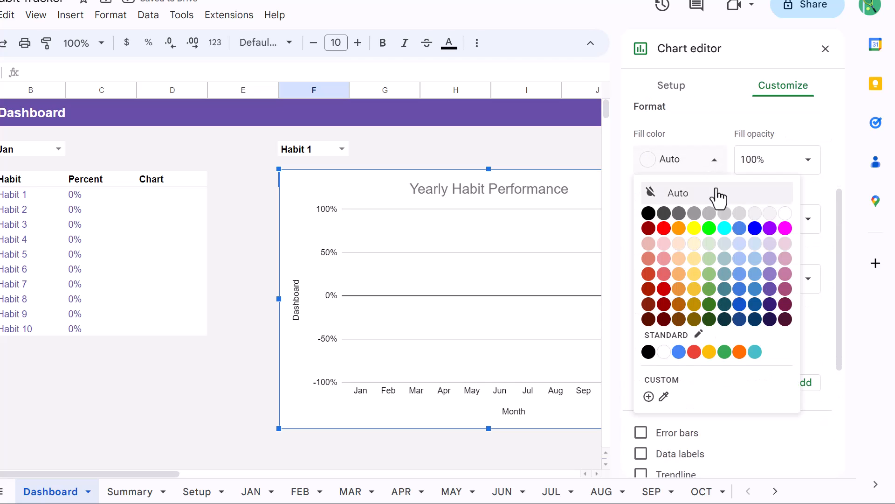
pyautogui.click(773, 294)
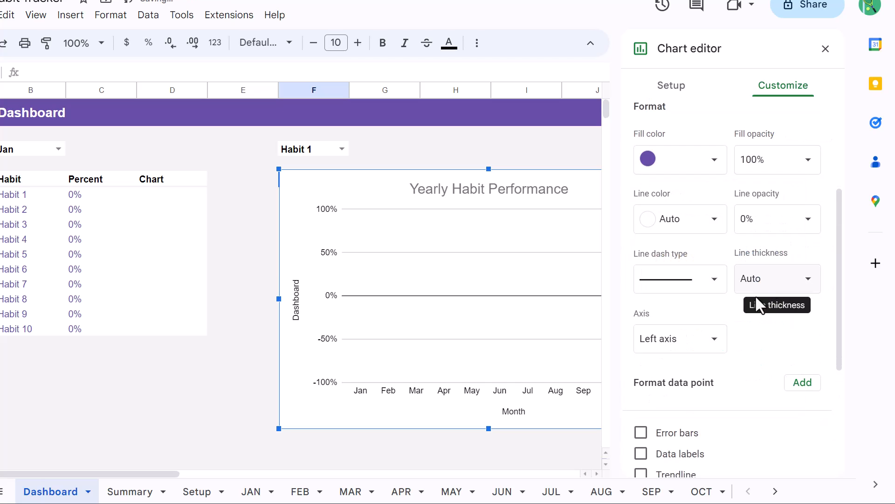
# - Turn off the major gridlines on the chart's vertical axis
pyautogui.scroll(-5, 732, 359)
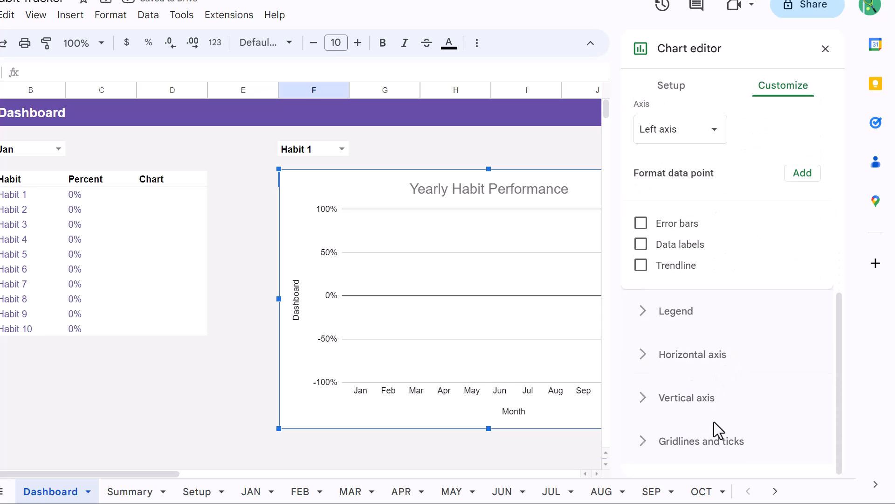
pyautogui.click(714, 439)
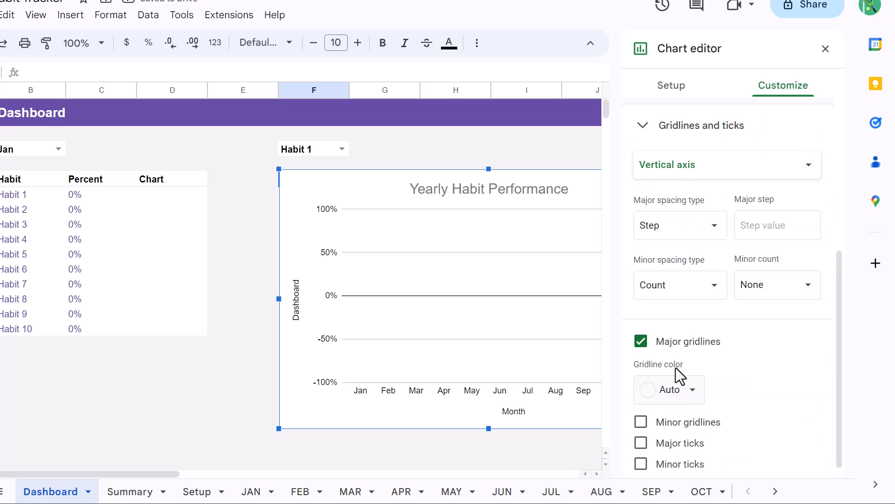
pyautogui.click(641, 342)
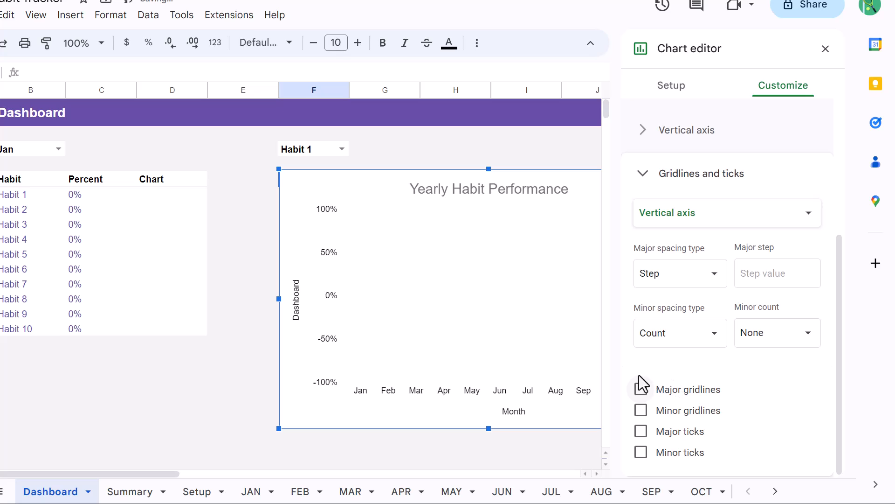
# - Delete the chart's vertical axis title "Dashboard" and horizontal axis title "Month", and close the chart editor
pyautogui.click(295, 304)
pyautogui.press('Delete')
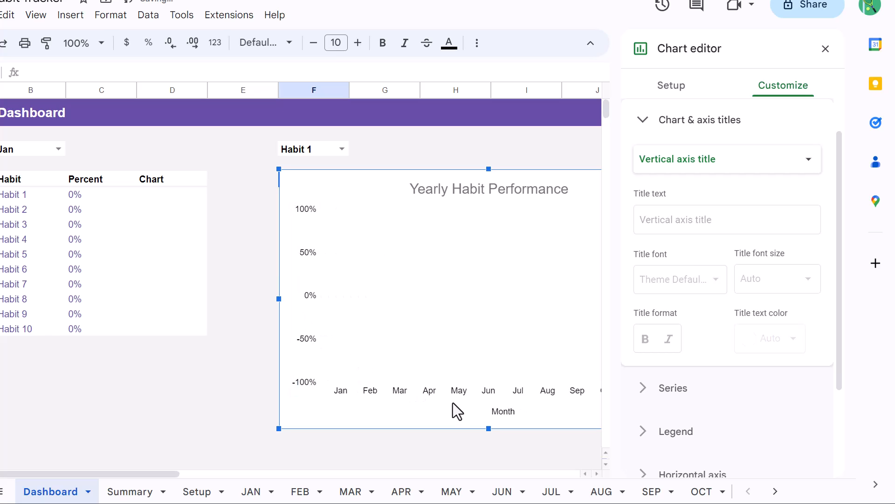
pyautogui.click(508, 414)
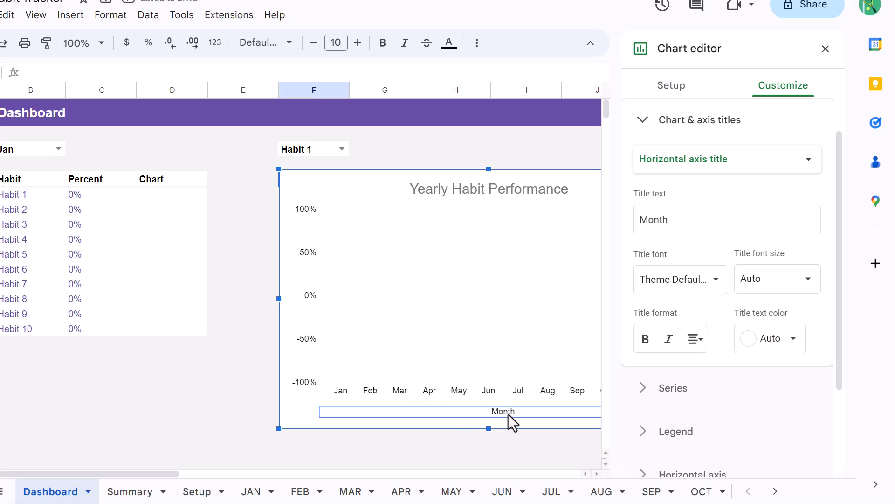
pyautogui.press('Delete')
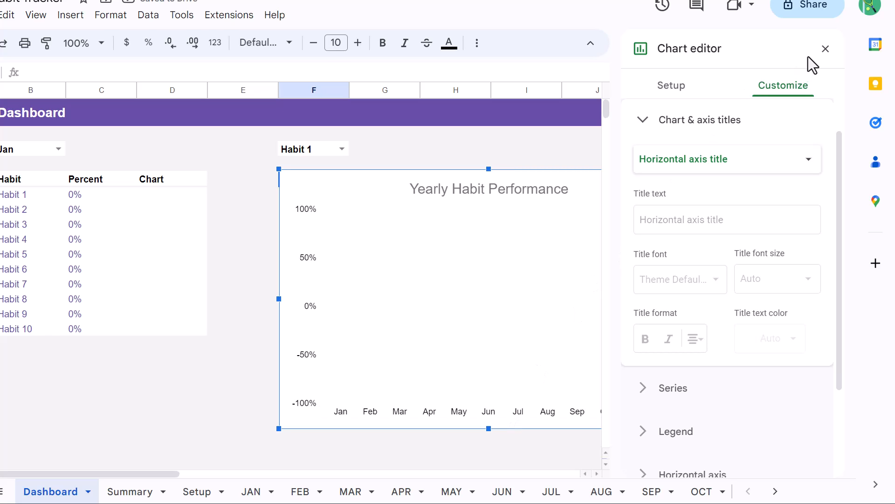
pyautogui.click(826, 49)
# - Resize the chart to span columns F to L and rows 5 to 15, level with the habit table
pyautogui.click(665, 284)
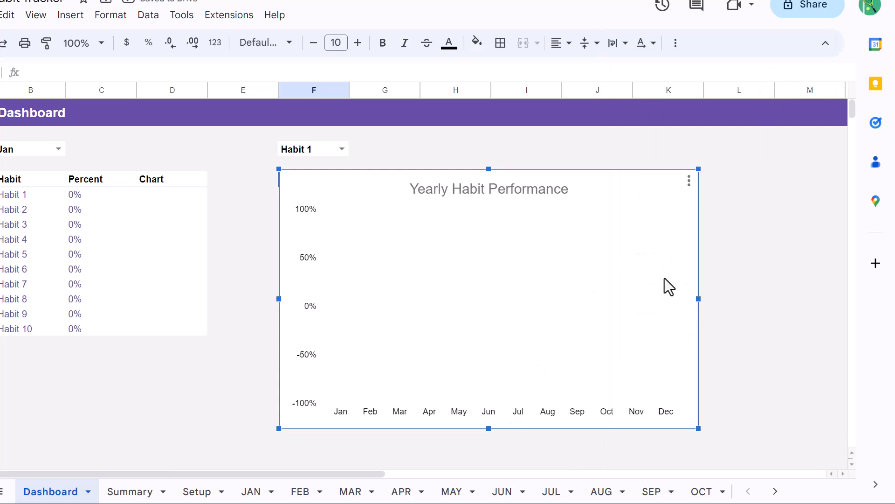
pyautogui.moveTo(698, 298); pyautogui.dragTo(776, 299)
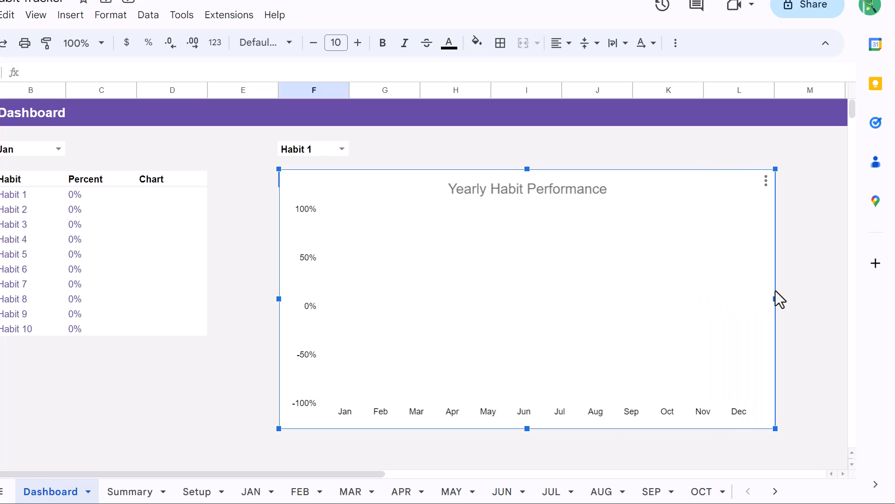
pyautogui.moveTo(526, 428); pyautogui.dragTo(529, 337)
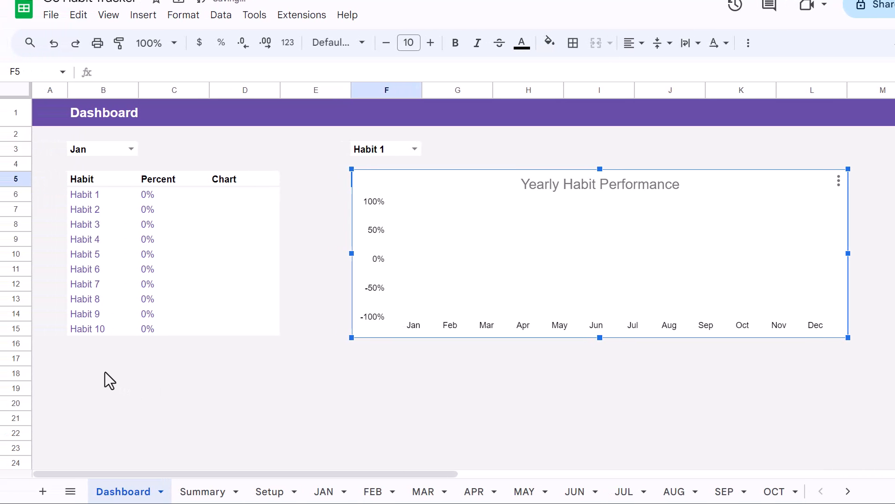
pyautogui.click(111, 375)
# - On the JAN sheet, check the row 4 checkboxes above days 1, 2 and 3
pyautogui.click(323, 491)
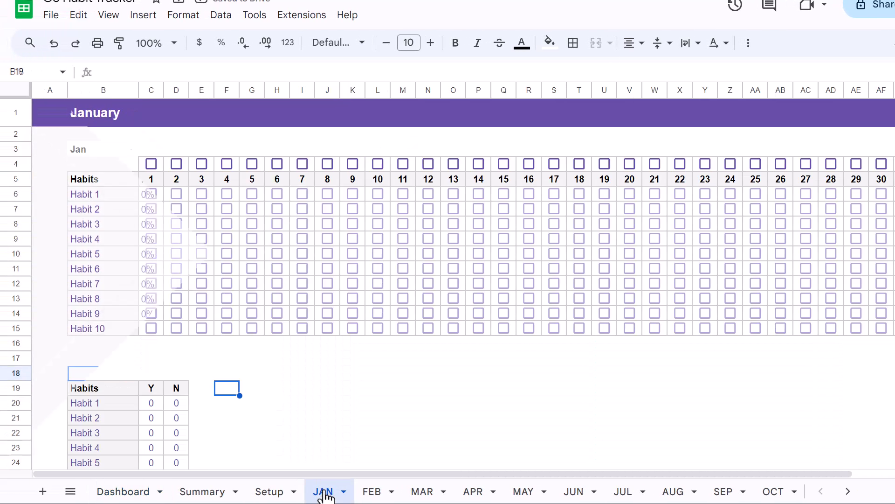
pyautogui.click(158, 157)
pyautogui.click(151, 163)
pyautogui.click(176, 163)
pyautogui.click(201, 163)
# - Check Habit 1 on days 1–2, Habit 2 on days 1–3 and Habit 3 on days 1–2, and return to the Dashboard sheet
pyautogui.click(151, 193)
pyautogui.click(177, 194)
pyautogui.click(177, 208)
pyautogui.click(201, 209)
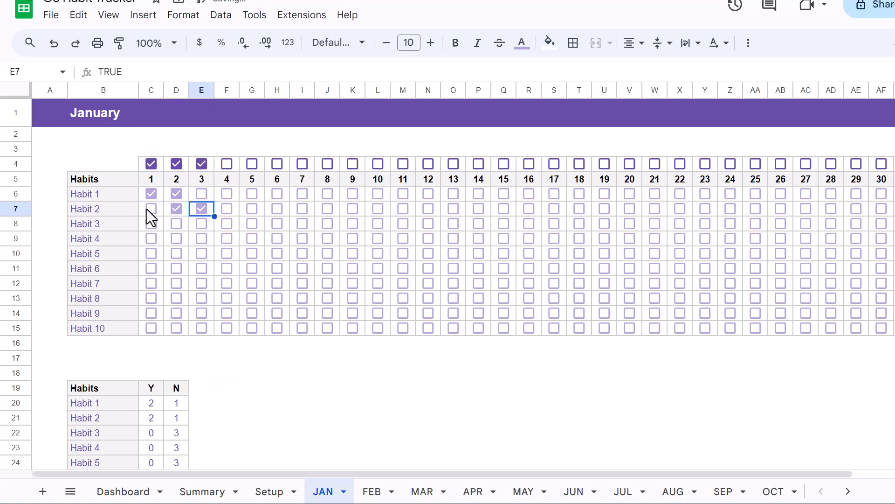
pyautogui.click(151, 209)
pyautogui.click(151, 223)
pyautogui.click(176, 223)
pyautogui.click(127, 491)
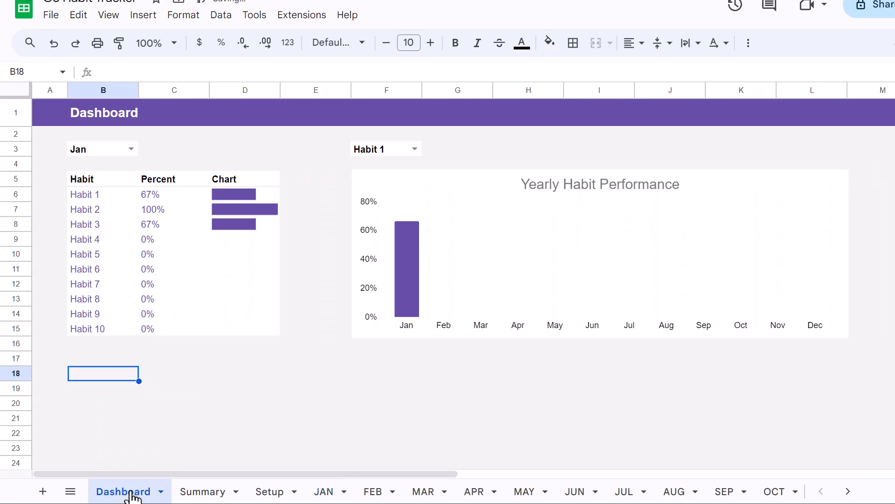